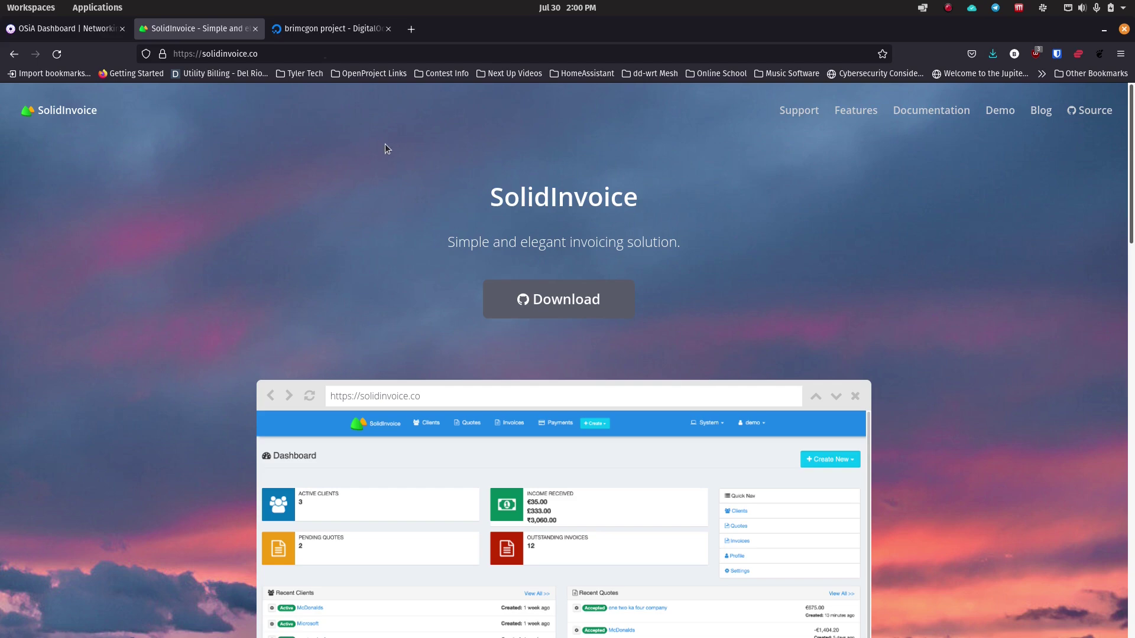
Switch to the brimcgon project and start creating a new Ubuntu 20.04 (LTS) x64 droplet
left_click(330, 31)
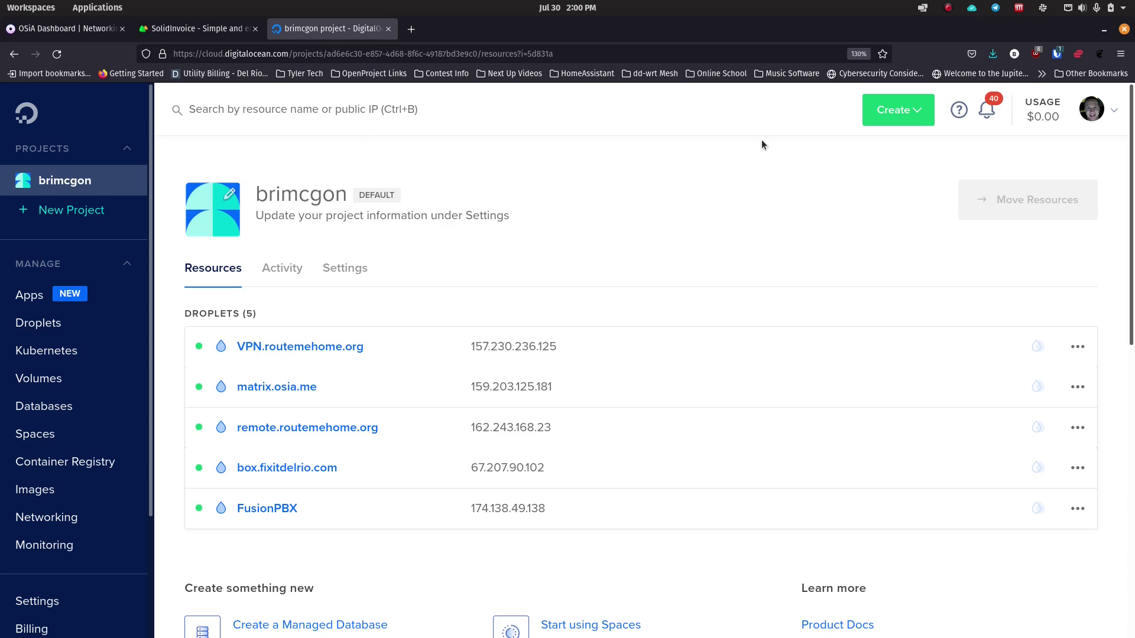
left_click(885, 112)
left_click(864, 167)
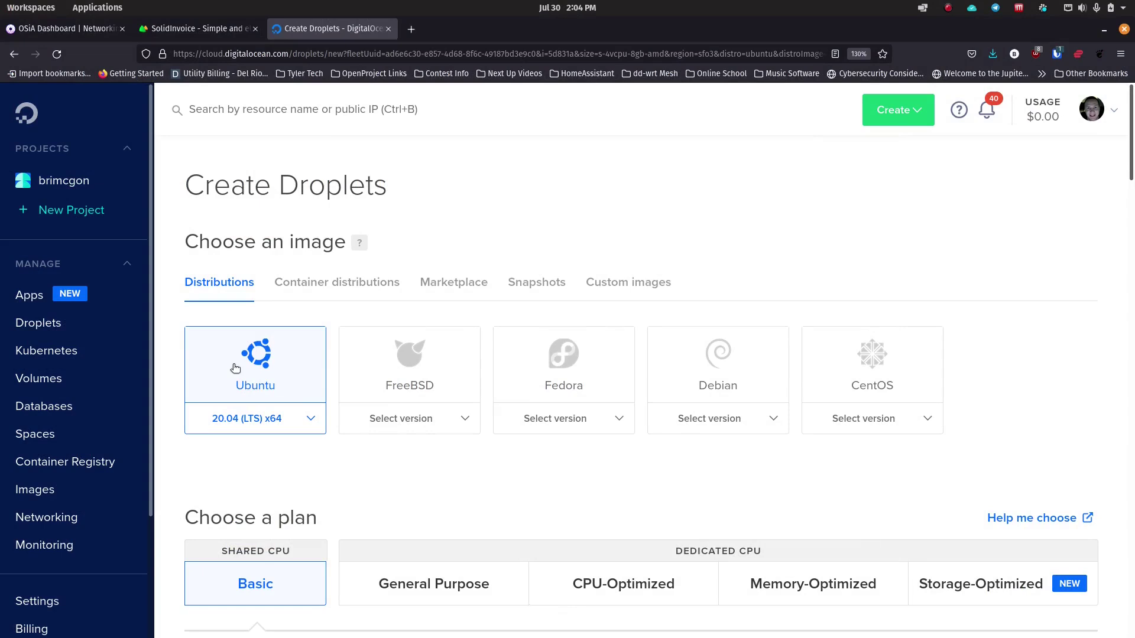
Choose the Regular Intel $5/mo basic plan for the droplet
scroll(236, 369, "down", 5)
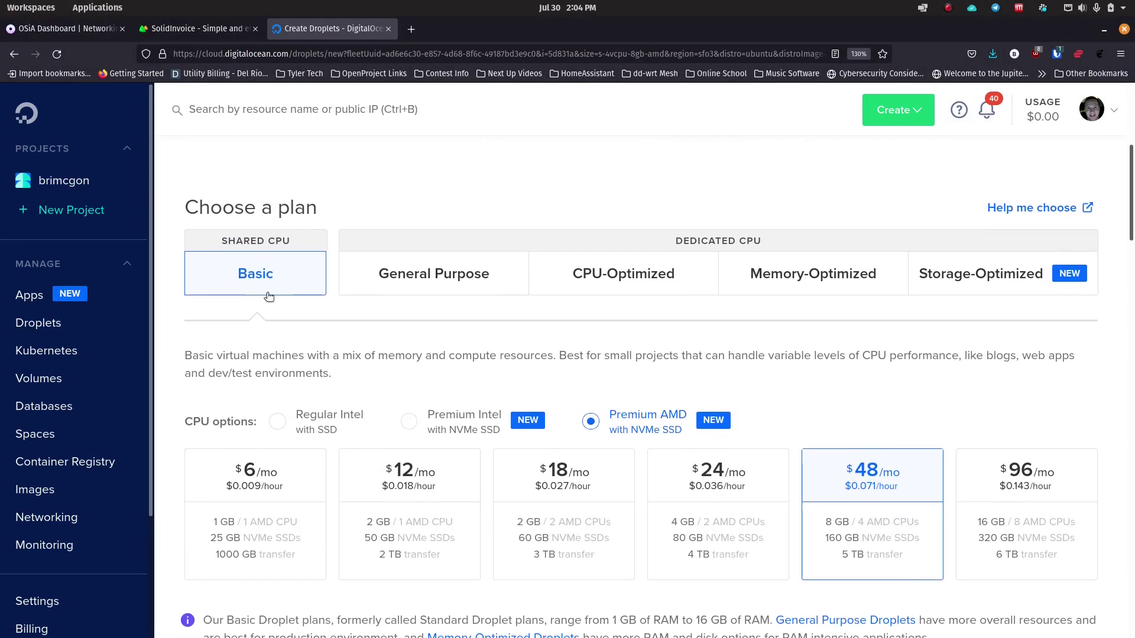
scroll(250, 340, "down", 2)
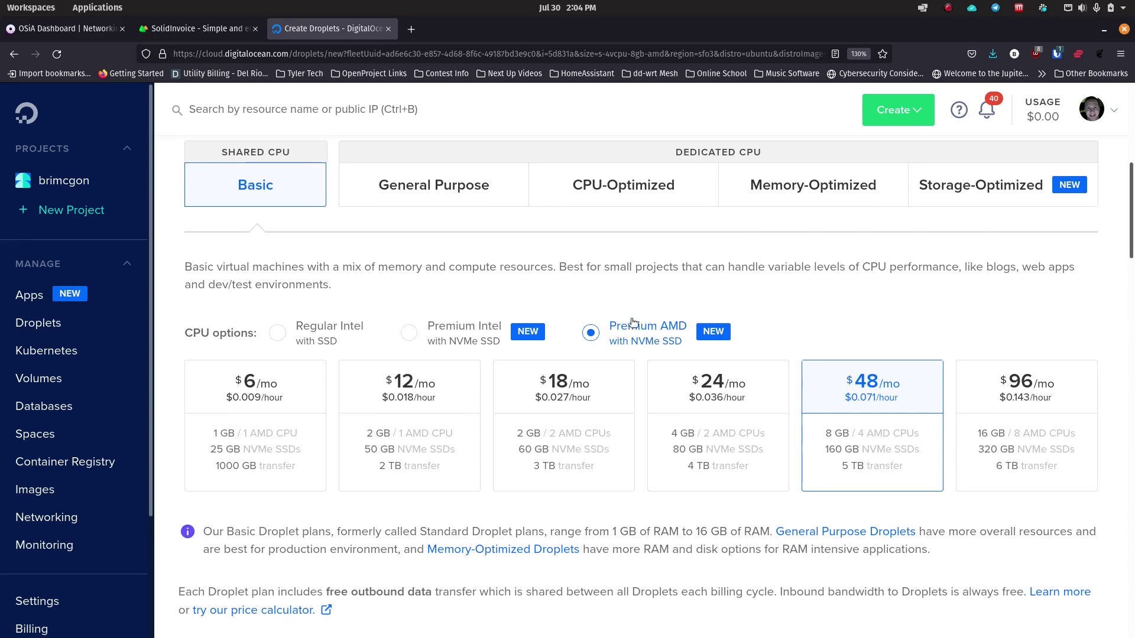
left_click(294, 336)
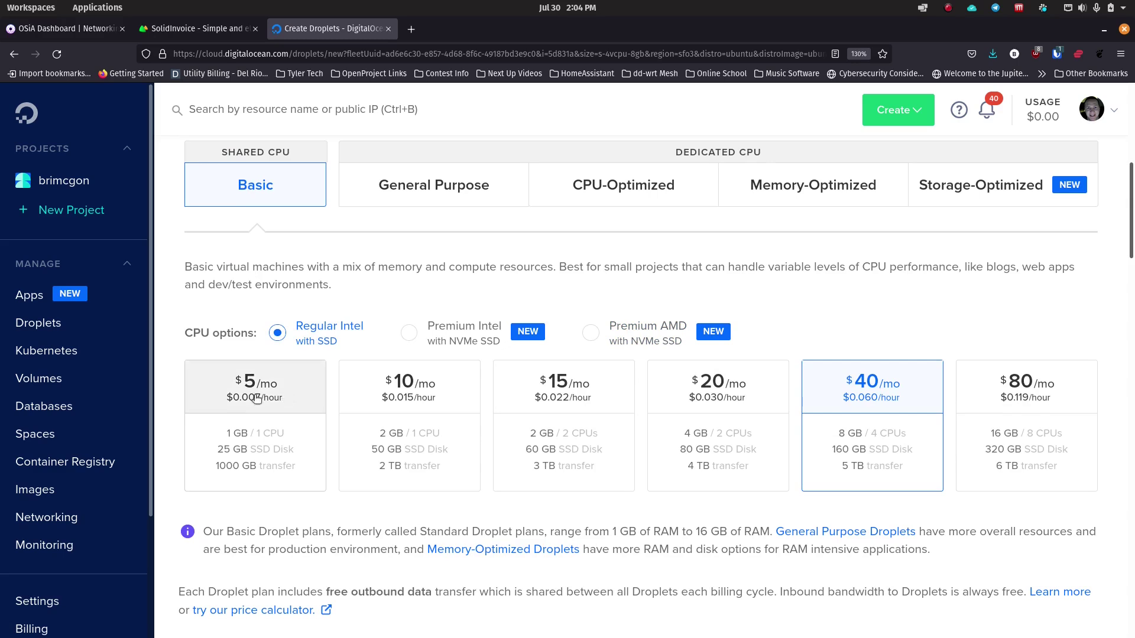
scroll(255, 396, "down", 1)
scroll(255, 396, "down", 1)
left_click(249, 273)
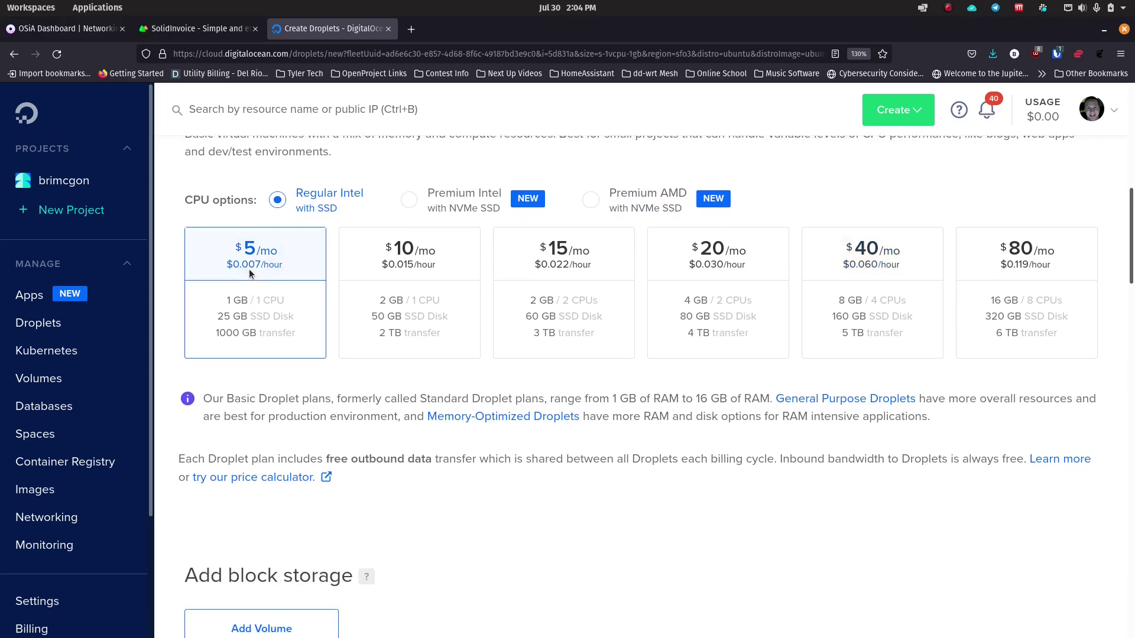
Set the droplet's datacenter region to San Francisco 3
scroll(352, 392, "down", 5)
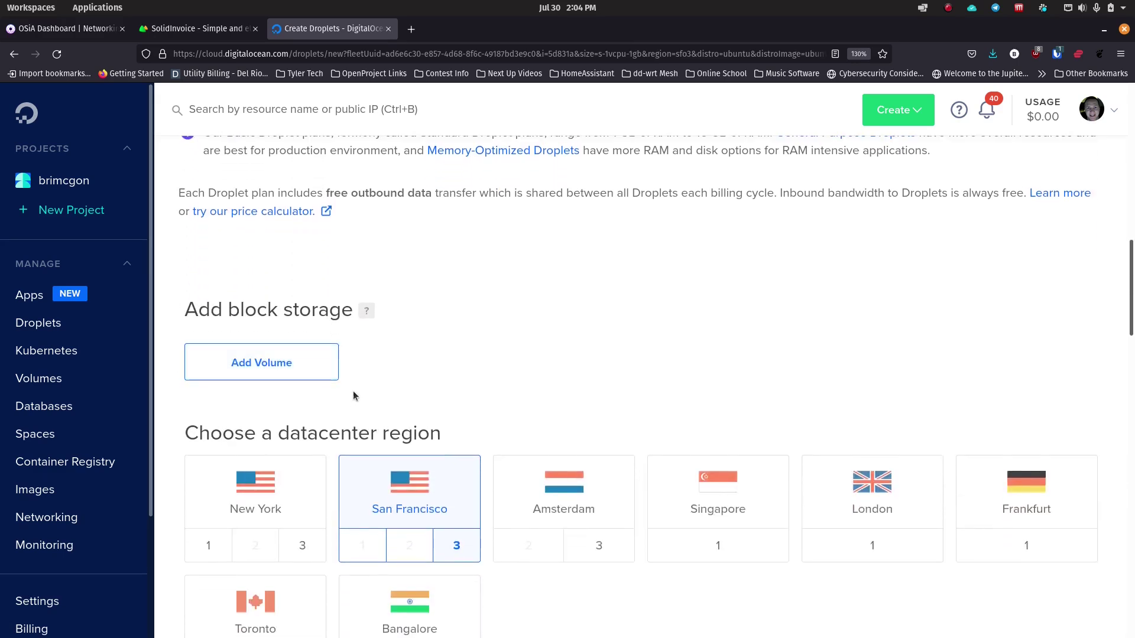
scroll(353, 392, "down", 2)
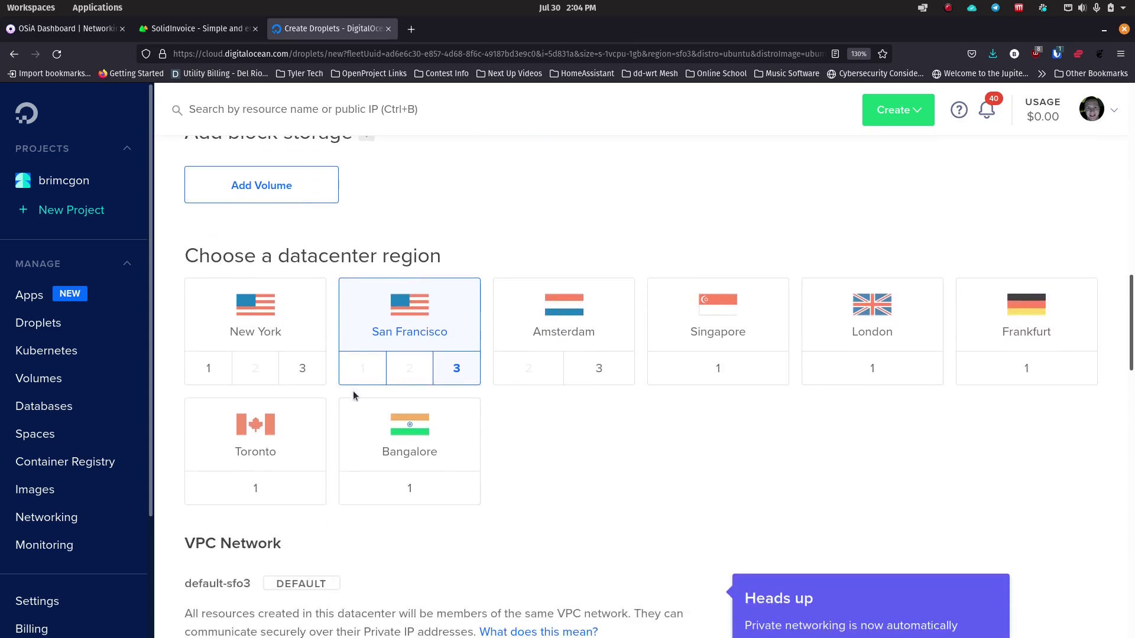
left_click(283, 337)
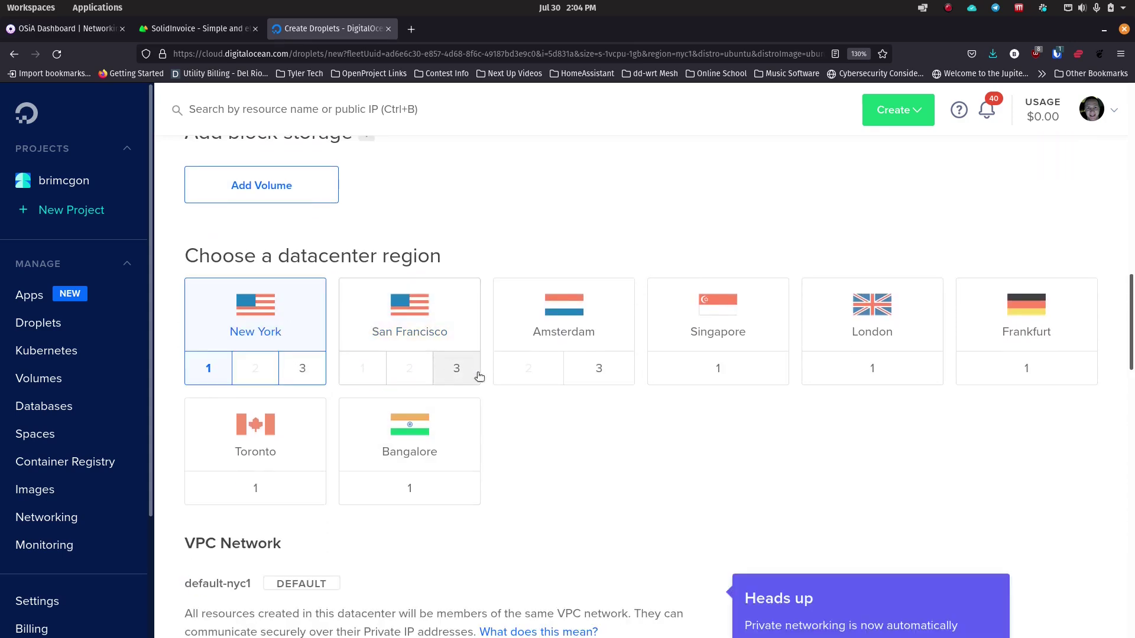
scroll(559, 444, "down", 1)
left_click(414, 275)
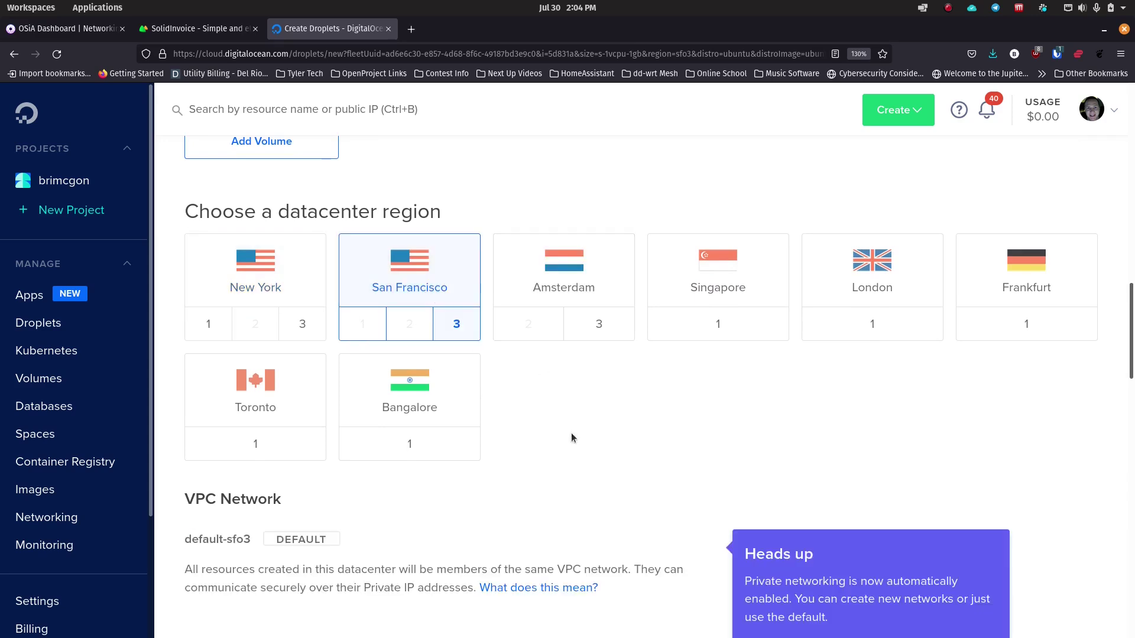
scroll(519, 444, "down", 2)
scroll(520, 445, "up", 2)
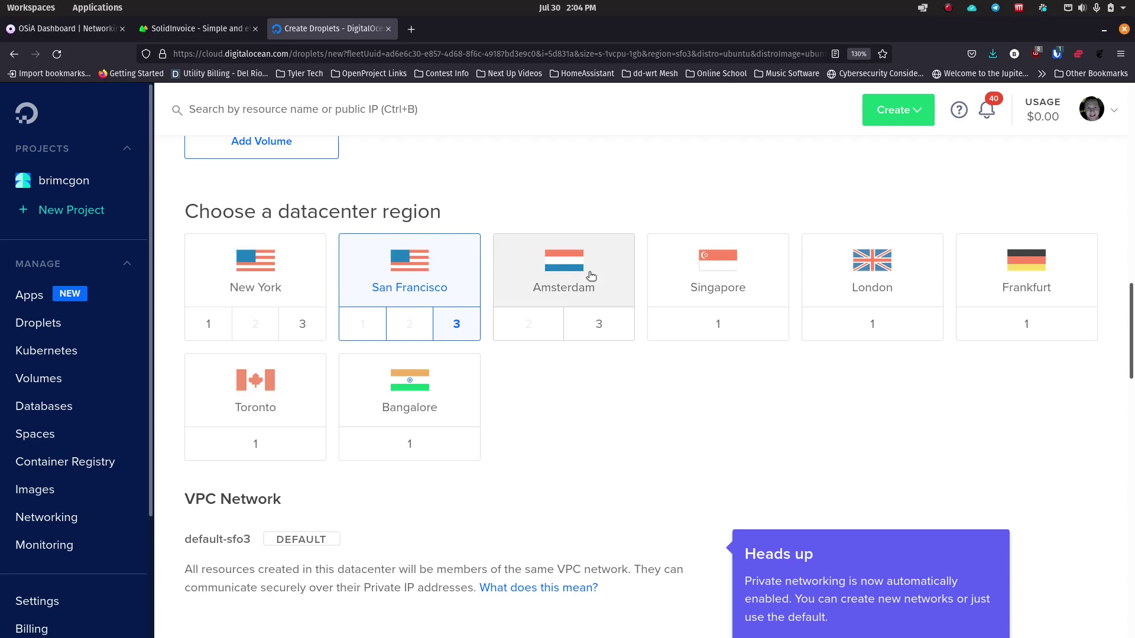
Use password authentication and enter a root password for the droplet
scroll(541, 400, "down", 4)
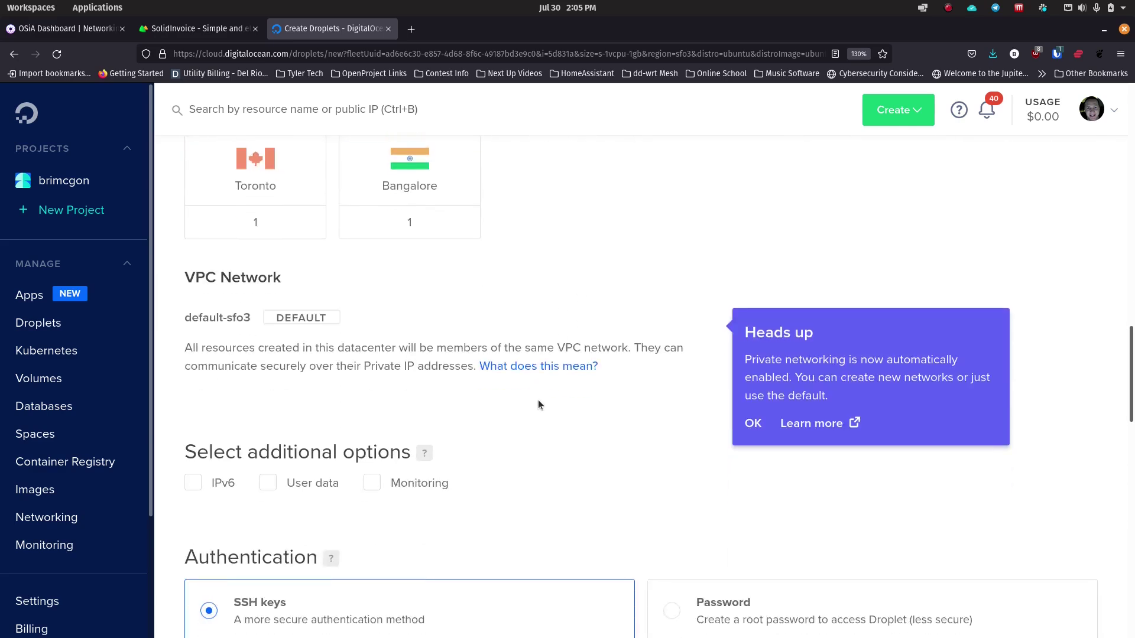
scroll(538, 405, "down", 2)
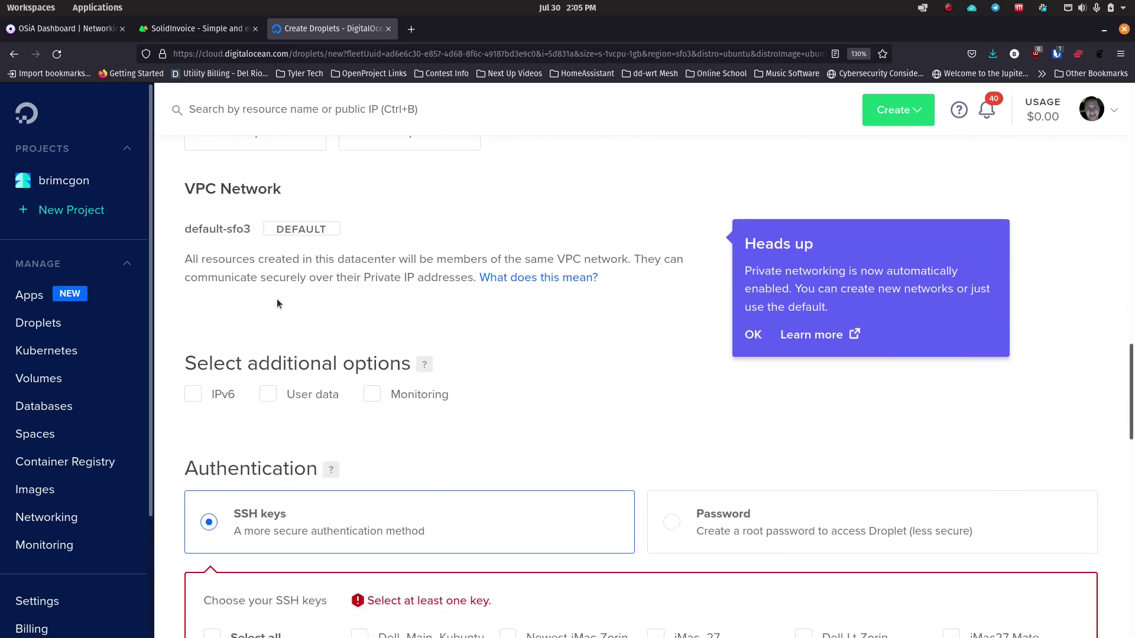
scroll(324, 351, "down", 2)
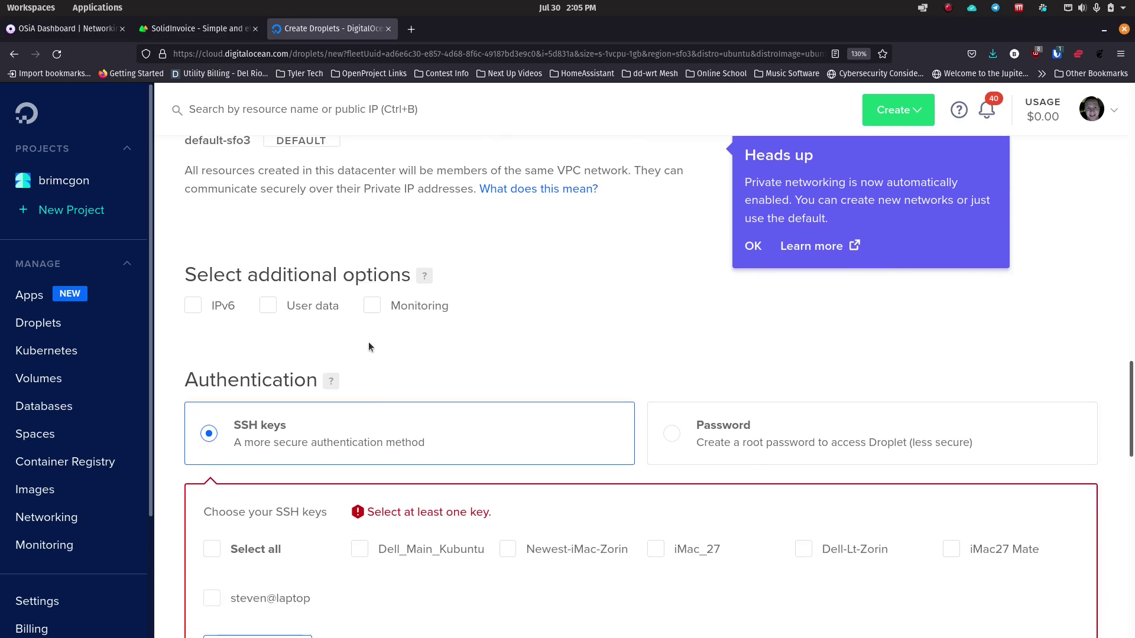
scroll(396, 335, "down", 3)
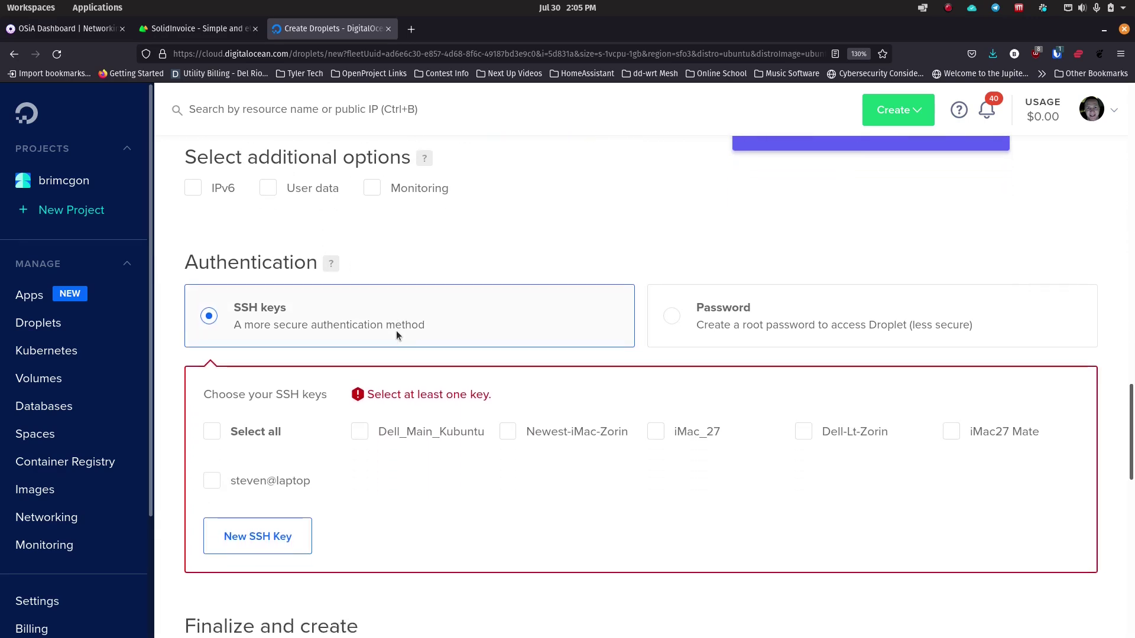
scroll(294, 306, "down", 1)
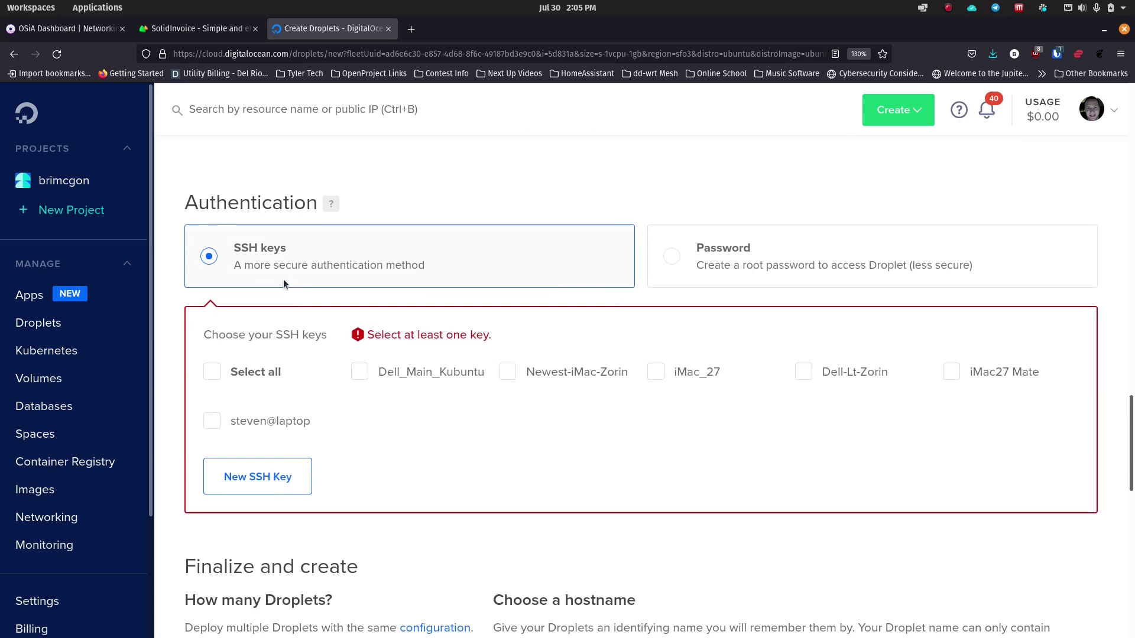
left_click(699, 265)
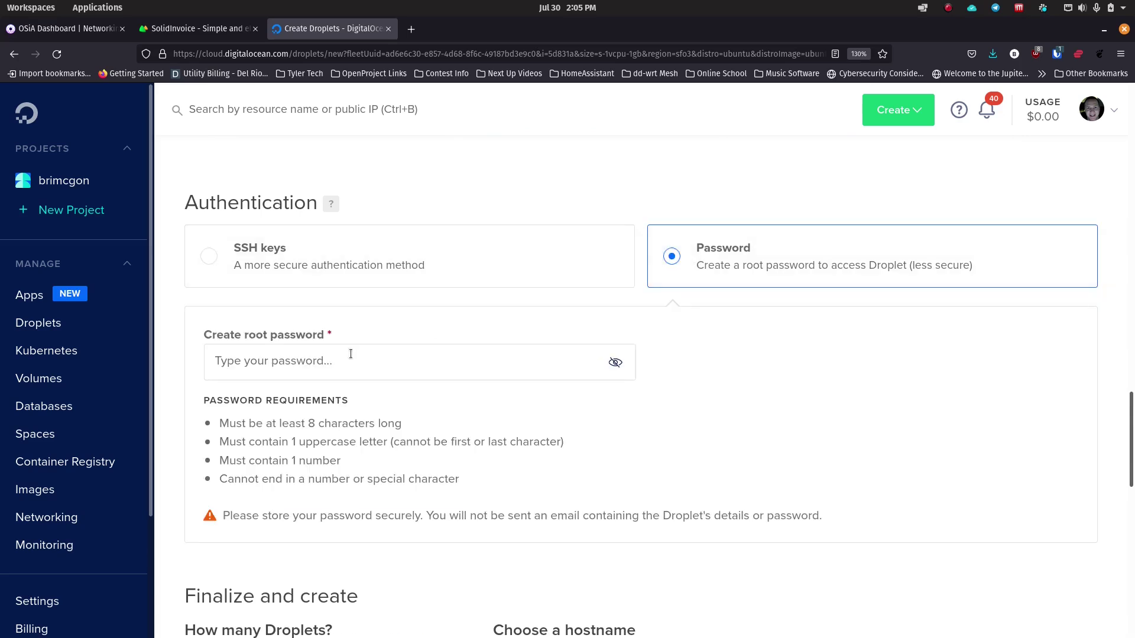
scroll(331, 366, "down", 1)
scroll(334, 369, "down", 1)
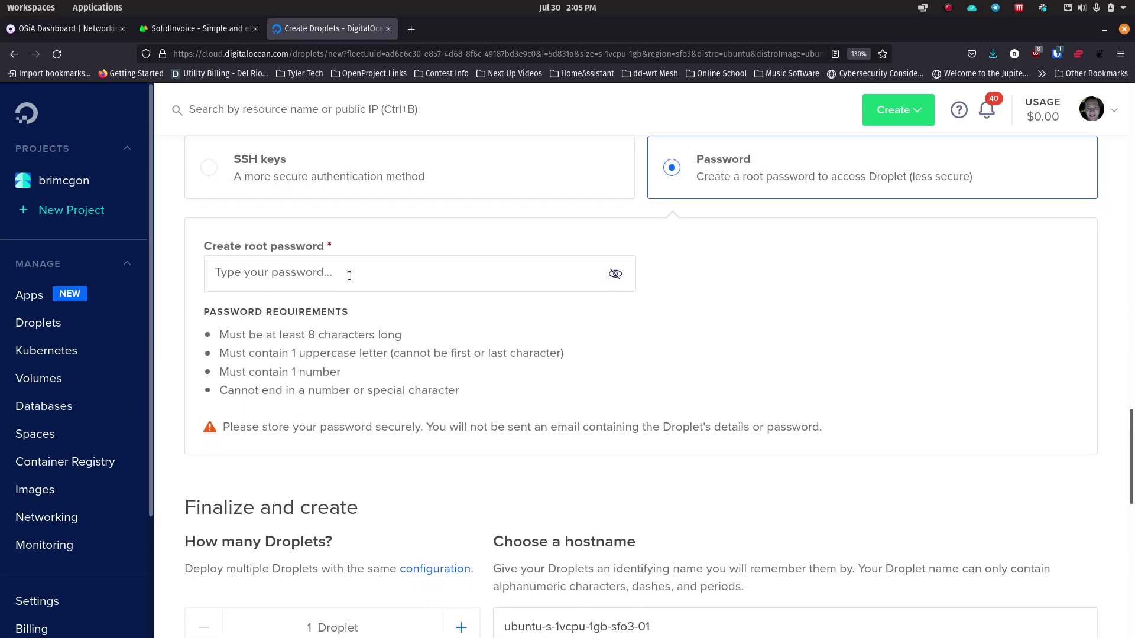
left_click(351, 277)
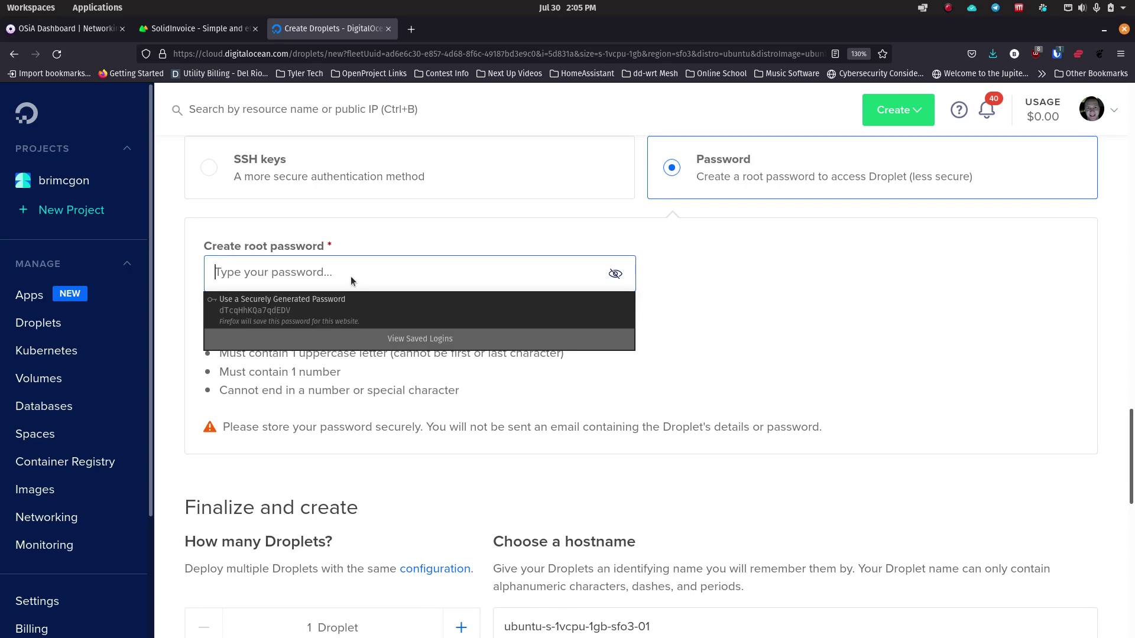
type("••")
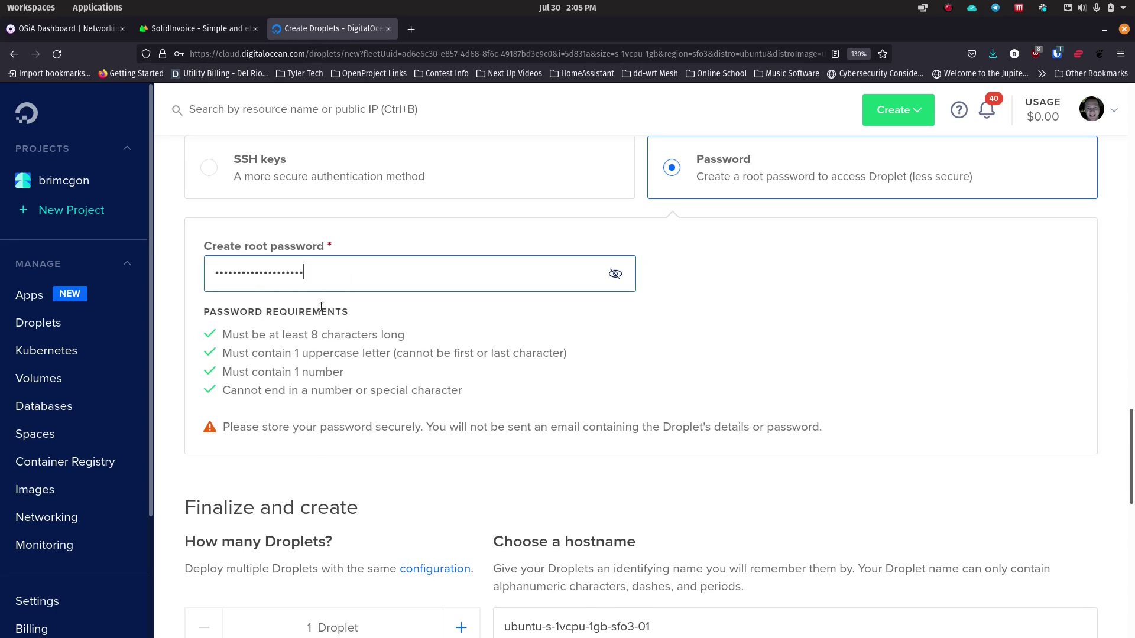
Set the hostname to invoice.opensourceisawesome.com and create the droplet
scroll(340, 359, "down", 1)
scroll(341, 358, "down", 4)
scroll(418, 308, "up", 3)
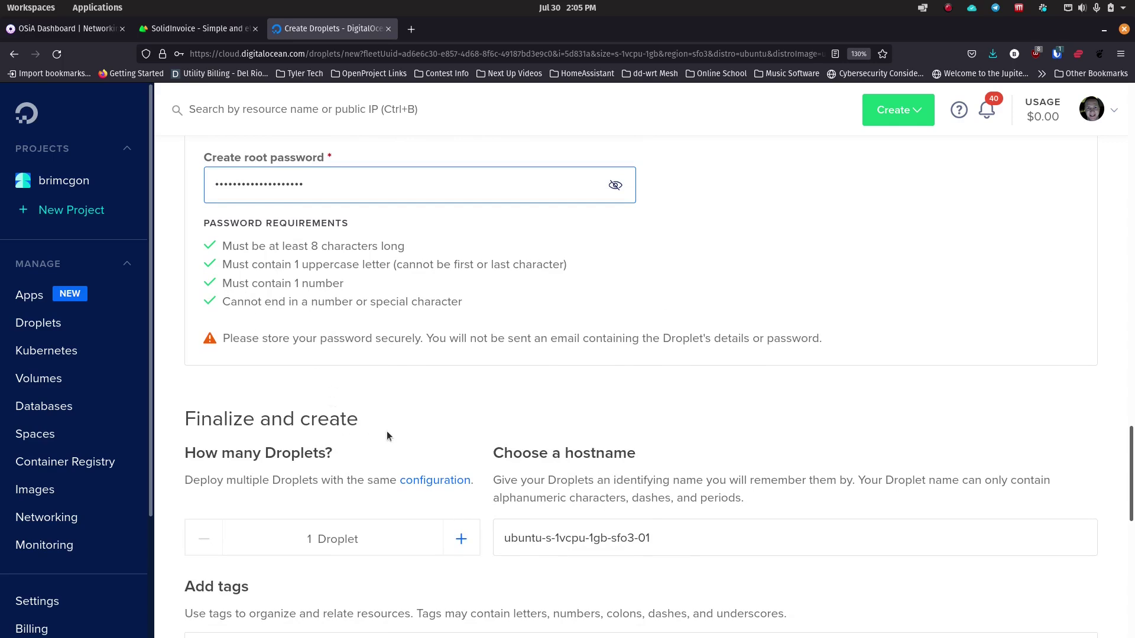
scroll(386, 431, "down", 2)
left_click(675, 407)
left_click_drag(683, 403, 448, 402)
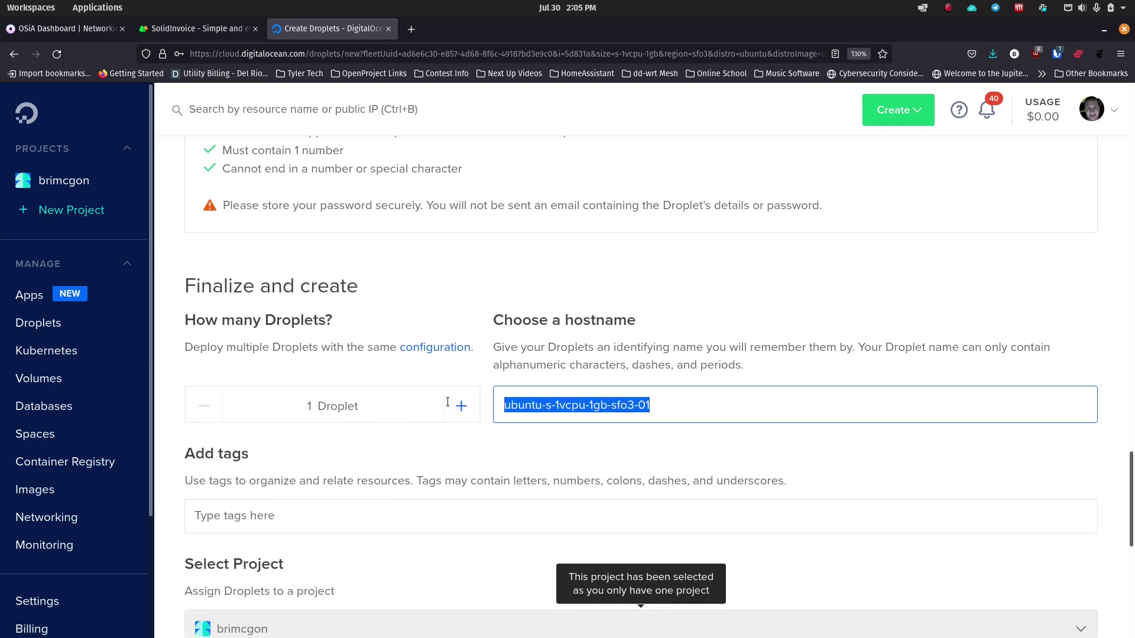
type("invoice")
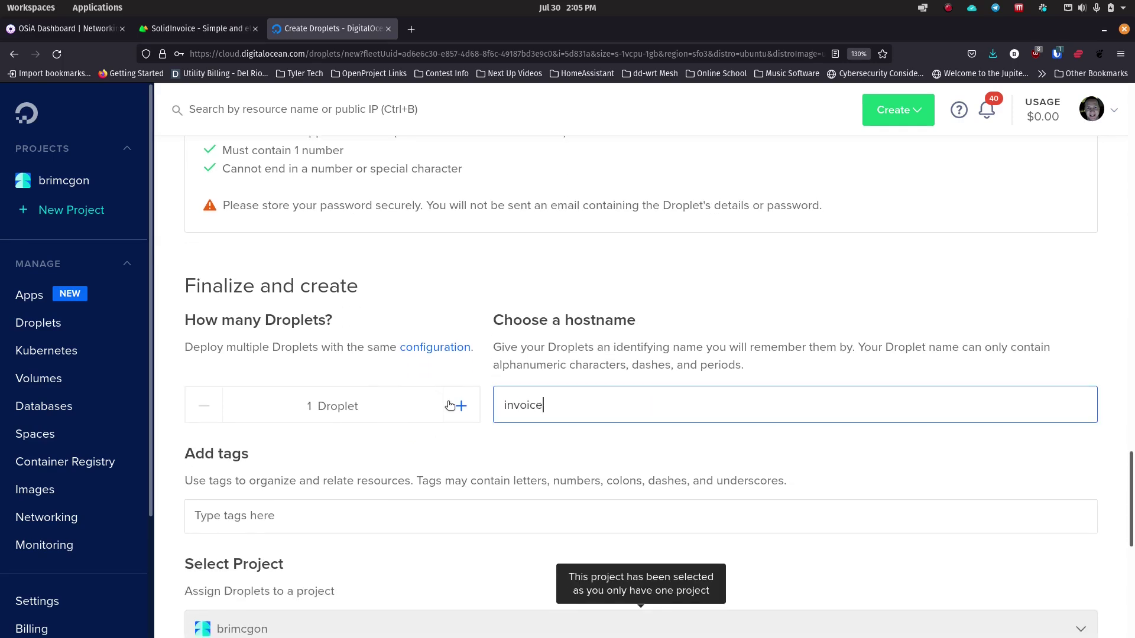
type(".opensourceisawesome.com")
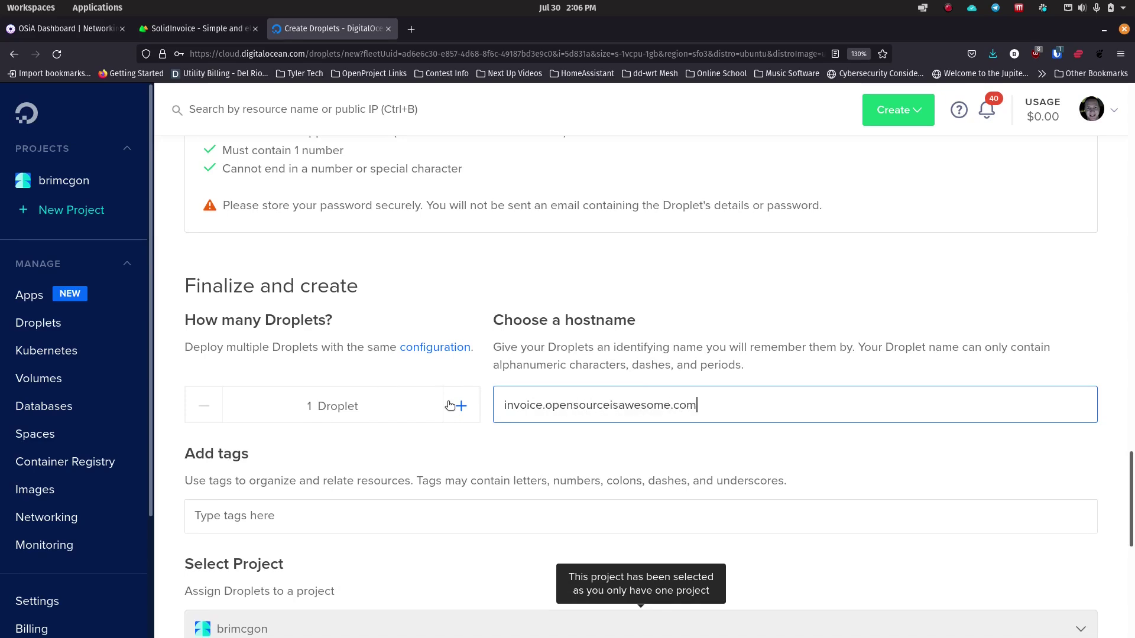
scroll(445, 426, "down", 1)
scroll(444, 425, "down", 5)
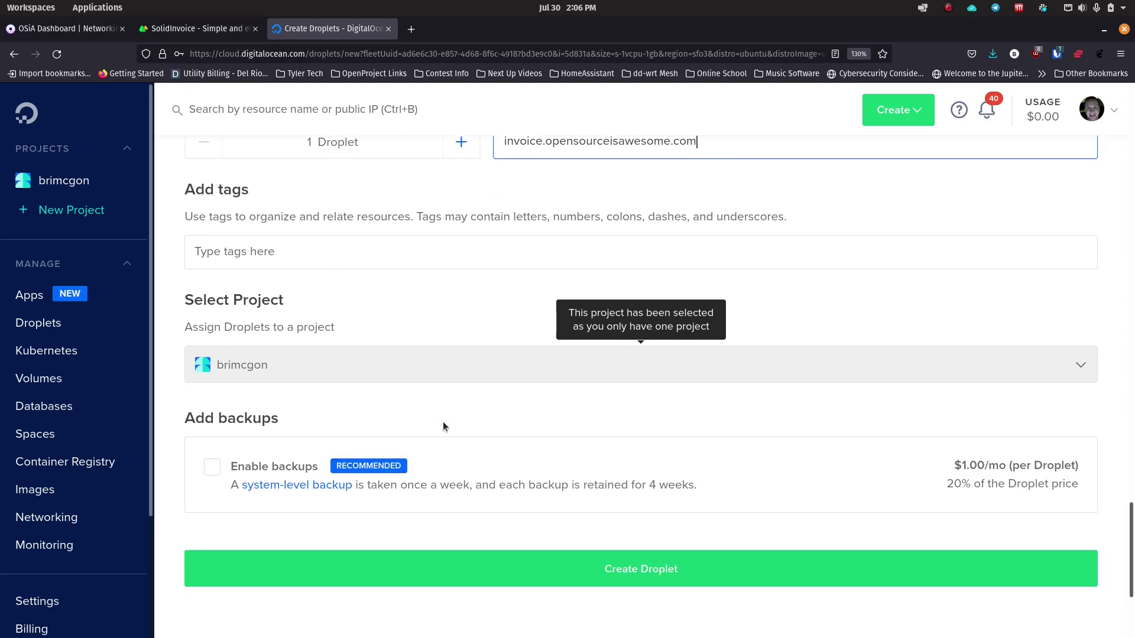
left_click(580, 483)
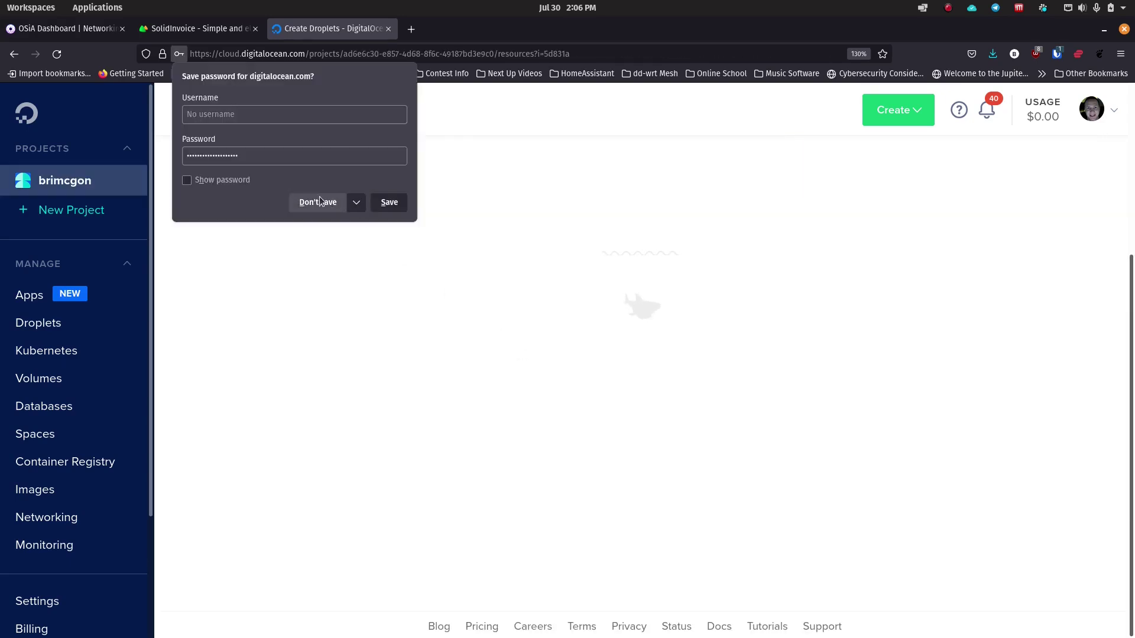
Dismiss the browser's save-password prompt and load hover.com in a new tab
left_click(310, 202)
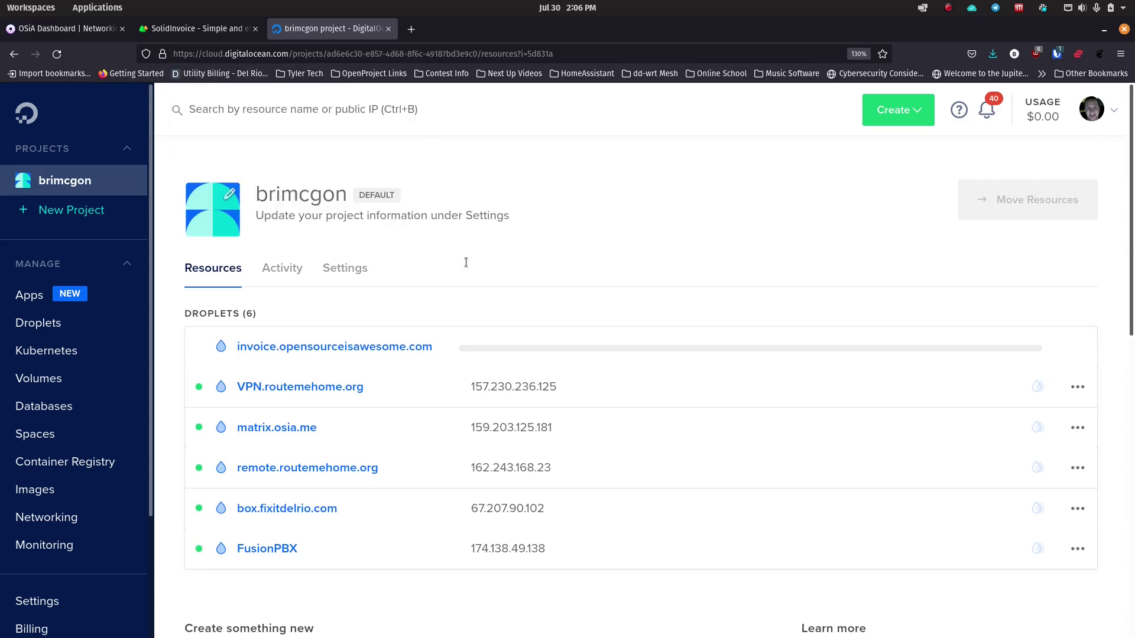
left_click(411, 29)
left_click(419, 53)
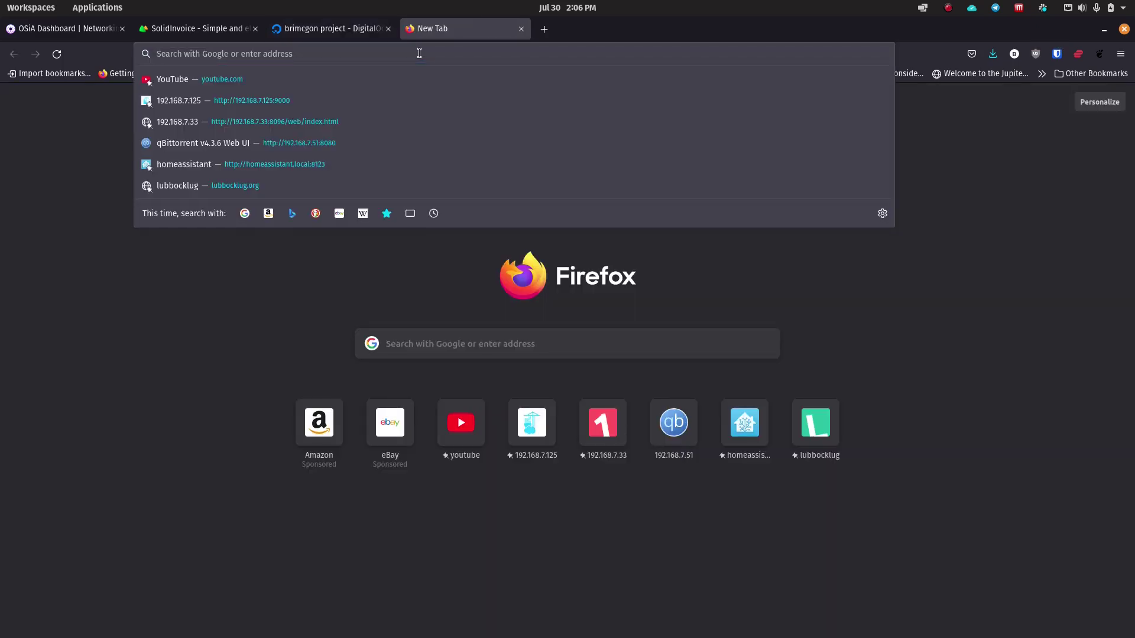
type("hover.com")
key("Return")
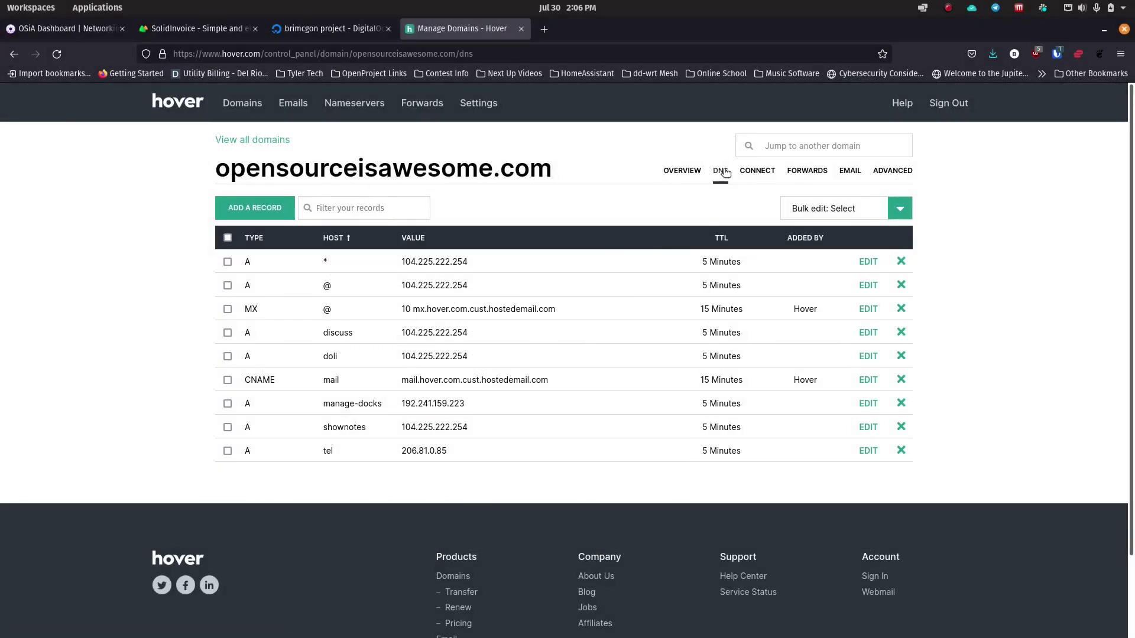
Start a new DNS A record with hostname invoice and a 5 Minutes TTL
left_click(260, 207)
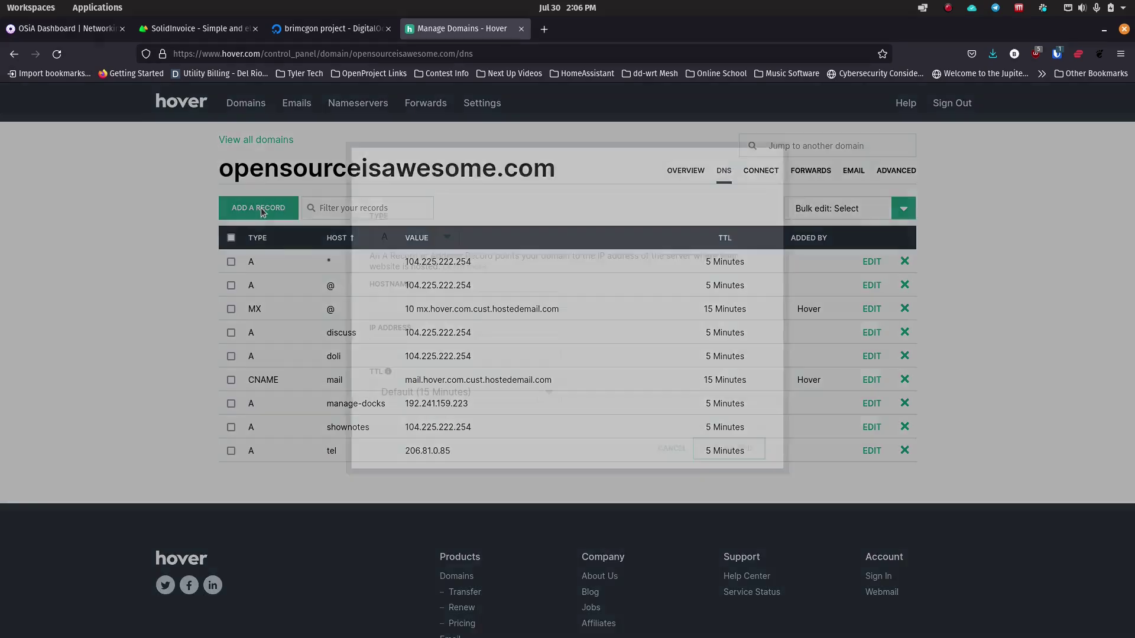
left_click(420, 305)
type("invoice")
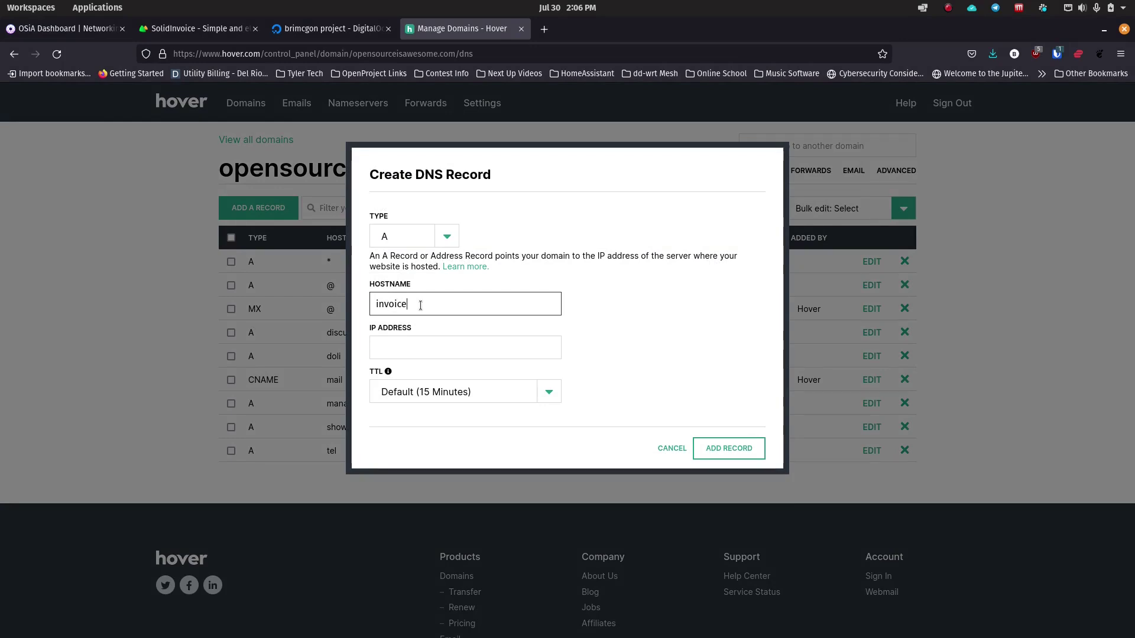
key("Tab")
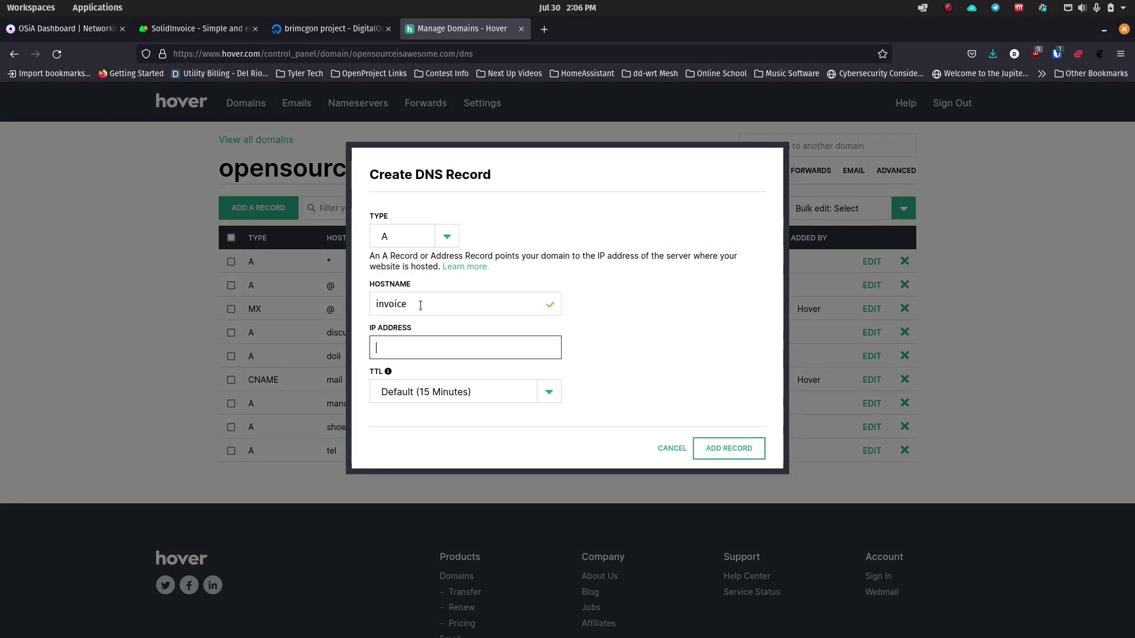
left_click(541, 394)
left_click(482, 414)
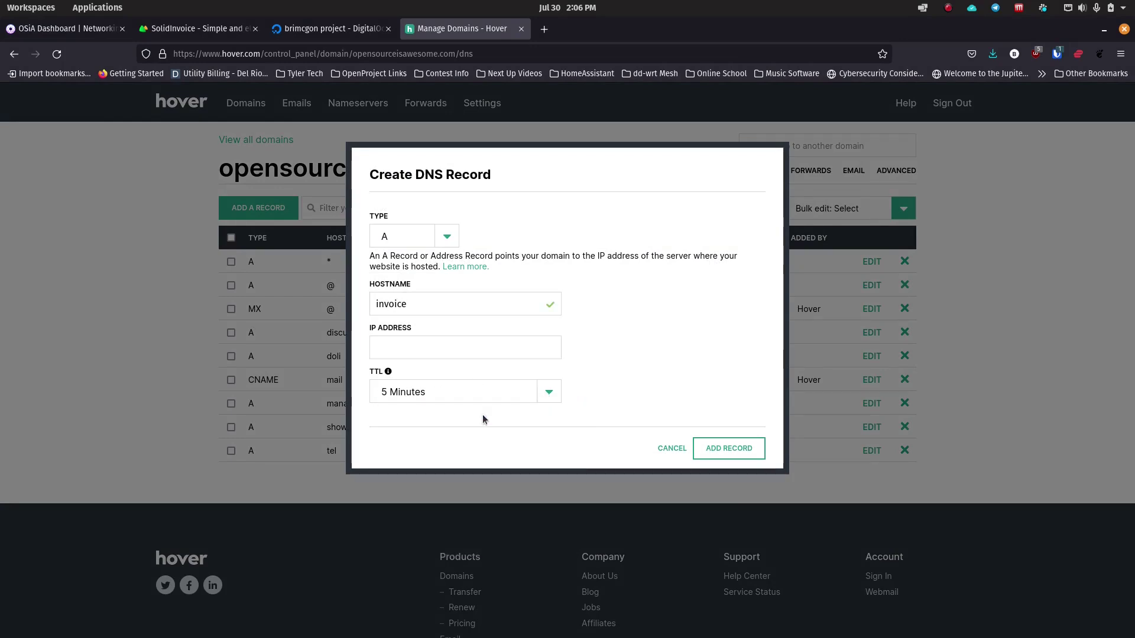
left_click(451, 354)
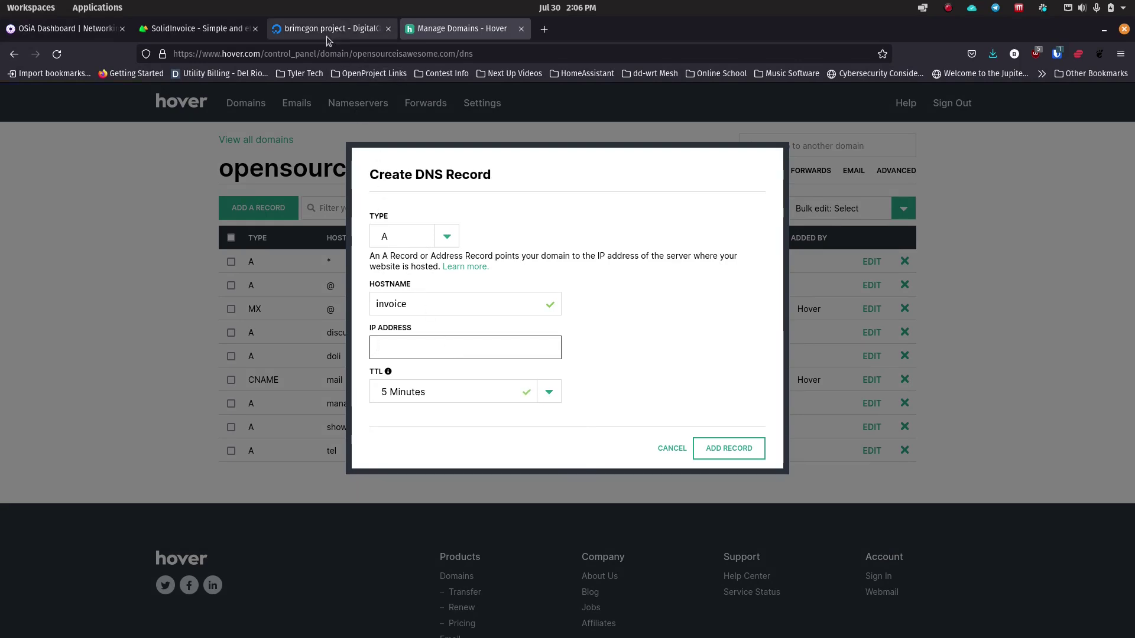
Copy the droplet IP 147.182.228.87 from DigitalOcean into the record and save it
left_click(326, 32)
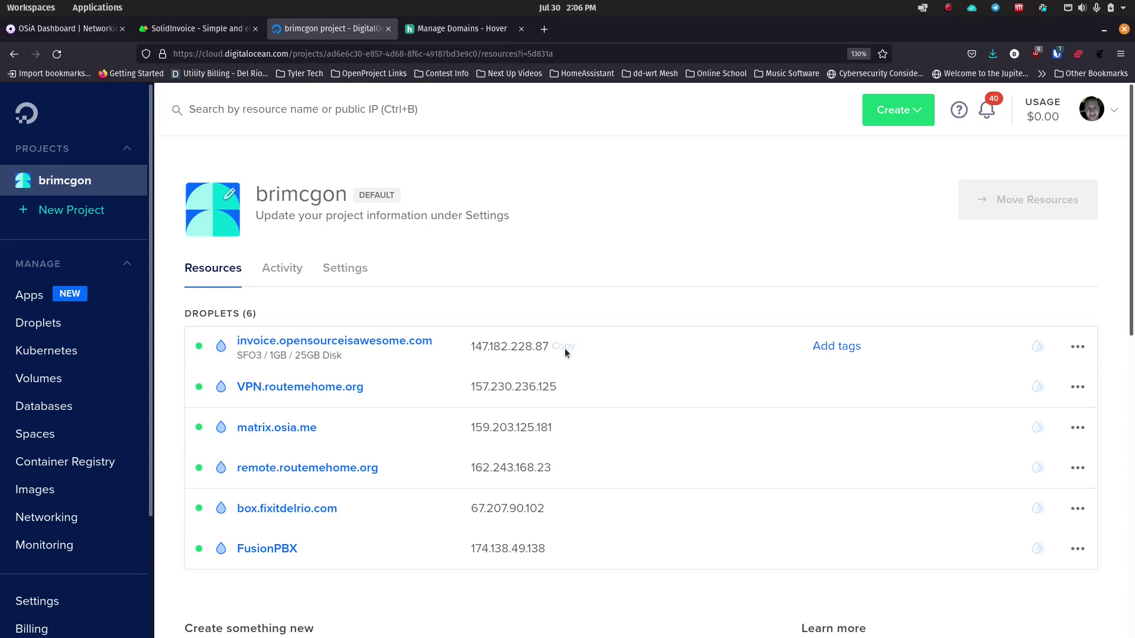
left_click(565, 347)
left_click(473, 29)
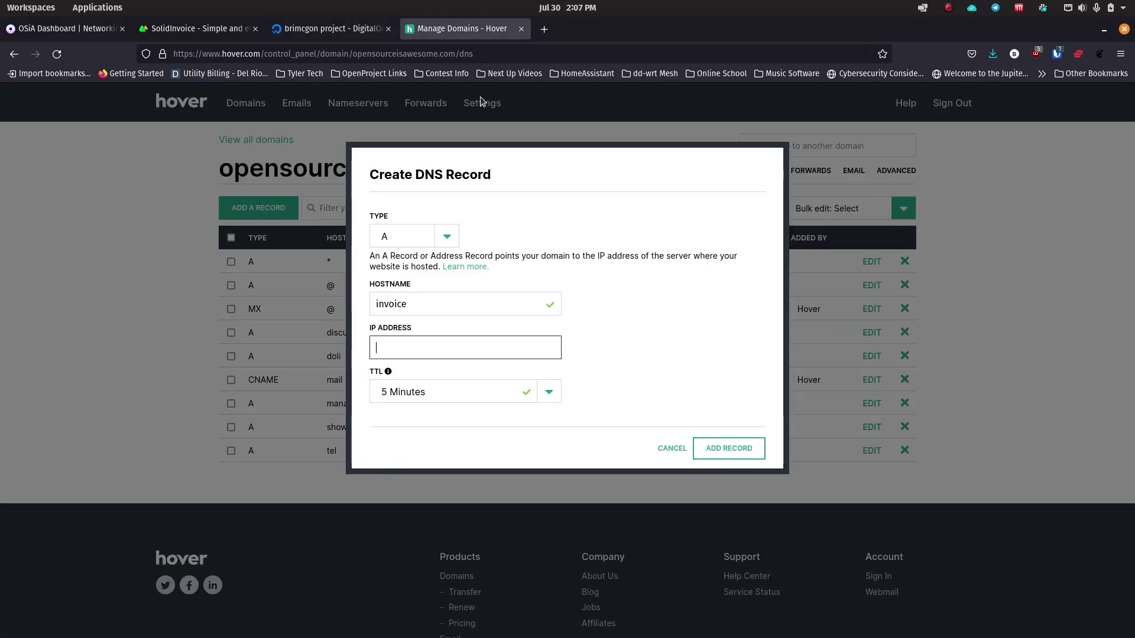
type("147.182.228.87")
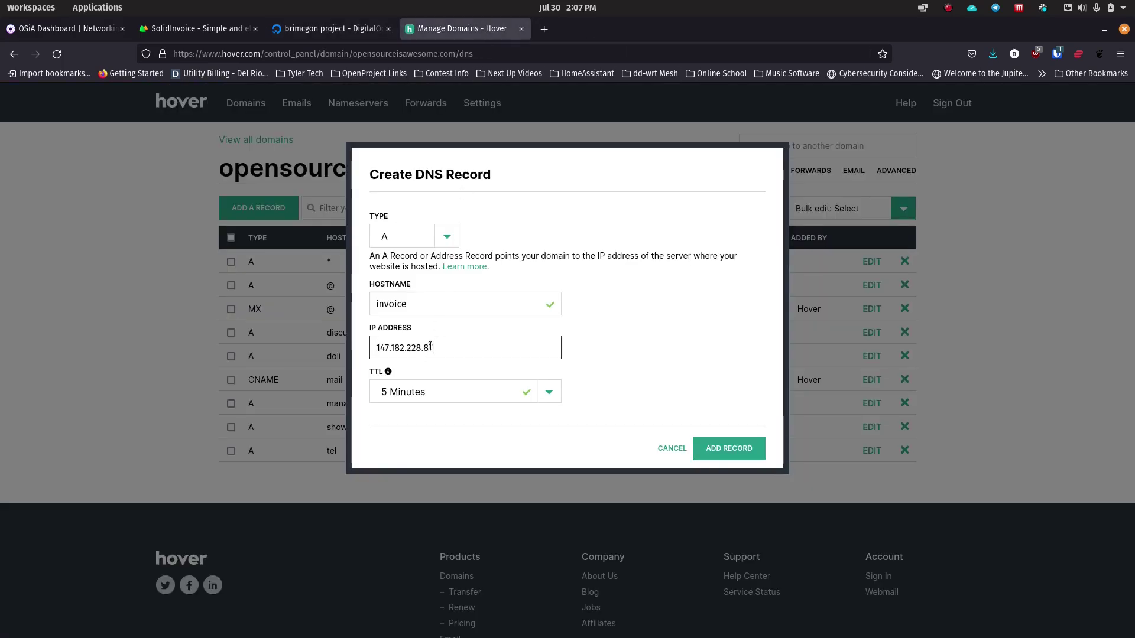
left_click(722, 449)
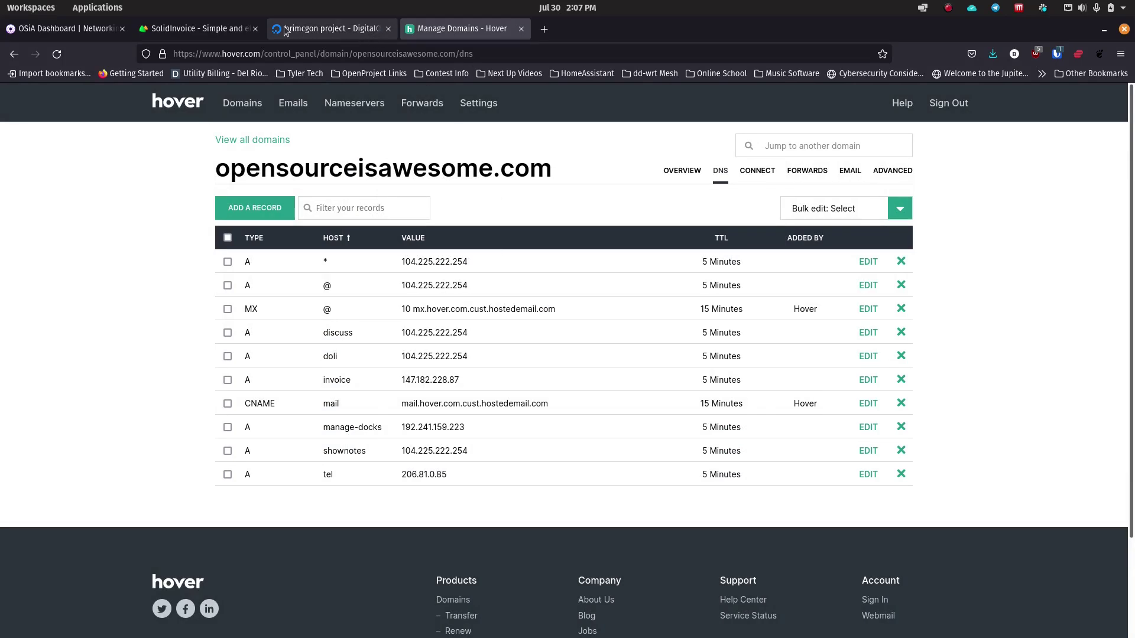
left_click(328, 28)
Open a maximized terminal window and adjust its text size
left_click(484, 622)
double_click(395, 59)
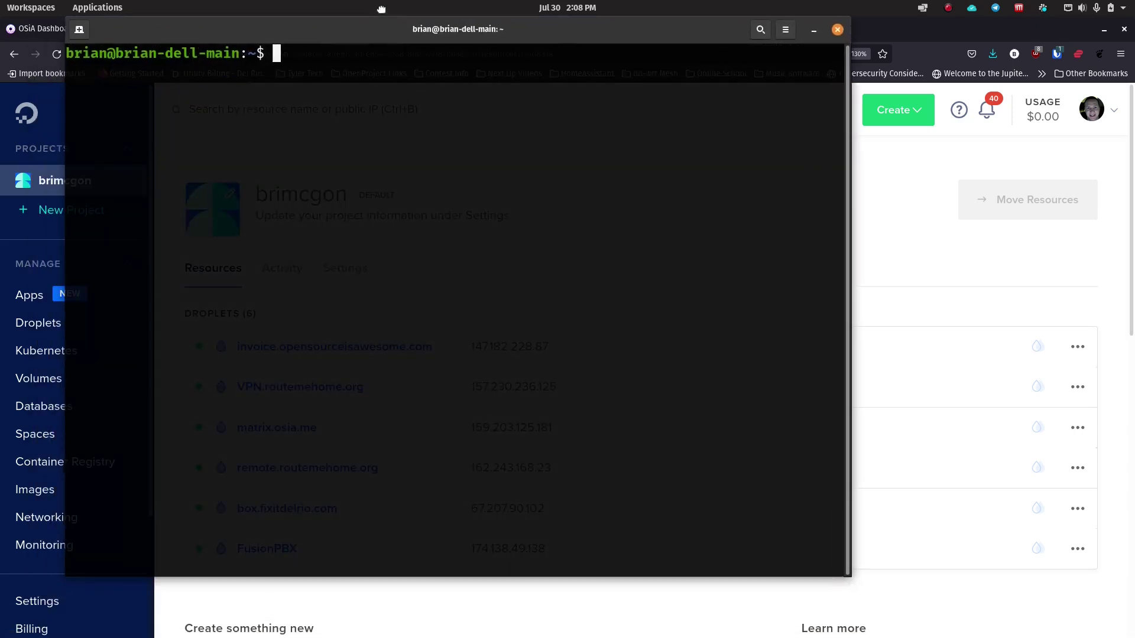
key("ctrl+plus")
key("ctrl+plus")
key("ctrl+plus")
key("ctrl+plus")
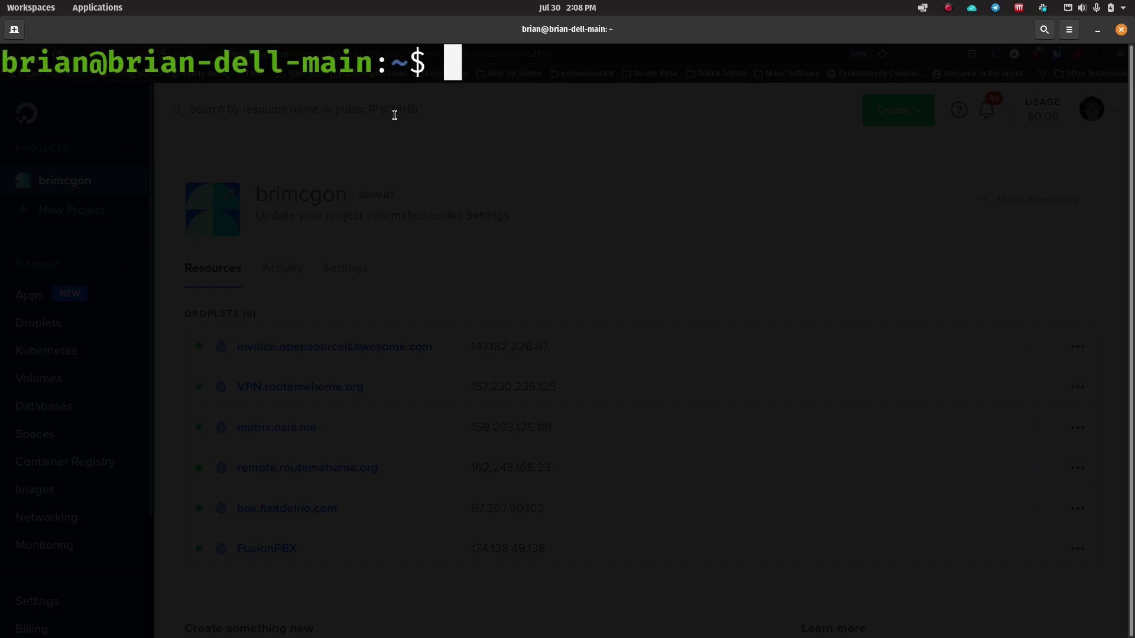
key("ctrl+minus")
key("ctrl+minus")
key("ctrl+minus")
key("ctrl+minus")
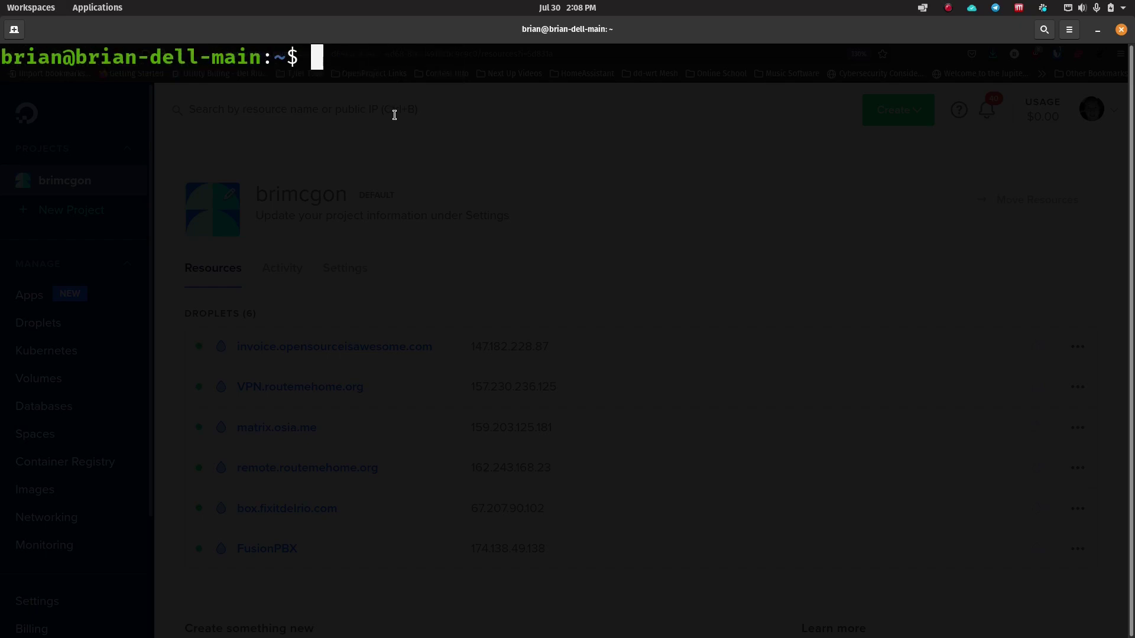
key("Right")
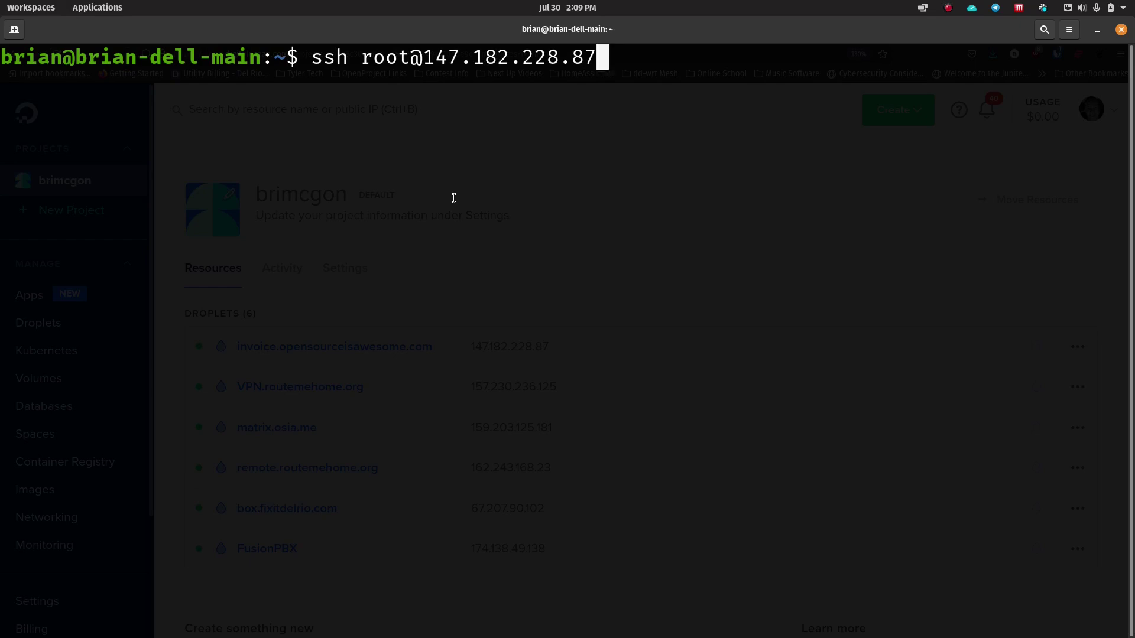
key("Return")
type("yes")
key("Return")
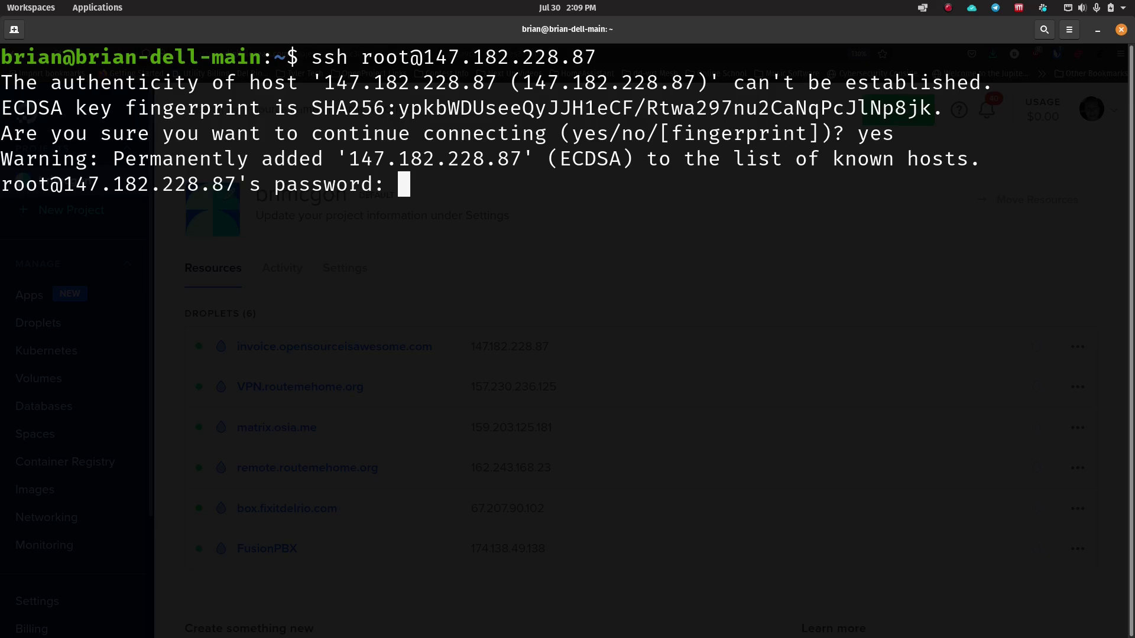
key("Return")
Clear the screen and create the solidinvoice folder
type("clear")
key("Return")
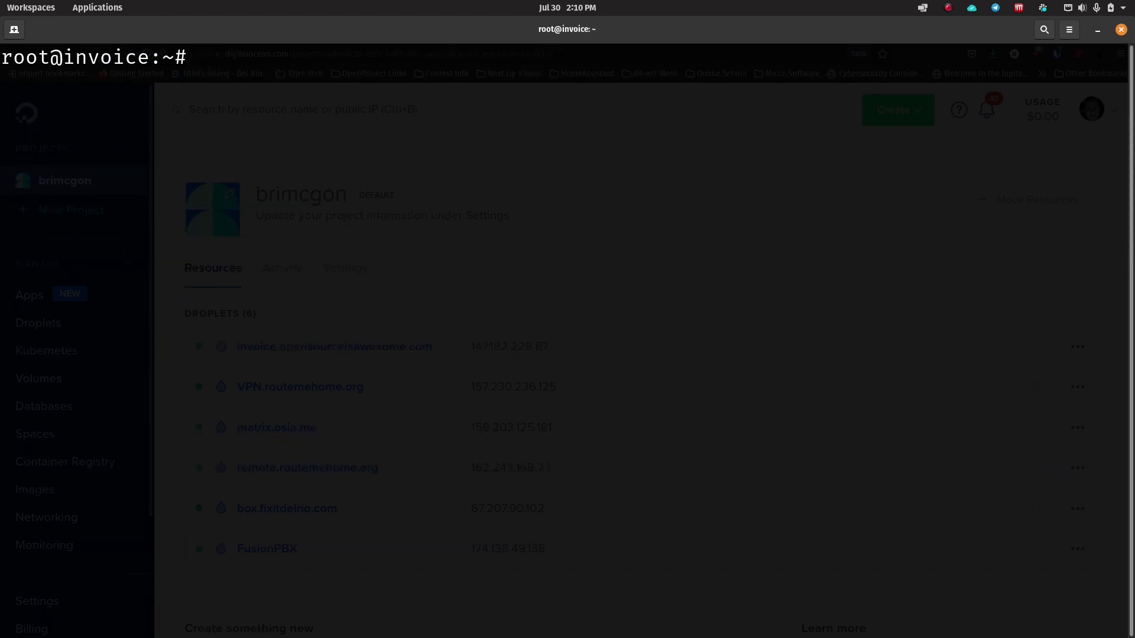
type("mkdir ")
type("solidi")
type("nvoice")
key("Return")
Move into the solidinvoice folder and open a new docker-compose.yml in nano
type("cd so")
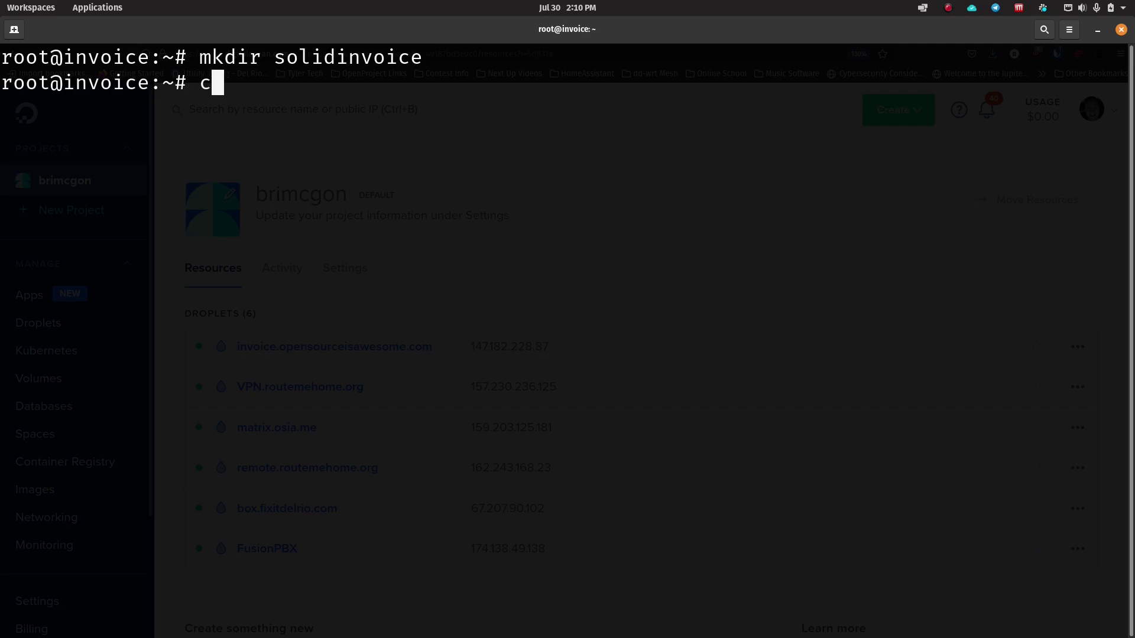
key("Tab")
key("Return")
type("m")
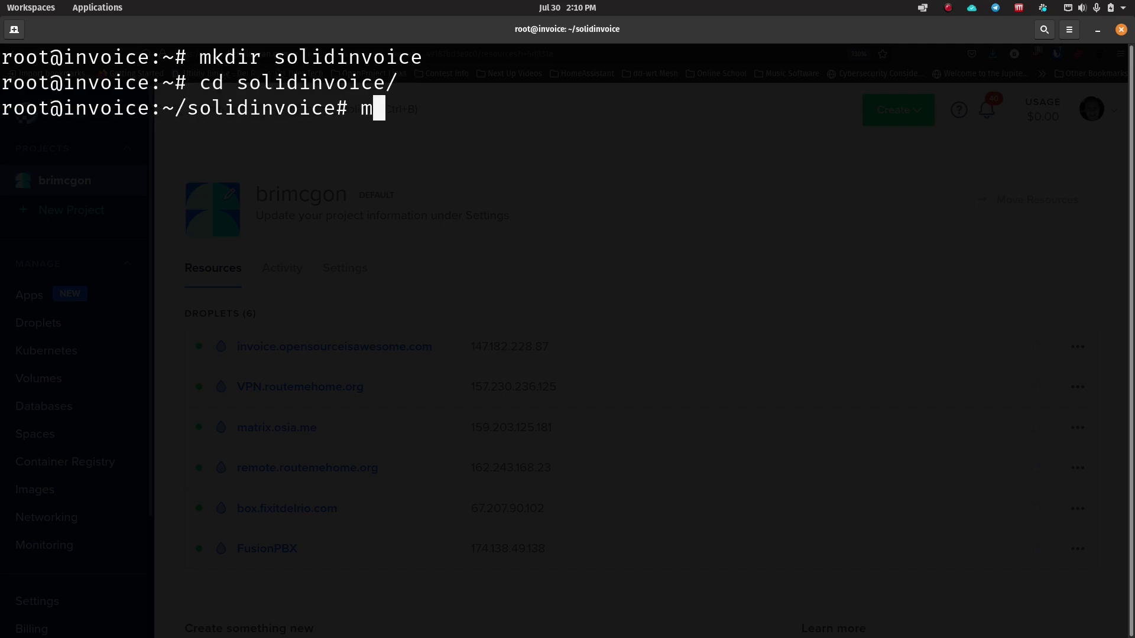
key("BackSpace")
type("nano ")
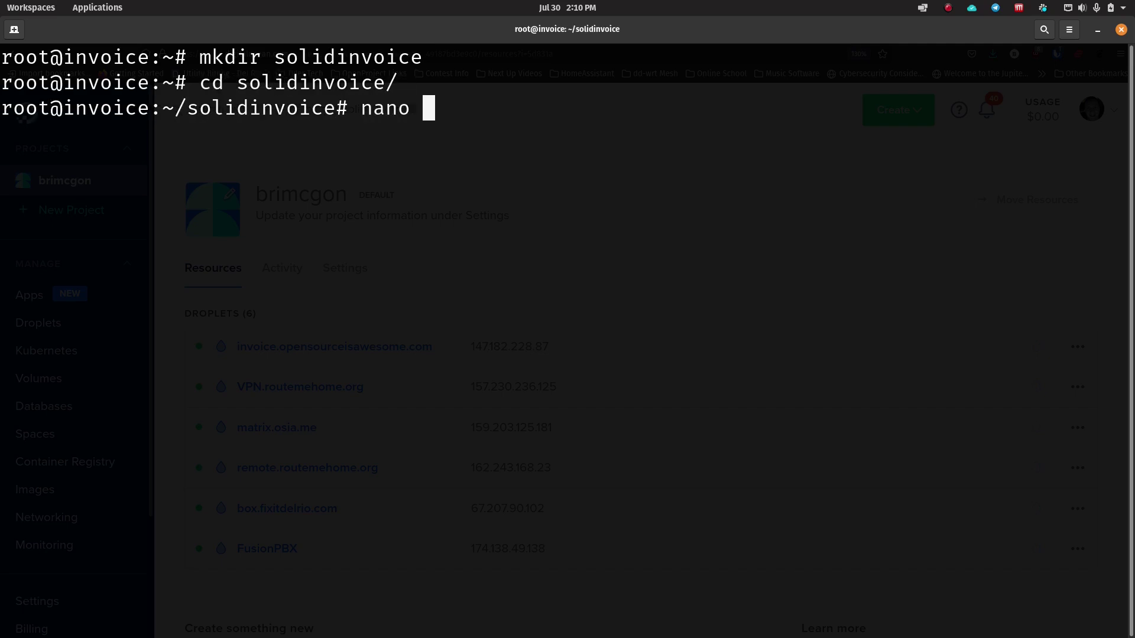
type("docker-")
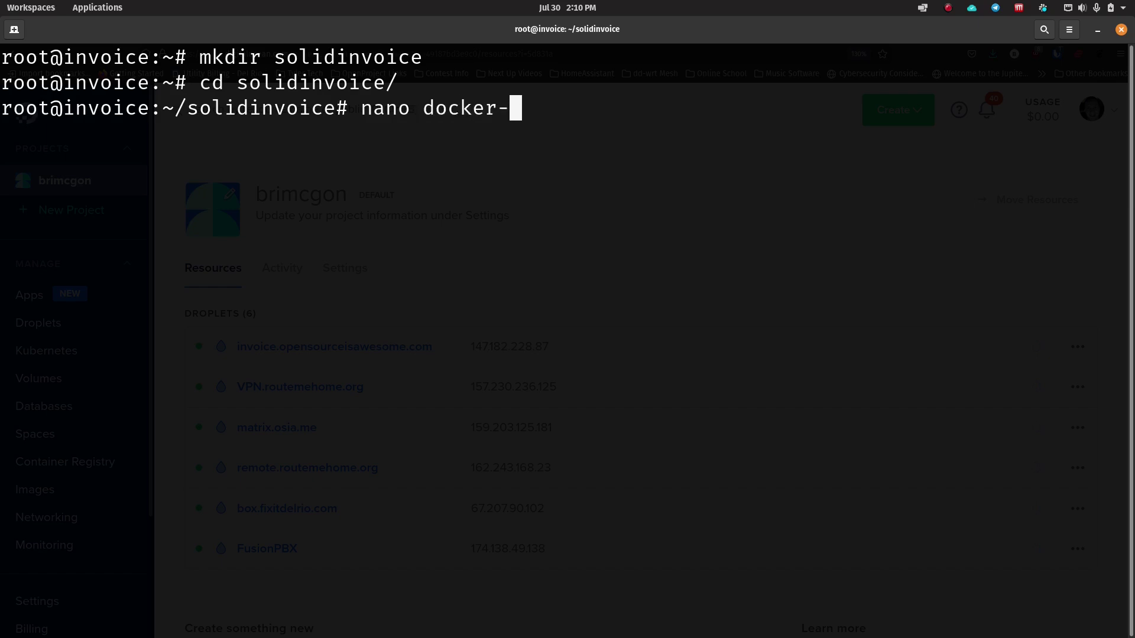
type("compose.yml")
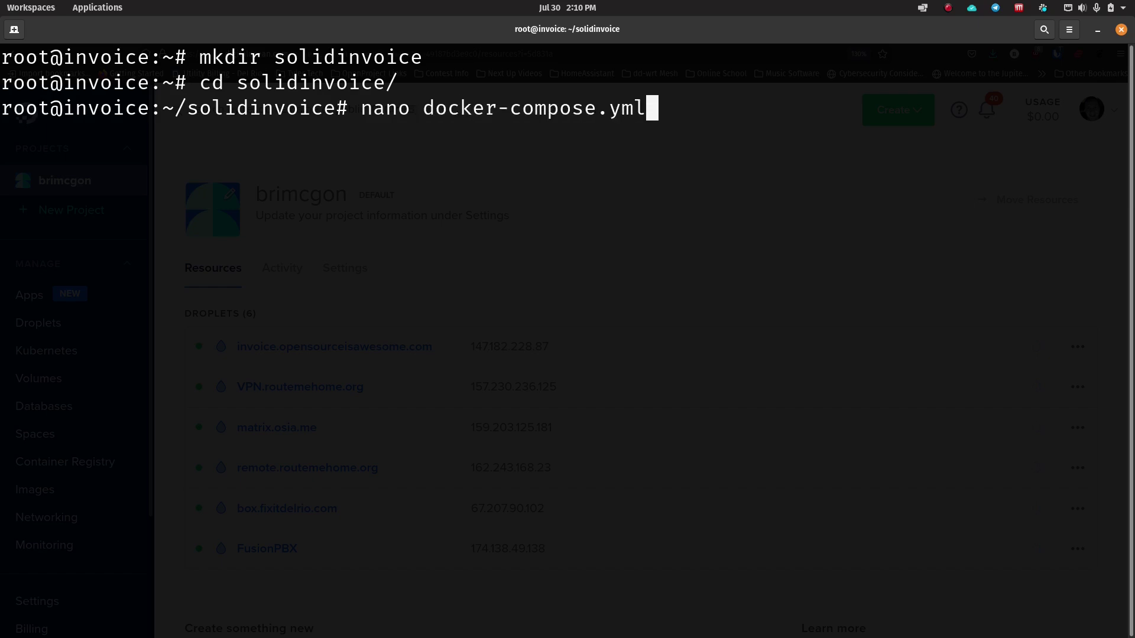
key("Return")
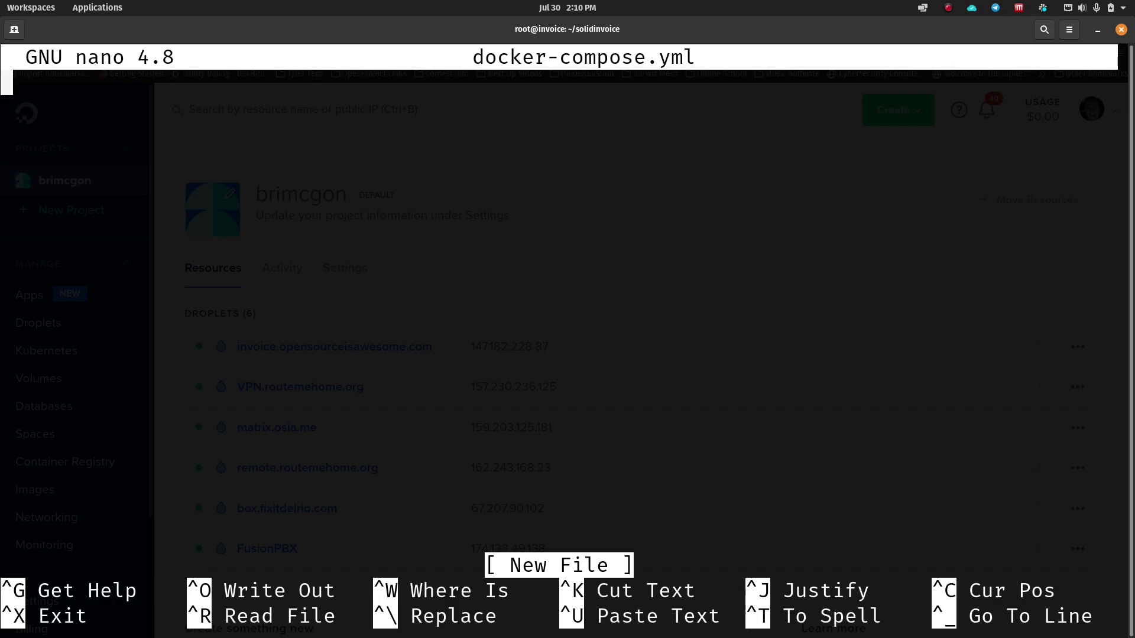
Paste the compose block and change the db volume path to ./solidinvoice/db_data
key("ctrl+shift+v")
key("Up")
key("Up")
key("Up")
key("Up")
key("Up")
key("Up")
key("Up")
key("Up")
key("Up")
key("Up")
key("Up")
key("Up")
key("Up")
key("Up")
key("Up")
key("Up")
key("Up")
key("Up")
key("Up")
key("Up")
key("Up")
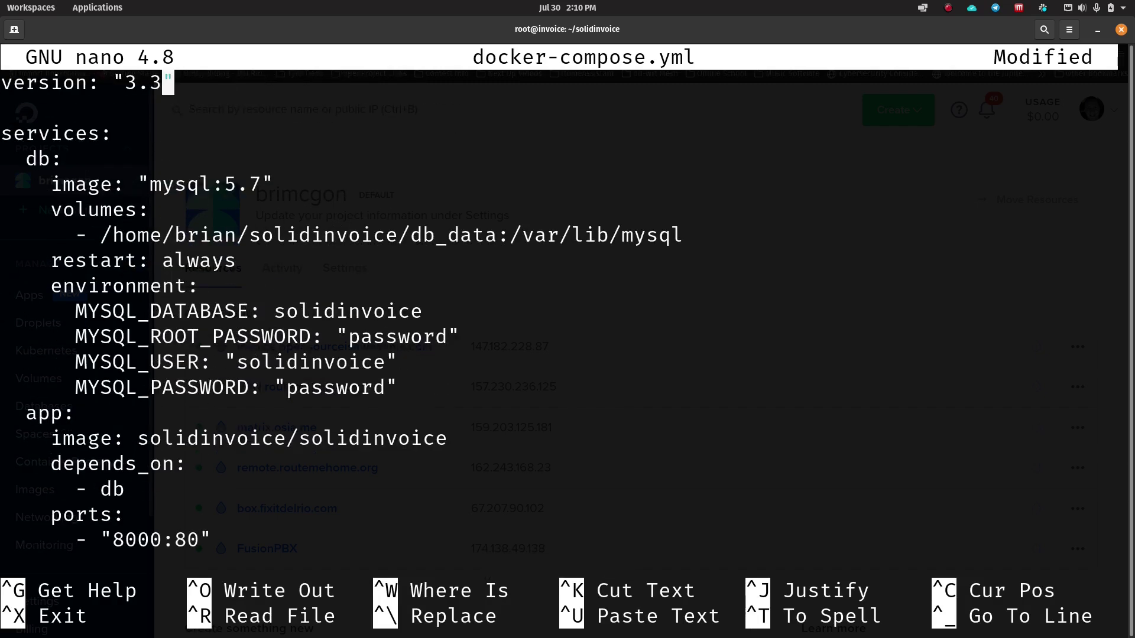
key("Down")
key("Down")
key("Down")
key("Down")
key("Down")
key("Up")
key("Right")
key("Right")
key("Right")
key("Right")
key("Right")
key("Right")
key("Right")
key("Right")
key("Right")
key("Right")
key("Left")
key("Left")
key("Down")
key("Down")
key("Left")
key("Left")
key("BackSpace")
key("BackSpace")
key("BackSpace")
key("BackSpace")
key("BackSpace")
key("BackSpace")
key("BackSpace")
key("BackSpace")
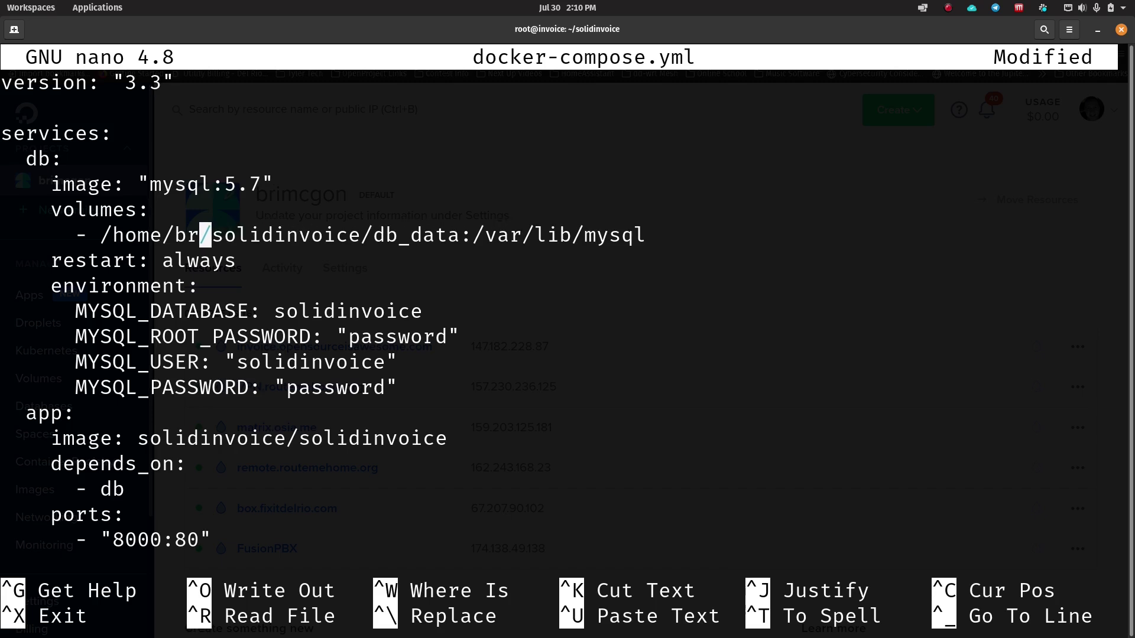
key("BackSpace")
key("BackSpace")
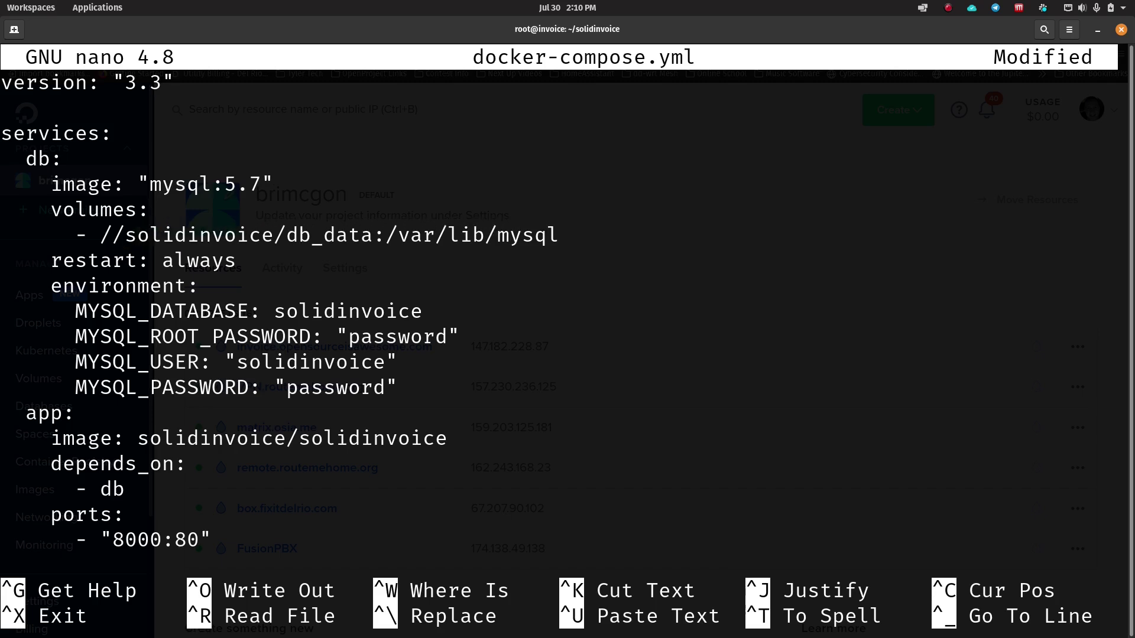
type("home/roo")
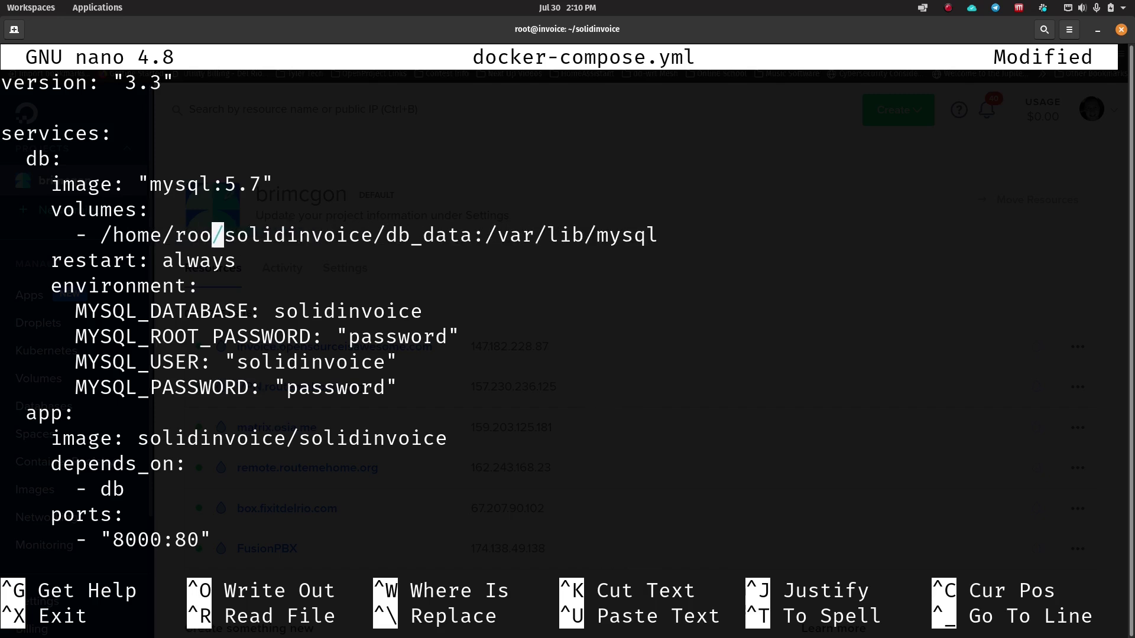
key("BackSpace")
key("BackSpace")
key("BackSpace")
key("BackSpace")
key("BackSpace")
key("BackSpace")
key("BackSpace")
key("BackSpace")
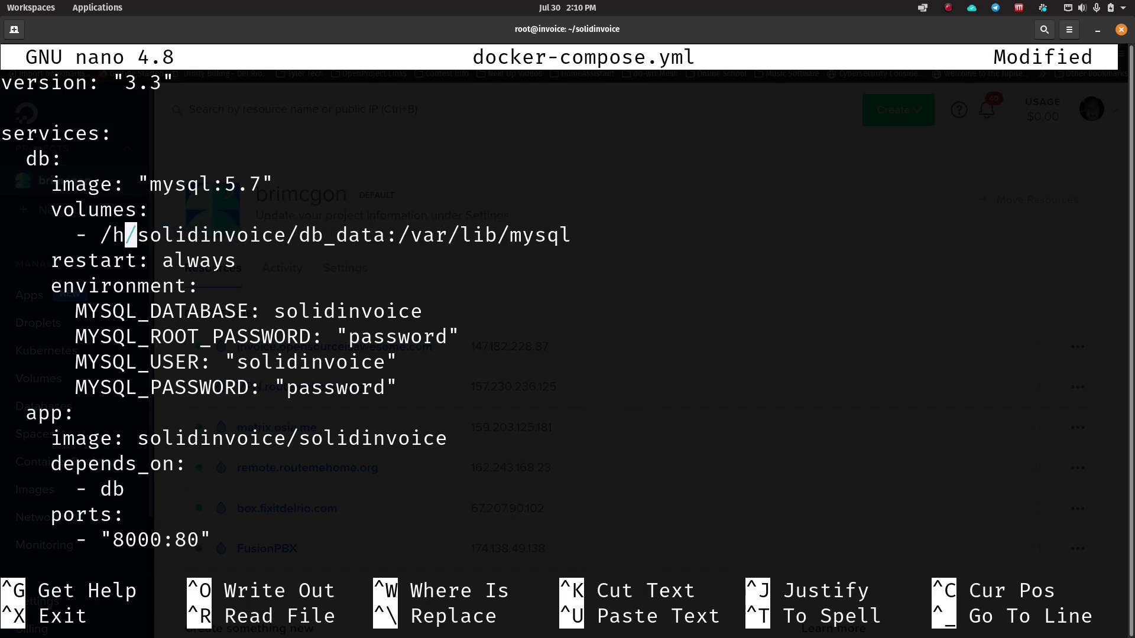
type(".")
key("Down")
key("Right")
key("Right")
key("Right")
key("Right")
key("Right")
key("Right")
key("Right")
key("Right")
key("Right")
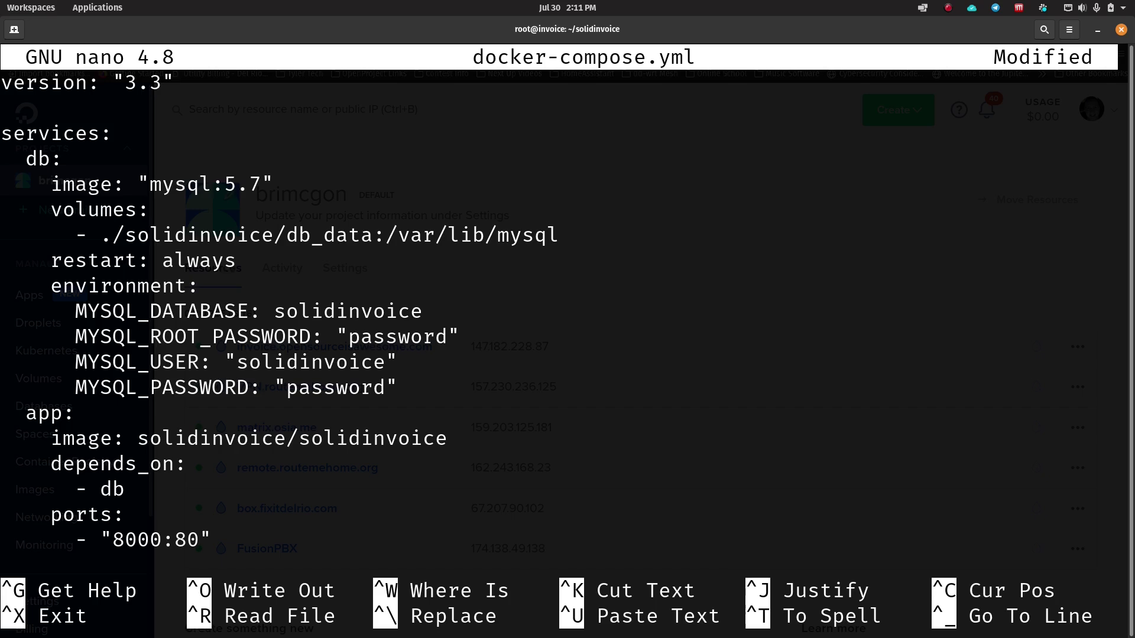
Review the db_data volume path and the MySQL environment settings in the compose file
key("Up")
key("Up")
key("Down")
key("Right")
key("Right")
key("Right")
key("Right")
key("Right")
key("Right")
key("Right")
key("Right")
key("Right")
key("Right")
key("Right")
key("Right")
key("Left")
key("Left")
key("Left")
key("Left")
key("Left")
key("Left")
key("Left")
key("Down")
key("Down")
key("Down")
key("Down")
key("Up")
key("Left")
key("Right")
key("Right")
key("Right")
key("Right")
key("Right")
key("Right")
key("Right")
key("Right")
key("Right")
key("Right")
key("Right")
key("Right")
key("Right")
key("Right")
key("Left")
key("Left")
key("Left")
key("Right")
key("Down")
key("Right")
key("Right")
key("Left")
key("Left")
key("Left")
key("Left")
key("Left")
key("Down")
key("Left")
key("Left")
key("Left")
key("Left")
key("Right")
key("Right")
key("Right")
key("Right")
key("Left")
key("Left")
key("Left")
key("Left")
key("Left")
key("Left")
key("Left")
key("Left")
key("Left")
key("Left")
key("Left")
key("Left")
key("Right")
key("Right")
key("Right")
key("Right")
key("Right")
key("Right")
key("Right")
key("Right")
key("Right")
key("Right")
key("Right")
key("Right")
key("Down")
key("Left")
key("Left")
key("Left")
key("Left")
key("Left")
key("Left")
key("Left")
key("Left")
key("Right")
key("Right")
key("Right")
key("Right")
key("Right")
key("Right")
key("Right")
key("Right")
key("Down")
key("Down")
key("Down")
key("Up")
key("Up")
key("Up")
key("Down")
key("Down")
key("Down")
key("Down")
key("Left")
key("Left")
key("Down")
key("Down")
key("Right")
key("Right")
key("Right")
key("Right")
key("Right")
key("Right")
key("Right")
key("Left")
key("Left")
key("Left")
key("Left")
key("Left")
key("Left")
key("Right")
key("Right")
key("Right")
key("Left")
key("Left")
key("Left")
key("Right")
key("Right")
key("Right")
key("Left")
key("Down")
key("Down")
key("Down")
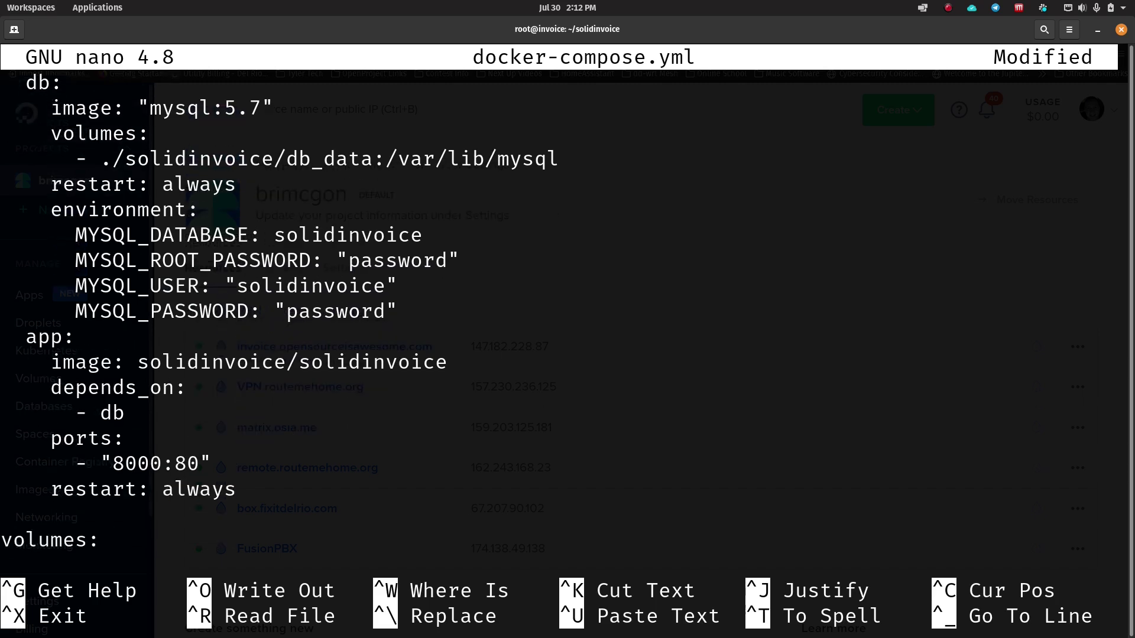
Add a 'db_data: {}' entry under the final volumes section
key("Return")
type("db_data: {}")
key("Left")
key("Left")
key("Down")
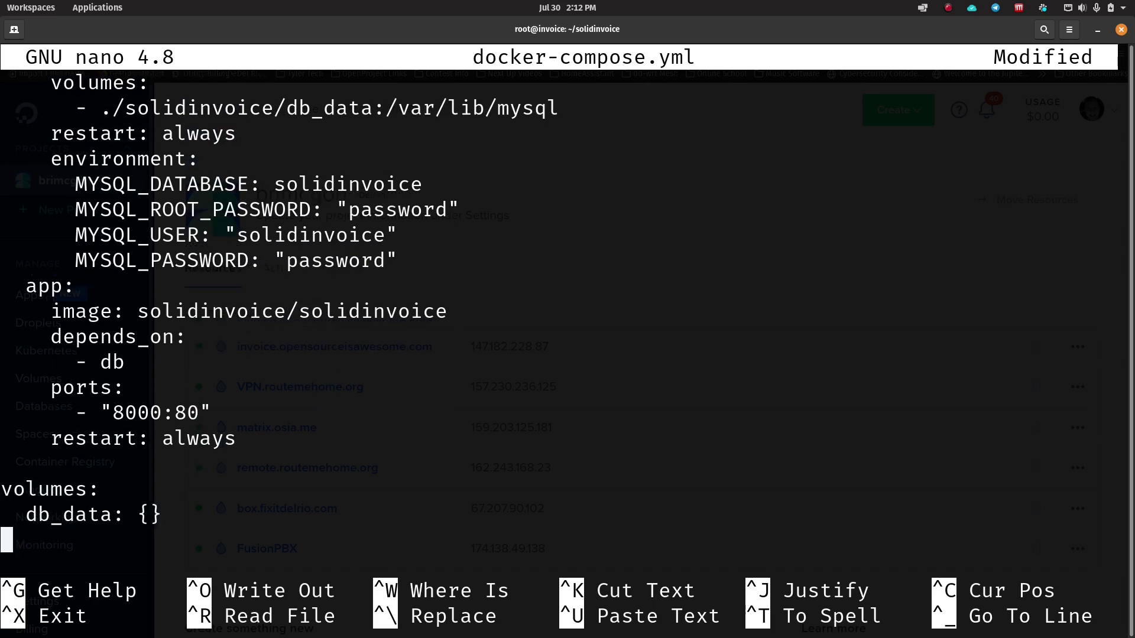
Save docker-compose.yml, exit nano, and type mkdir db_data at the prompt
key("ctrl+o")
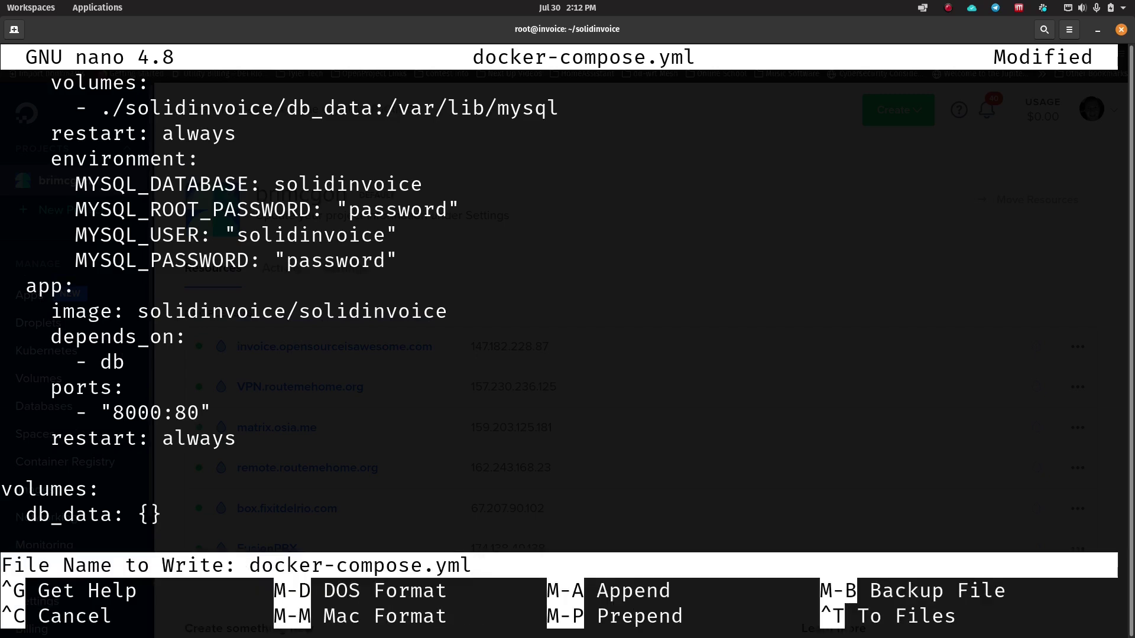
key("Return")
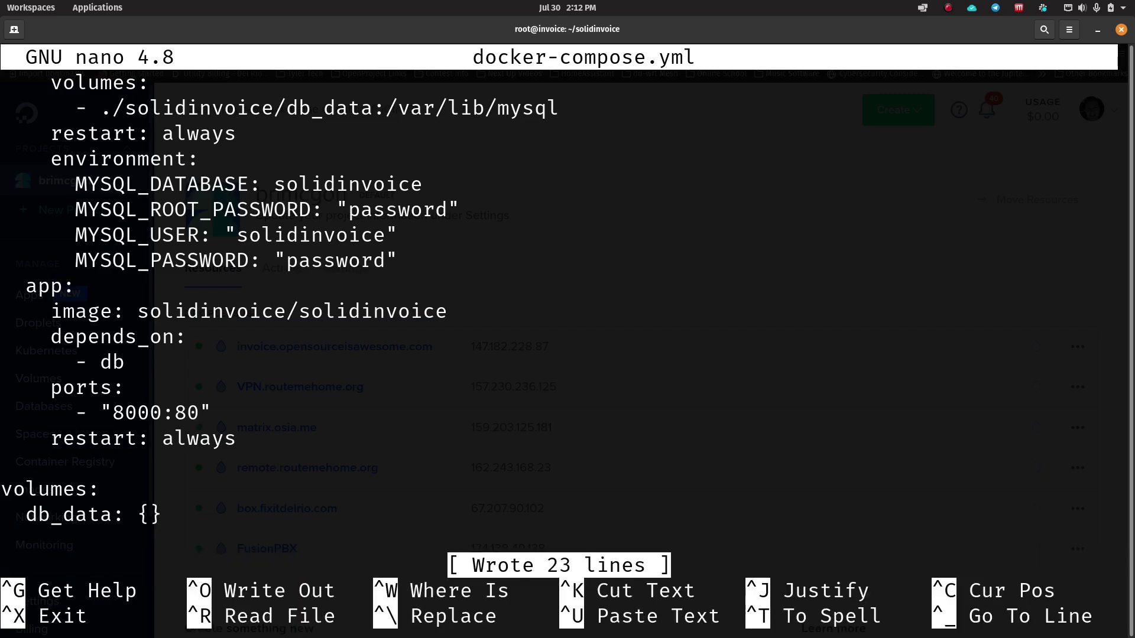
key("ctrl+x")
type("mkdir db_data")
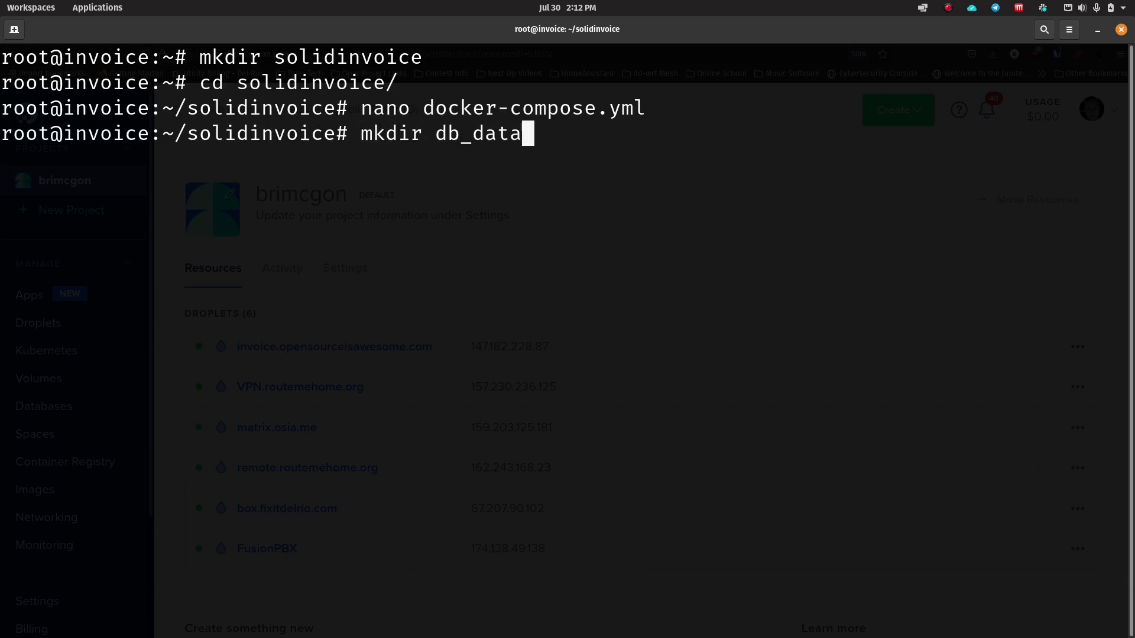
Create the db_data folder, list it to check, clear the screen and return home
key("Return")
type("ls")
key("Return")
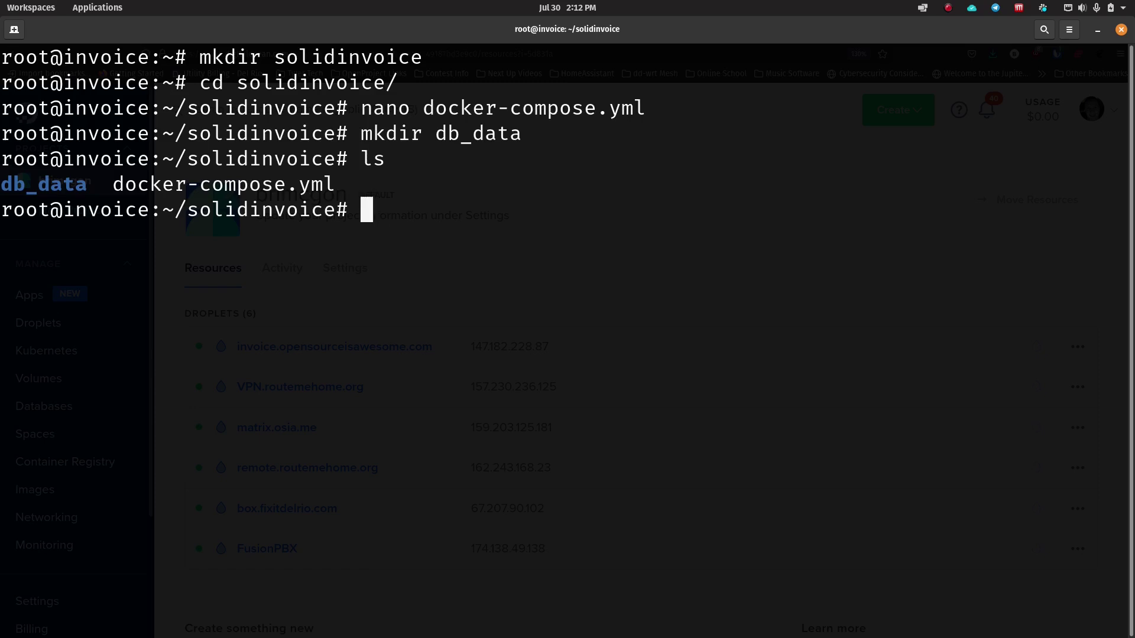
type("clear")
key("Return")
type("cd ..")
key("Return")
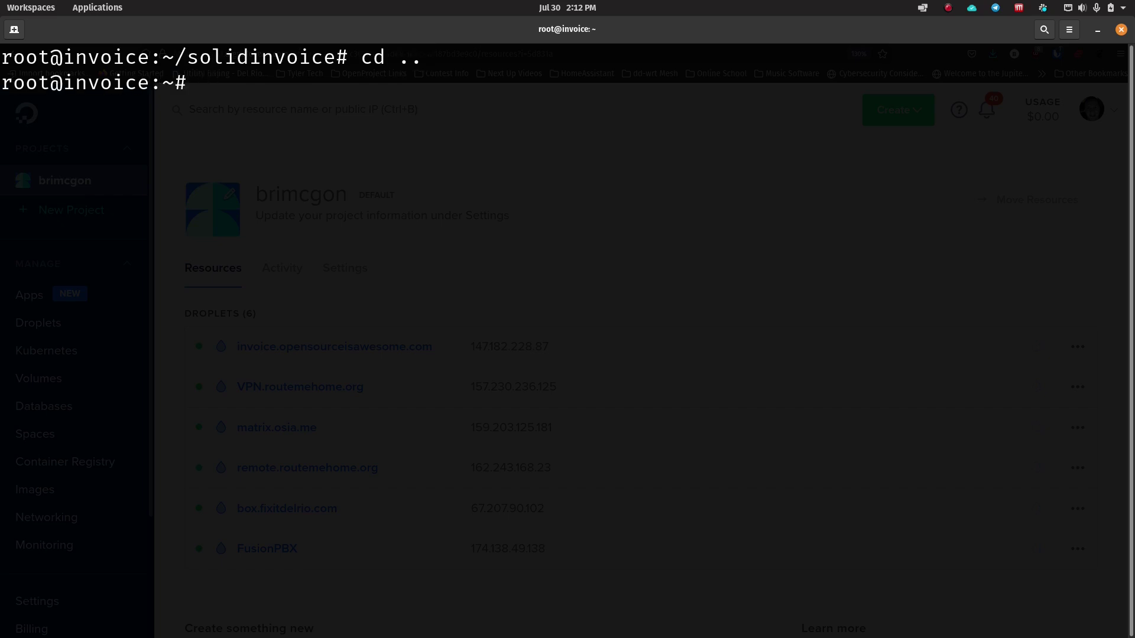
Create and enter an npm folder, then open a new docker-compose.yml in nano
type("mkdir npm")
key("Return")
type("cd npm")
key("Return")
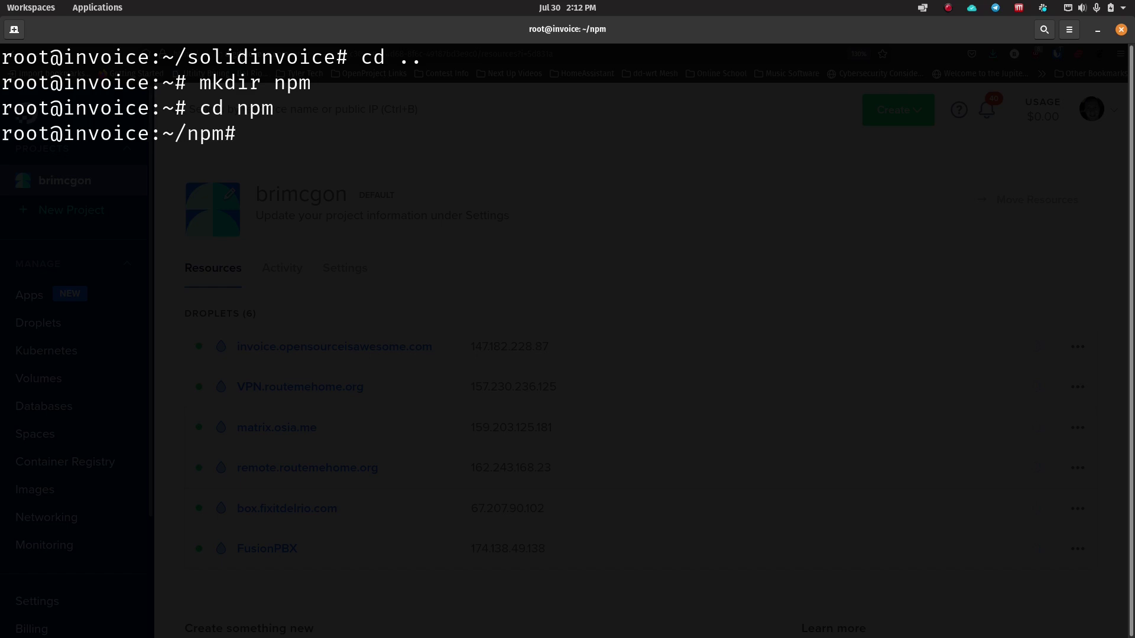
type("nano")
type("cker")
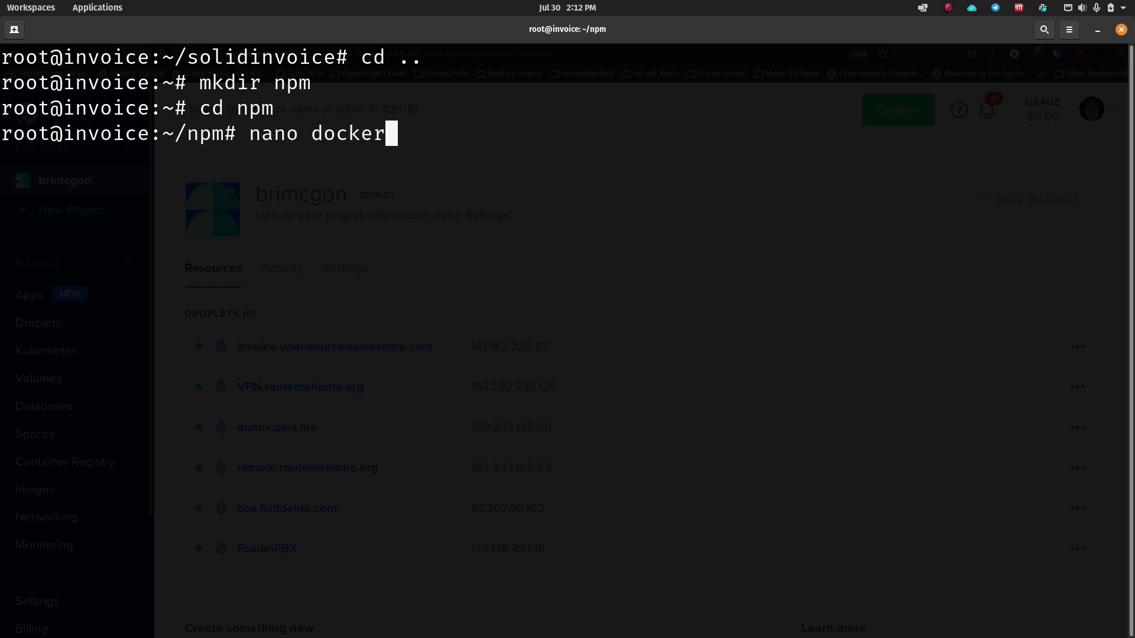
type("-compose.yml")
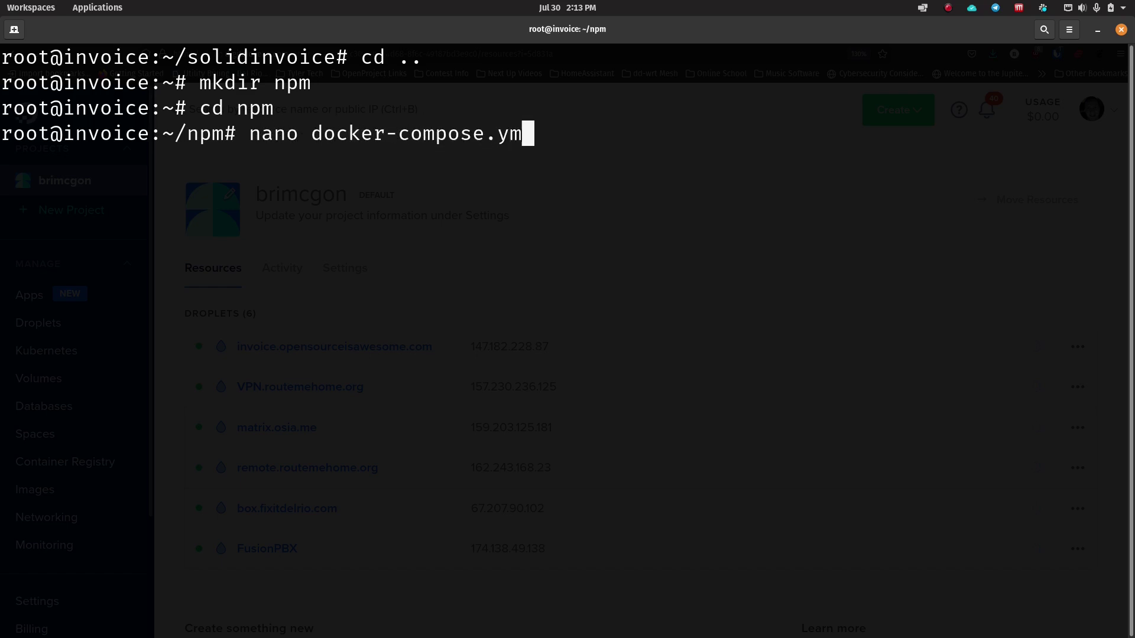
key("Return")
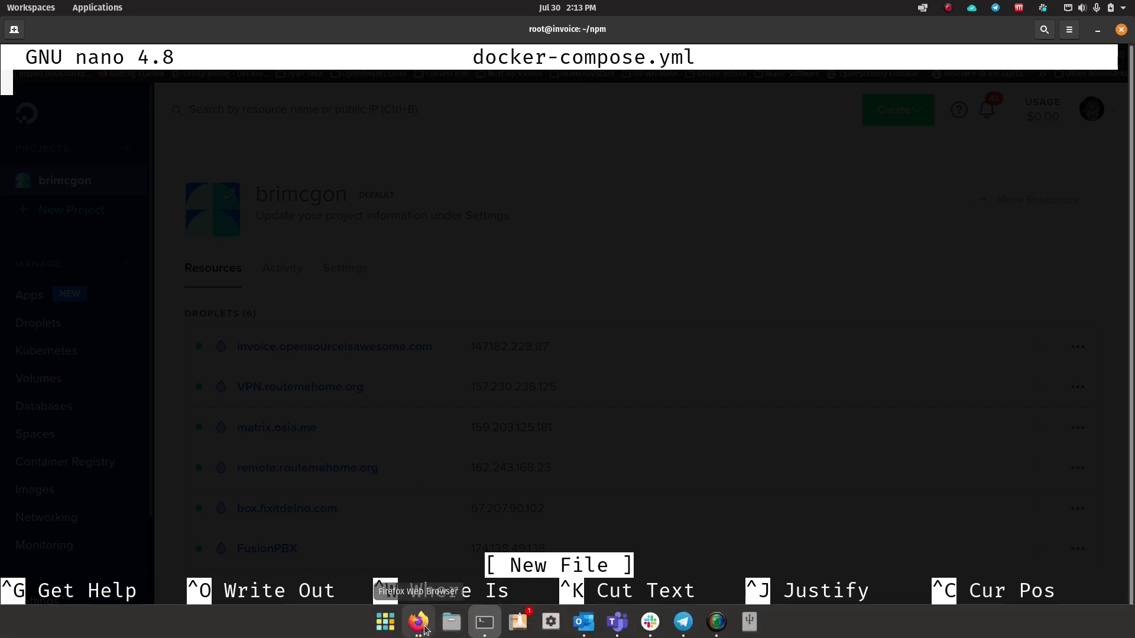
left_click(418, 621)
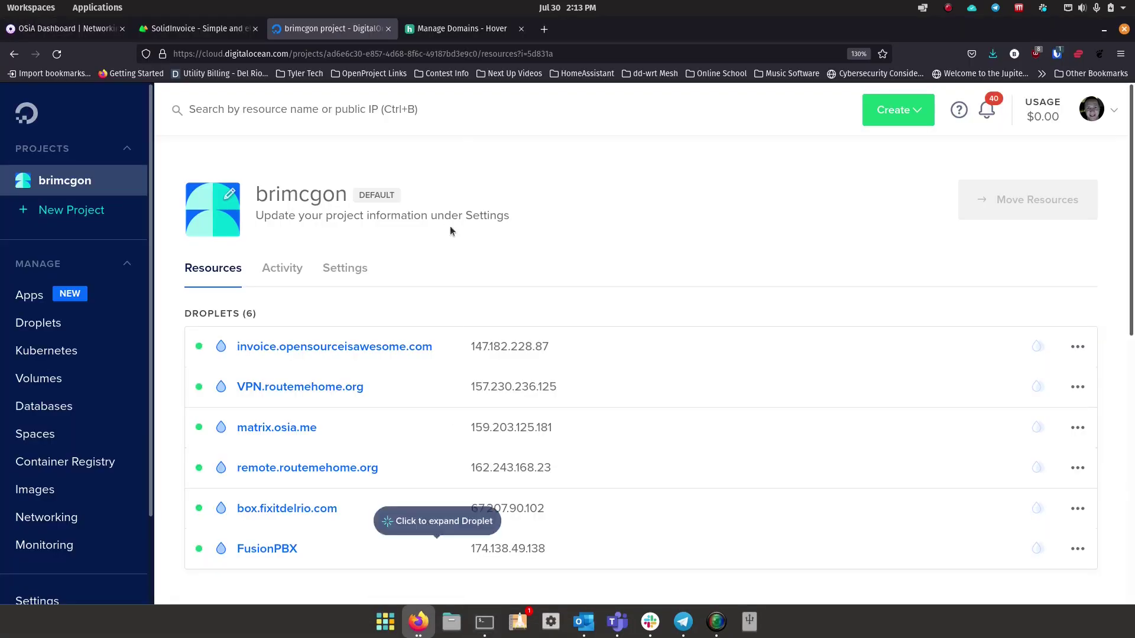
Search 'nginx' in a new tab, open the Quick Setup guide and copy its docker-compose example
left_click(544, 30)
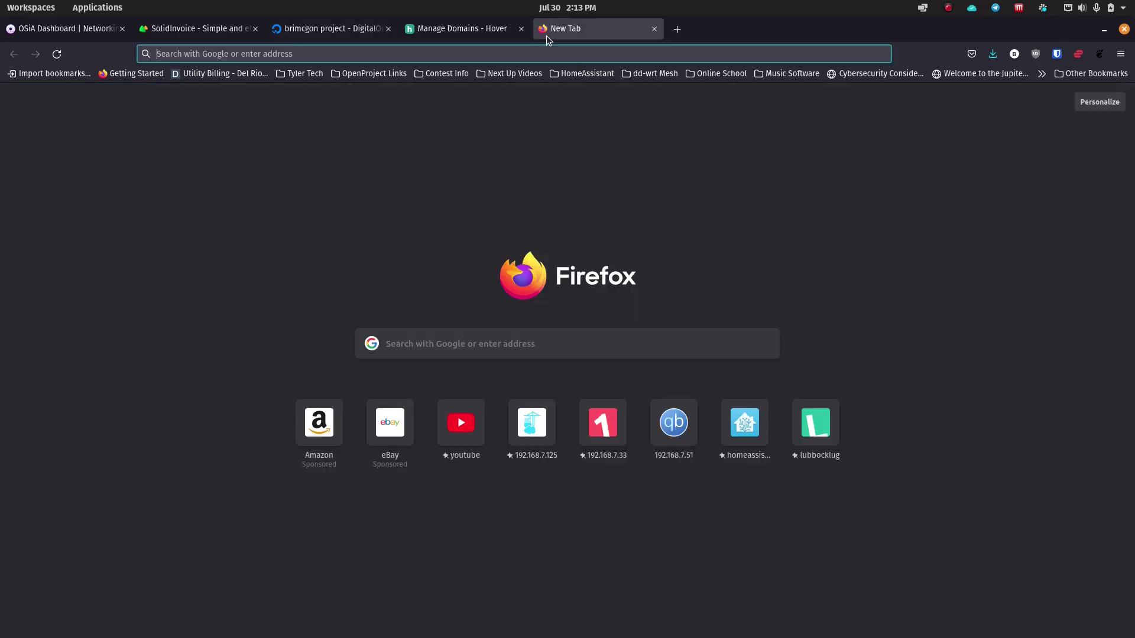
type("nginx")
key("Return")
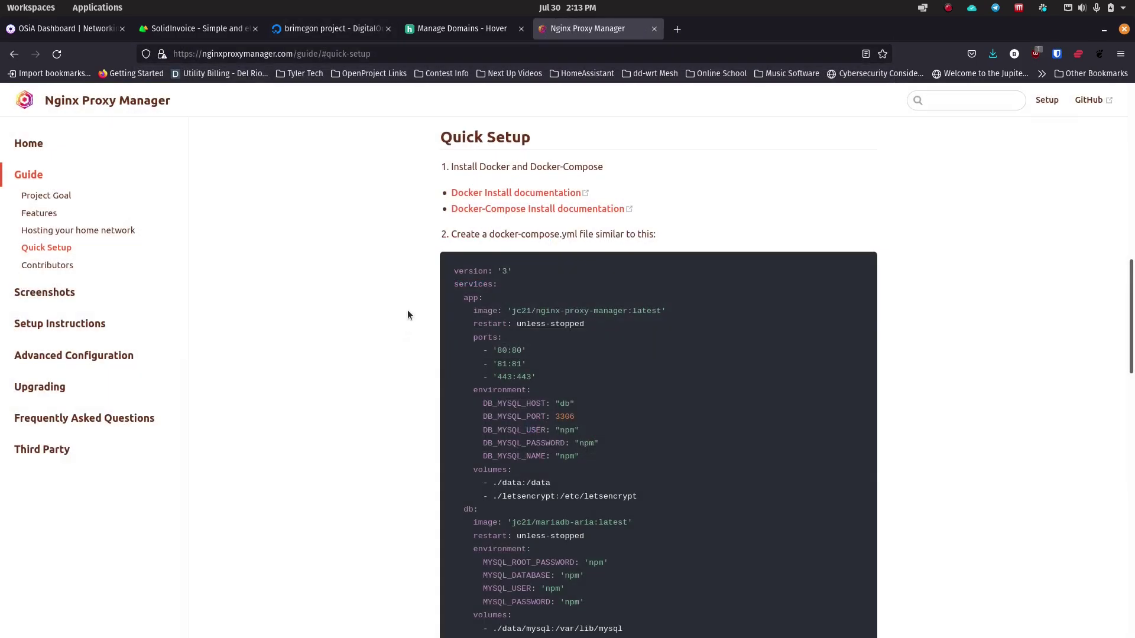
scroll(407, 314, "down", 3)
scroll(411, 309, "up", 2)
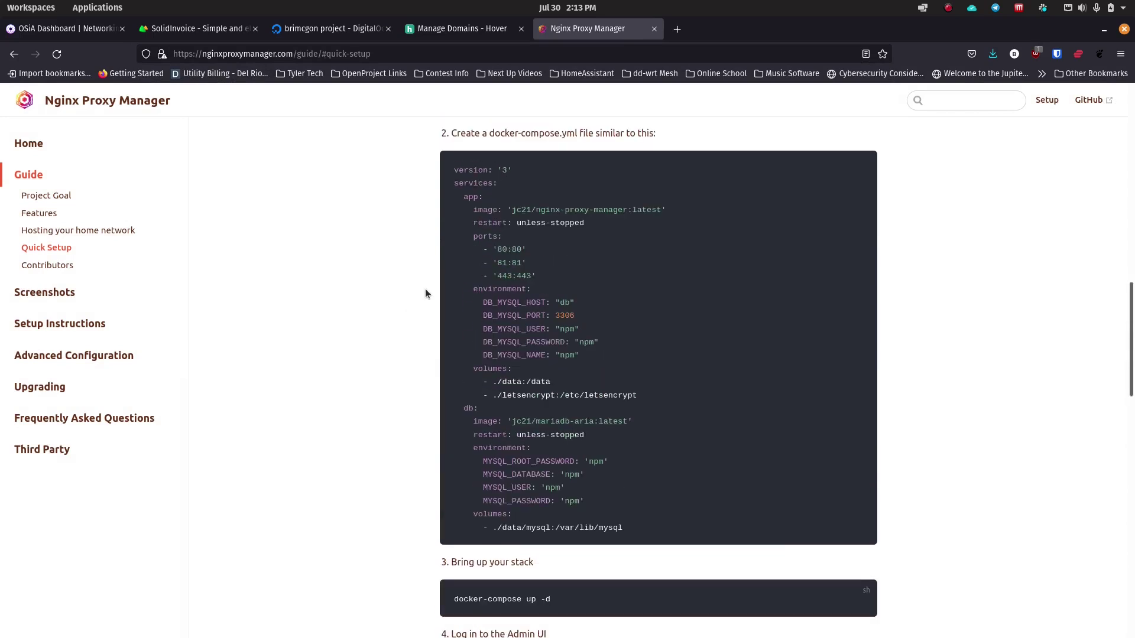
left_click_drag(453, 169, 637, 530)
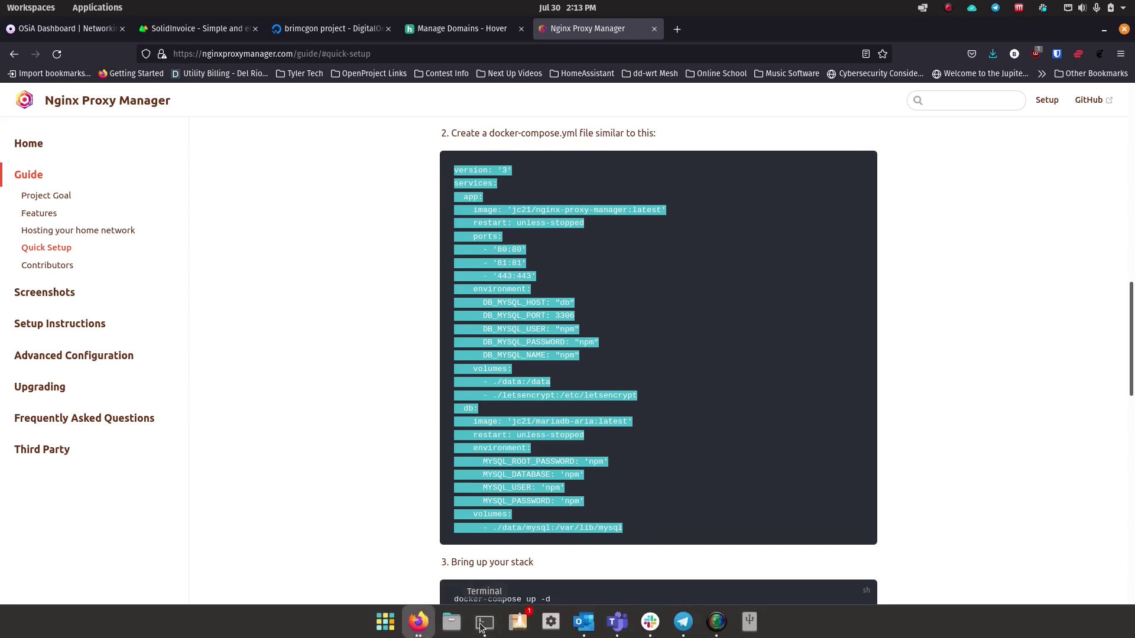
left_click(484, 621)
Paste the Nginx Proxy Manager compose example and look over its db and environment sections
key("ctrl+shift+v")
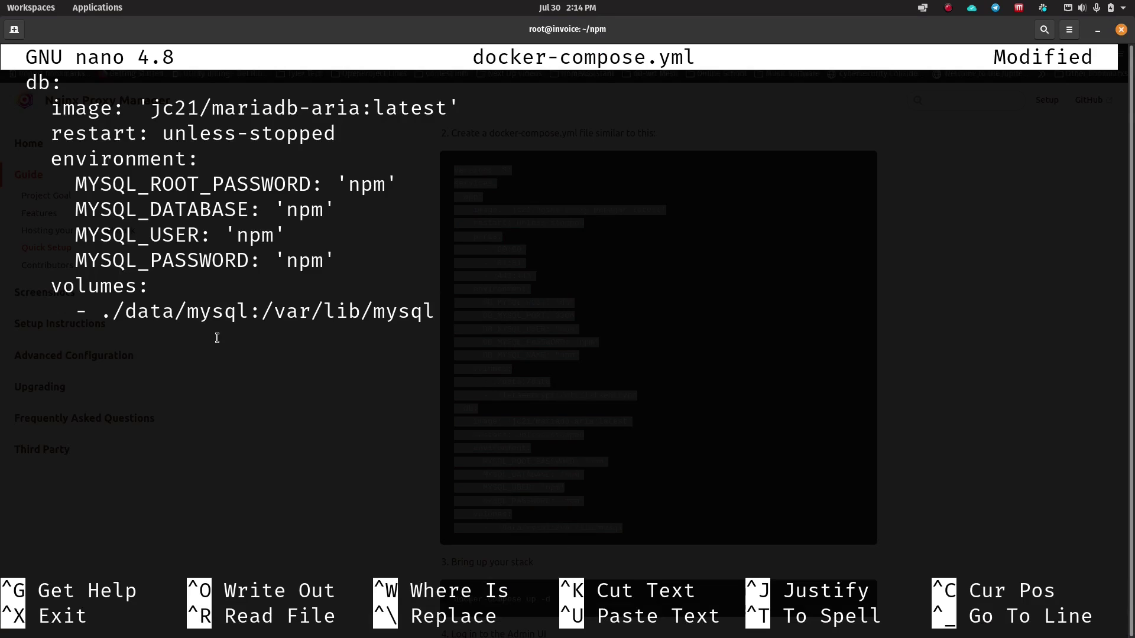
key("Up")
key("Up")
key("Up")
key("Down")
key("Up")
key("Up")
key("Up")
key("Up")
key("Up")
key("Up")
key("Up")
key("Up")
key("Up")
key("Up")
key("Up")
key("Up")
key("Up")
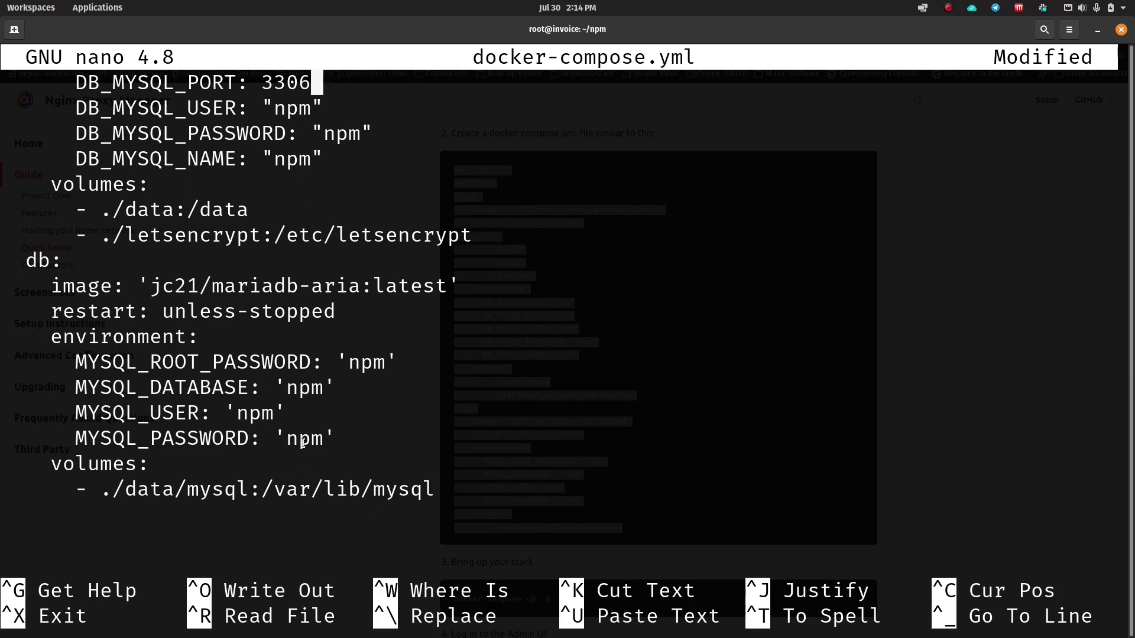
key("Up")
key("Up")
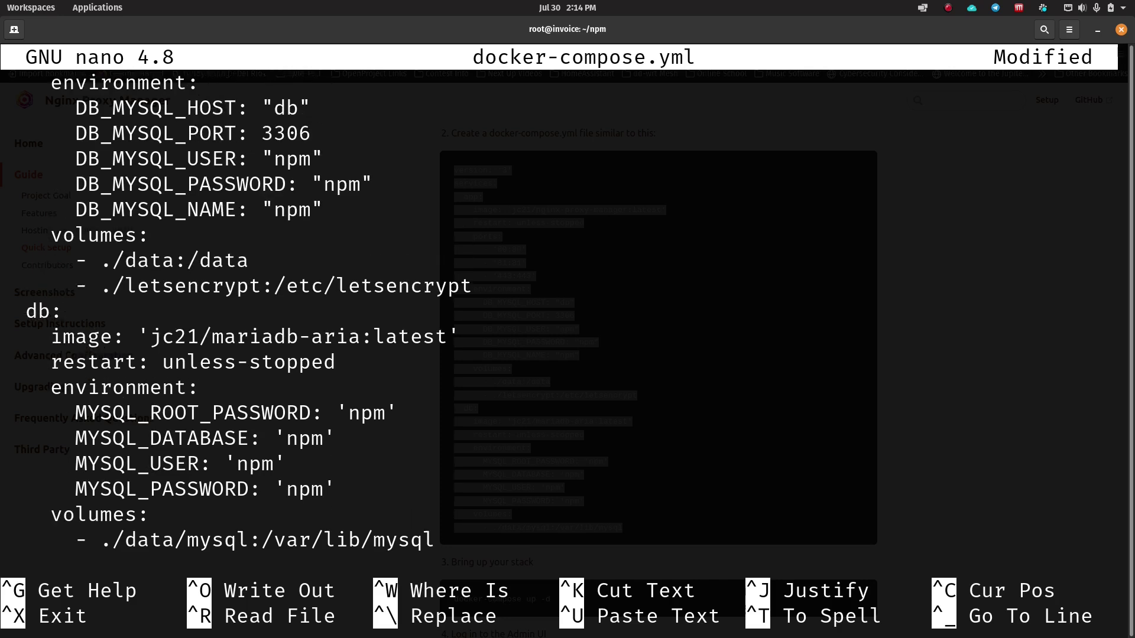
key("Up")
key("Down")
key("Down")
key("Down")
key("Down")
key("Down")
key("Down")
key("Down")
key("Down")
key("Down")
key("Down")
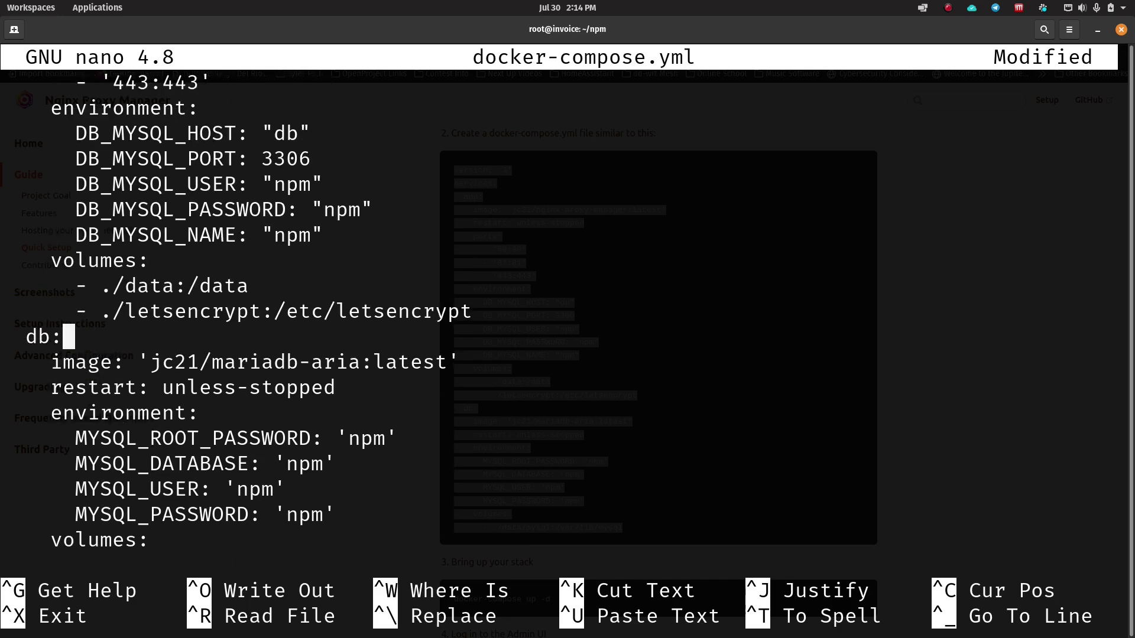
Review the 80, 81 and 443 port entries, the version line and database host setting
key("Up")
key("Up")
key("Up")
key("Up")
key("Up")
key("Up")
key("Up")
key("Up")
key("Up")
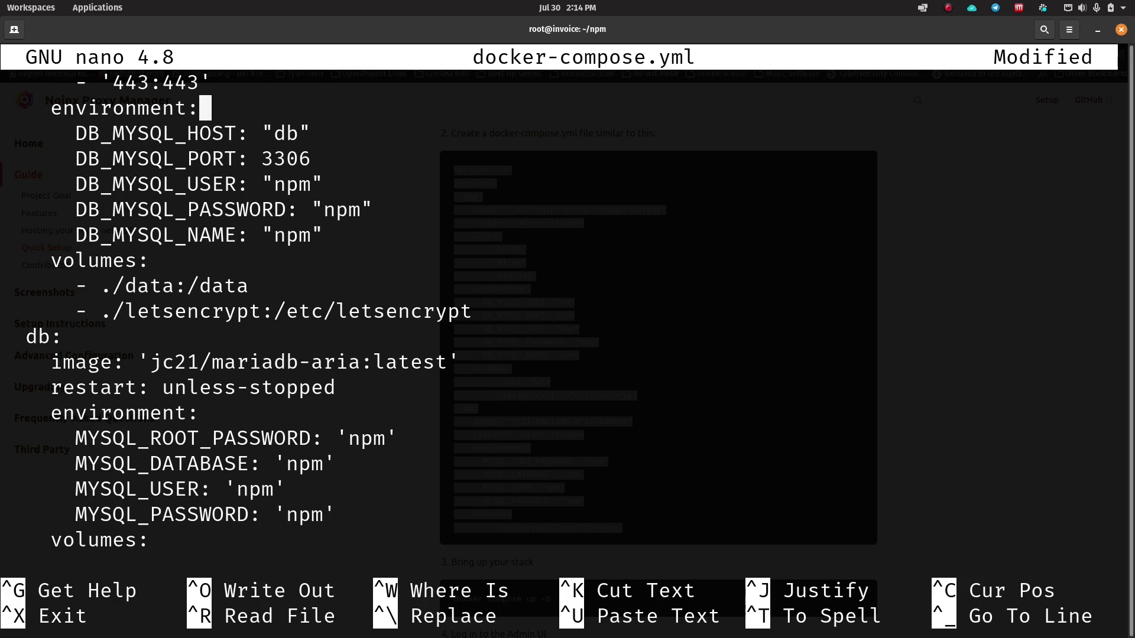
key("Up")
key("Up")
key("Up")
key("Up")
key("Up")
key("Up")
key("Down")
key("Down")
key("Down")
key("Down")
key("Left")
key("Left")
key("Left")
key("Left")
key("Left")
key("Left")
key("Right")
key("Right")
key("Up")
key("Up")
key("Up")
key("Up")
key("Up")
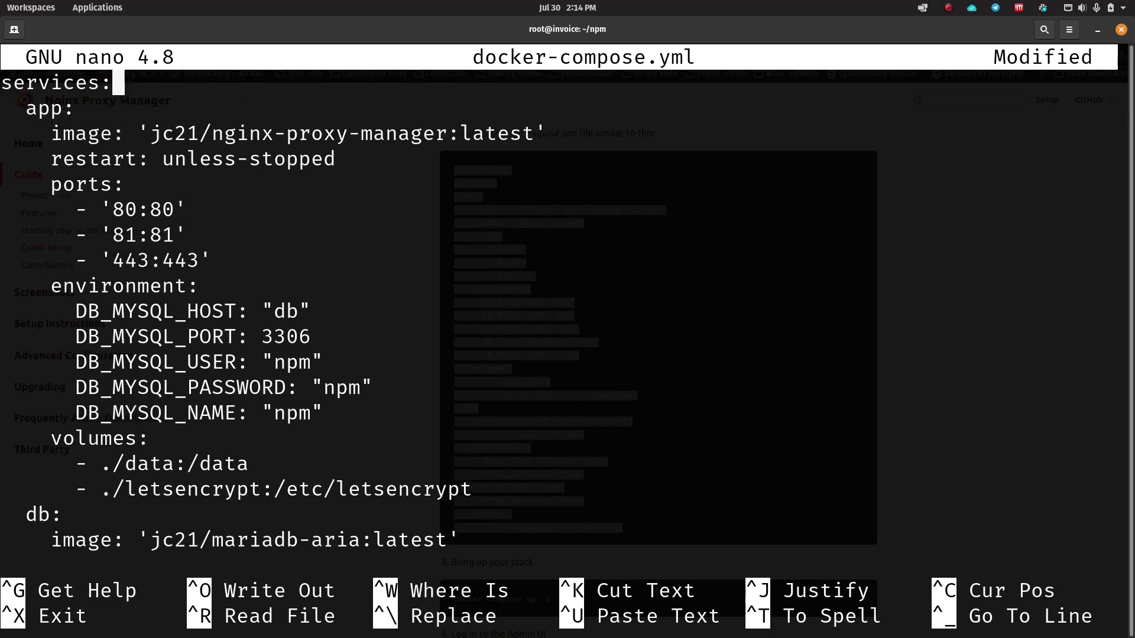
key("Up")
key("Down")
key("Down")
key("Down")
key("Down")
key("Down")
key("Down")
key("Down")
key("Down")
key("Down")
key("Down")
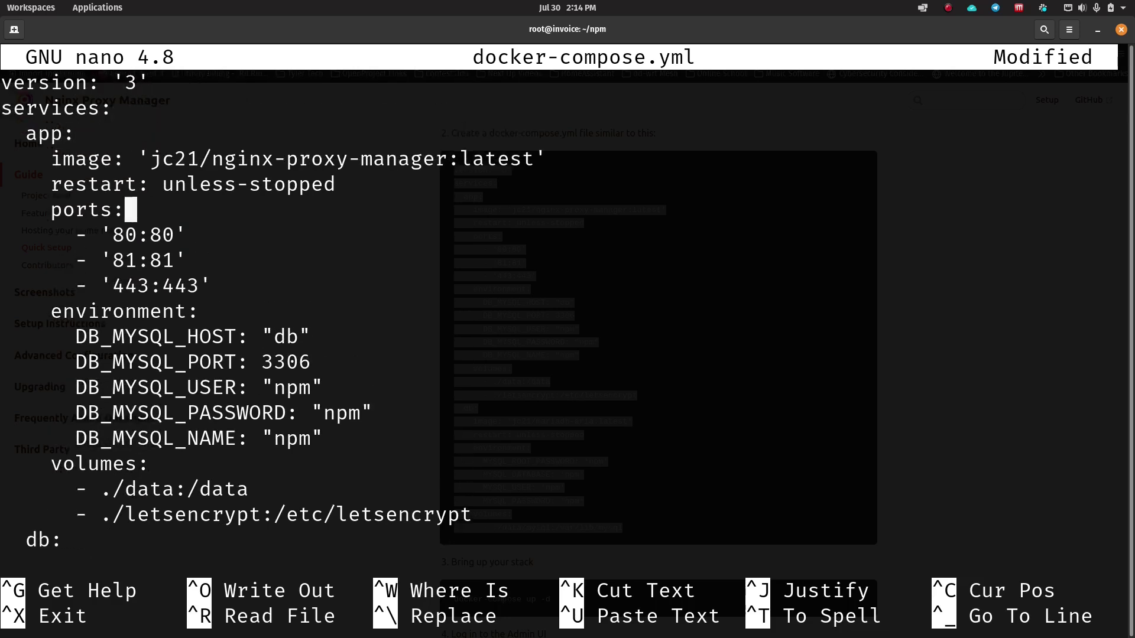
key("Right")
key("Right")
key("Right")
key("Right")
key("Right")
key("Right")
key("Right")
key("Right")
key("Down")
key("Down")
Set the app's database user and password to new values and the database name to npm
key("Right")
key("Right")
key("Right")
key("Right")
key("Right")
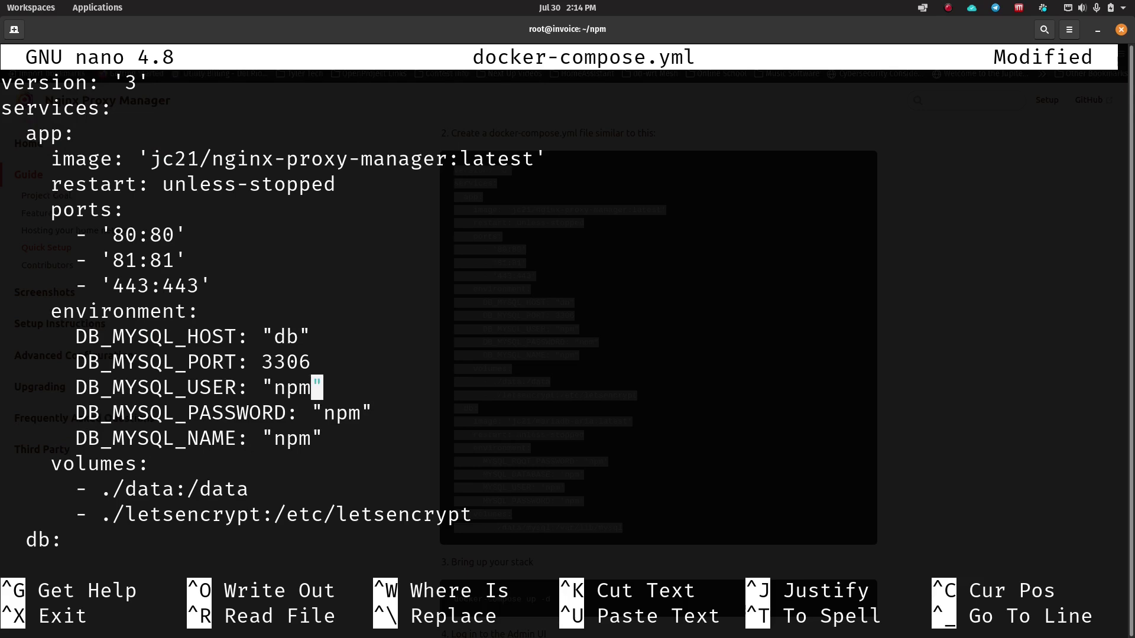
key("BackSpace")
key("BackSpace")
type("brian")
key("Down")
key("Right")
key("Right")
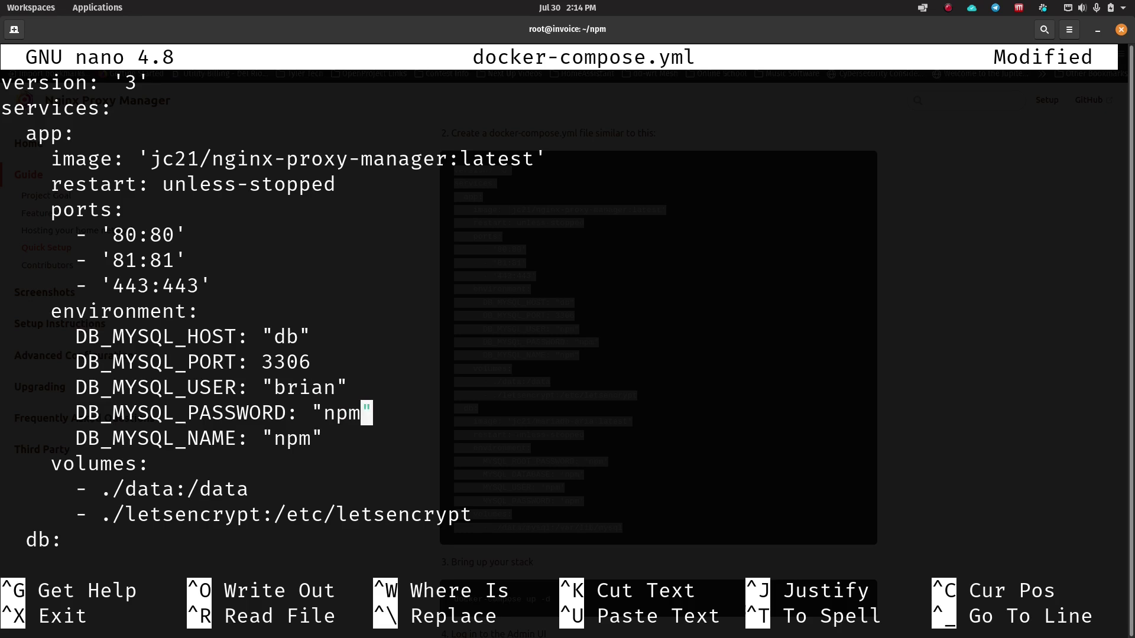
key("BackSpace")
key("BackSpace")
key("BackSpace")
key("Down")
key("Left")
key("BackSpace")
key("BackSpace")
key("BackSpace")
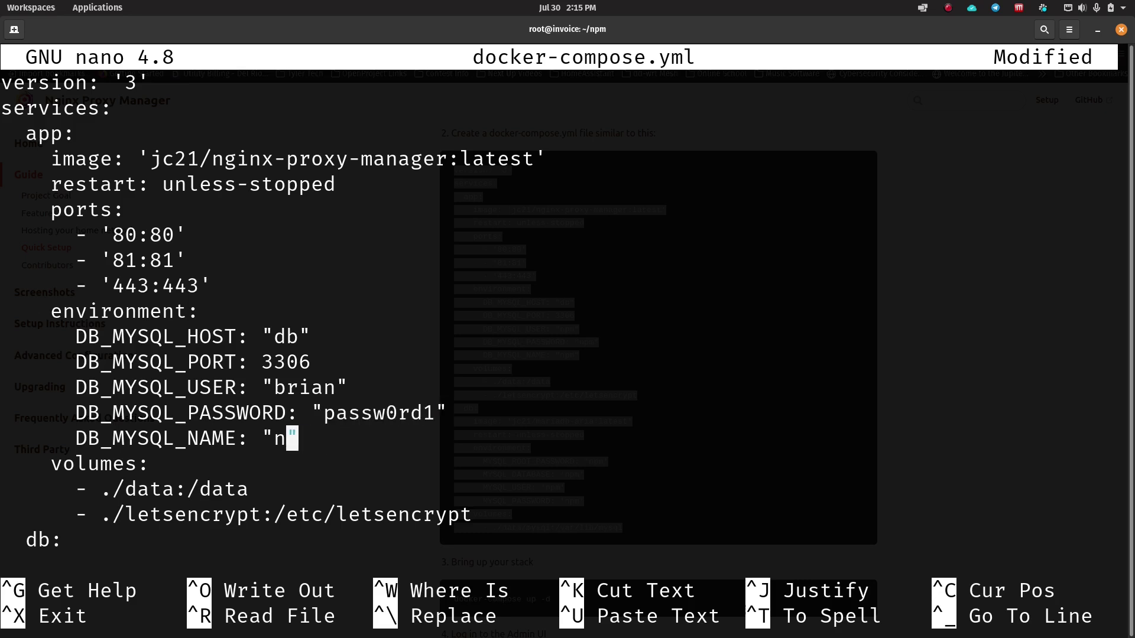
type("npm")
Replace the db service's default MYSQL_ROOT_PASSWORD with a strong root password
key("Down")
key("Down")
key("Down")
key("Down")
key("Down")
key("Down")
key("Down")
key("Down")
key("Down")
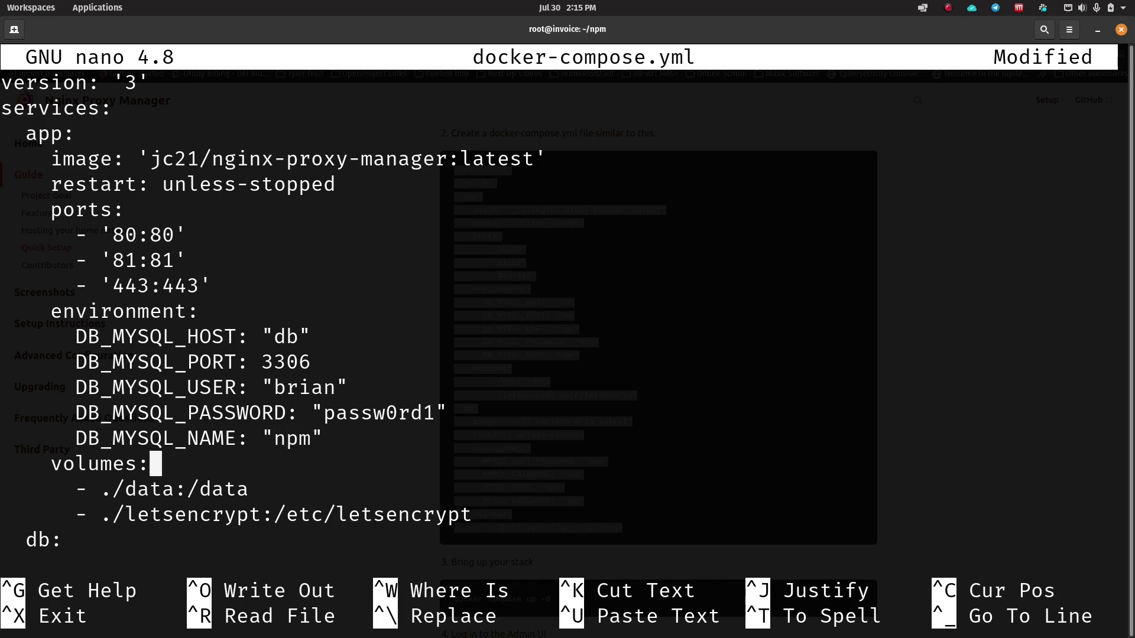
key("Down")
key("Down")
key("Down")
key("Down")
key("Down")
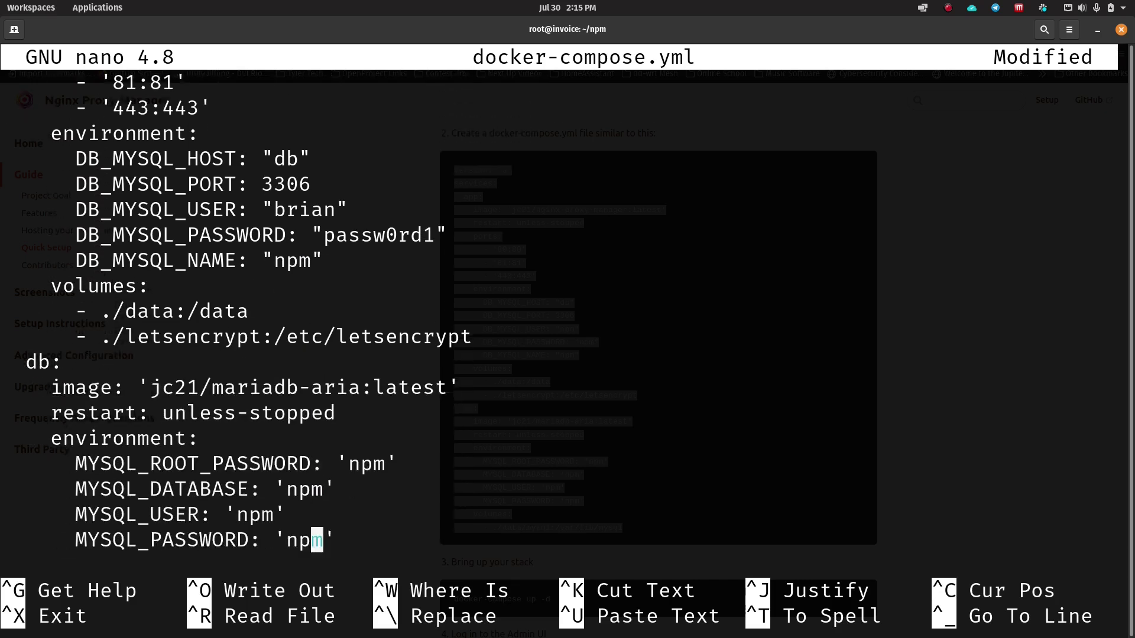
key("Up")
key("Up")
key("Up")
key("Up")
key("Up")
key("Up")
key("Right")
key("Right")
key("Right")
key("Right")
key("Right")
key("Right")
key("BackSpace")
key("BackSpace")
key("BackSpace")
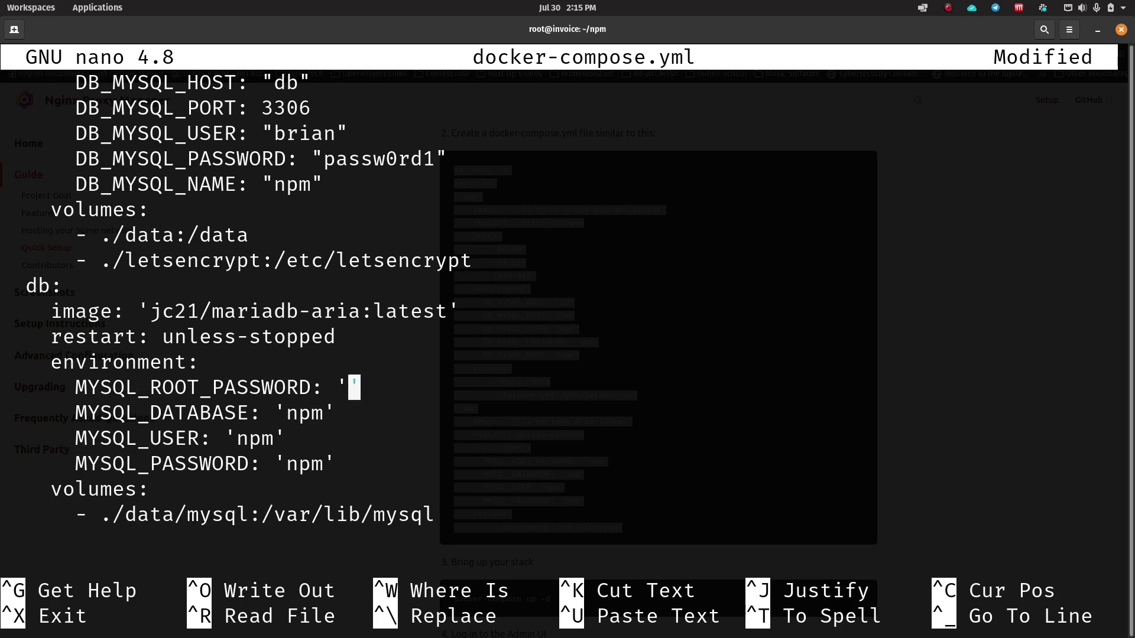
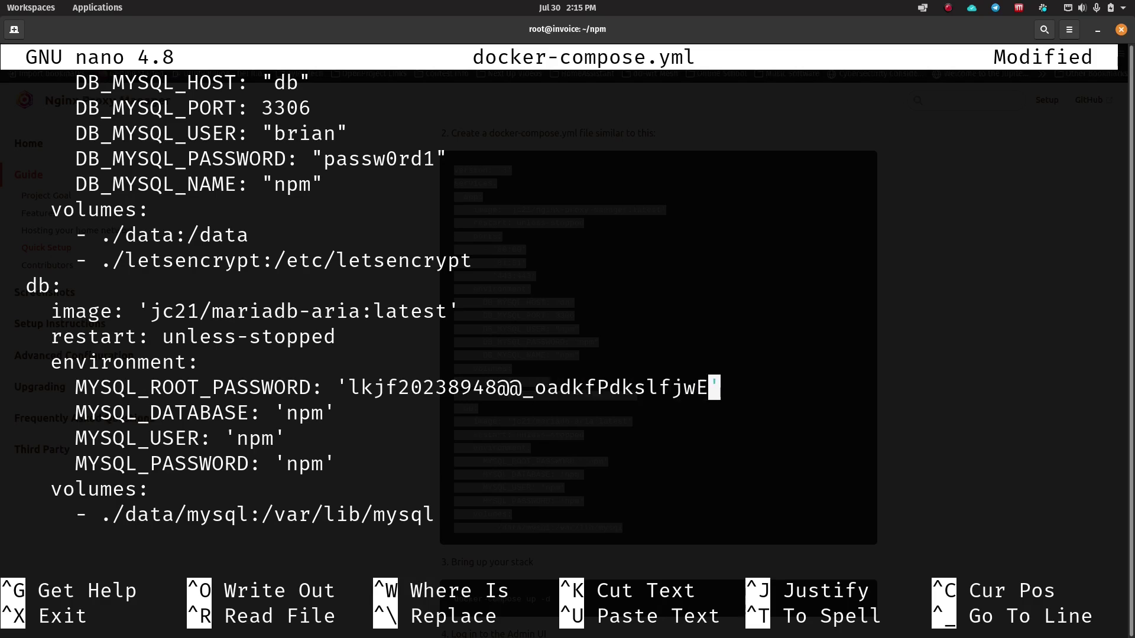
key("Down")
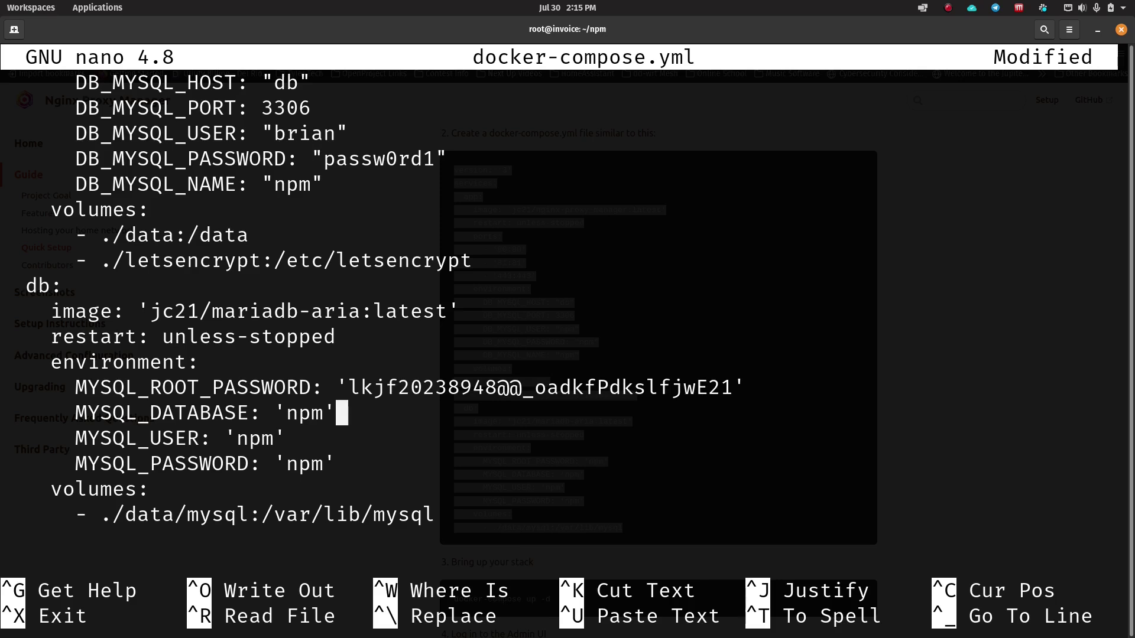
Set MYSQL_USER and MYSQL_PASSWORD to match the app's credentials and save docker-compose.yml
key("Down")
key("Left")
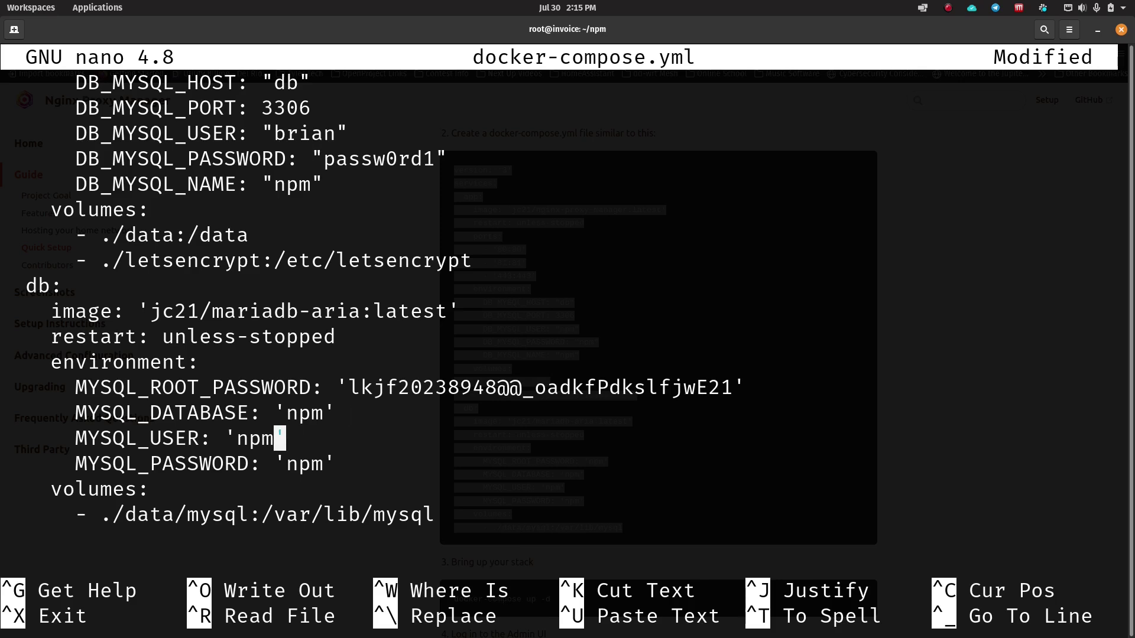
key("BackSpace")
key("BackSpace")
key("BackSpace")
type("brian")
key("Down")
key("Right")
key("Right")
key("BackSpace")
key("BackSpace")
key("BackSpace")
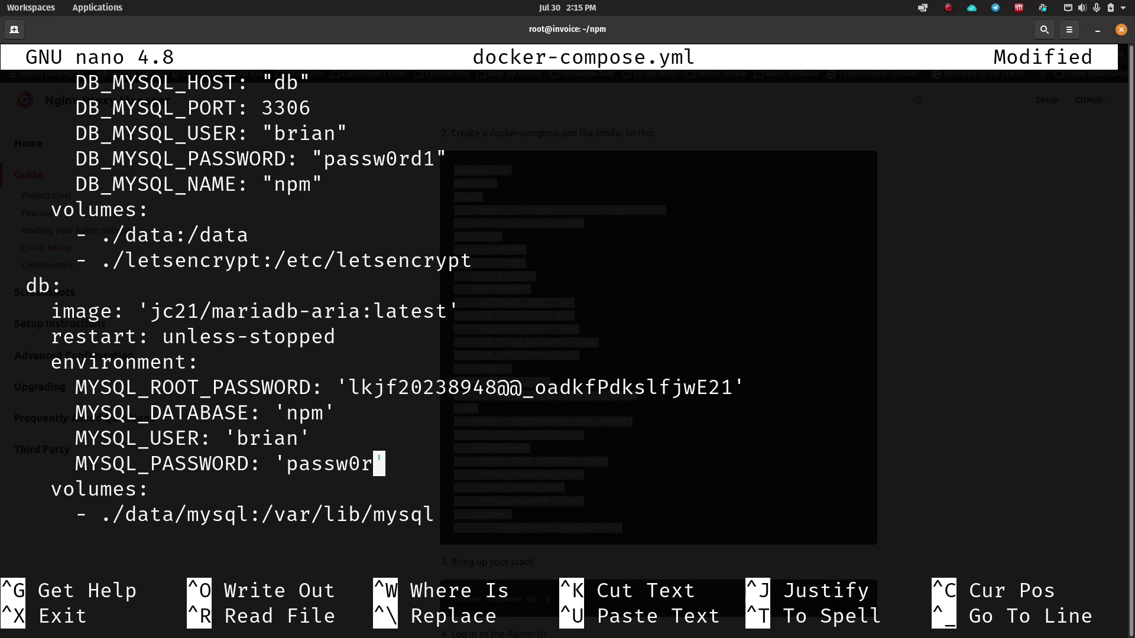
key("Down")
key("Down")
key("Down")
key("ctrl+o")
key("Return")
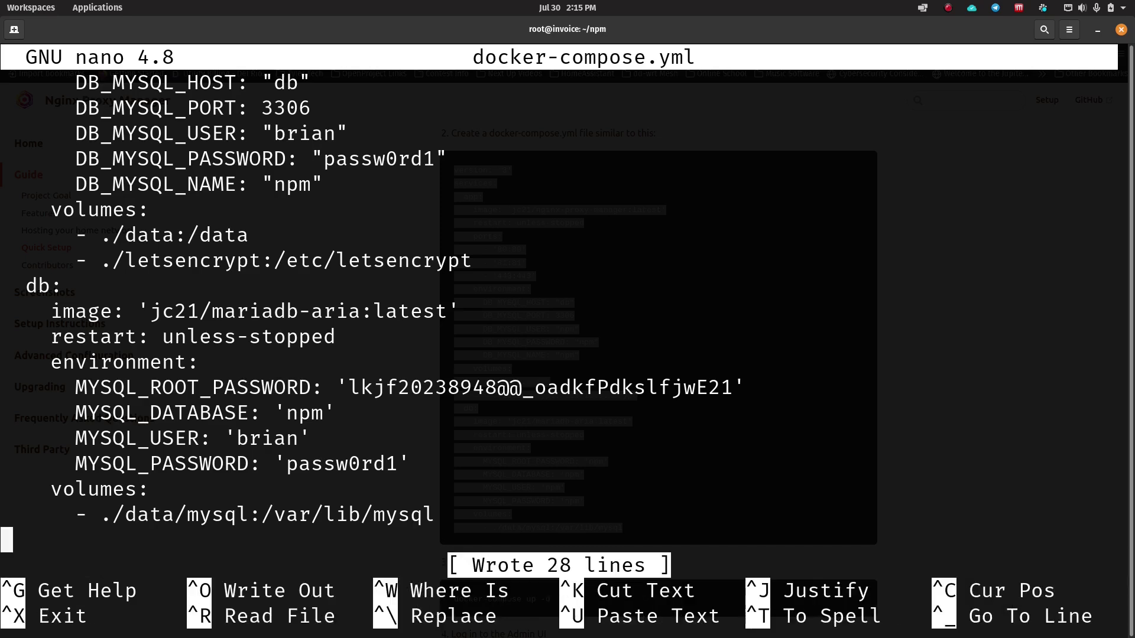
Exit nano and run docker-compose up -d, which reports docker-compose isn't installed
key("ctrl+x")
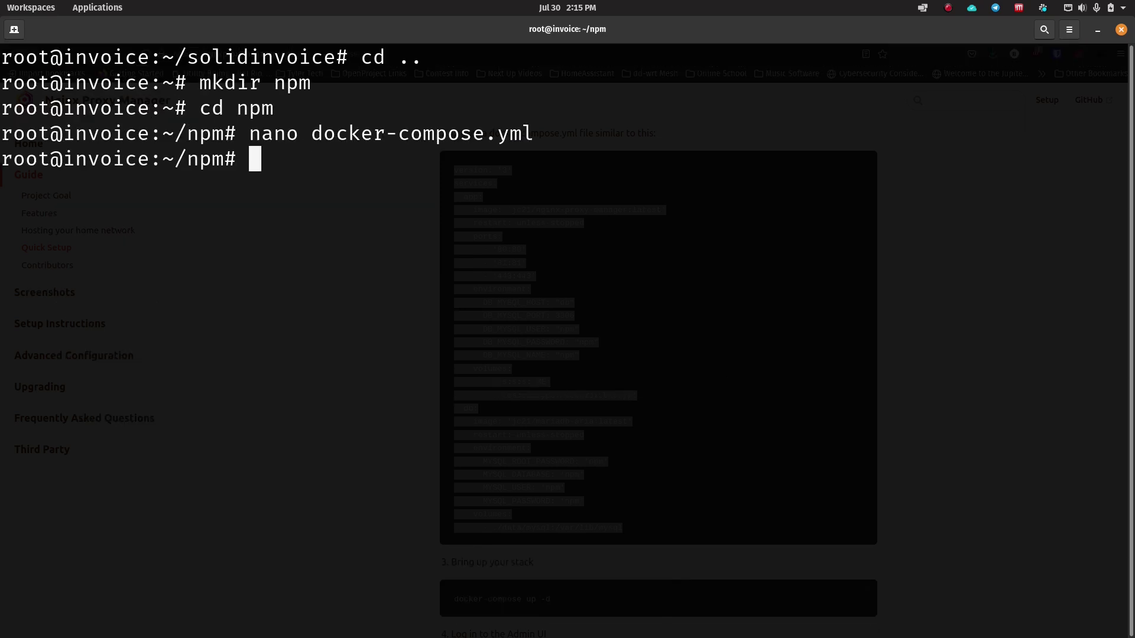
type("docker-compose up -d")
key("Return")
Go back up to the home directory with cd .. and clear the screen
type("cd.")
key("BackSpace")
type("..")
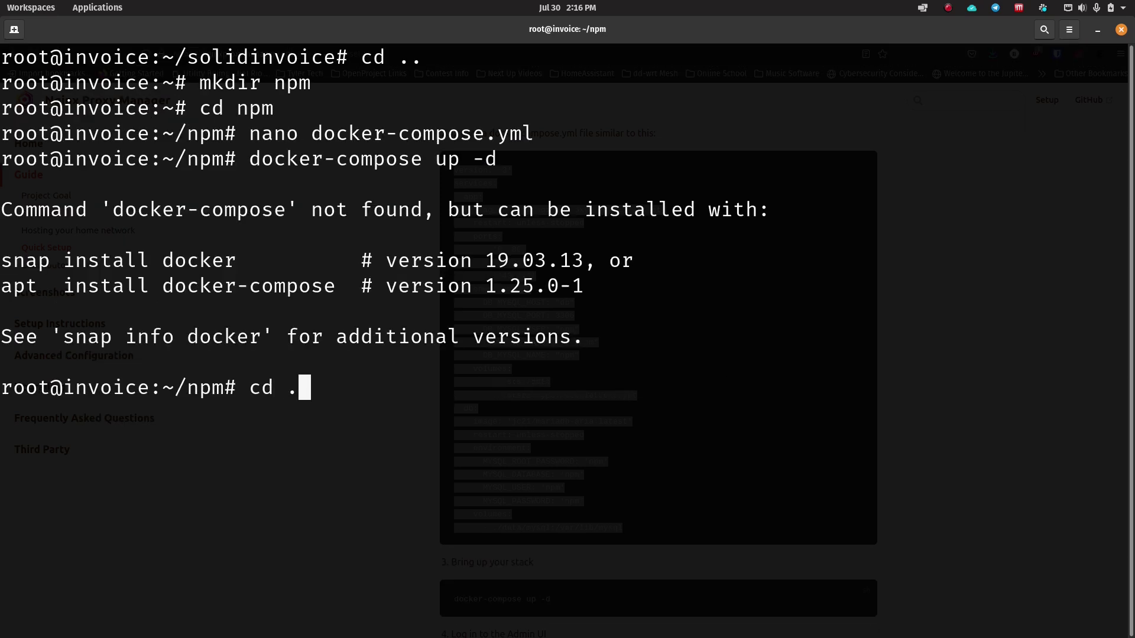
key("Return")
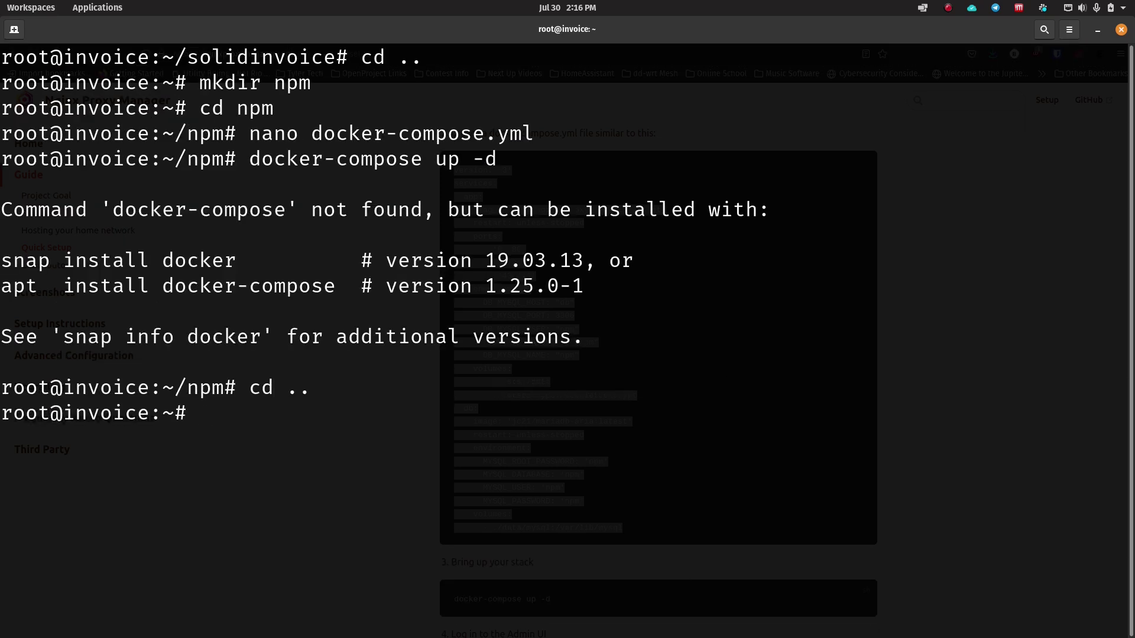
type("clear")
key("Return")
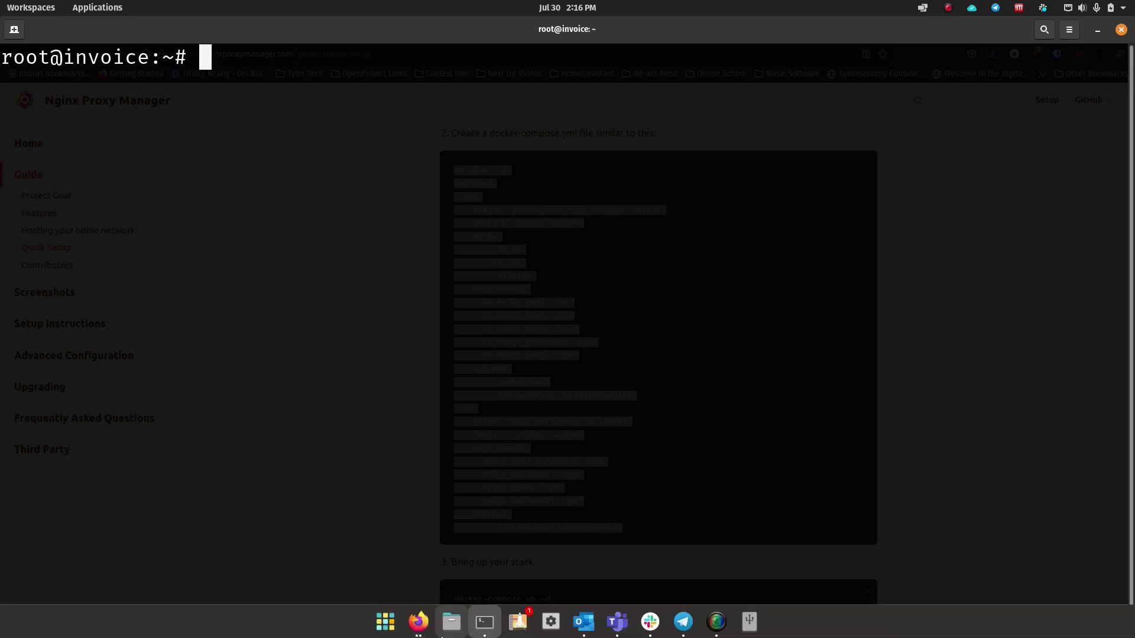
In a new Firefox tab, load the script author's GitHub profile, correcting the mistyped address
left_click(420, 623)
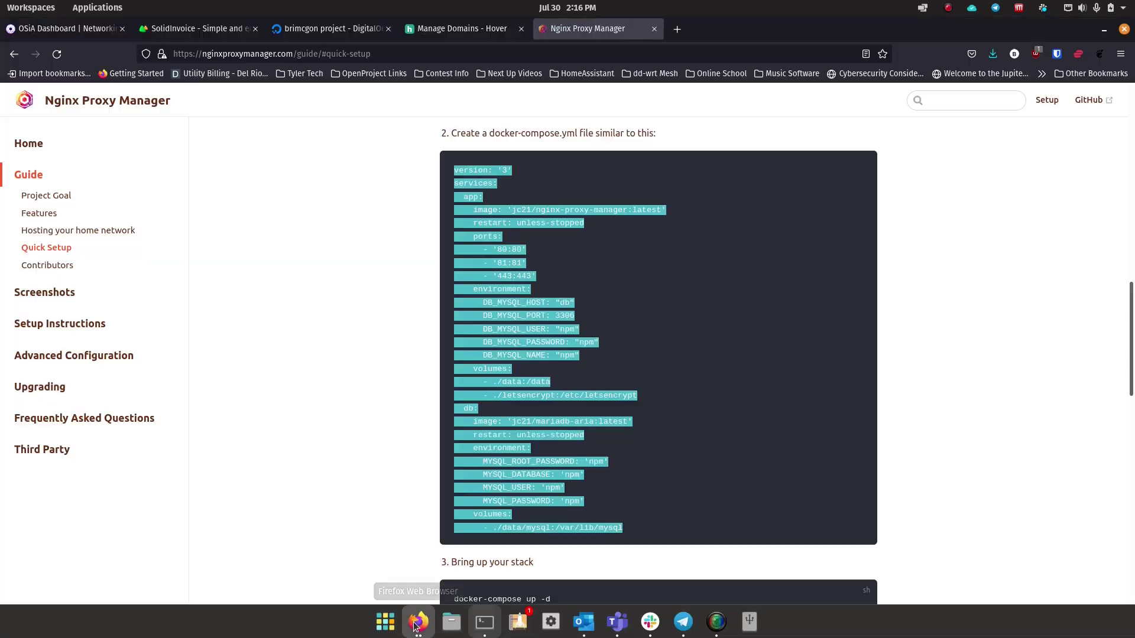
left_click(677, 29)
left_click(577, 53)
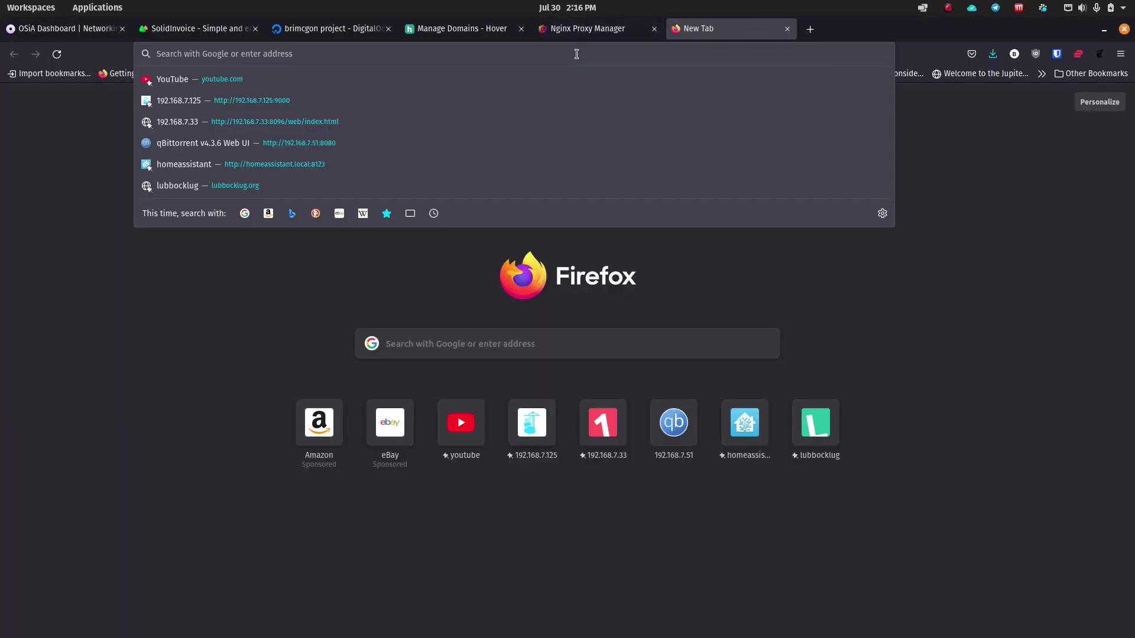
type("gi")
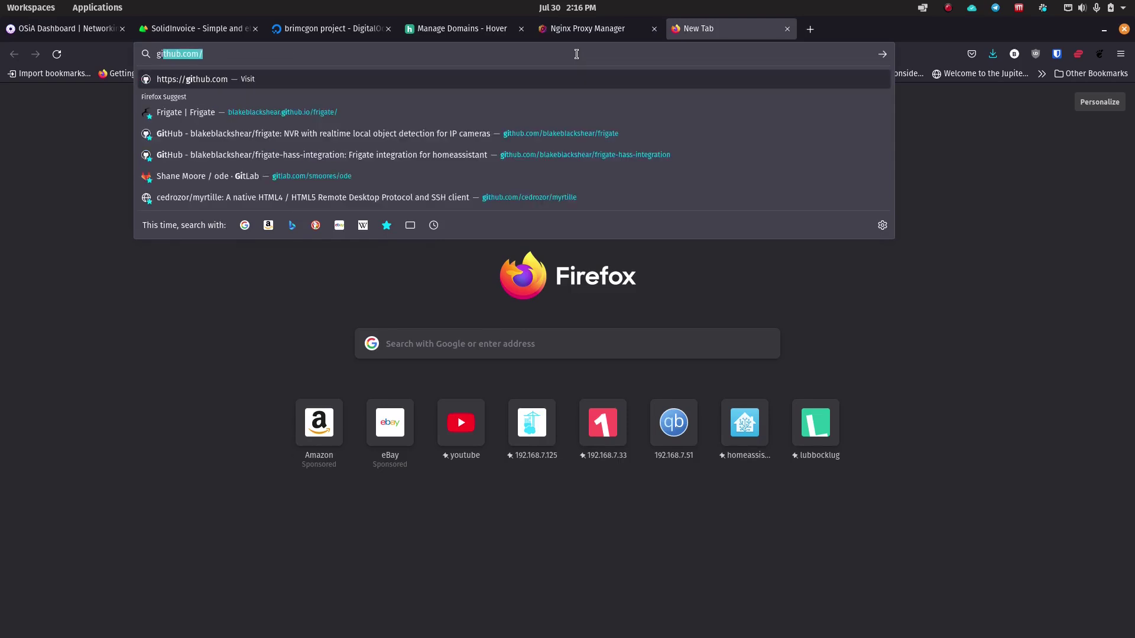
type("thub.com/bmc")
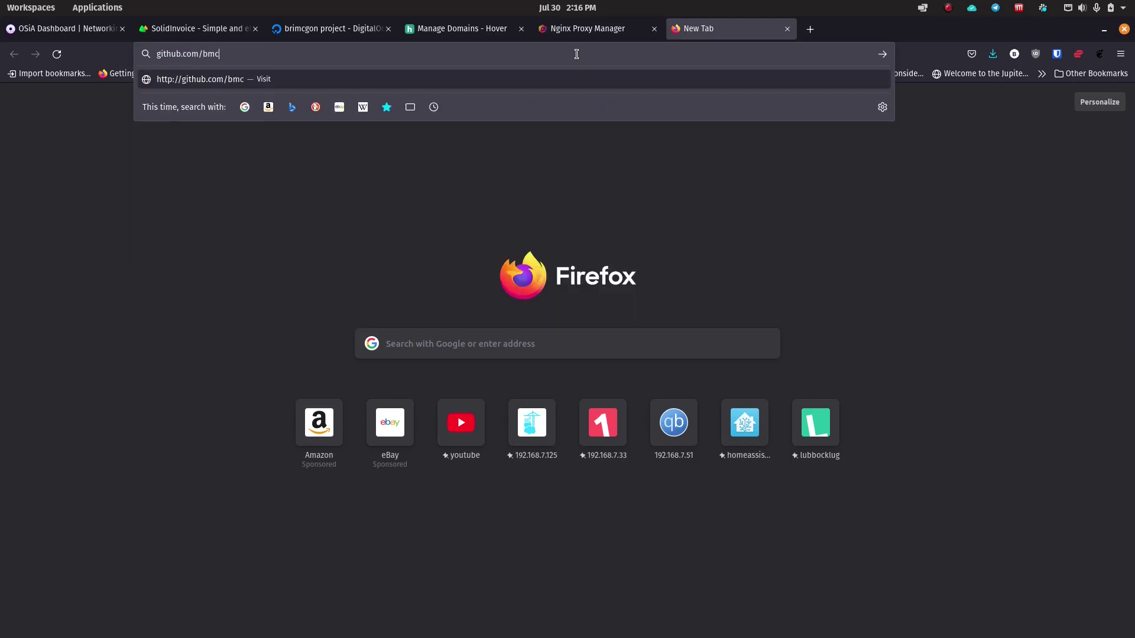
type("goangil")
key("Return")
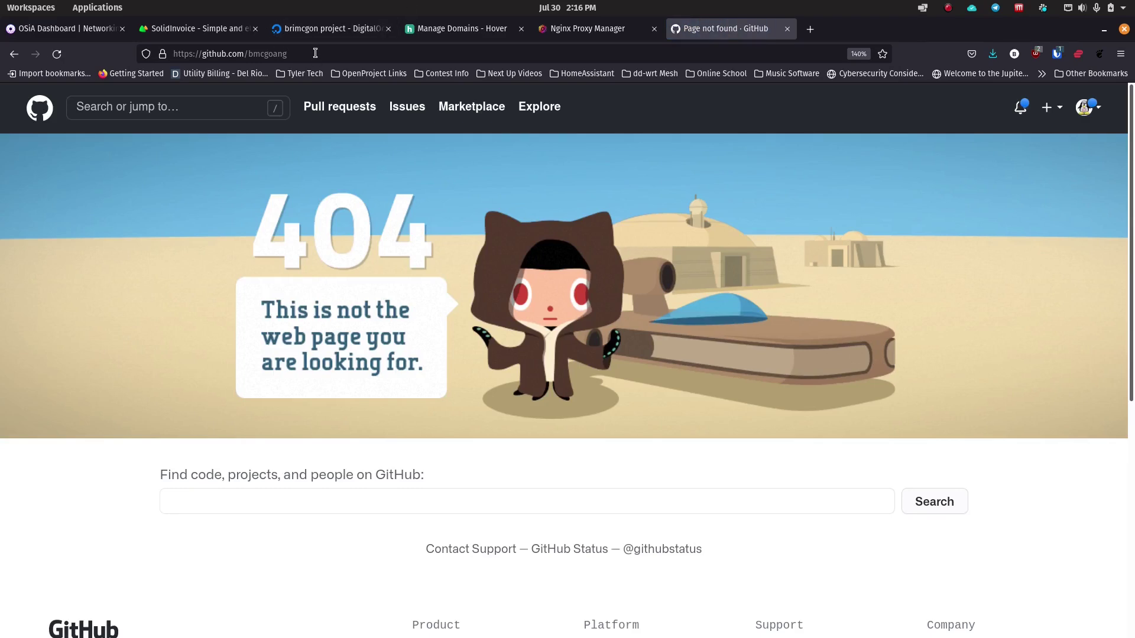
left_click(315, 53)
type("github")
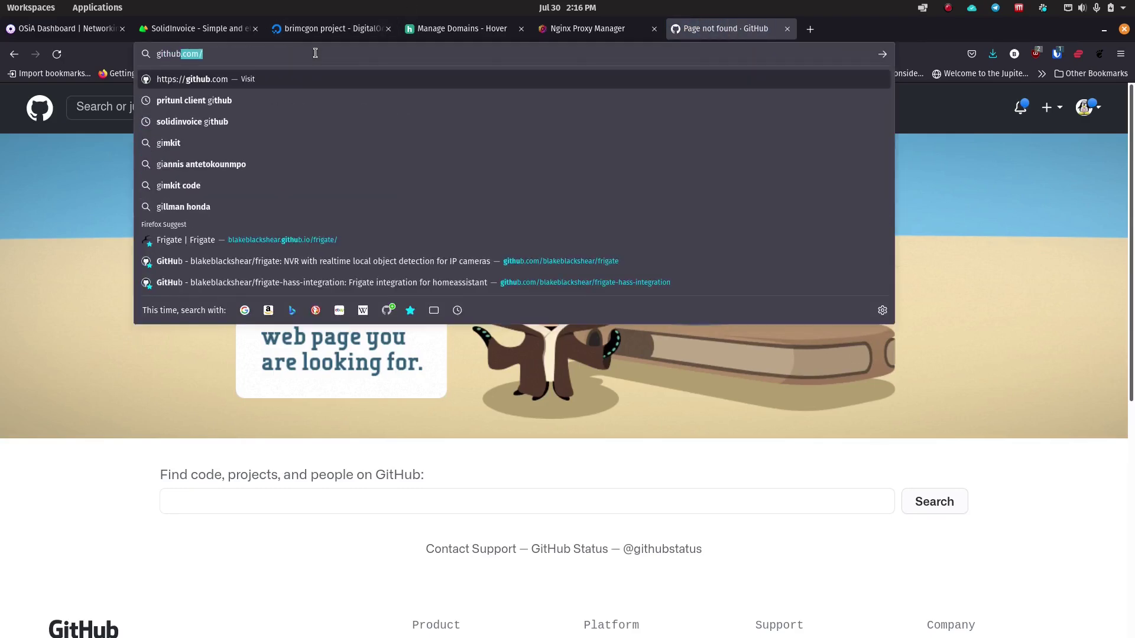
type(".com/bmcgon")
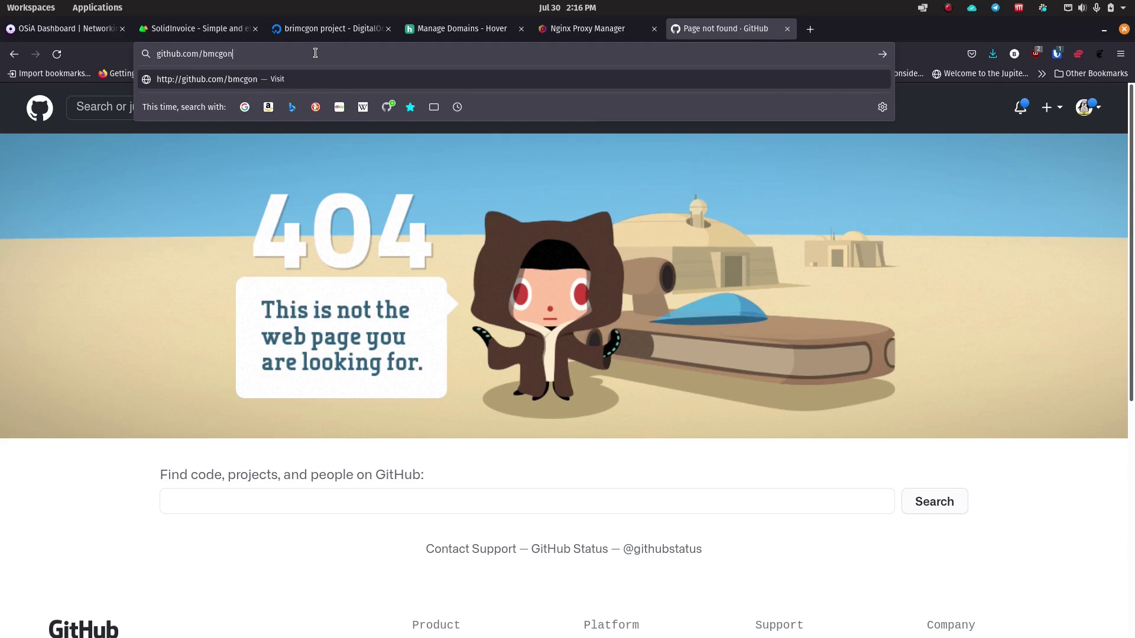
type("ag")
key("Return")
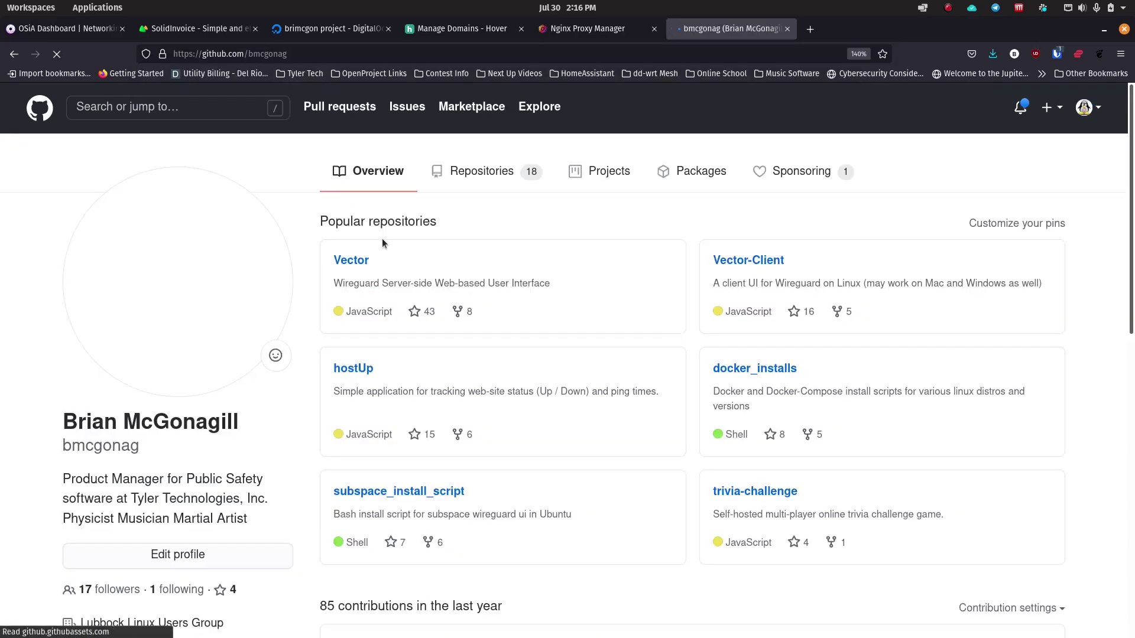
Open docker_installs, then install_docker_ubuntu_20.04.sh, and select all of its code
left_click(733, 369)
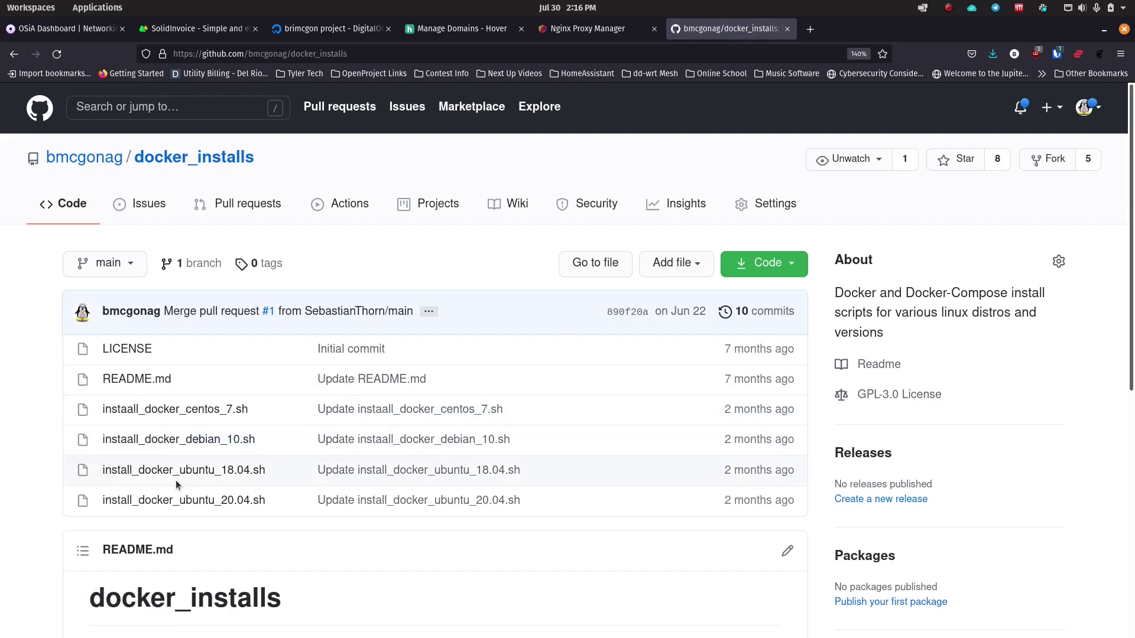
left_click(245, 503)
scroll(263, 421, "down", 4)
scroll(157, 359, "up", 2)
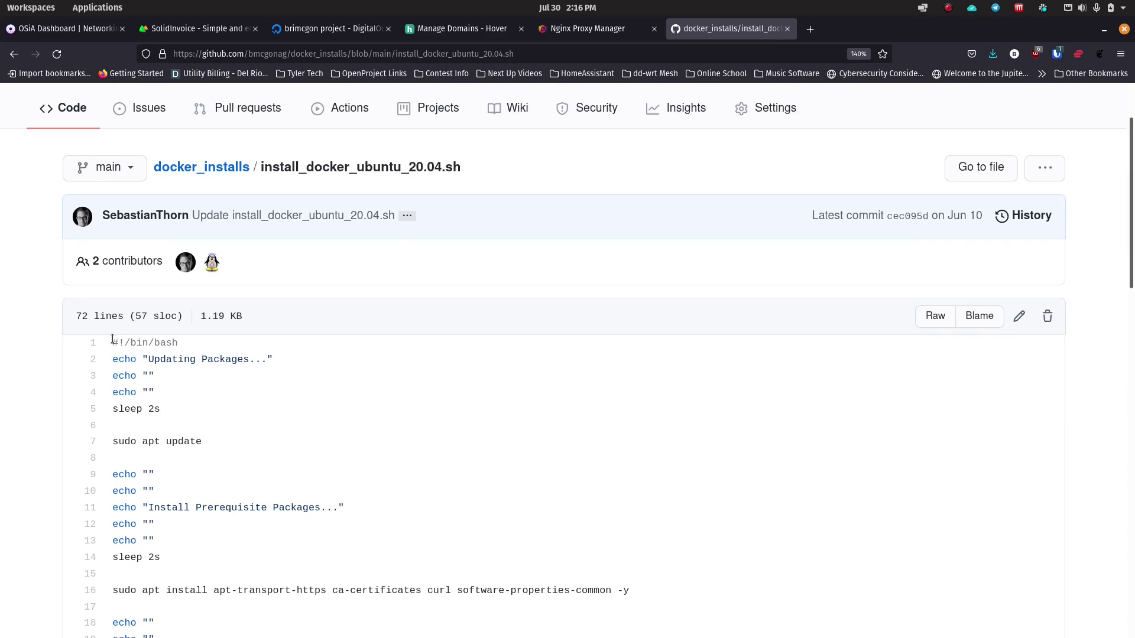
scroll(112, 338, "down", 3)
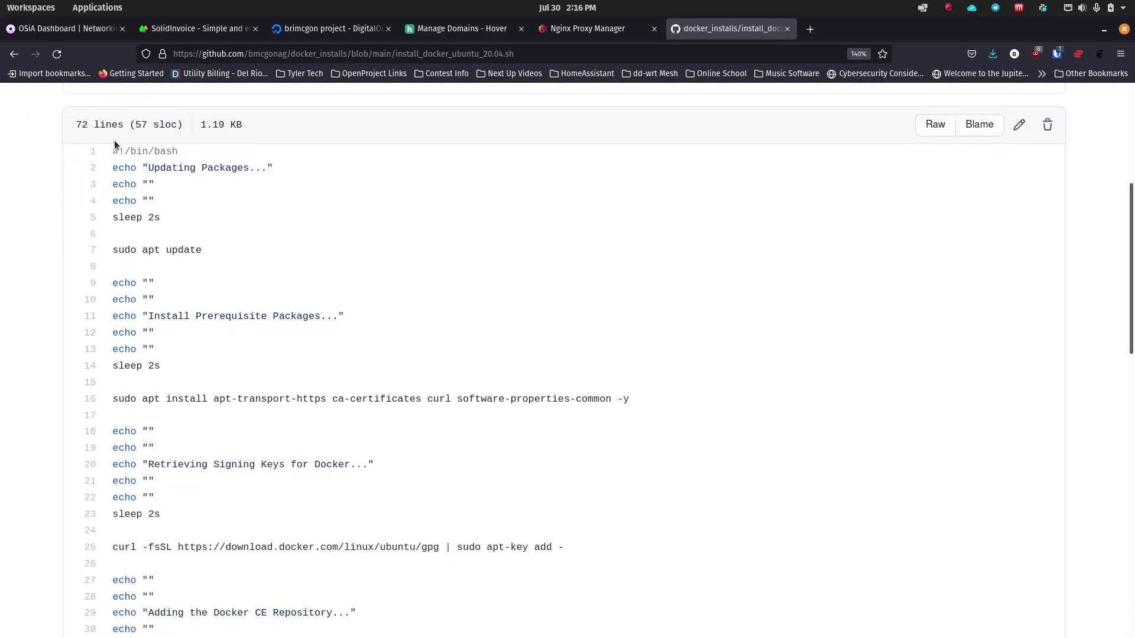
left_click_drag(110, 155, 288, 515)
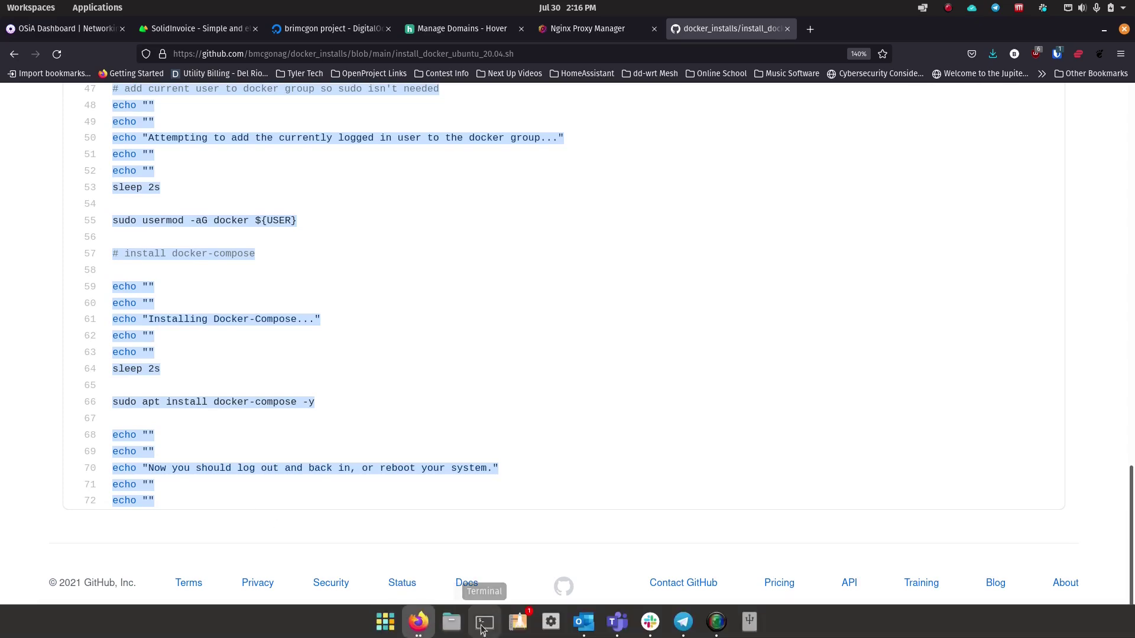
left_click(480, 621)
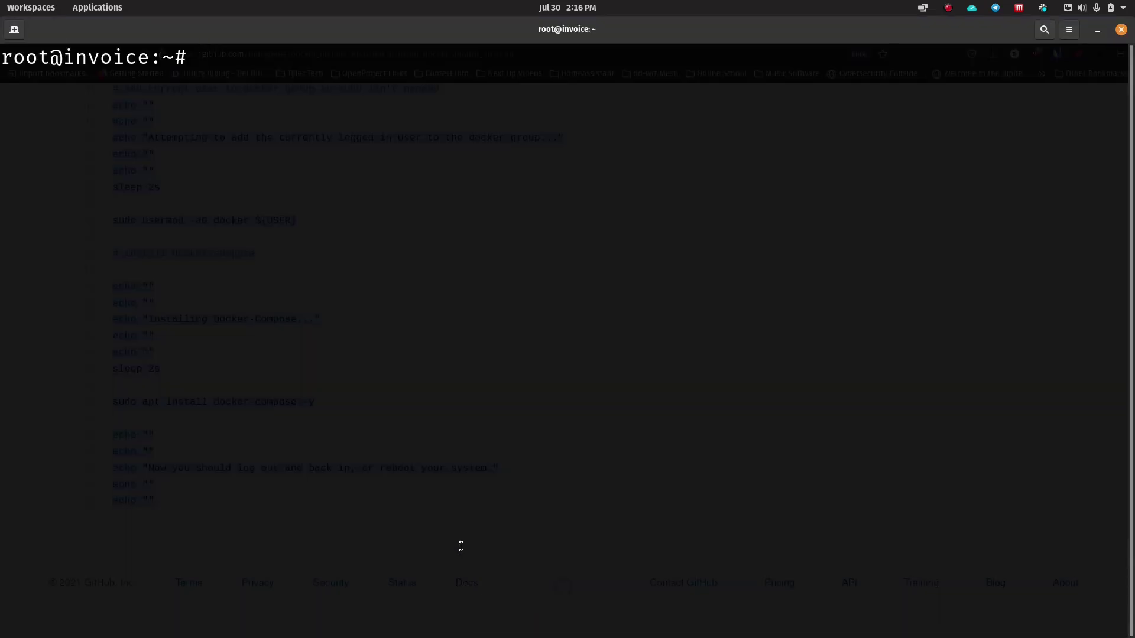
Create install_docker.sh in nano, paste the Docker install script into it and save
type("nano install_docker.sh")
key("Return")
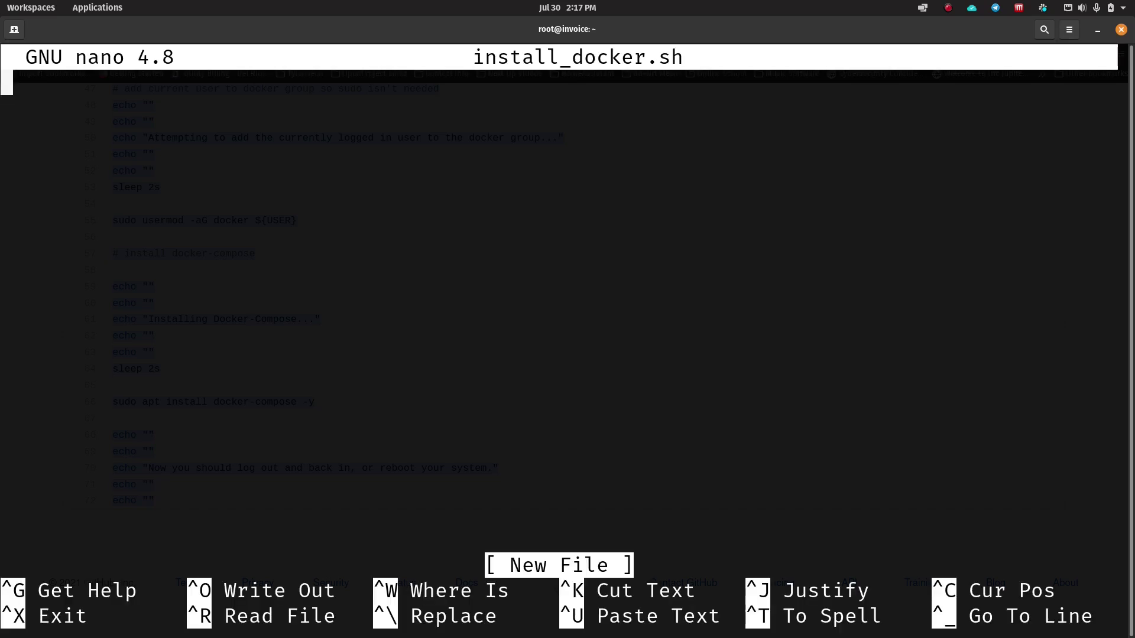
key("ctrl+shift+v")
key("Down")
key("Up")
key("Up")
key("Up")
key("Up")
key("Up")
key("Up")
key("Up")
key("Up")
key("Up")
key("Up")
key("Up")
key("Up")
key("Up")
key("Up")
key("Up")
key("Up")
key("Up")
key("Up")
key("Up")
key("Up")
key("Up")
key("Up")
key("Up")
key("Up")
key("Up")
key("Up")
key("Up")
key("Up")
key("Up")
key("Up")
key("Up")
key("Up")
key("Up")
key("Up")
key("Up")
key("Up")
key("Up")
key("Up")
key("Up")
key("Up")
key("Down")
key("Down")
key("Down")
key("Down")
key("Down")
key("Down")
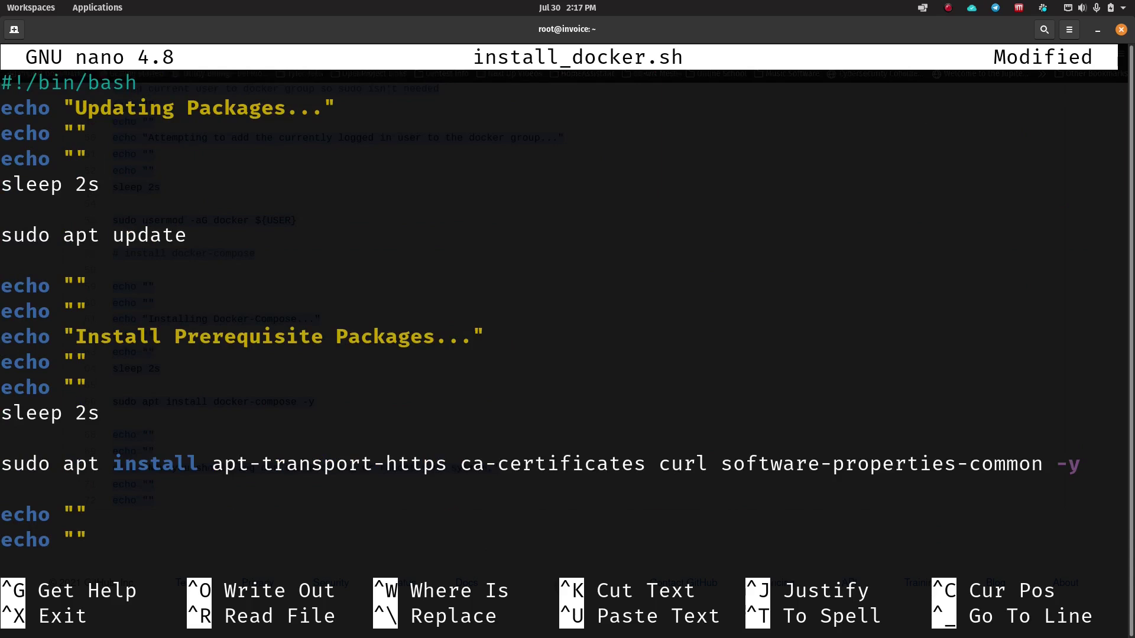
key("ctrl+o")
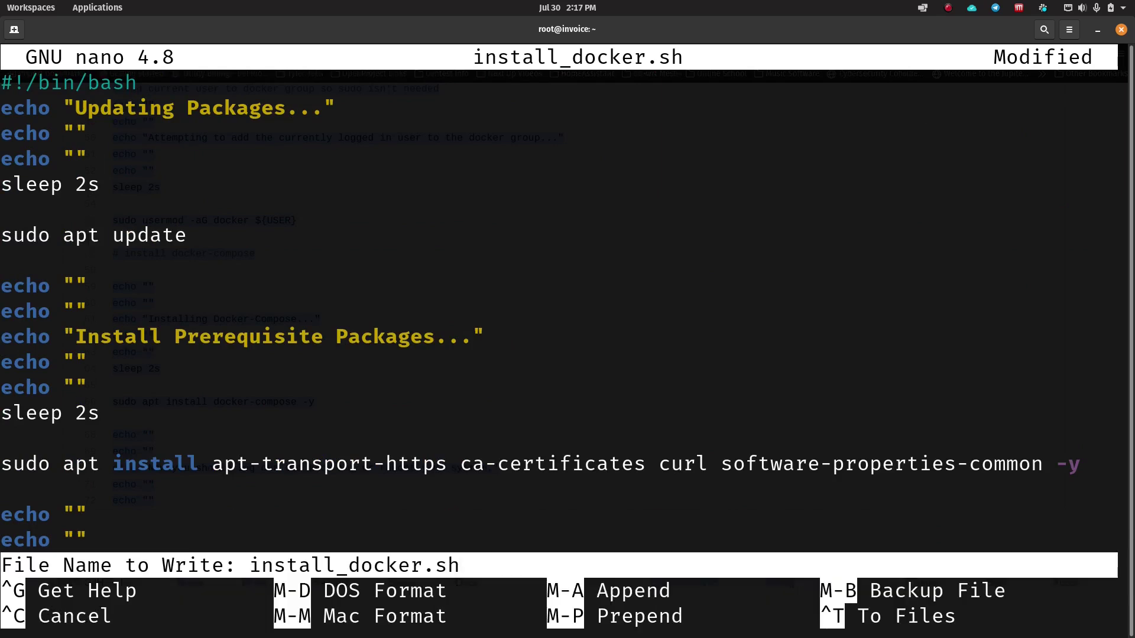
key("Return")
Exit nano, clear the screen and try a command to run the install script, then discard it
key("ctrl+x")
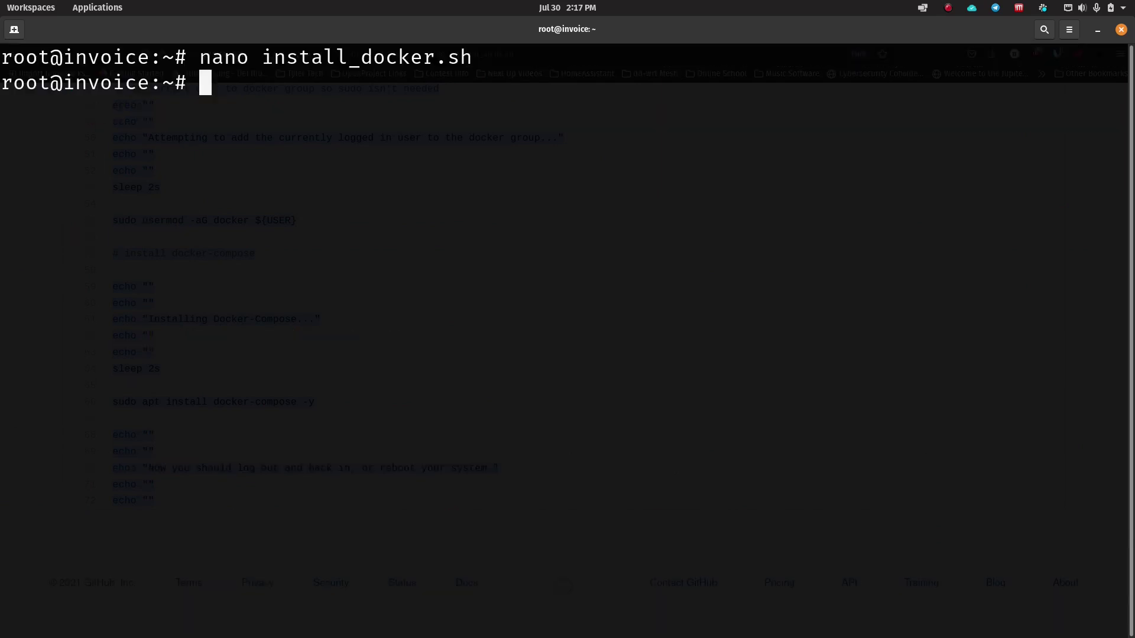
type("clear")
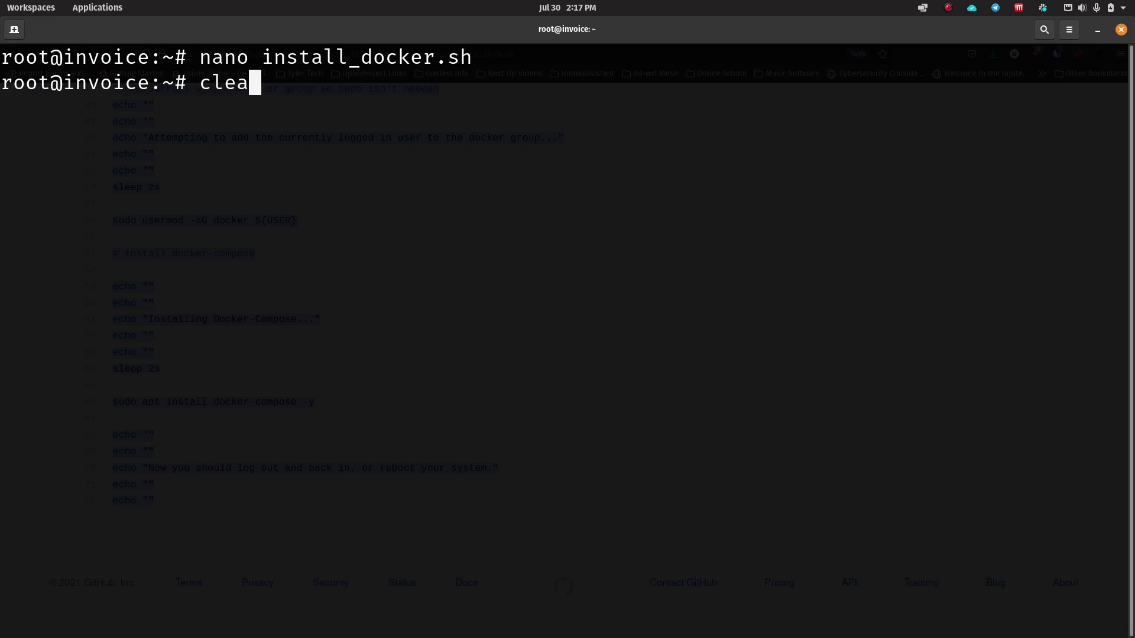
key("Return")
type("./")
key("BackSpace")
key("BackSpace")
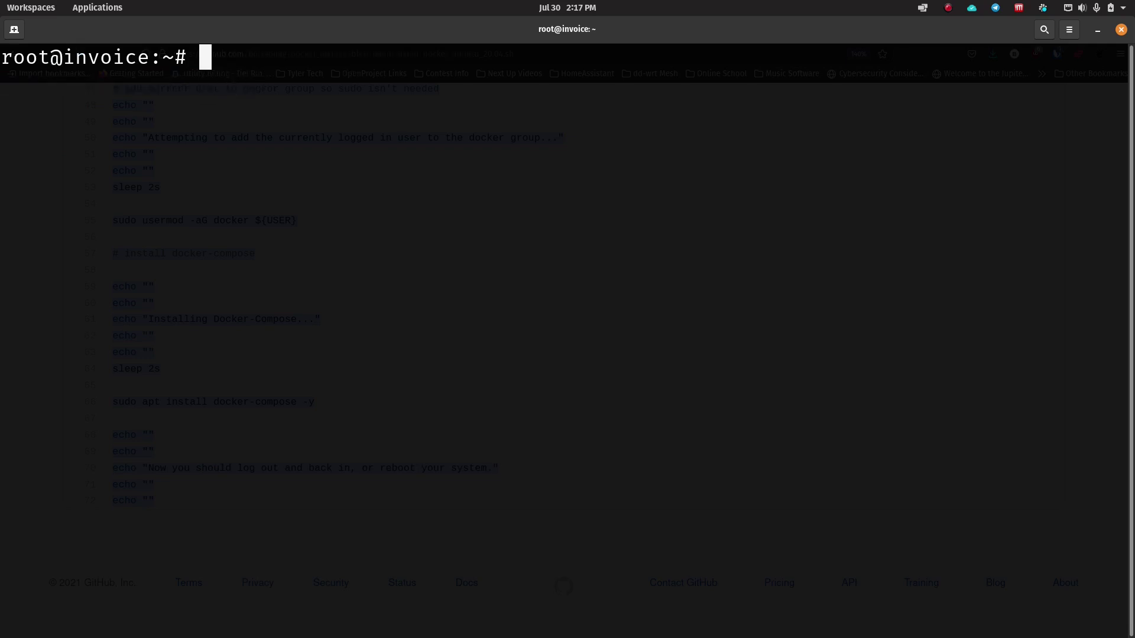
type(". ./docker")
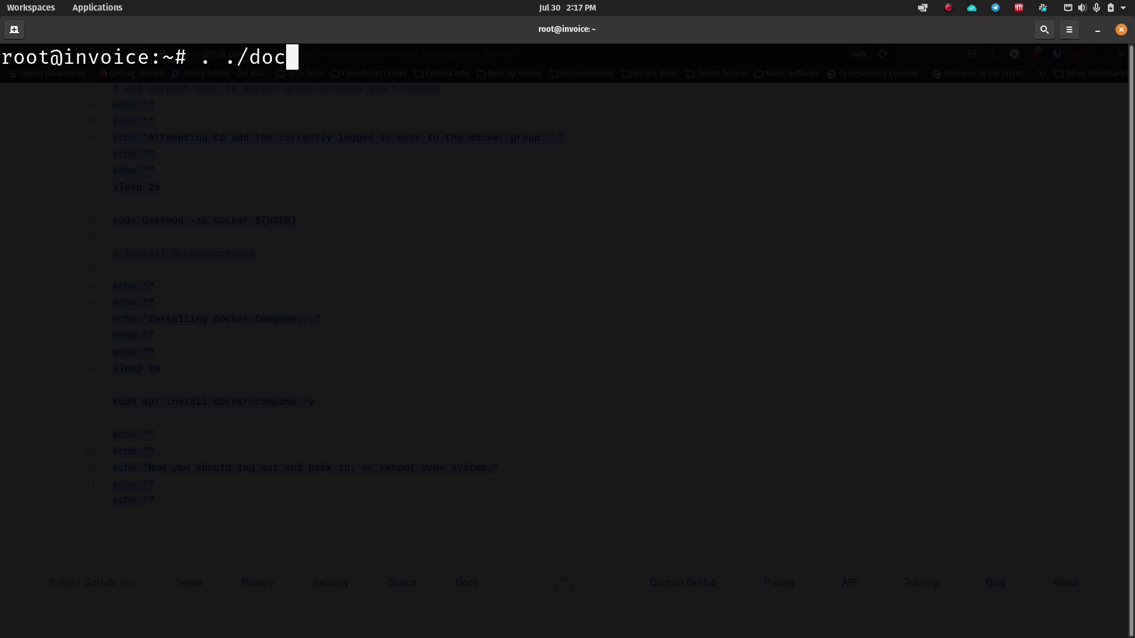
key("BackSpace")
key("BackSpace")
key("BackSpace")
key("BackSpace")
key("BackSpace")
key("BackSpace")
type("in")
key("Tab")
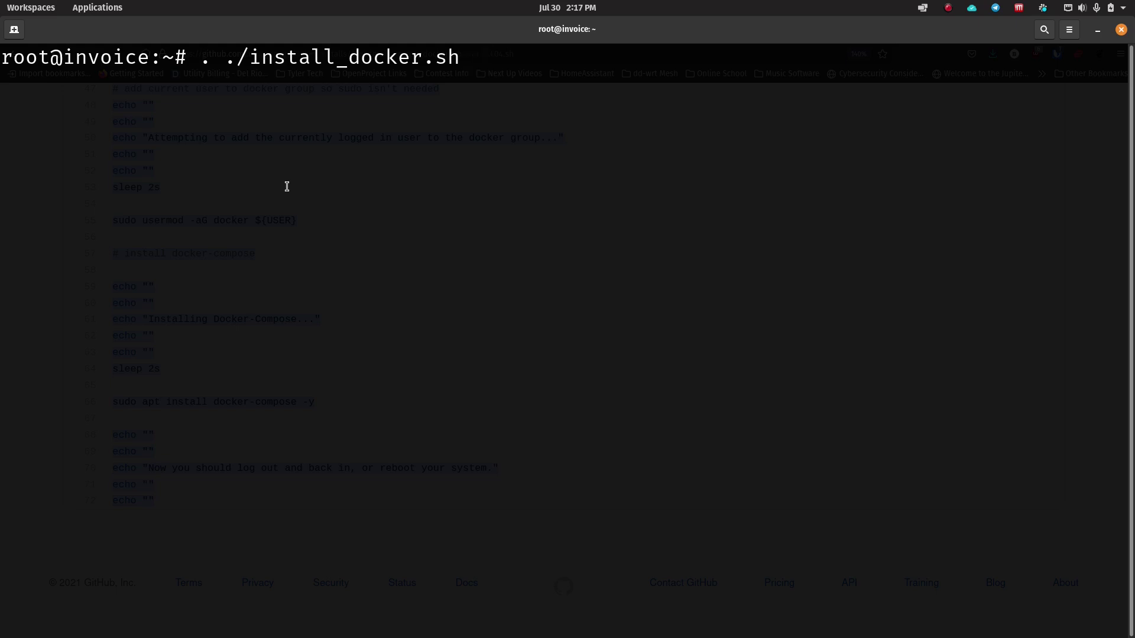
key("BackSpace")
key("BackSpace")
key("BackSpace")
key("BackSpace")
key("BackSpace")
key("BackSpace")
key("BackSpace")
key("BackSpace")
key("BackSpace")
key("BackSpace")
key("BackSpace")
key("BackSpace")
key("BackSpace")
key("BackSpace")
key("BackSpace")
key("BackSpace")
key("BackSpace")
key("BackSpace")
key("BackSpace")
key("BackSpace")
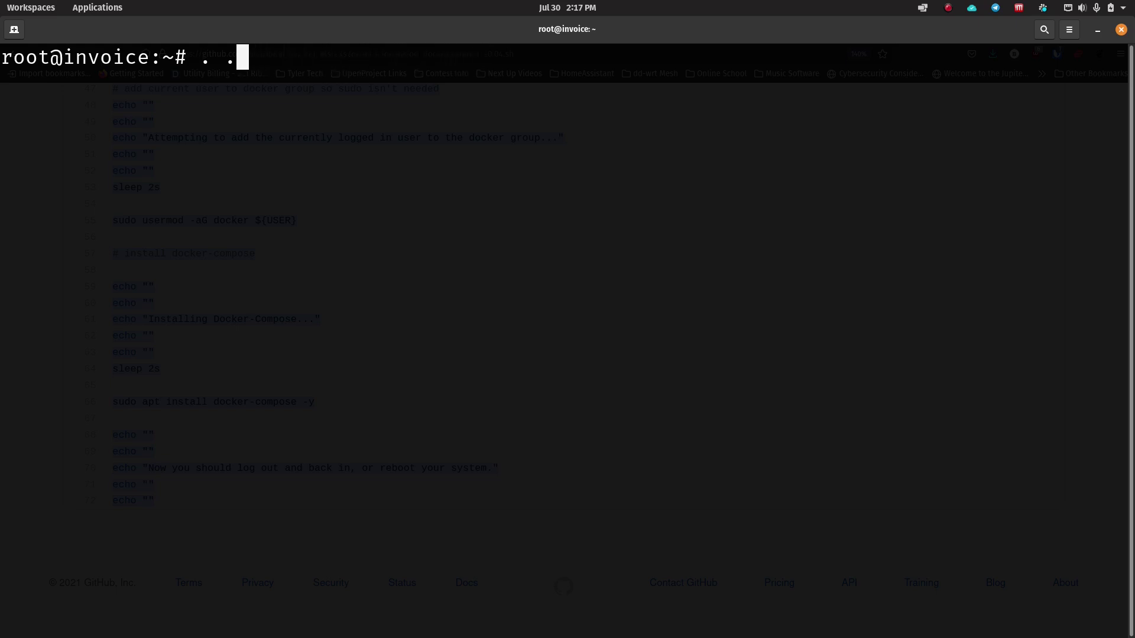
Make install_docker.sh executable with chmod +x and run ./install_docker.sh
type("chmod ")
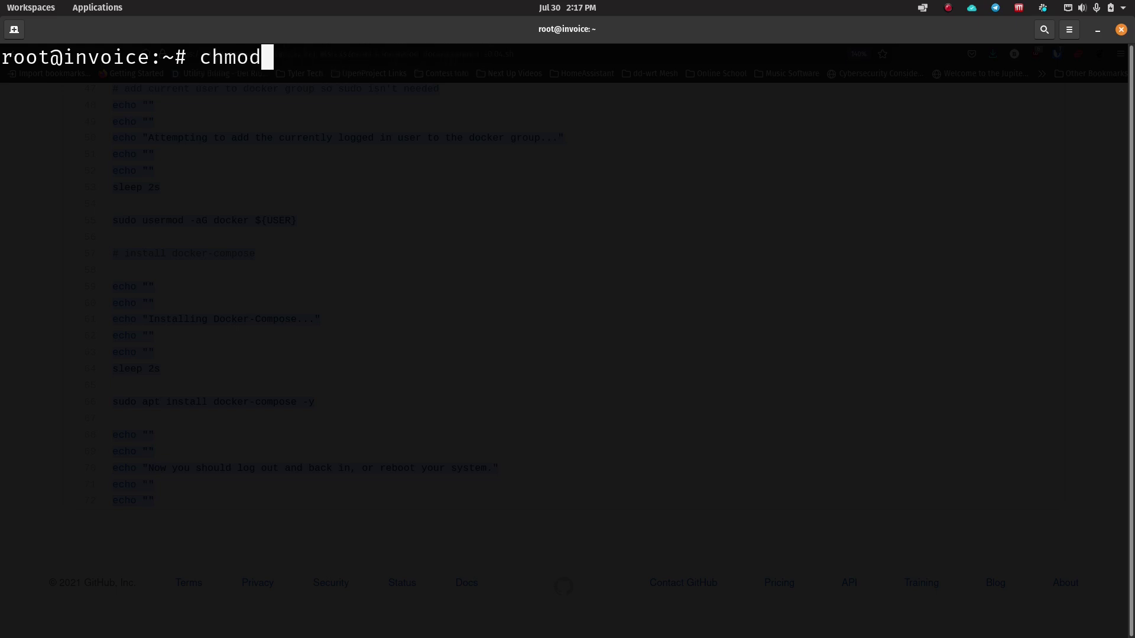
type("+x in")
key("Tab")
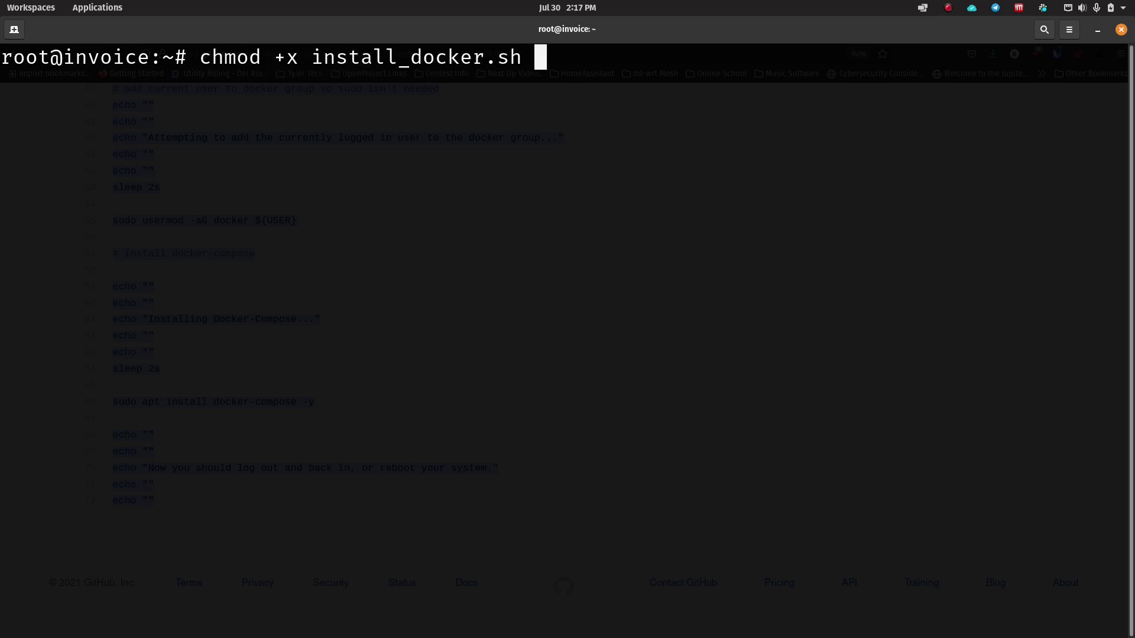
key("Return")
type("./in")
key("Tab")
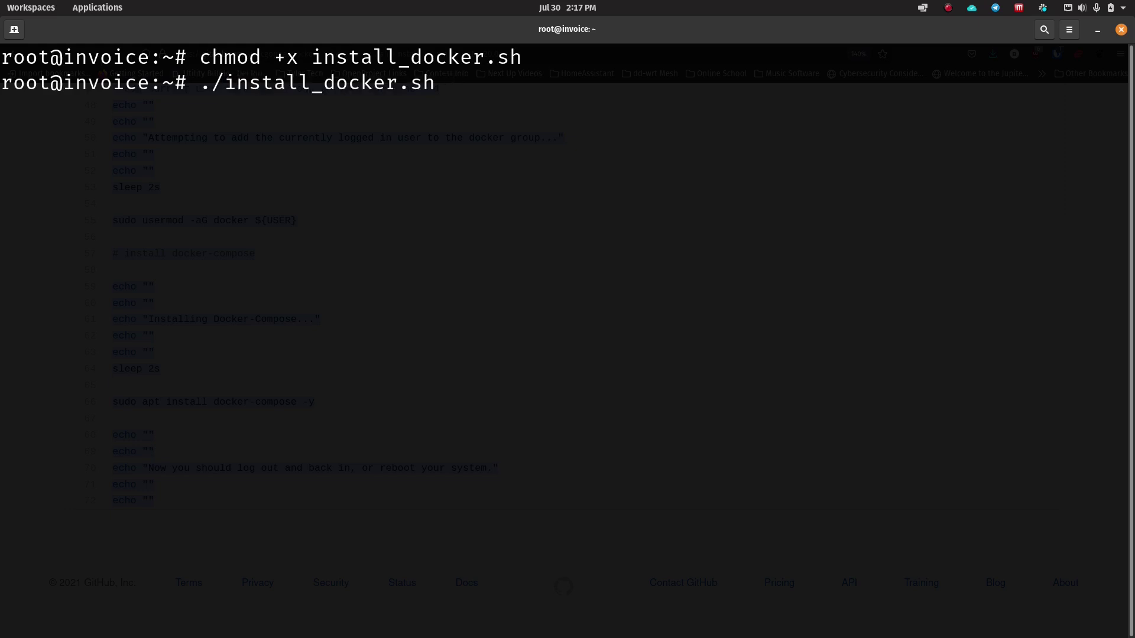
key("Return")
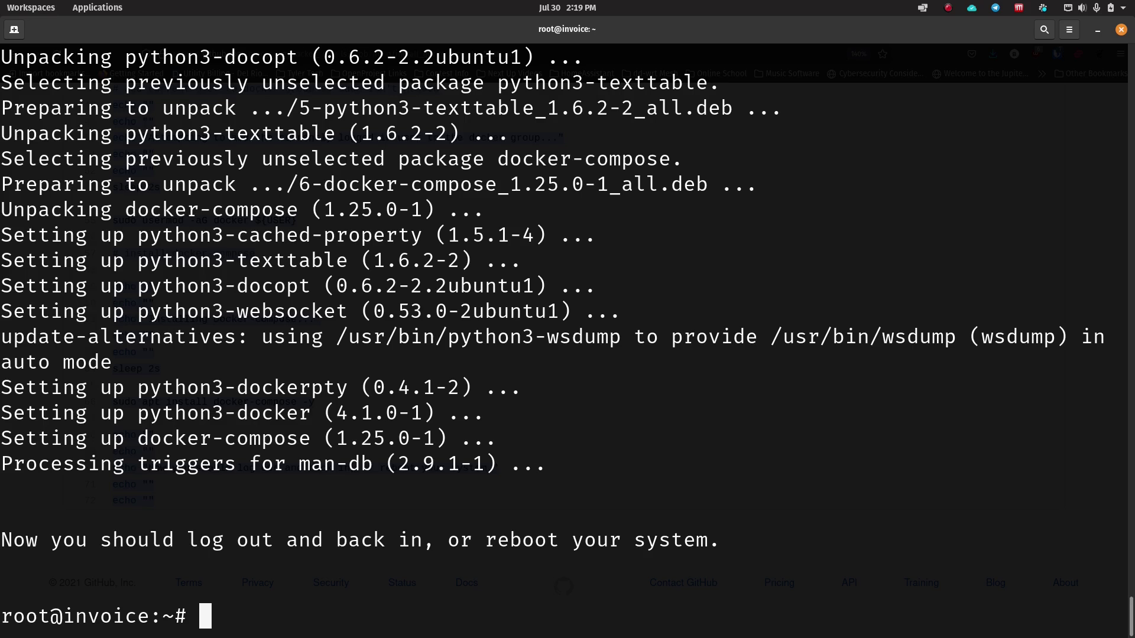
Check docker ps and sudo docker ps, confirming no containers are running yet
type("docker ps")
key("Return")
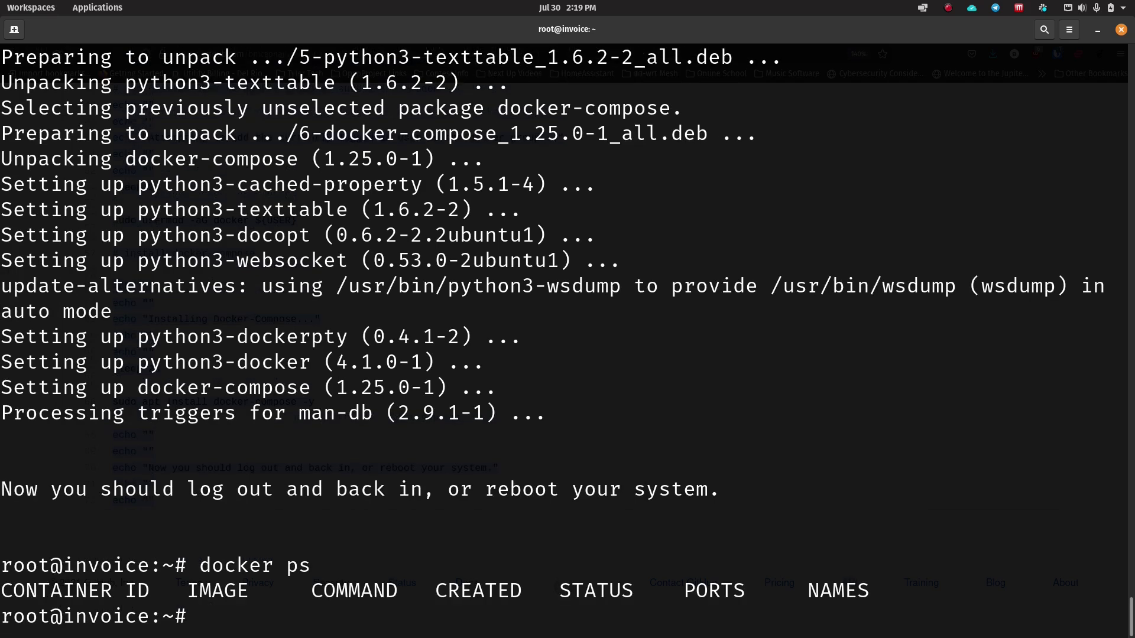
type("sudo docker ps")
key("Return")
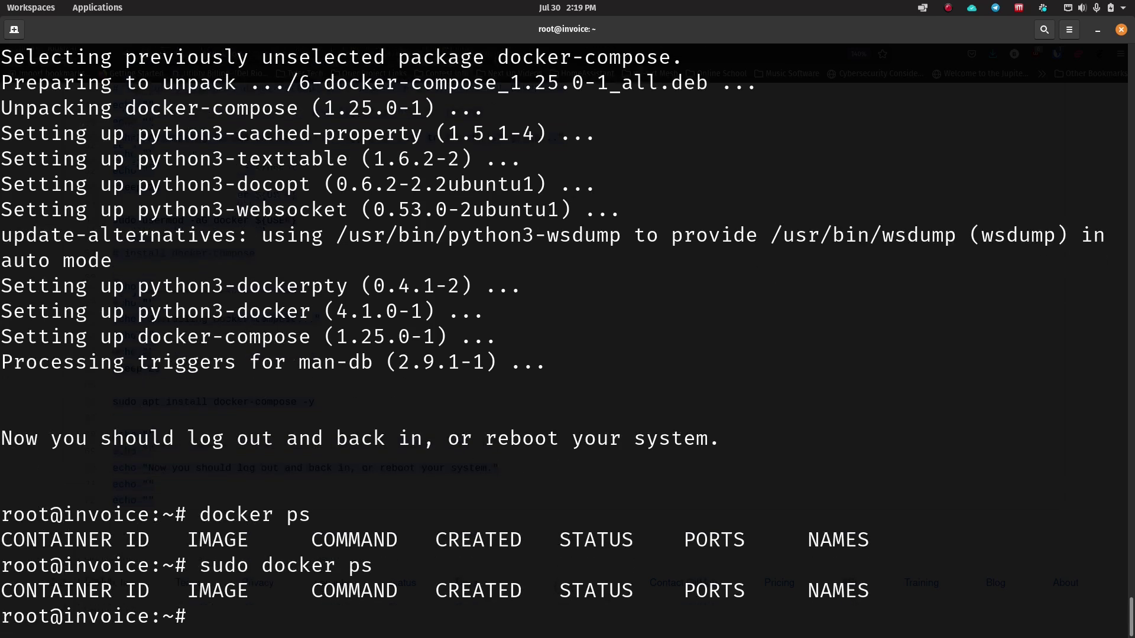
key("ctrl+l")
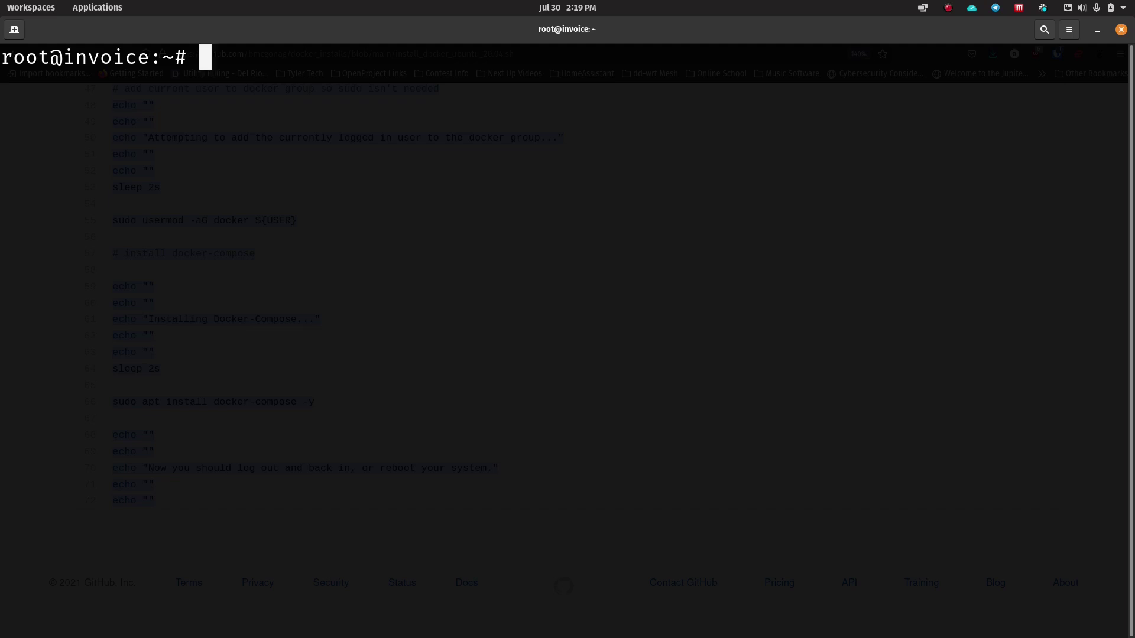
type("docker ps")
key("Return")
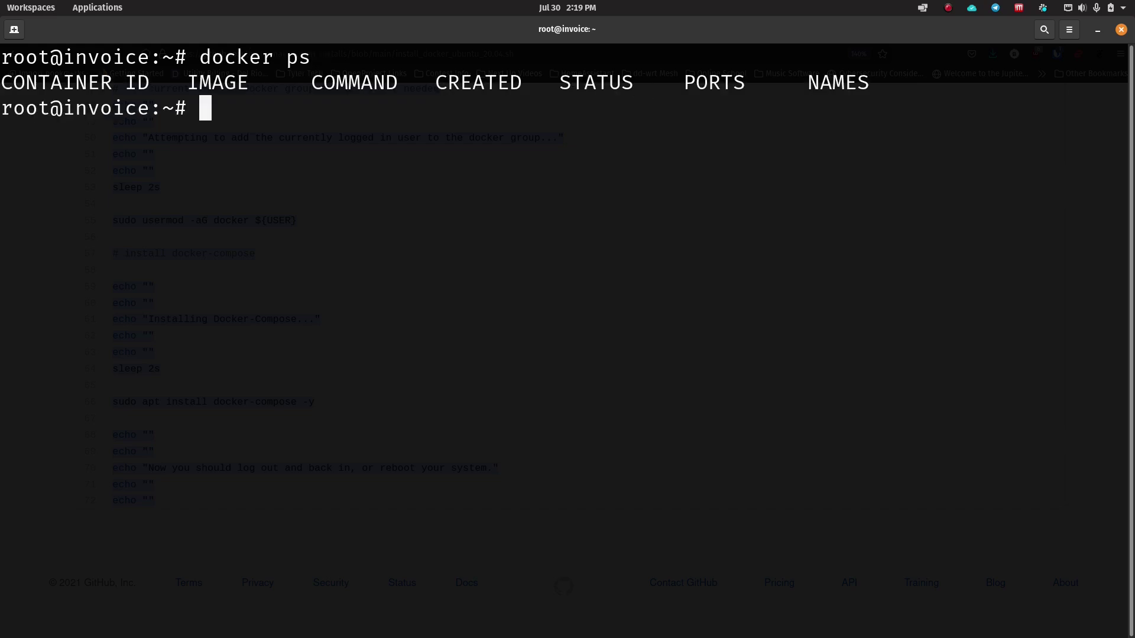
Change into ~/npm and type docker-compose up -d at the prompt
type("cd npm")
key("Return")
type("l")
key("BackSpace")
type("docker-compose -y")
key("BackSpace")
key("BackSpace")
type("up -d")
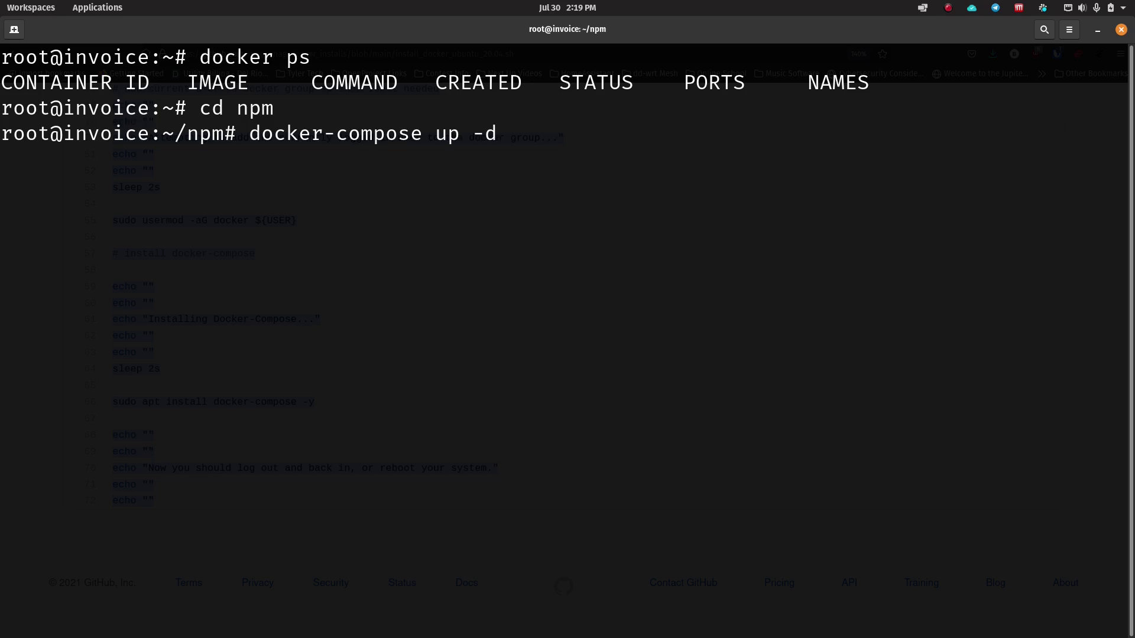
Run docker-compose up -d, pulling the images and creating npm_db_1 and npm_app_1
key("Return")
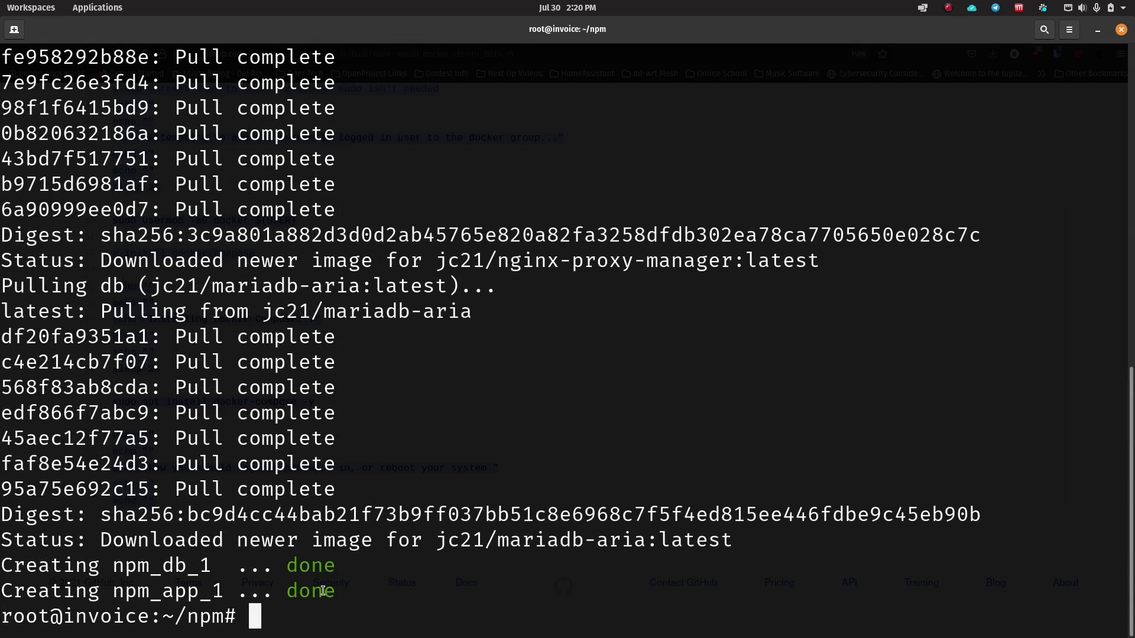
mouse_move(384, 636)
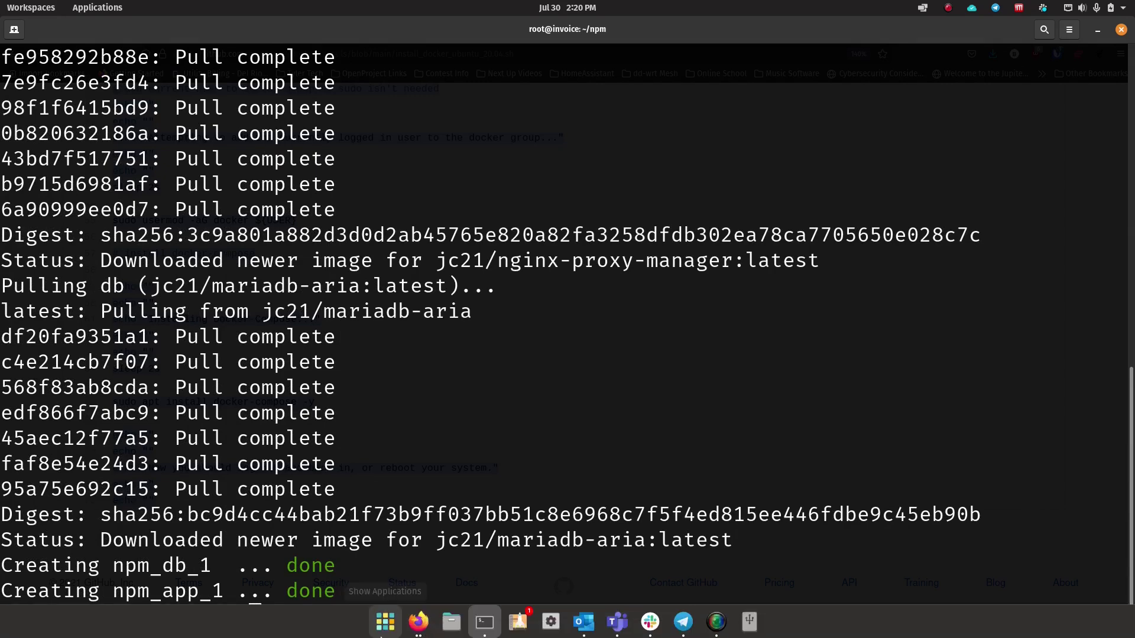
Load invoice.opensourceisawesome.com:81 in a new Firefox tab to reach the Nginx Proxy Manager login
left_click(418, 624)
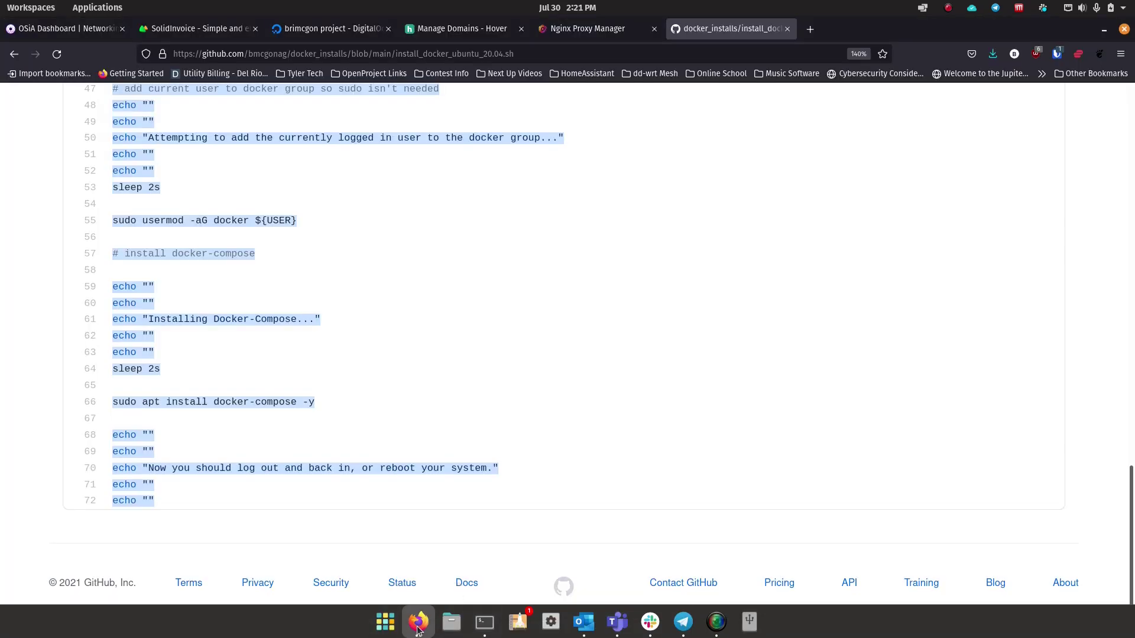
left_click(810, 29)
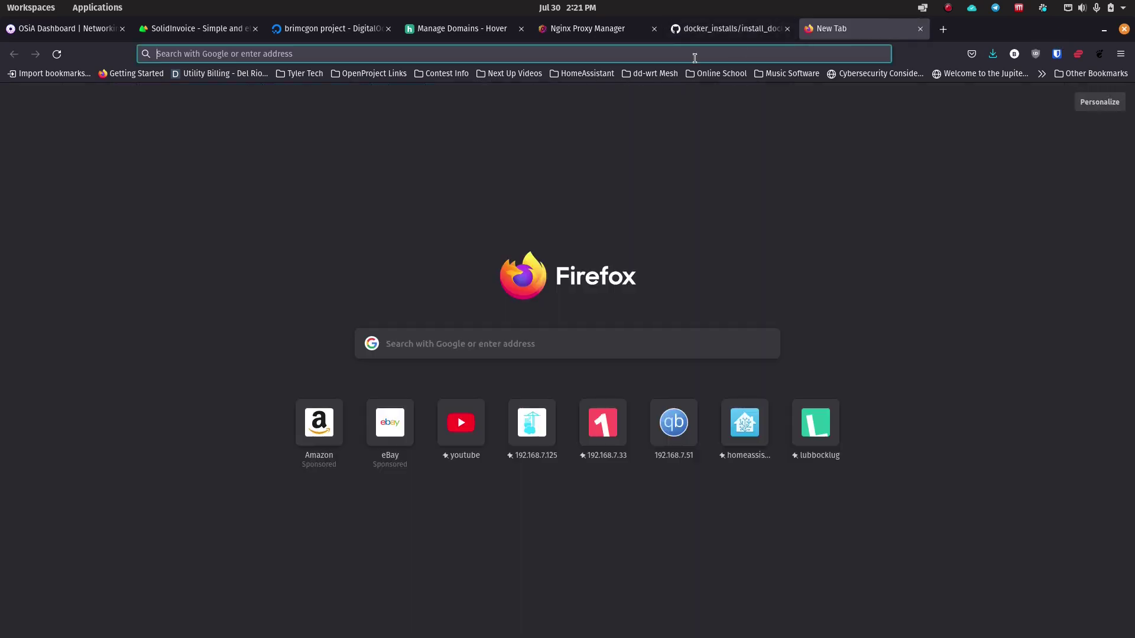
left_click(648, 53)
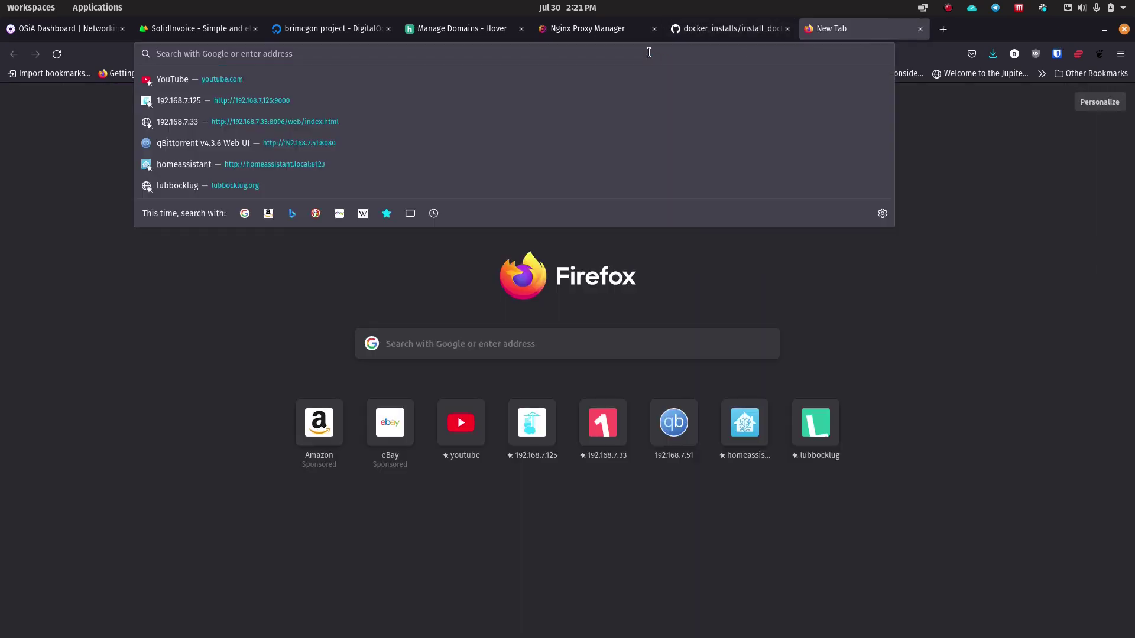
type("invoic")
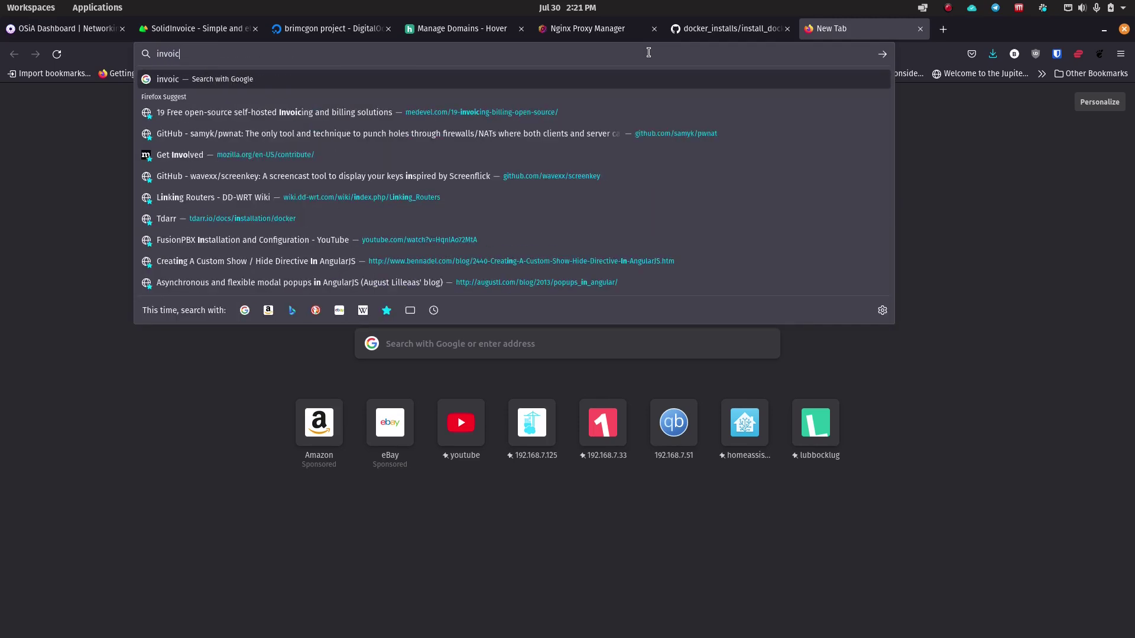
type("e.")
key("BackSpace")
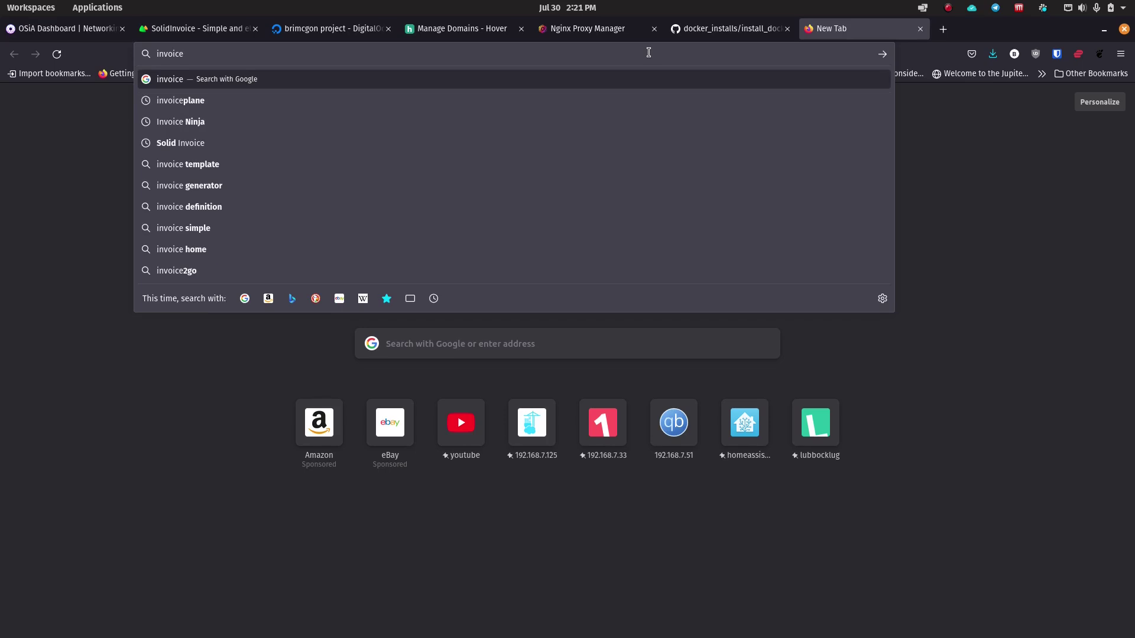
type(".opensourceisawesome.com:81")
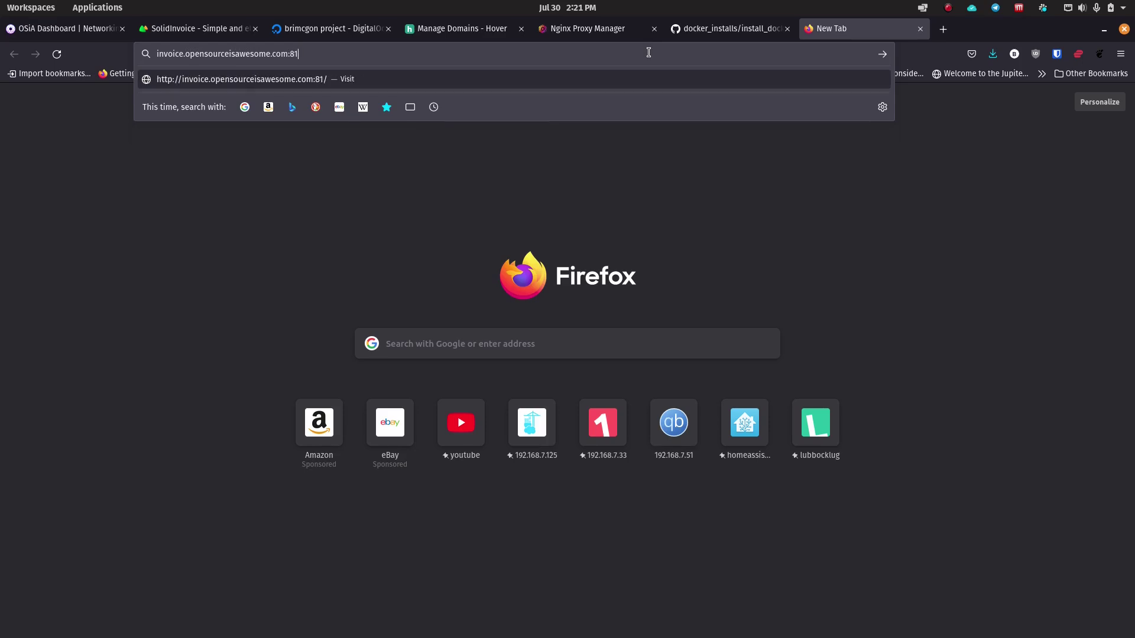
key("Return")
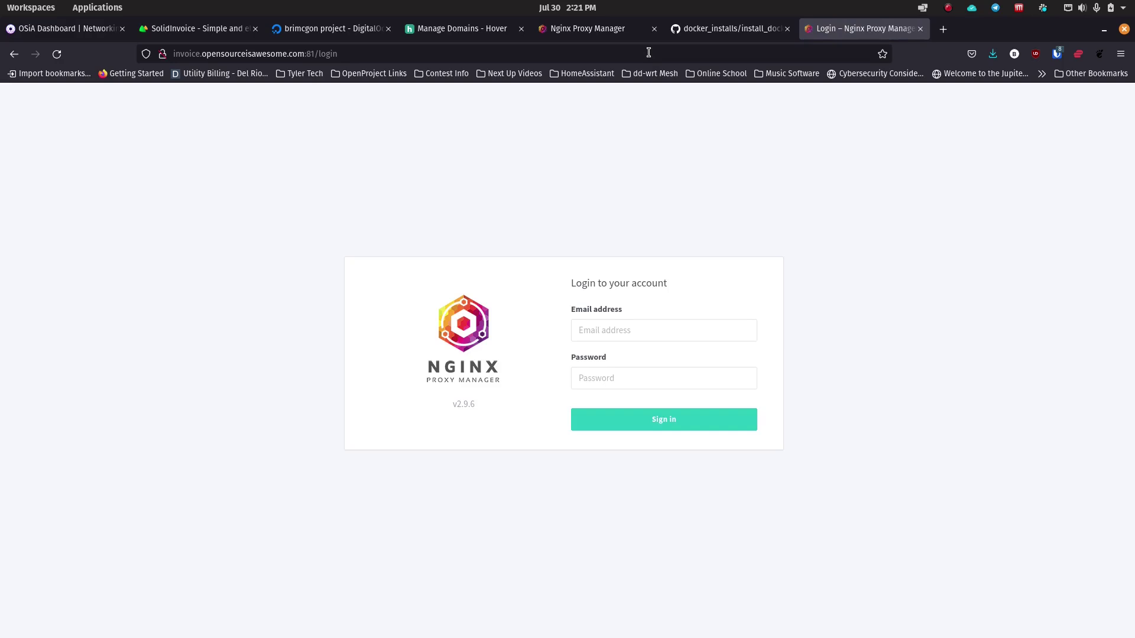
Try signing in with an admin e-mail and the default password, which fails
left_click(606, 332)
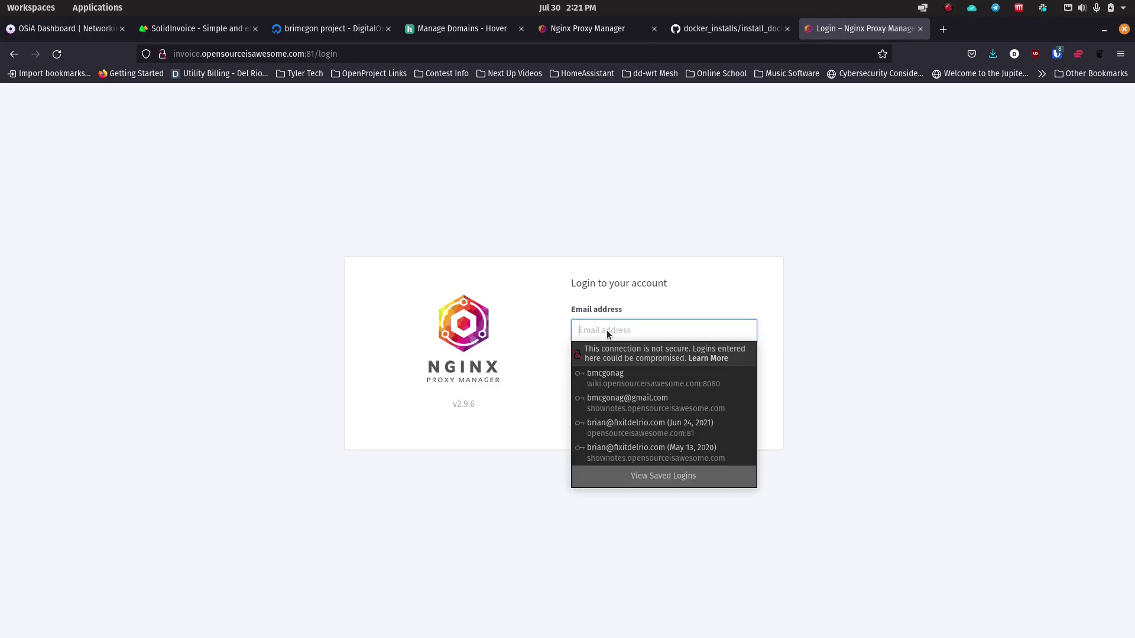
type("admin@admin.com")
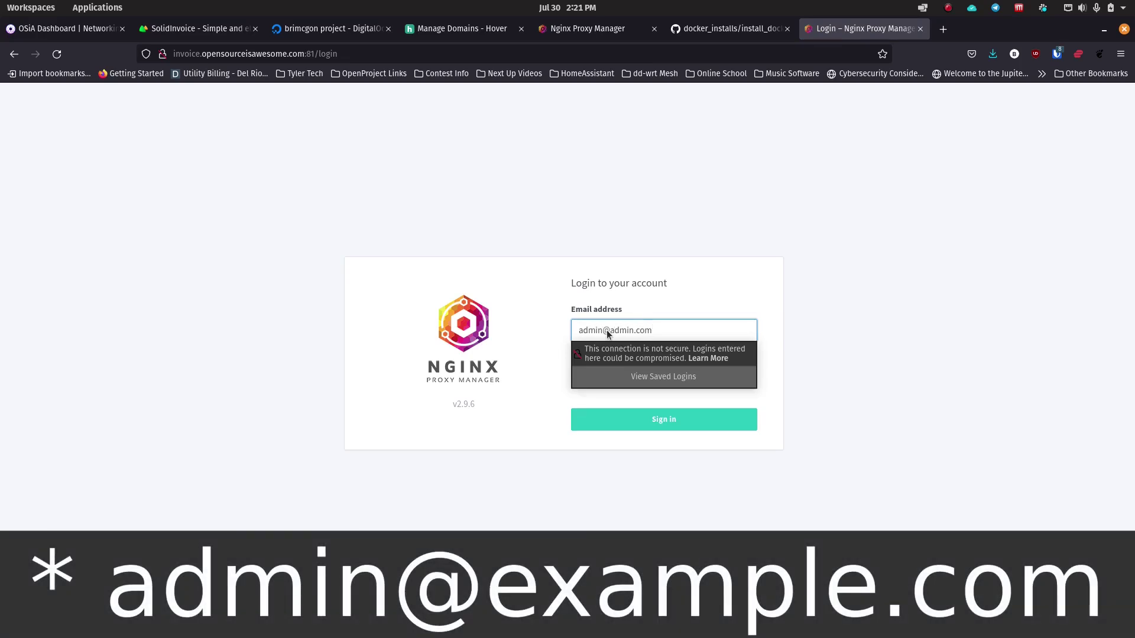
key("Tab")
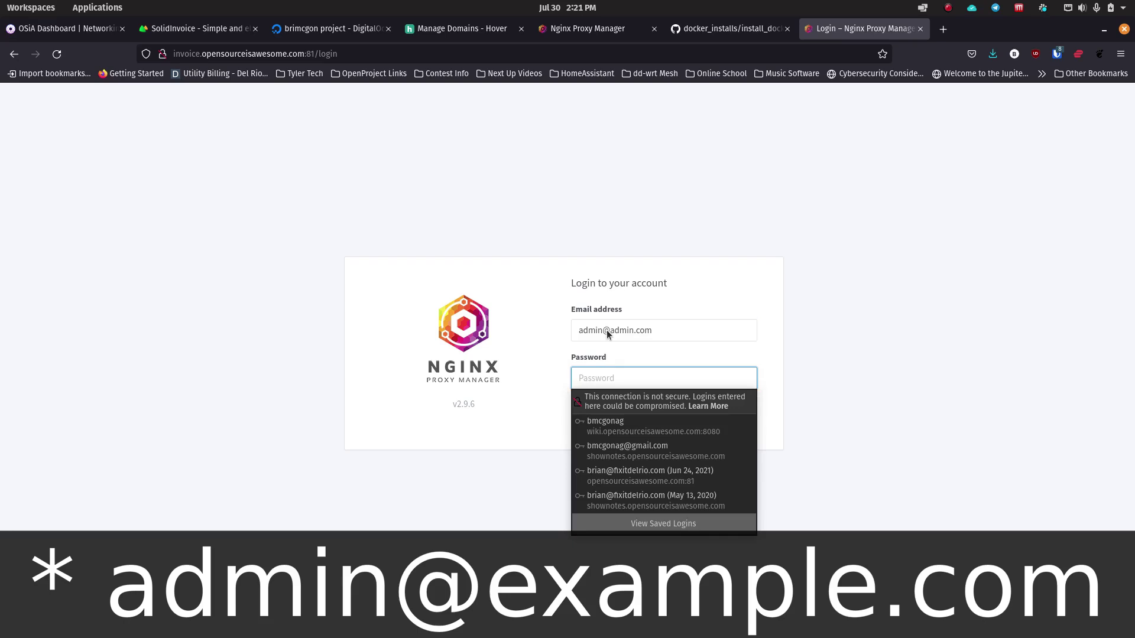
type("*")
type("me")
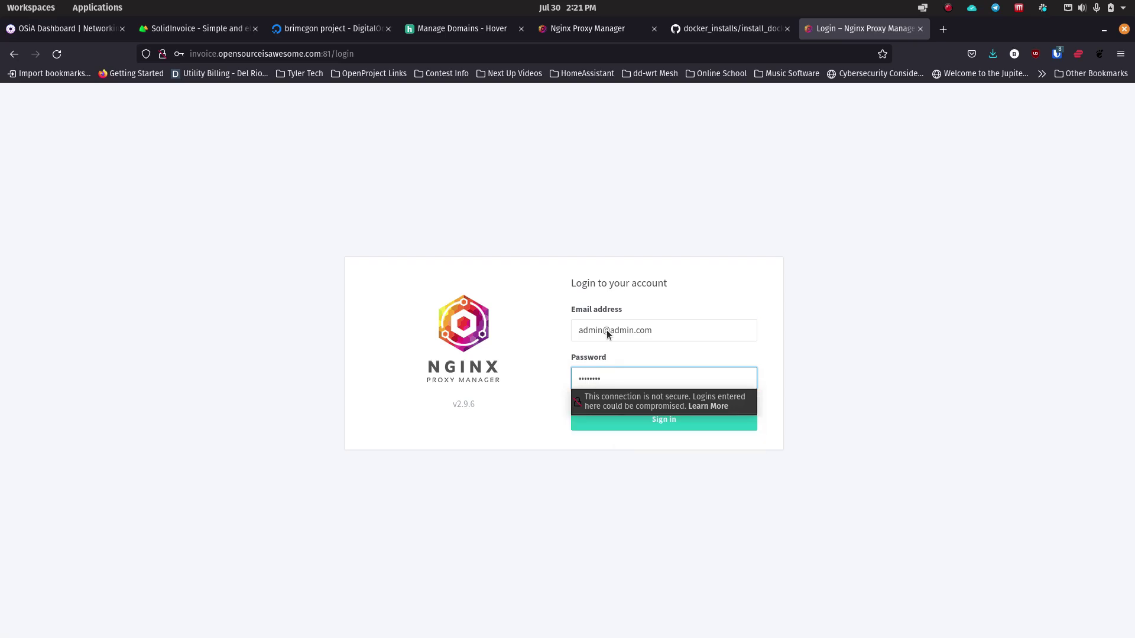
left_click(643, 428)
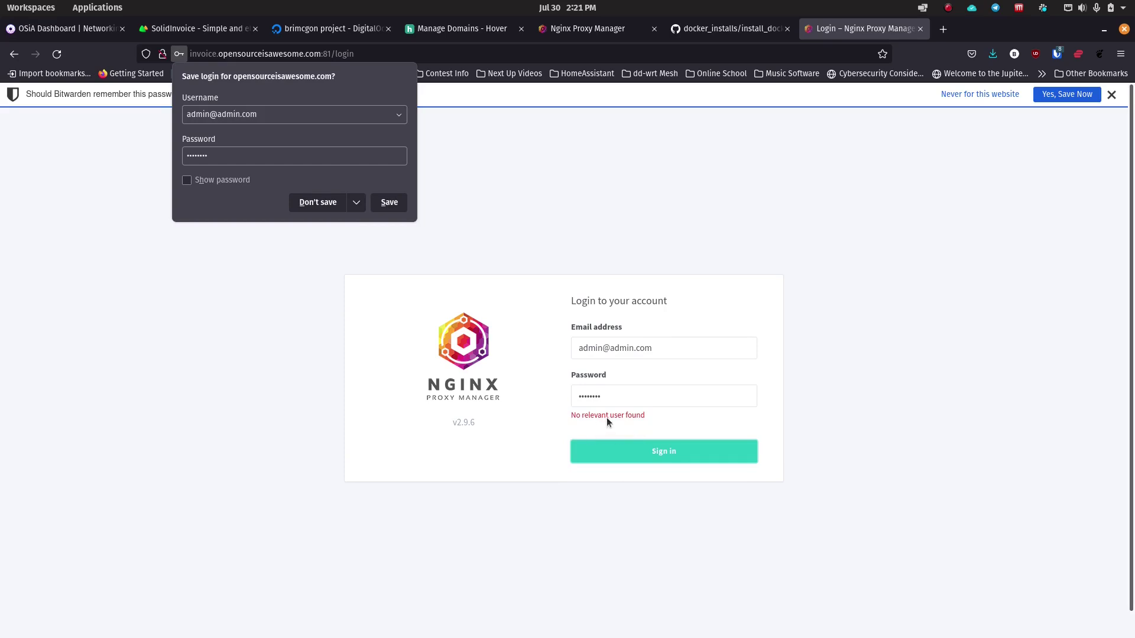
left_click(655, 347)
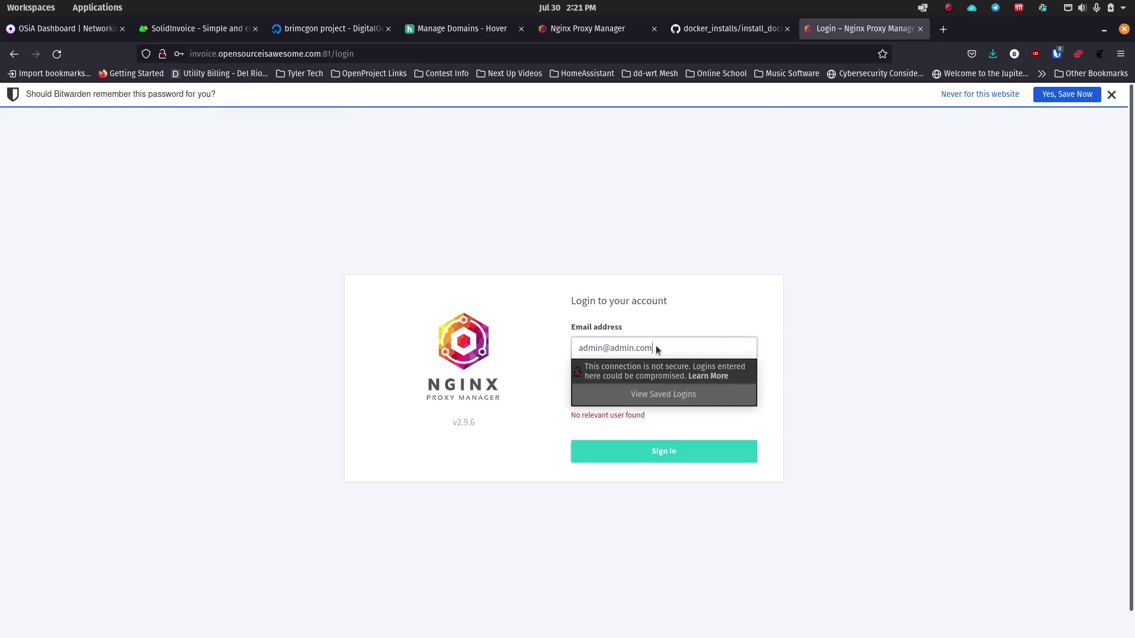
left_click(654, 247)
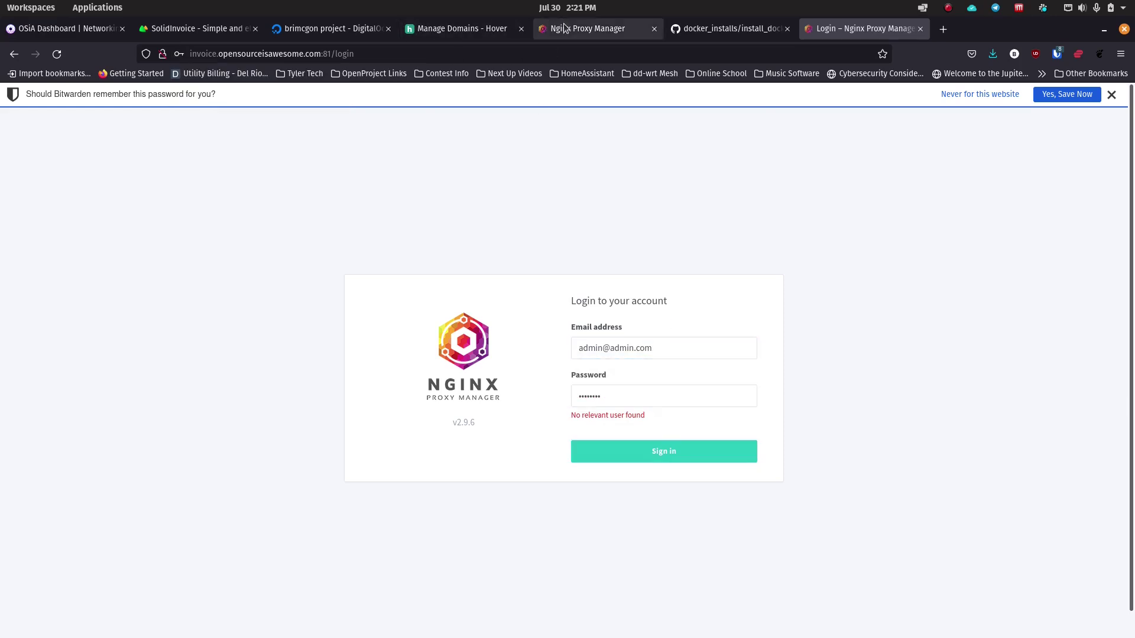
Check the setup guide and correct the login e-mail's domain to example.com
left_click(599, 28)
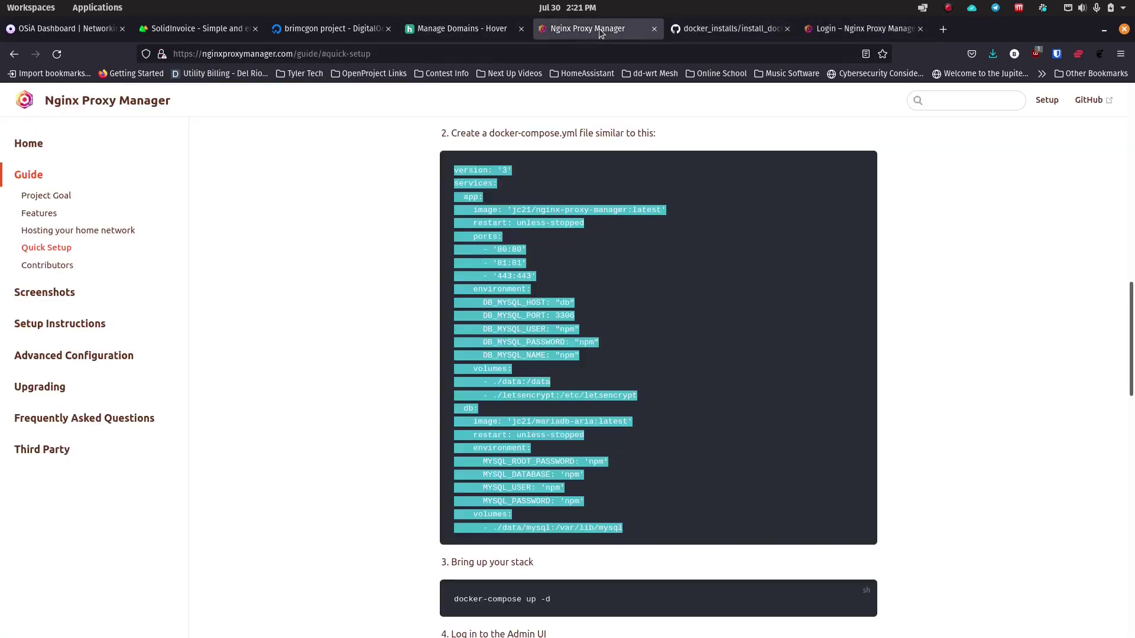
left_click(423, 255)
scroll(400, 363, "down", 5)
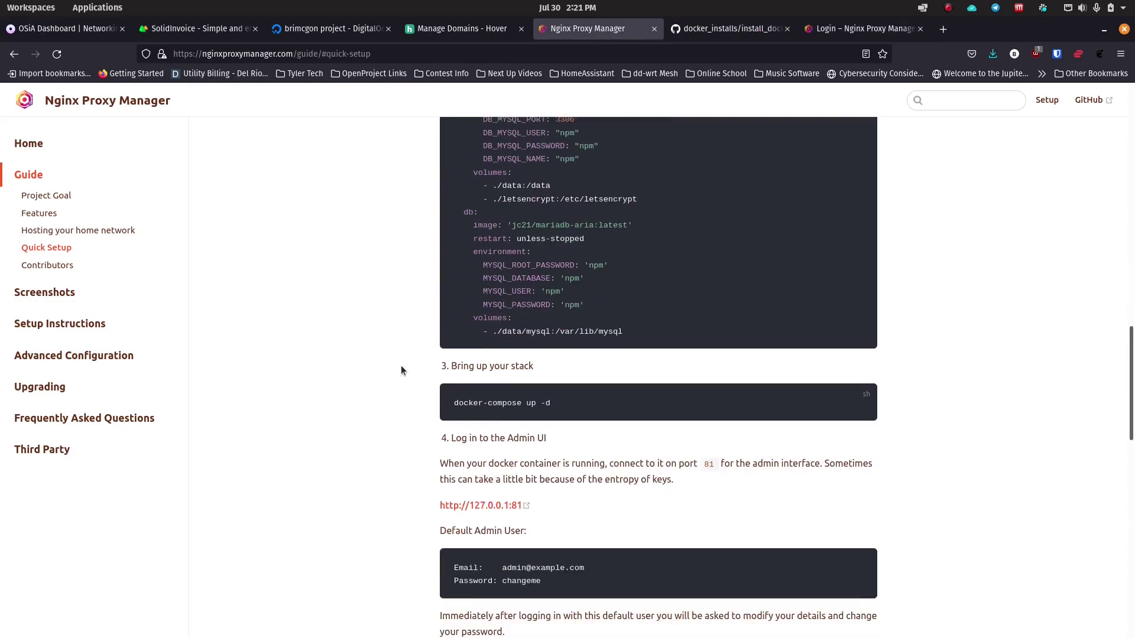
scroll(406, 369, "down", 1)
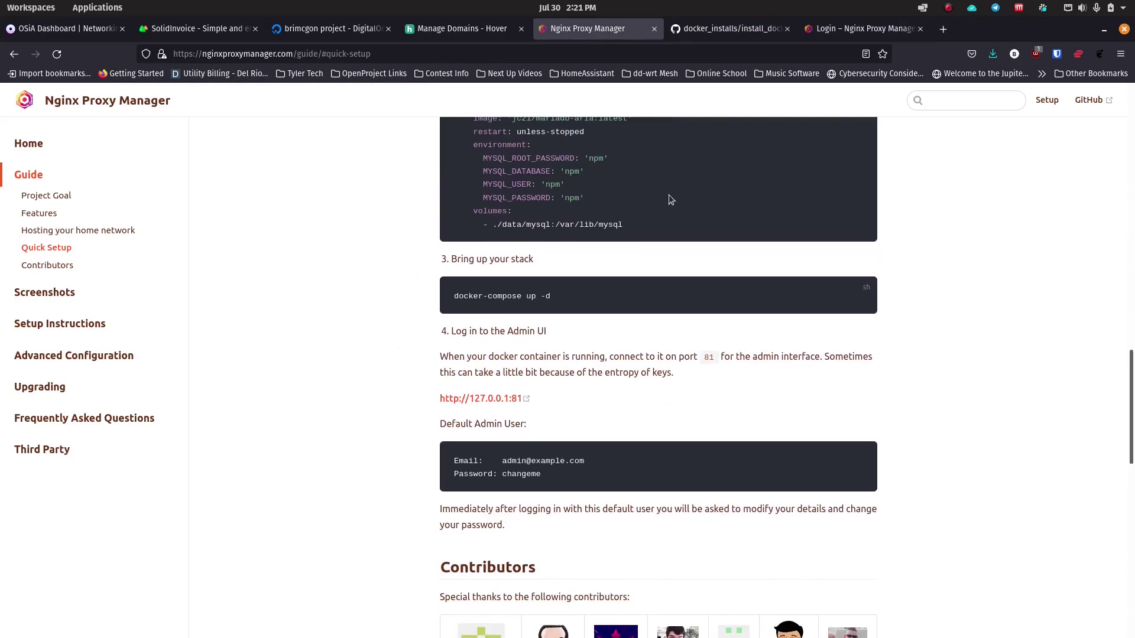
left_click(863, 29)
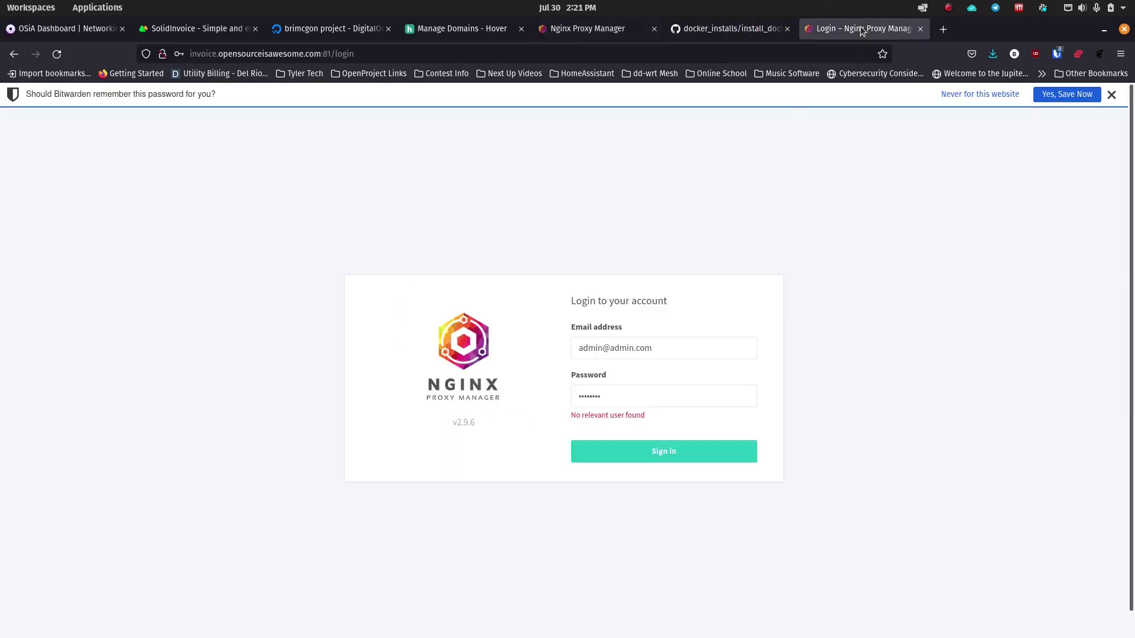
left_click(682, 351)
key("BackSpace")
key("BackSpace")
key("BackSpace")
key("BackSpace")
key("BackSpace")
key("BackSpace")
key("BackSpace")
key("BackSpace")
key("BackSpace")
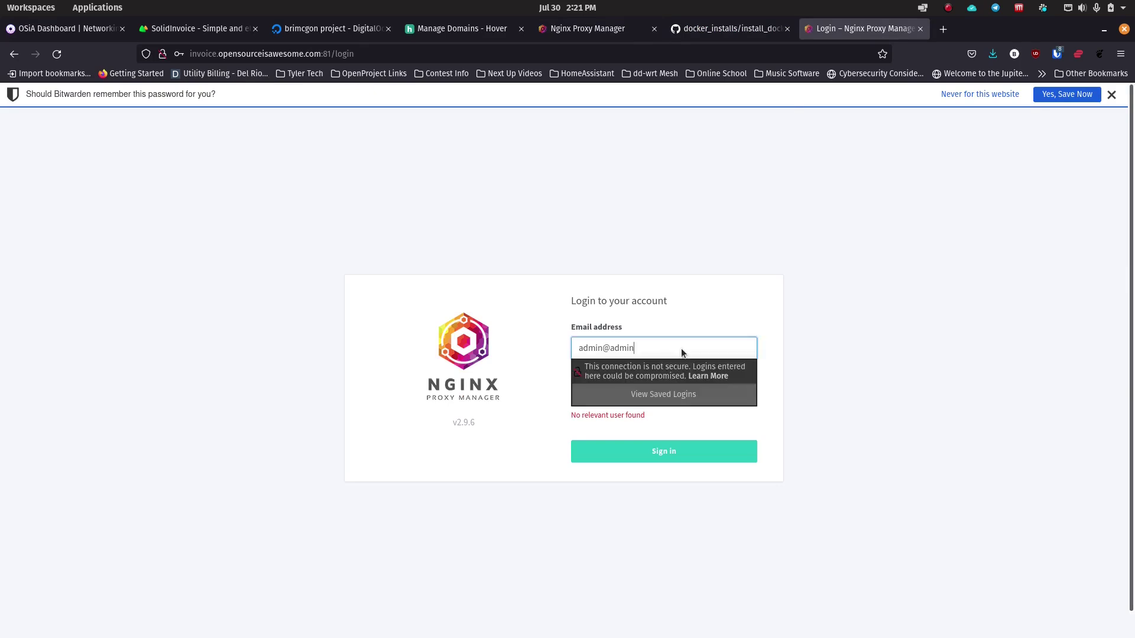
type("example.com")
key("Tab")
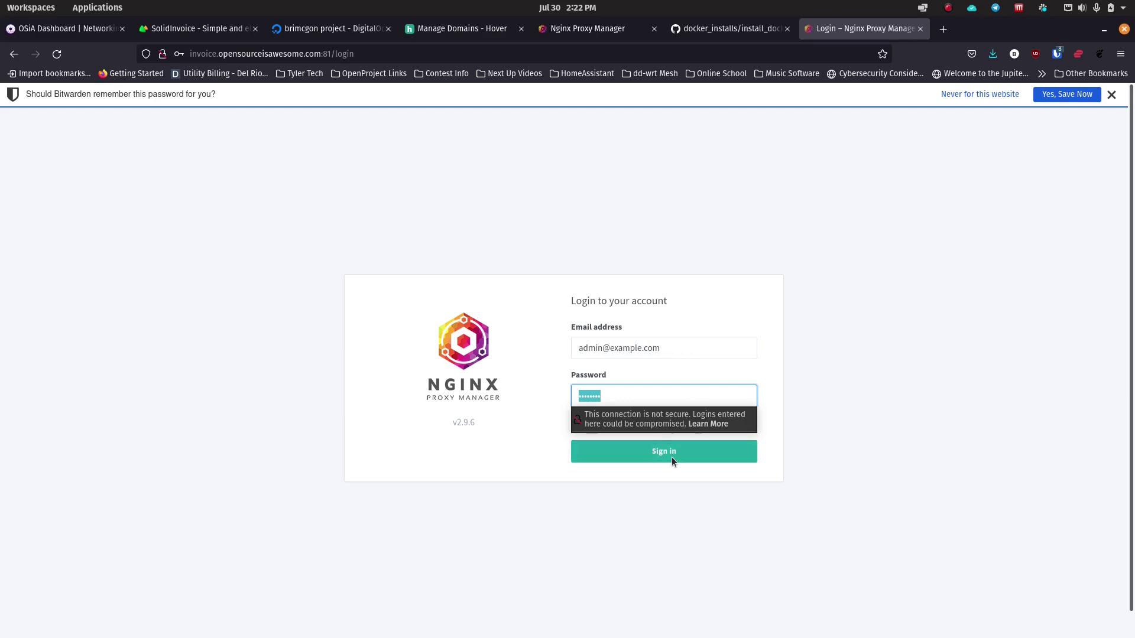
Sign in, overwrite the admin's e-mail and full name with your own details, and save
left_click(667, 456)
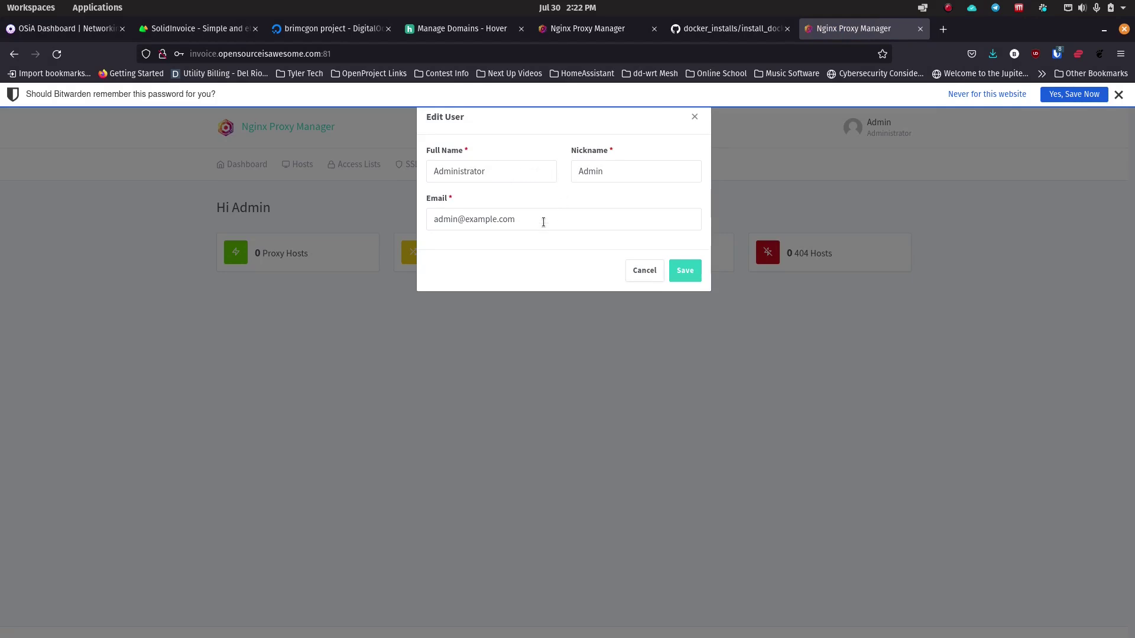
left_click_drag(543, 219, 392, 211)
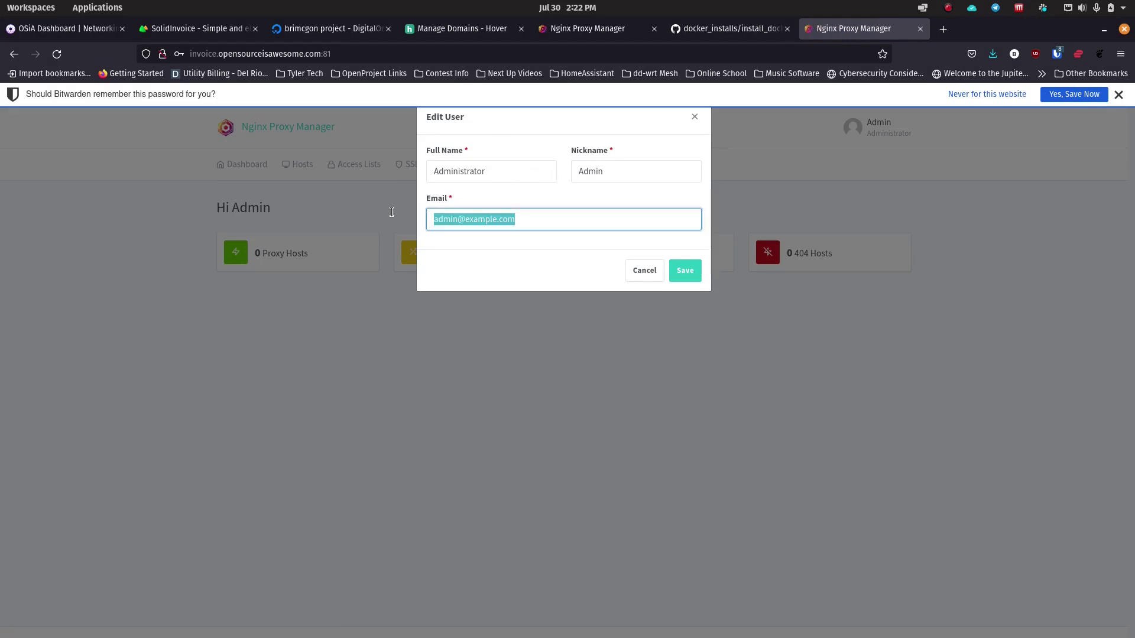
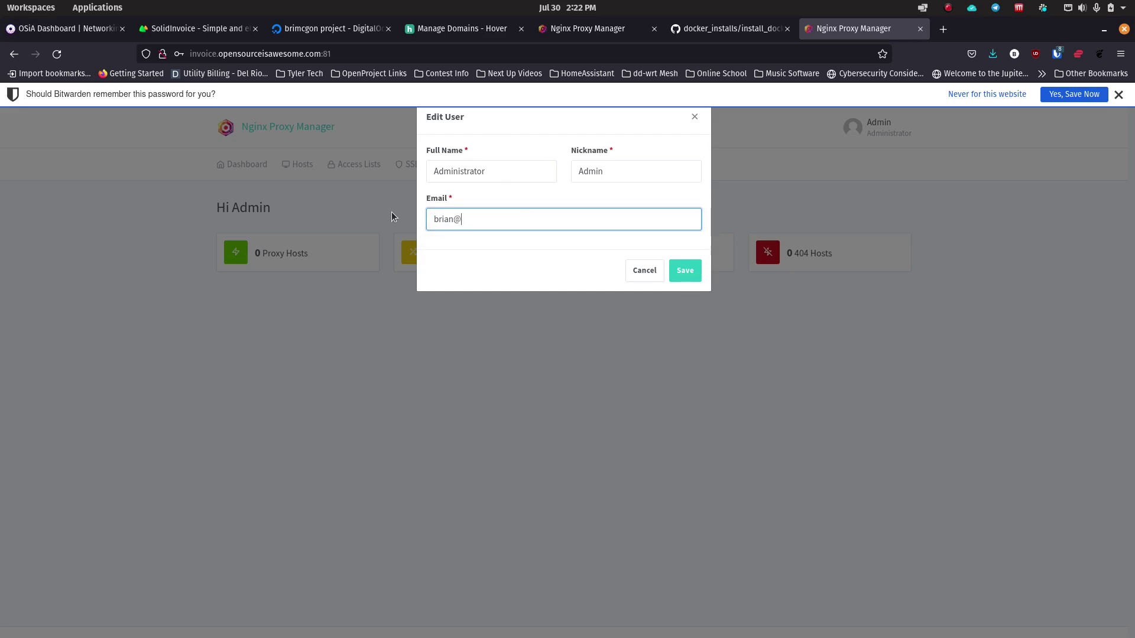
key("shift+Tab")
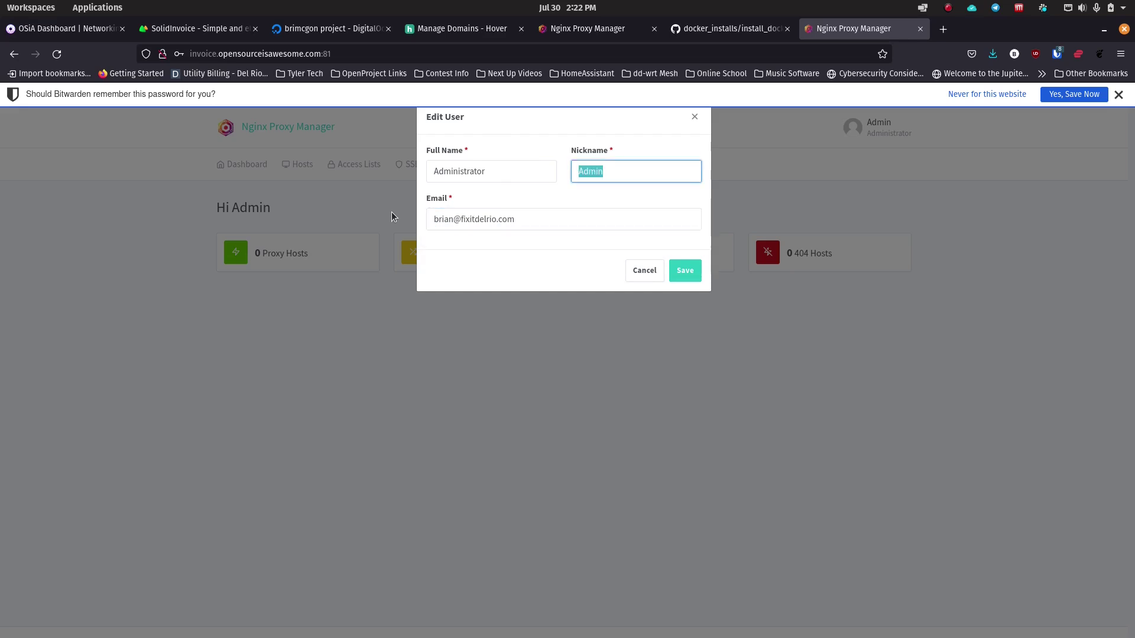
key("shift+Tab")
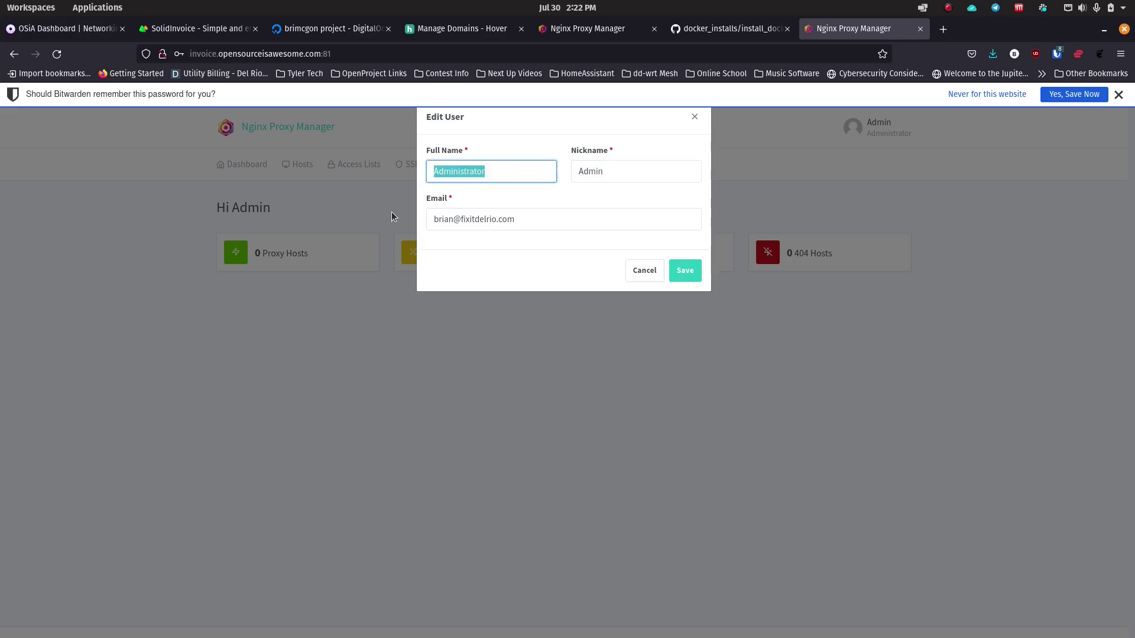
type("Brian McGonagill")
left_click(672, 277)
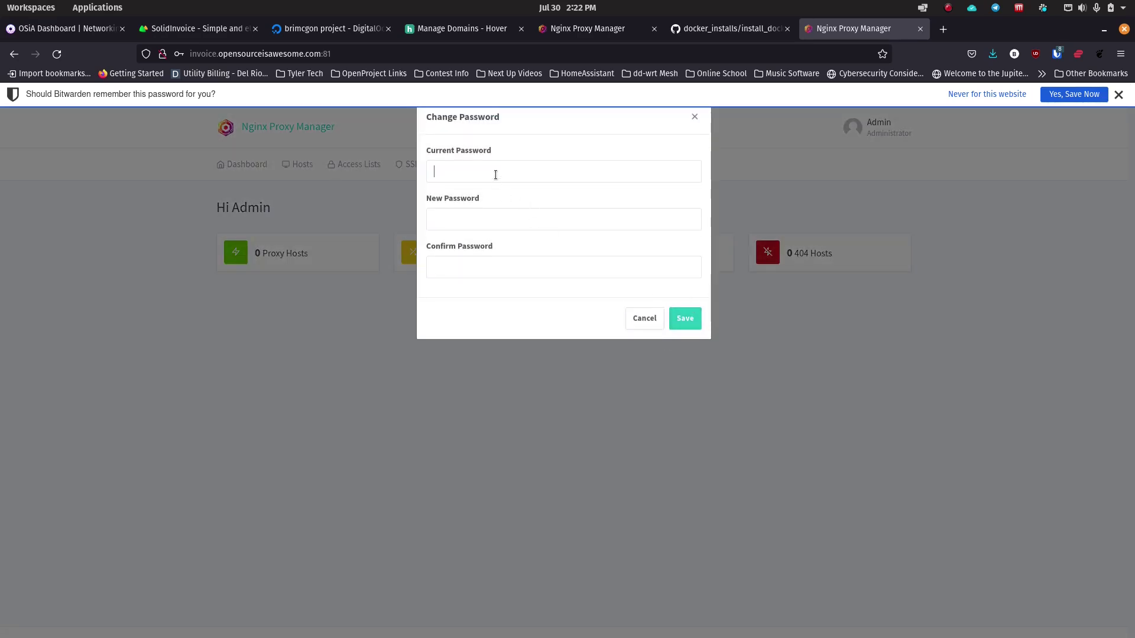
Enter the default current password and a new password, save it, and decline browser password saving
left_click(496, 175)
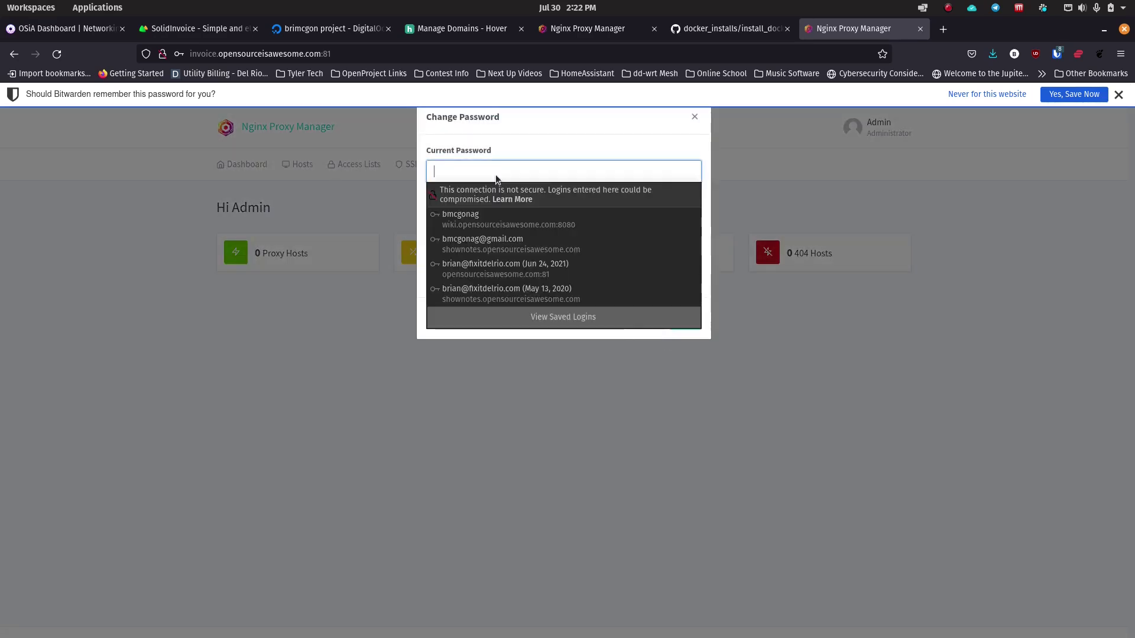
type("changeme")
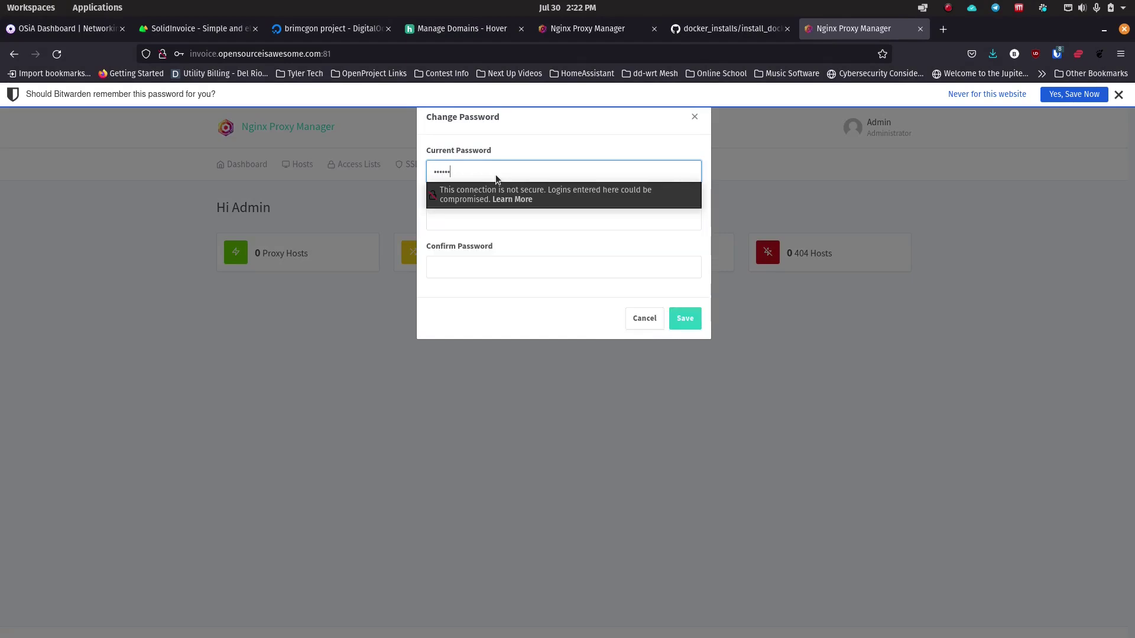
key("Tab")
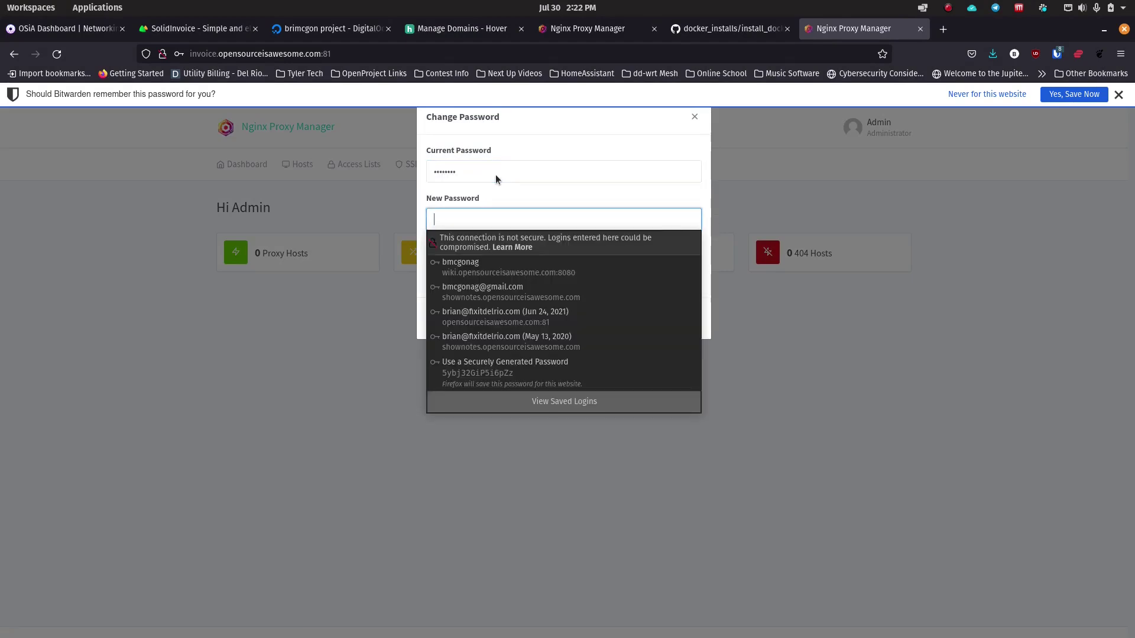
type("••••••••")
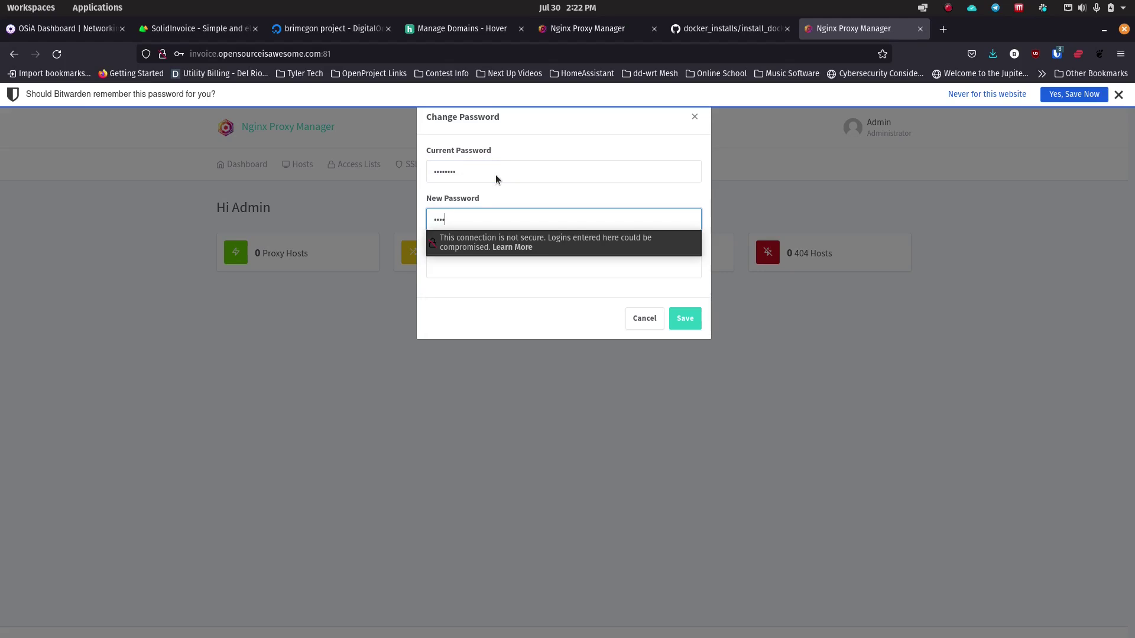
type("•••")
key("Tab")
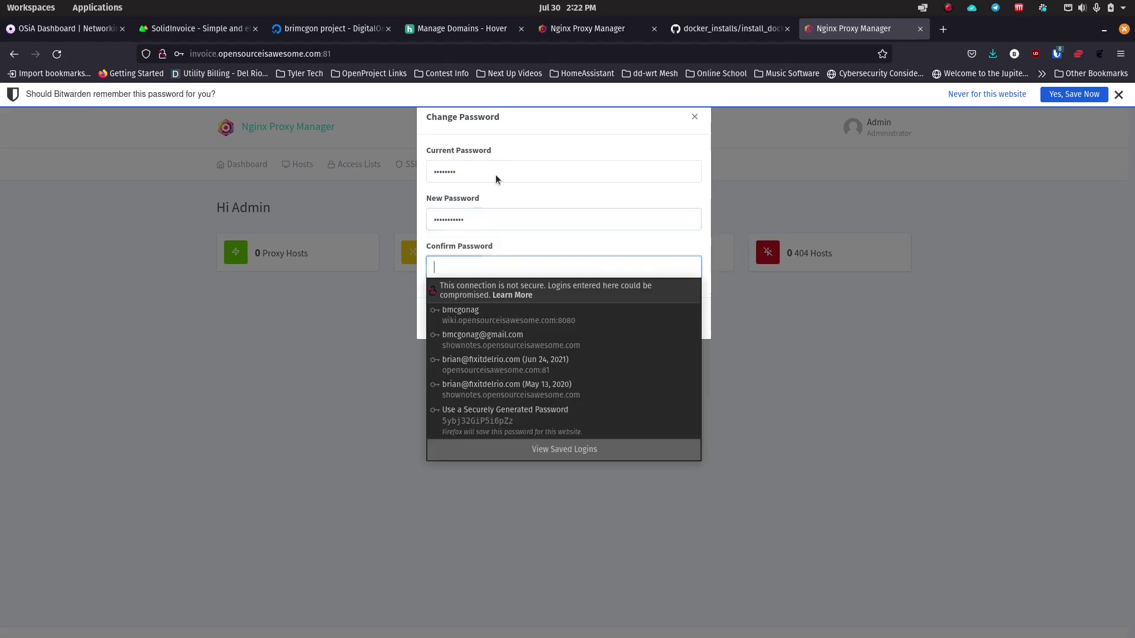
type("•••••••••••")
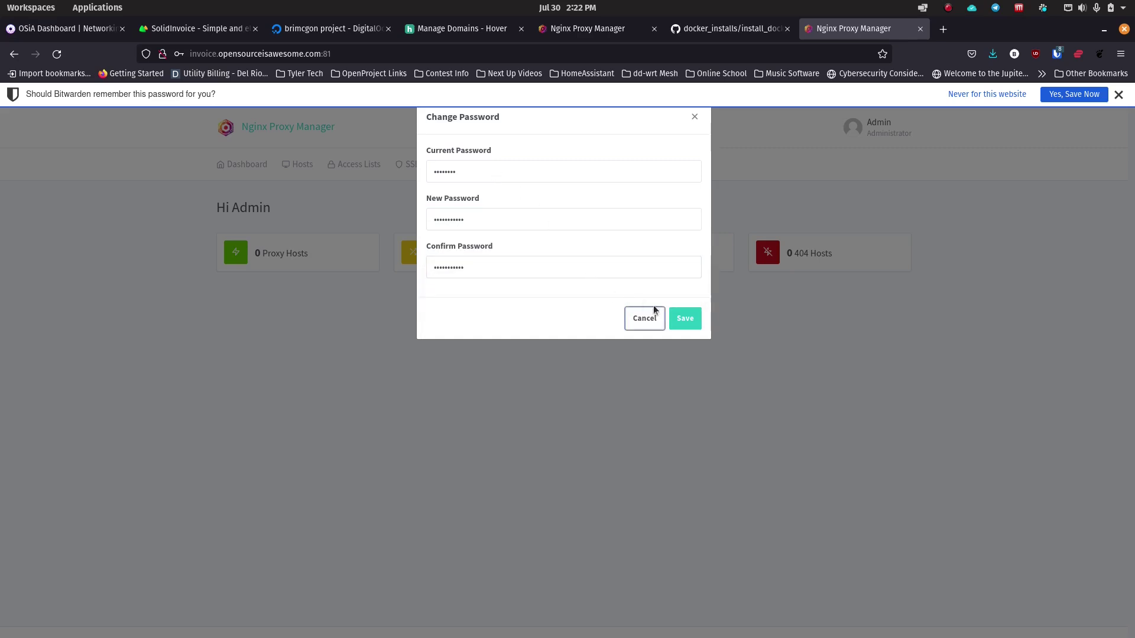
left_click(684, 322)
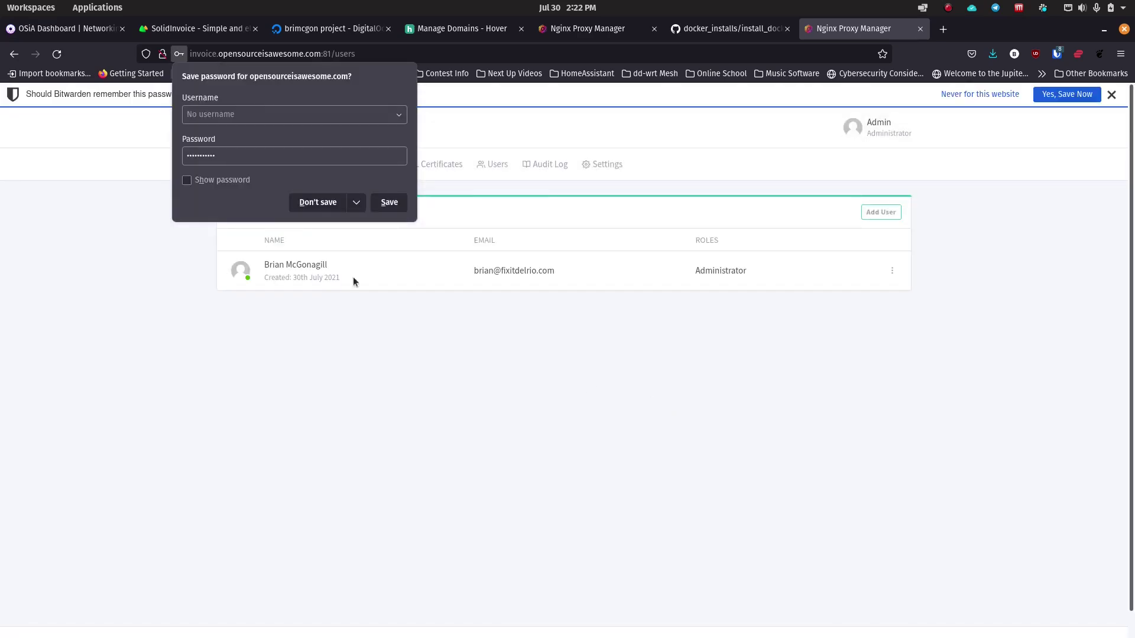
left_click(314, 204)
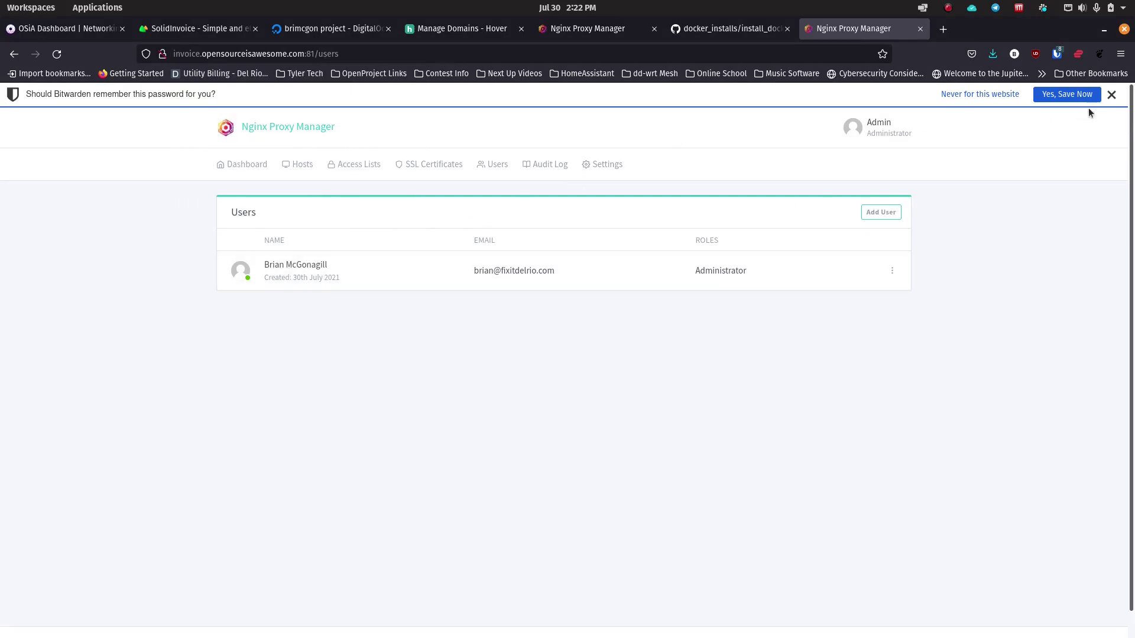
Dismiss the password manager prompt and sign out of the admin account
left_click(1112, 95)
left_click(878, 110)
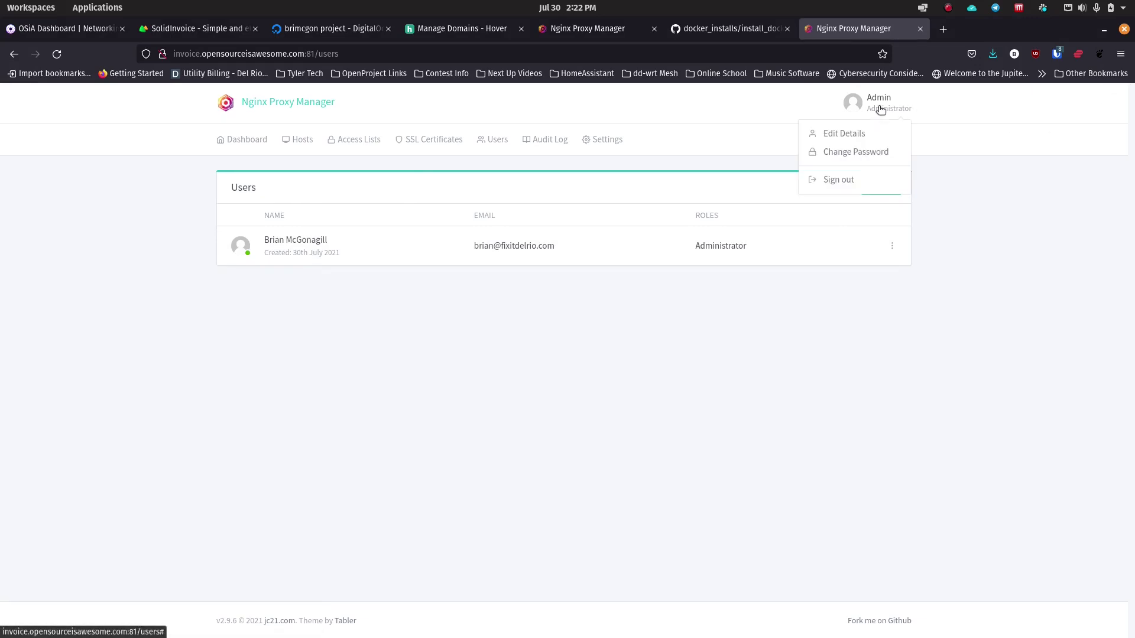
left_click(839, 180)
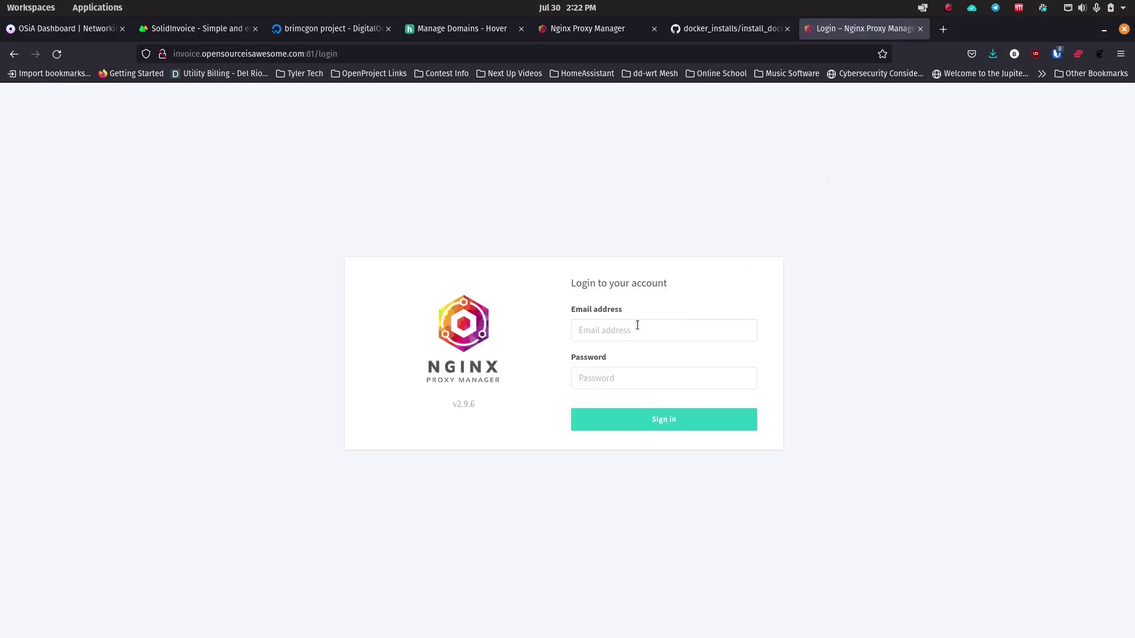
Log back in with your new e-mail and password, returning to the dashboard
left_click(630, 332)
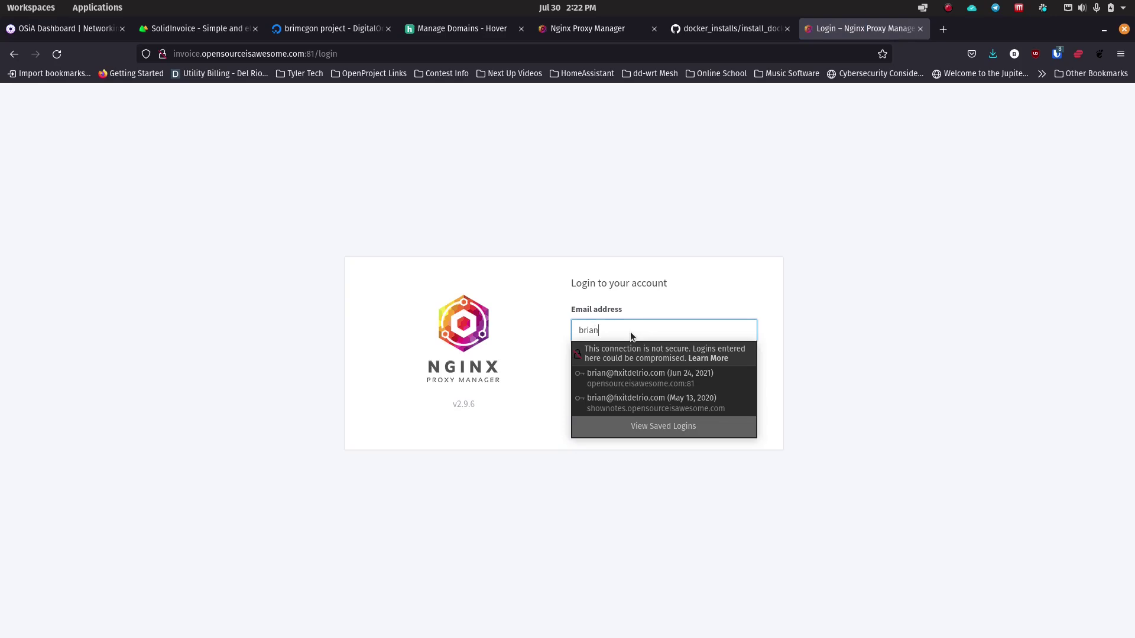
key("Tab")
type("•••••••••")
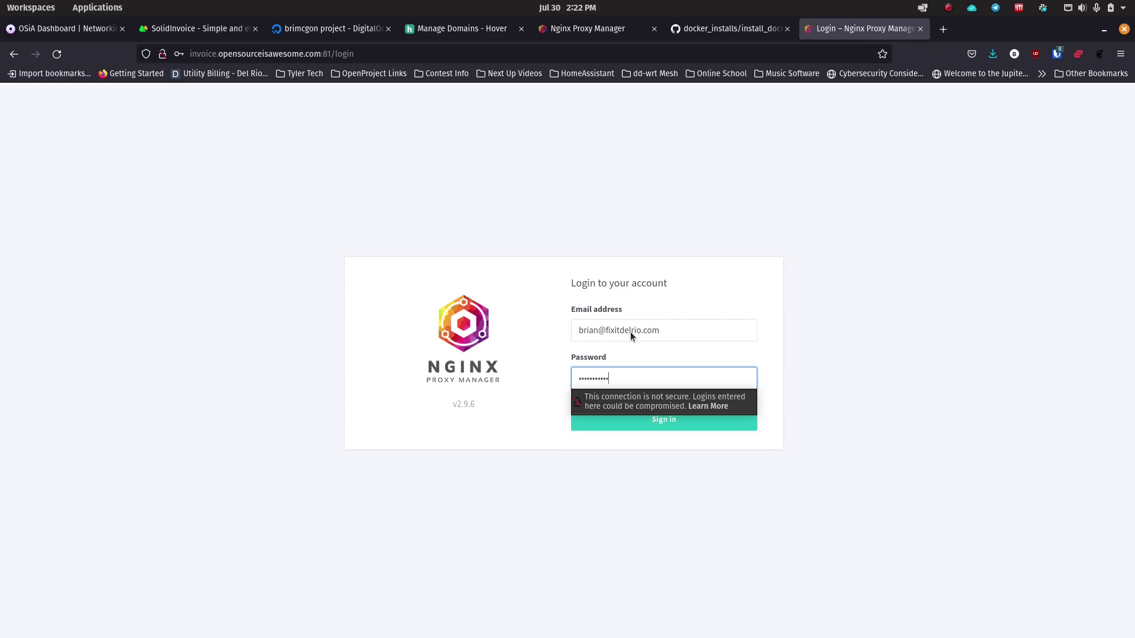
key("Return")
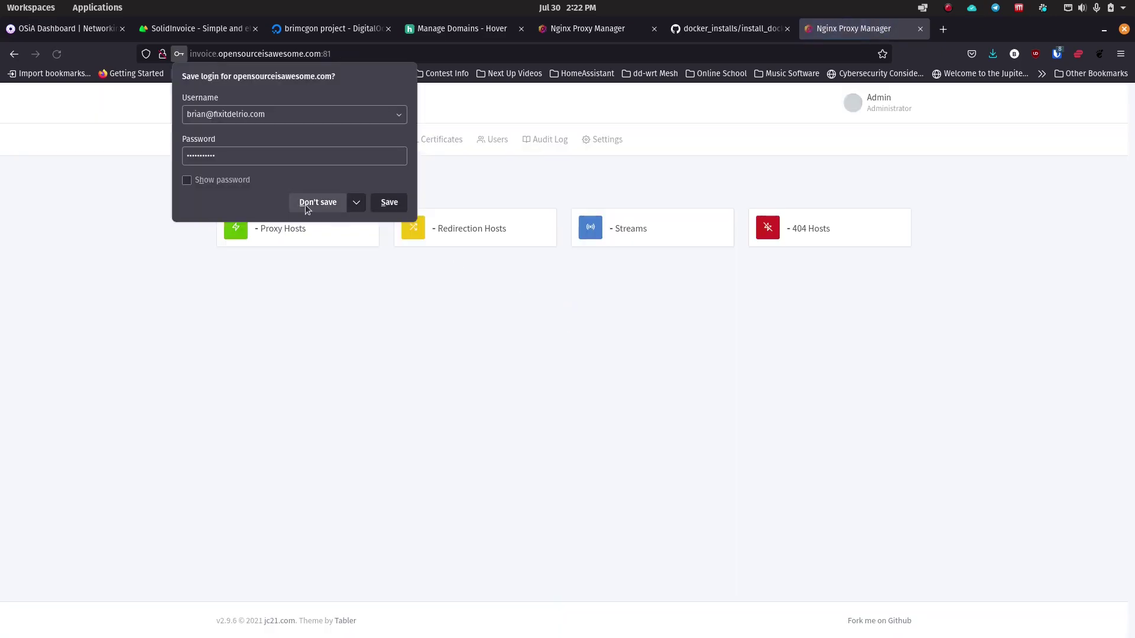
left_click(316, 204)
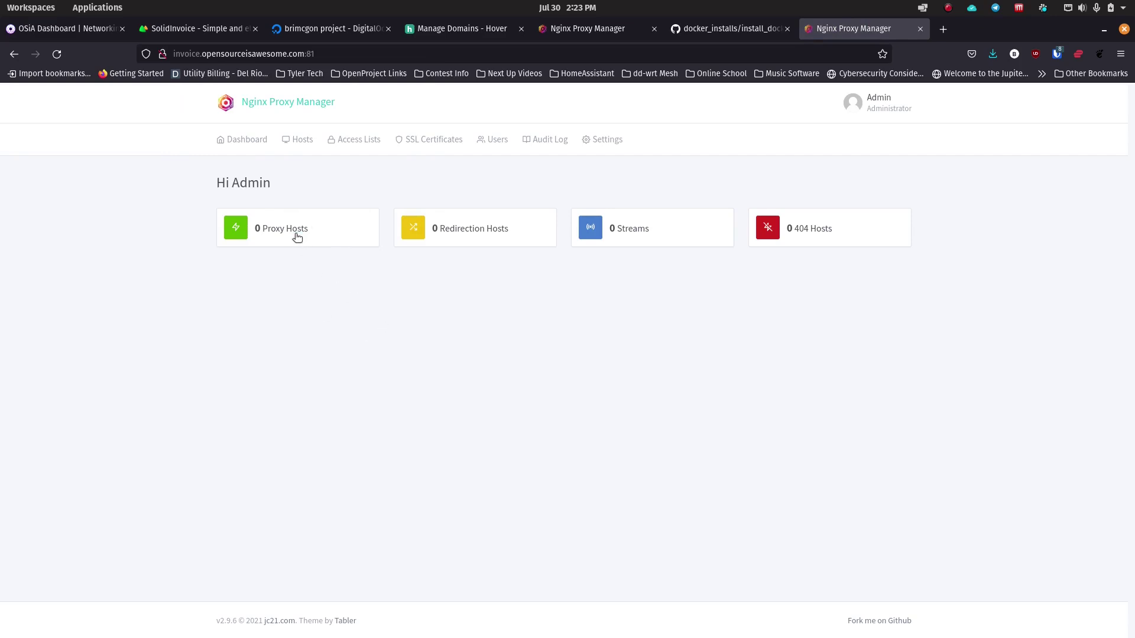
left_click(358, 54)
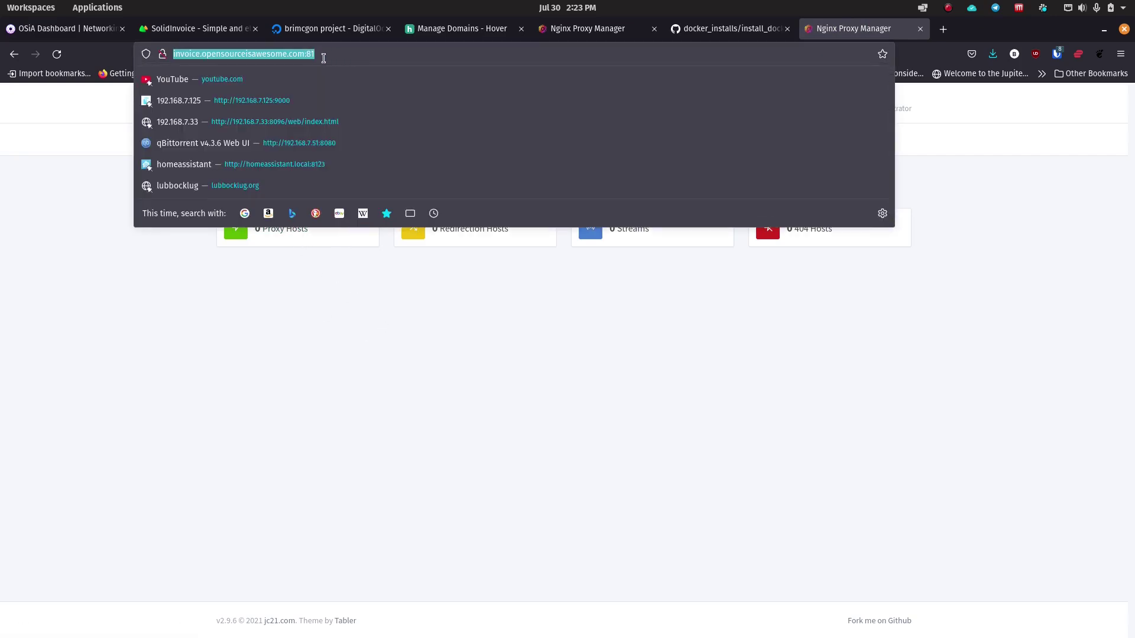
left_click(494, 319)
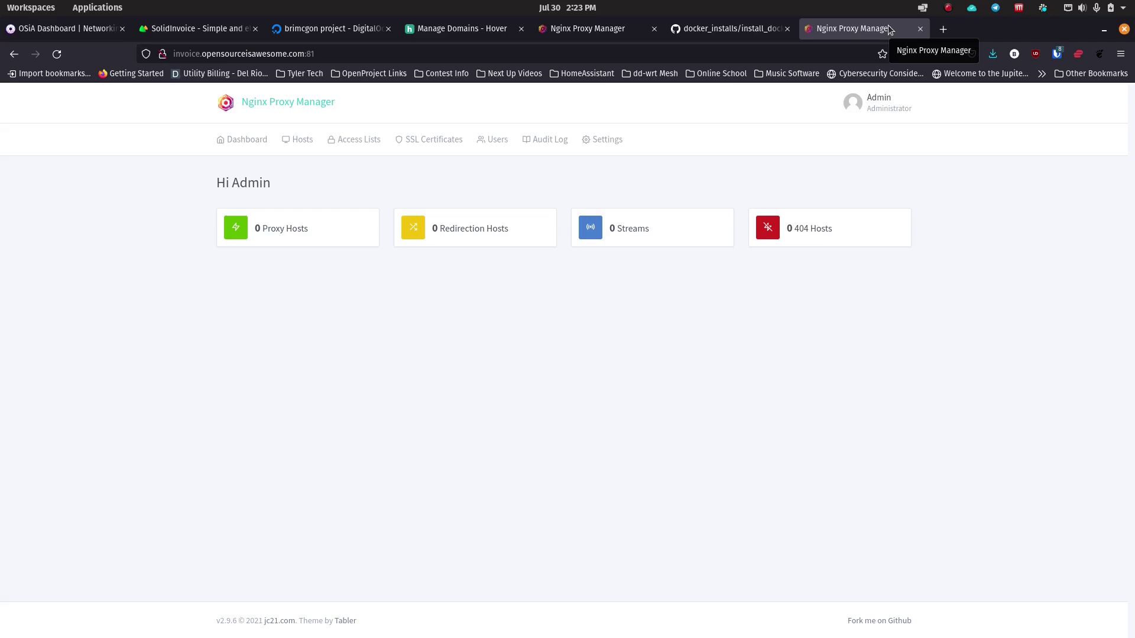
In the terminal, move between the home and solidinvoice folders and list the home folder
mouse_move(420, 637)
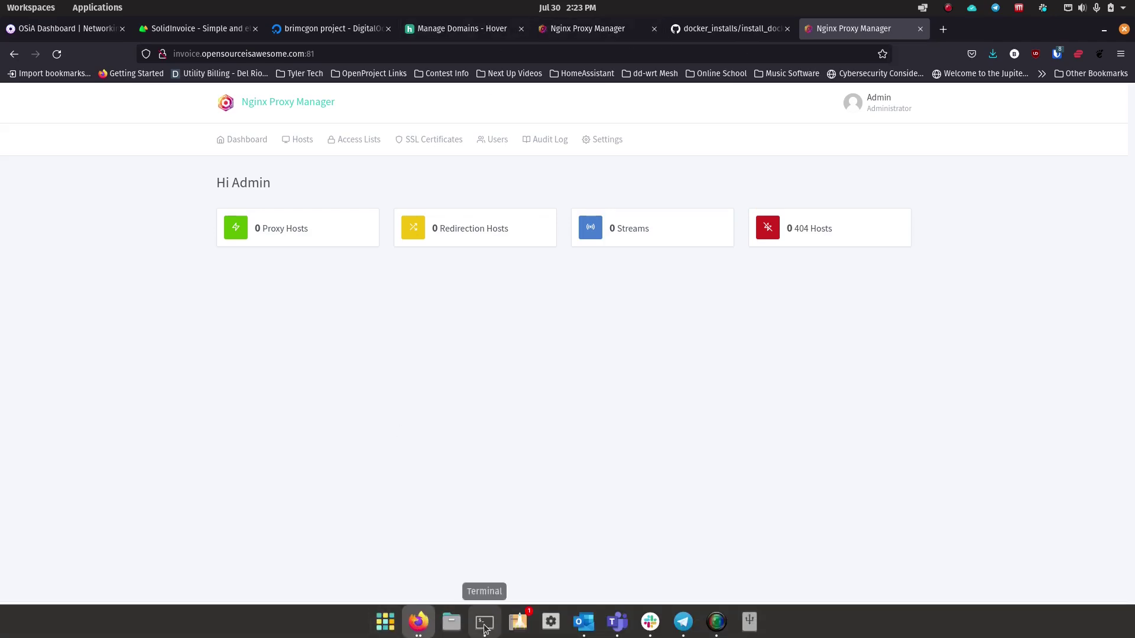
left_click(485, 622)
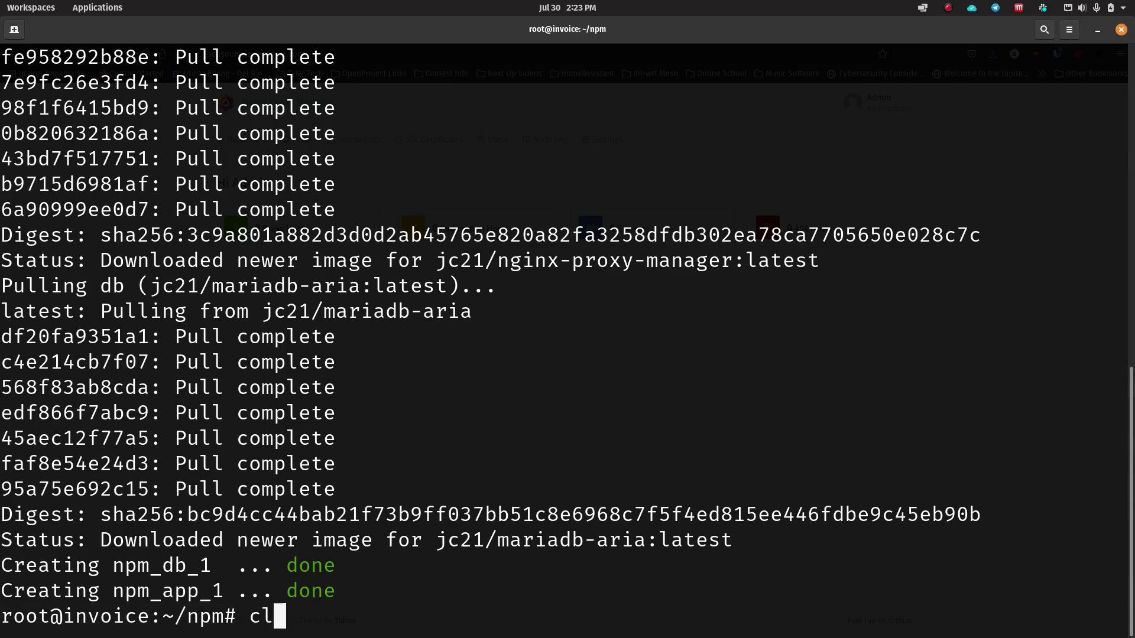
key("ctrl+l")
type("cd ..")
key("Return")
type("clear")
key("Return")
type("cd soli")
key("BackSpace")
type("sol")
key("Tab")
key("Return")
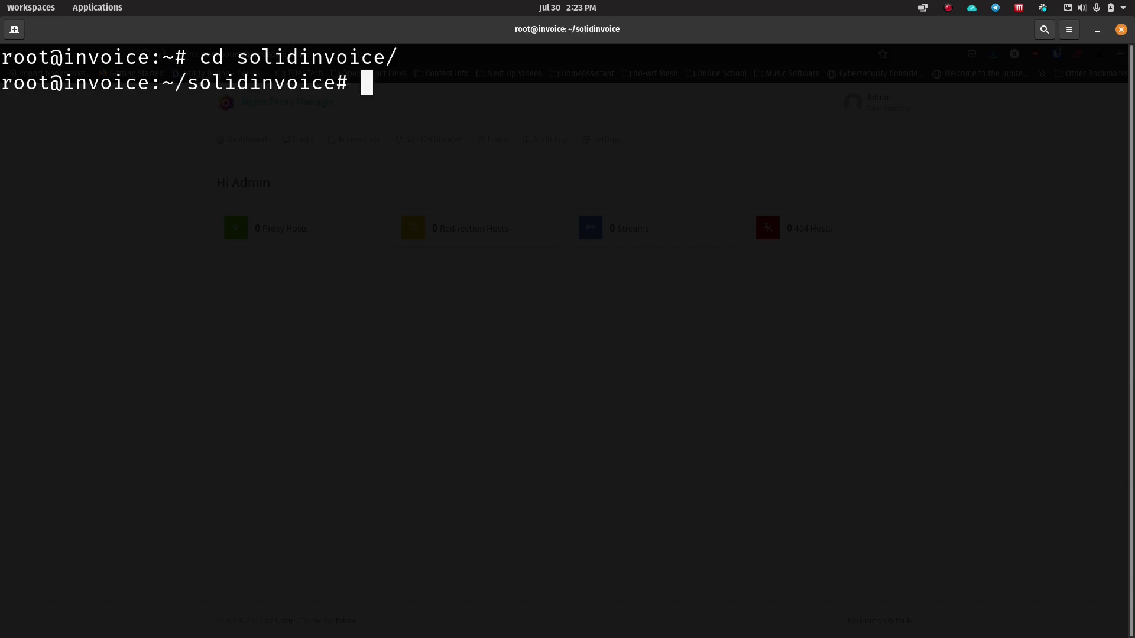
type("cd ..")
key("Return")
type("ls")
key("Return")
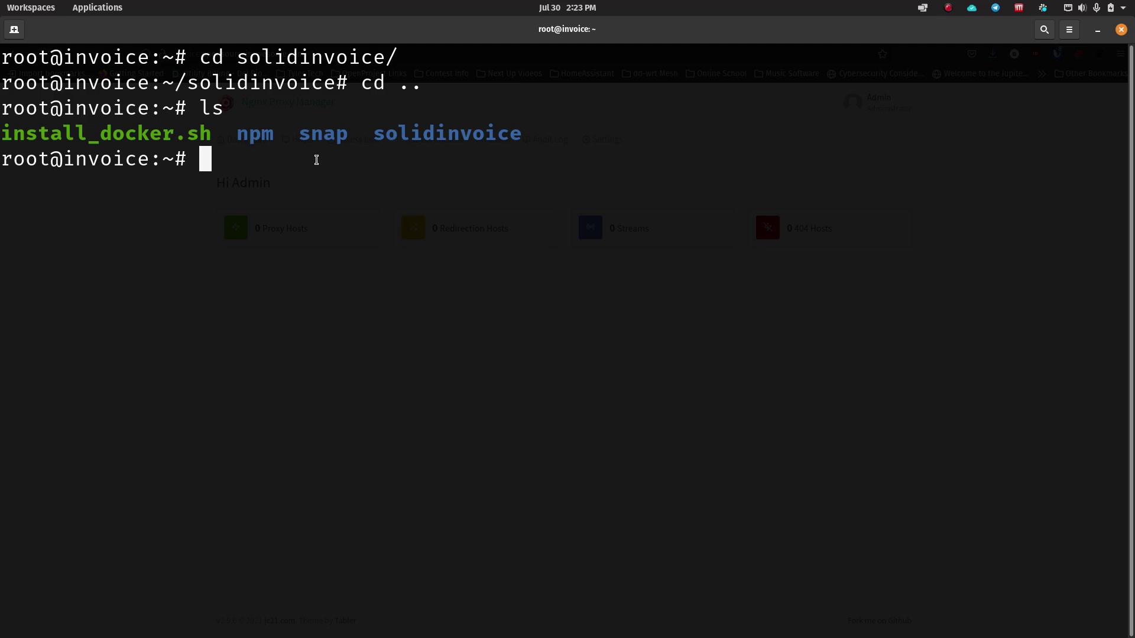
Enter the solidinvoice folder and run docker-compose up -d to create the db and app containers
type("cd sol")
key("Tab")
key("Return")
type("docker")
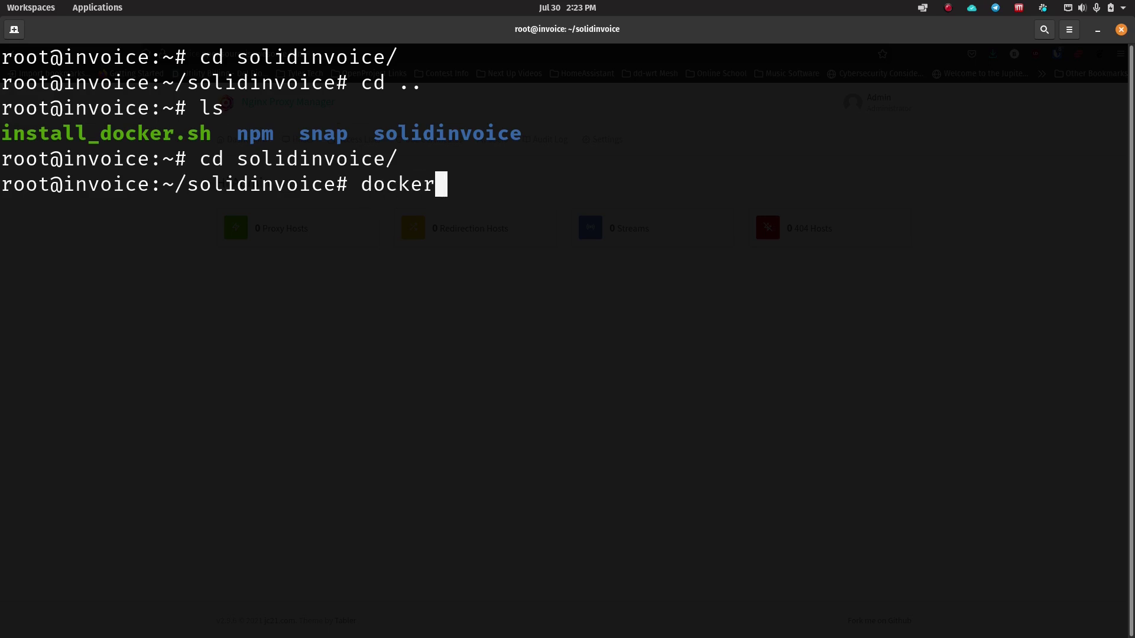
type("-compose up -d")
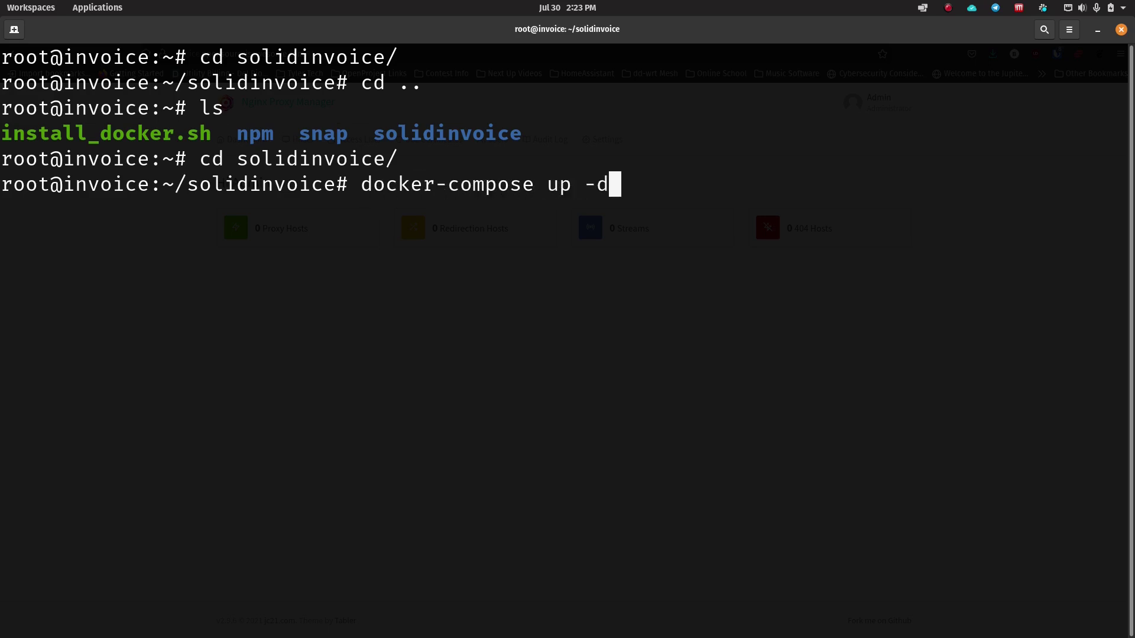
key("Return")
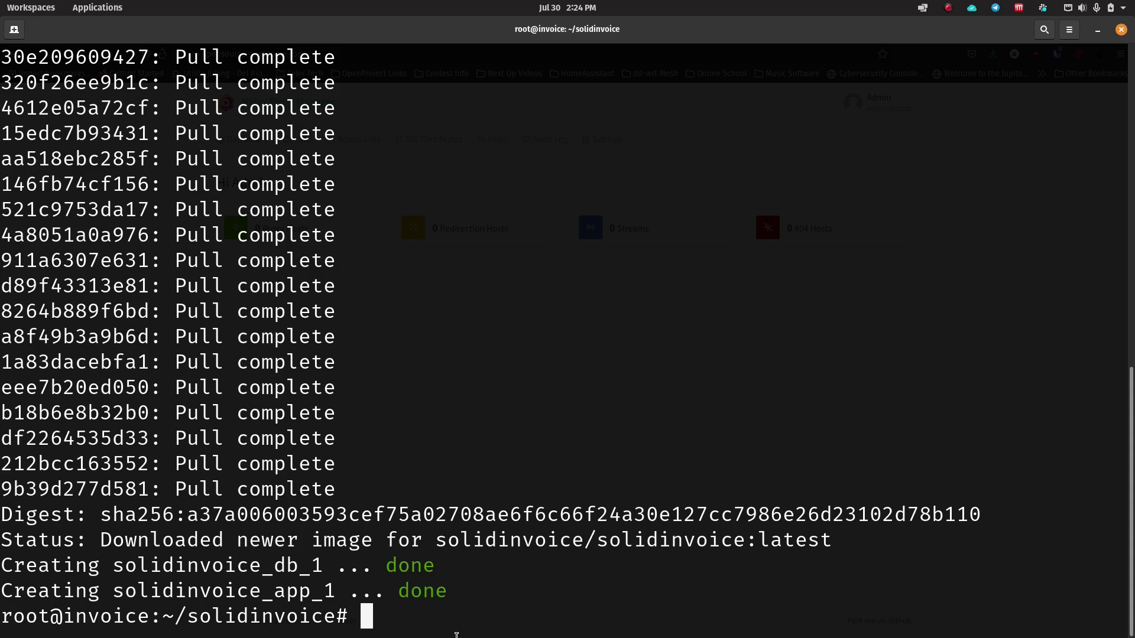
mouse_move(463, 636)
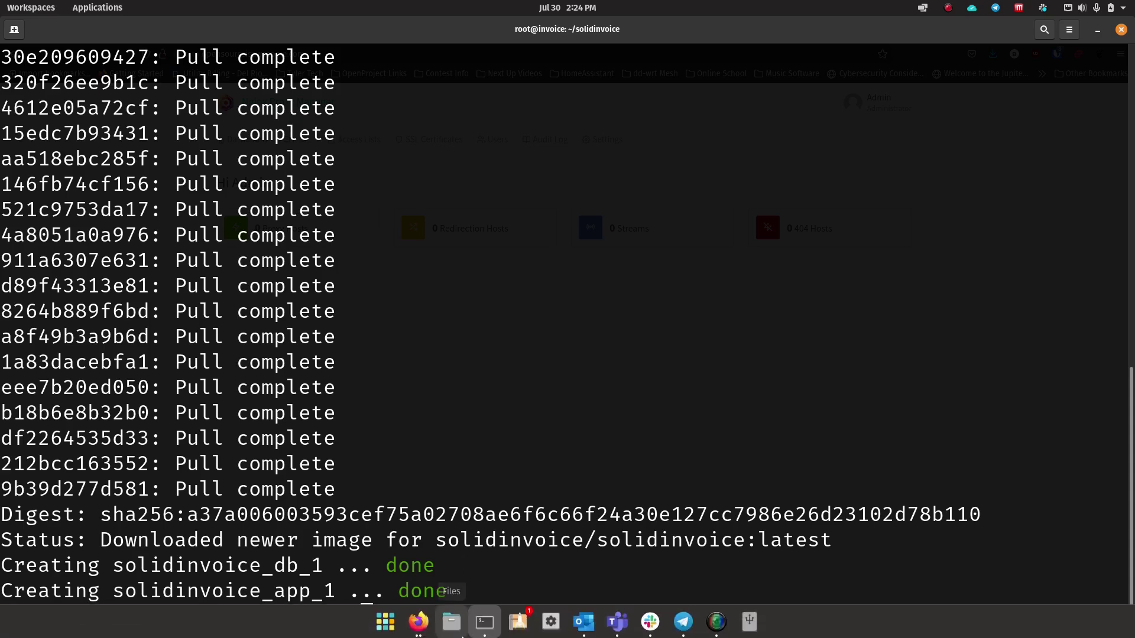
Load invoice.opensourceisawesome.com:8000 in a new tab to view SolidInvoice's Requirements Check
left_click(418, 632)
key("ctrl+t")
left_click(439, 58)
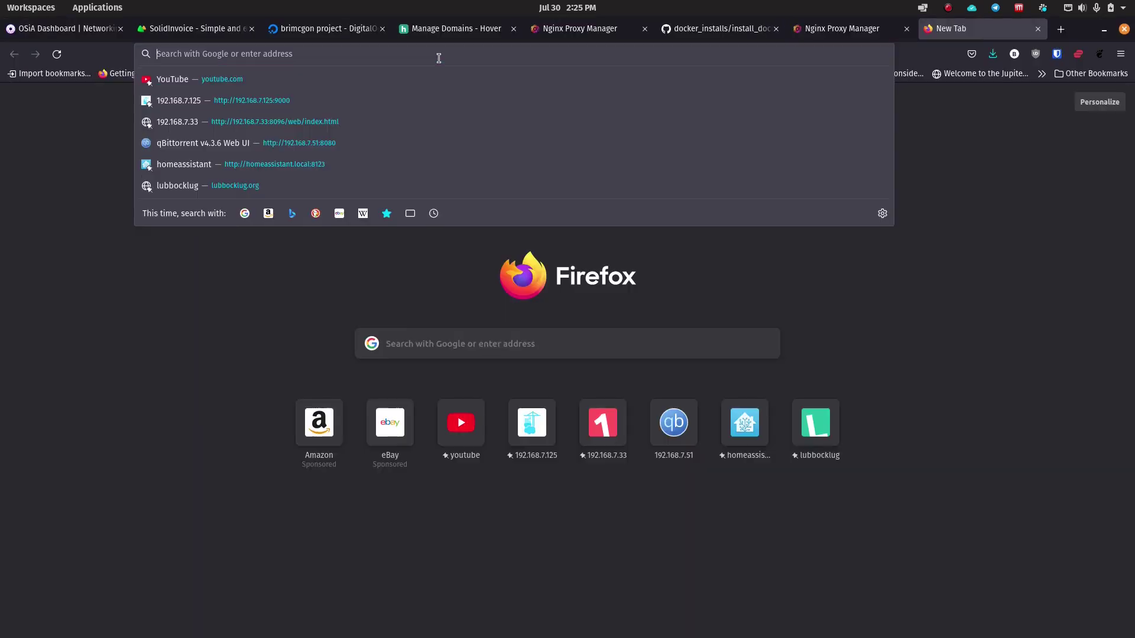
type("invoic")
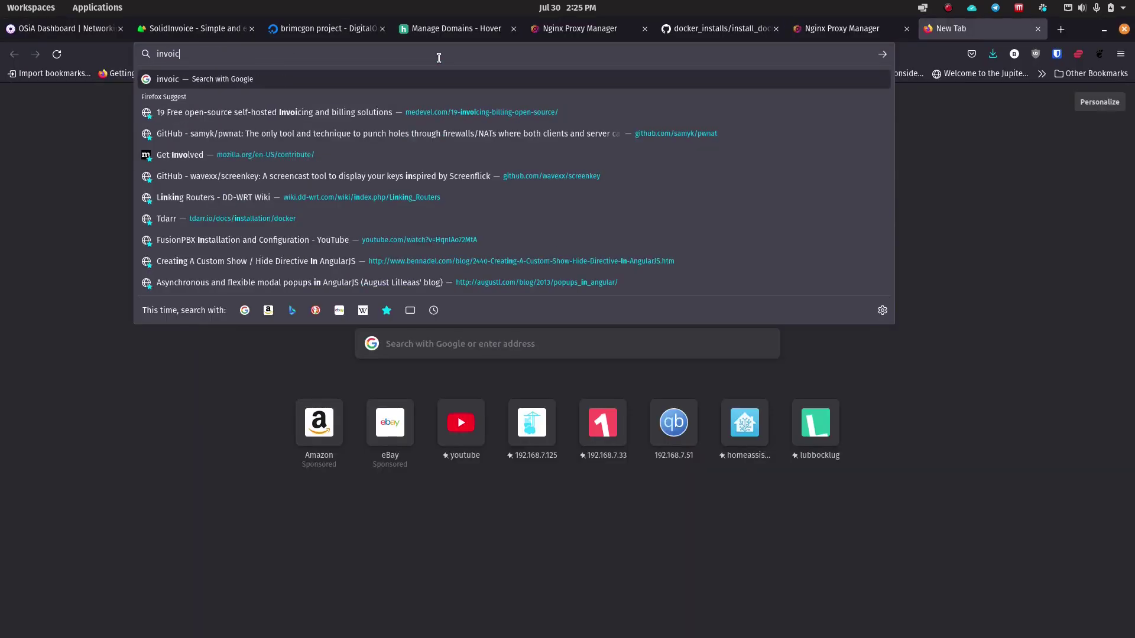
type("e.opensourc")
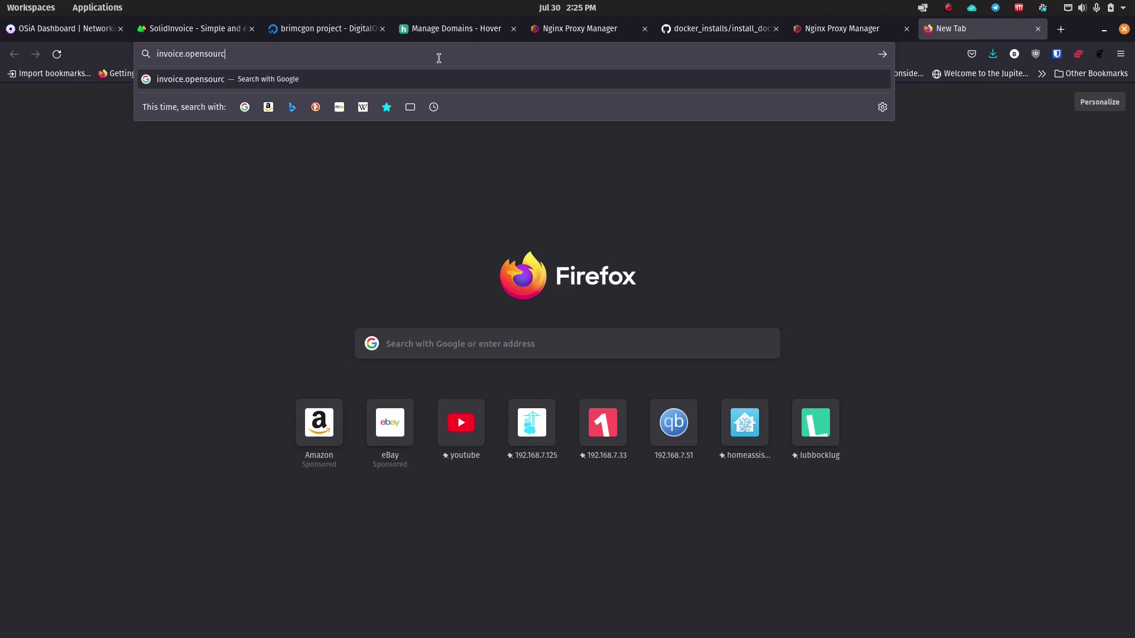
type("eisawesome.com:")
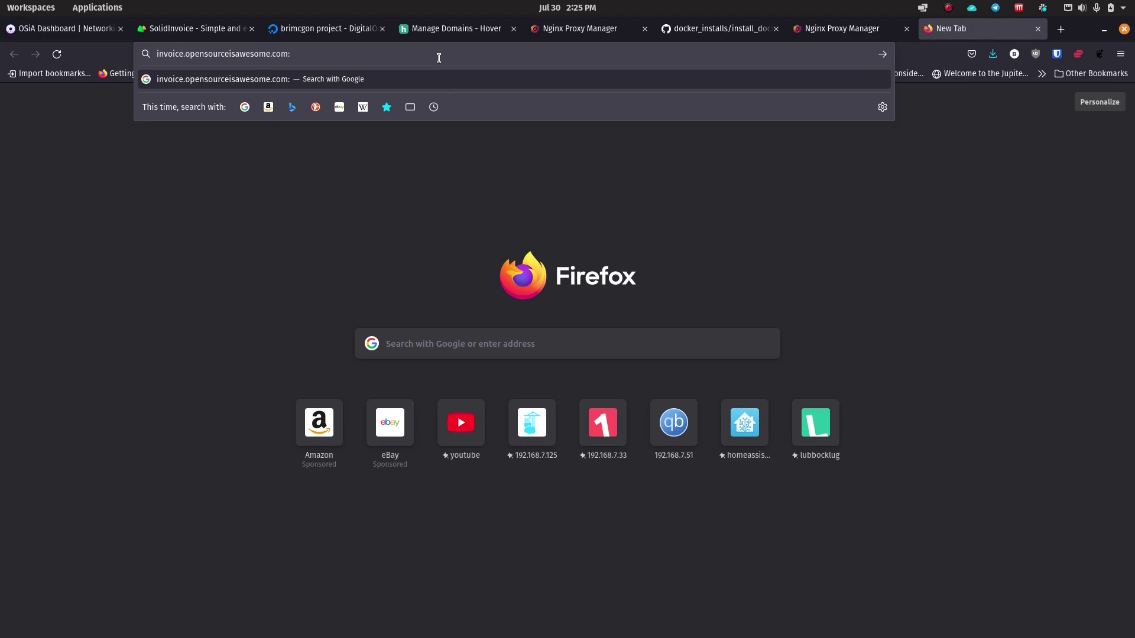
type("8000")
key("Return")
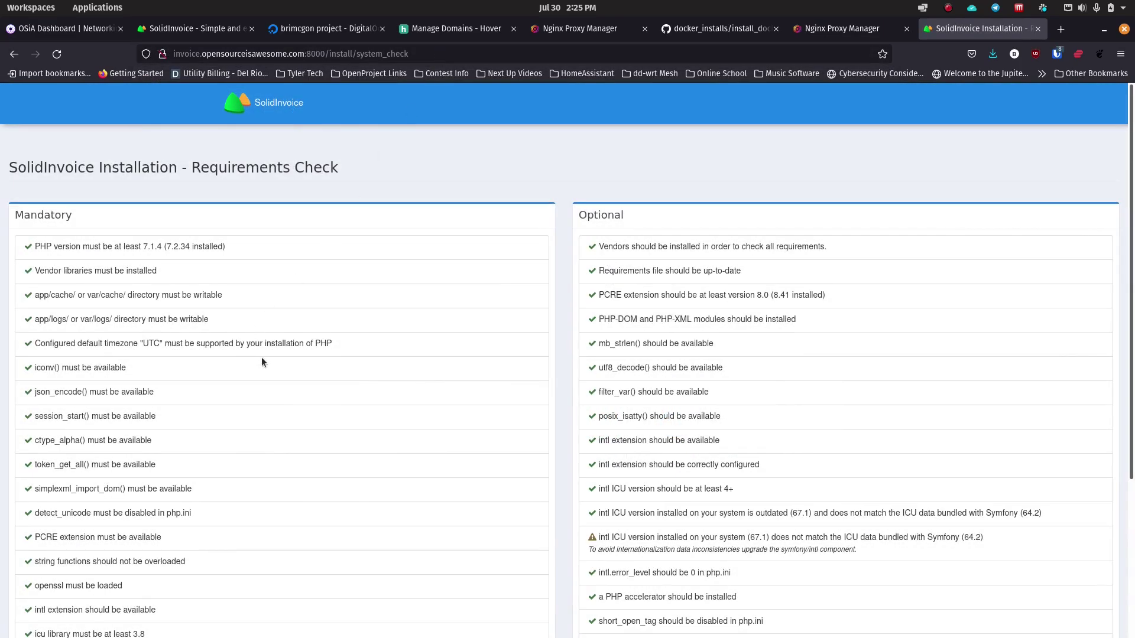
scroll(135, 320, "down", 5)
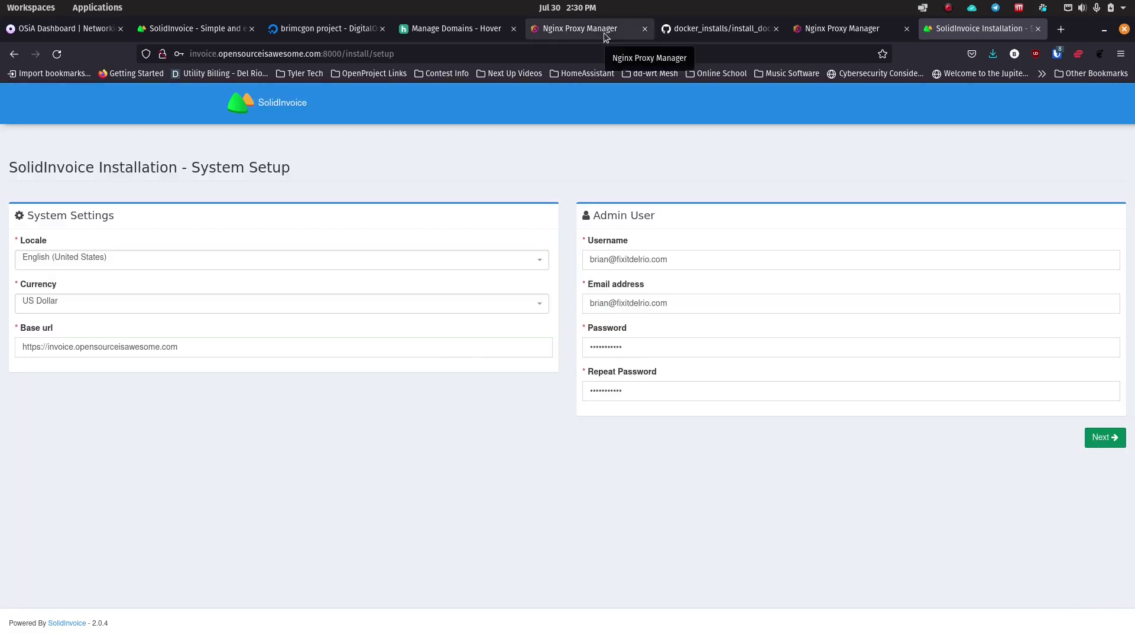
left_click(604, 33)
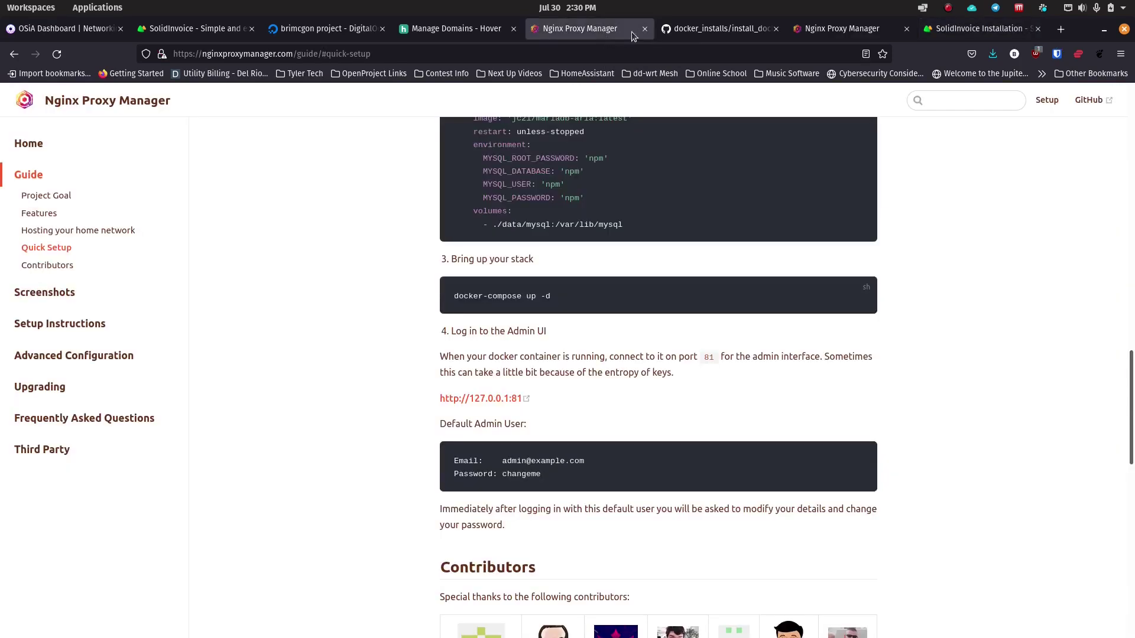
Start a new proxy host under Hosts > Proxy Hosts with domain invoice.opensourceisawesome.com
left_click(829, 32)
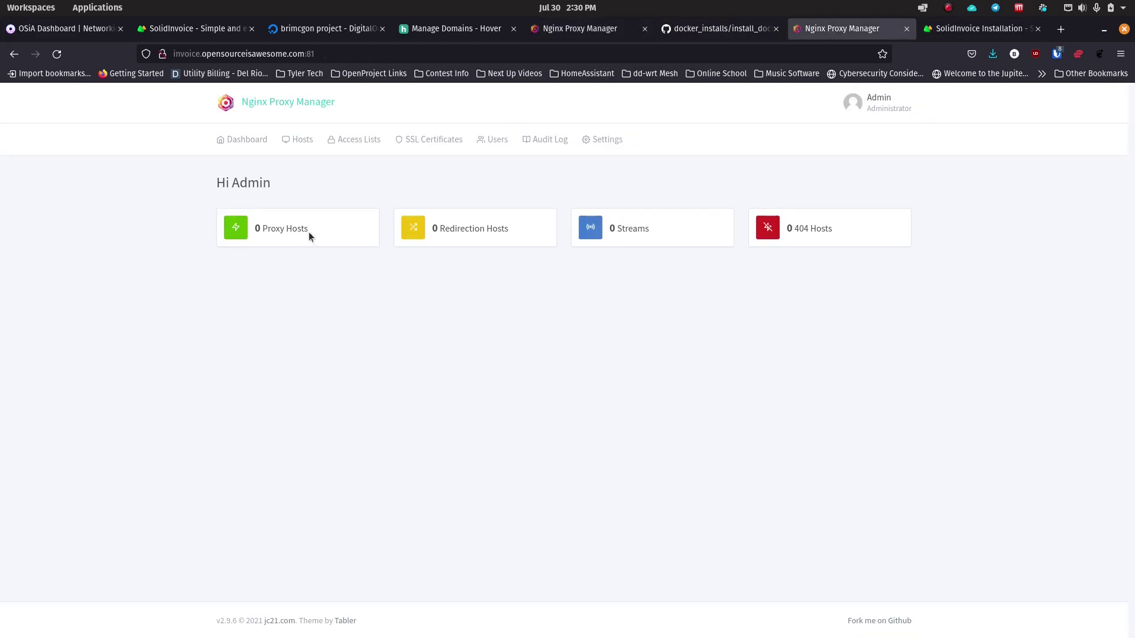
left_click(300, 141)
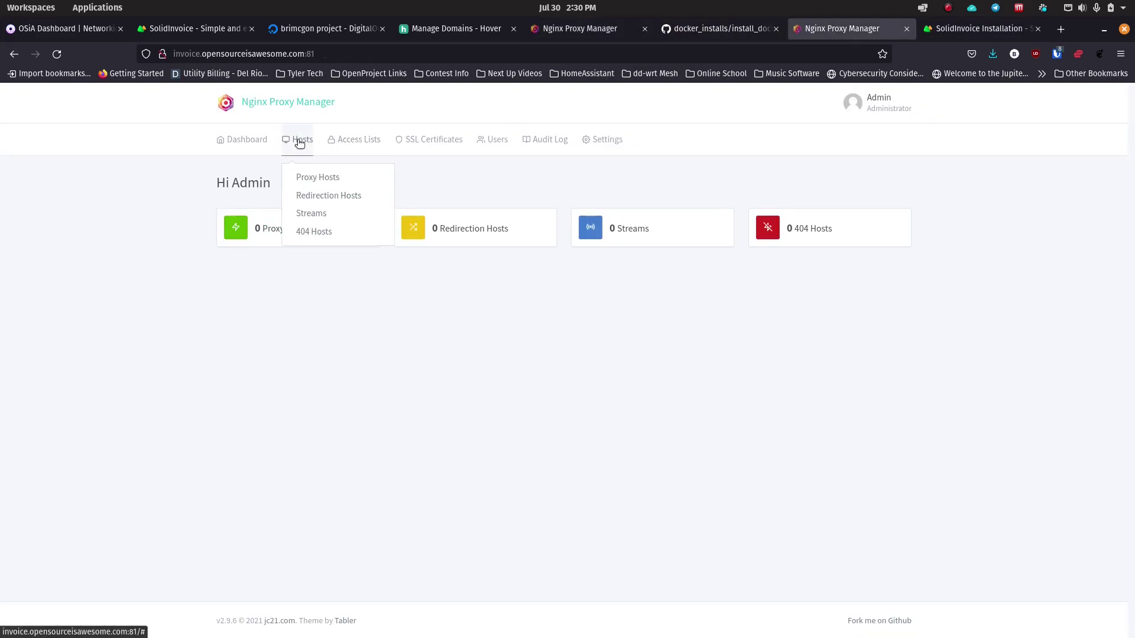
left_click(303, 179)
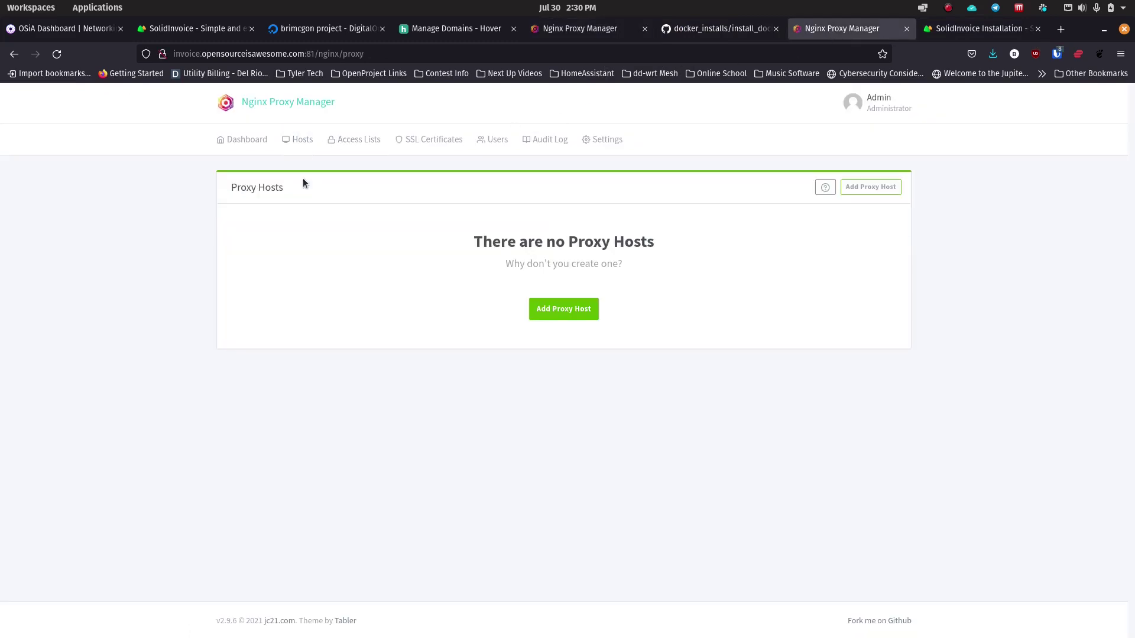
left_click(552, 311)
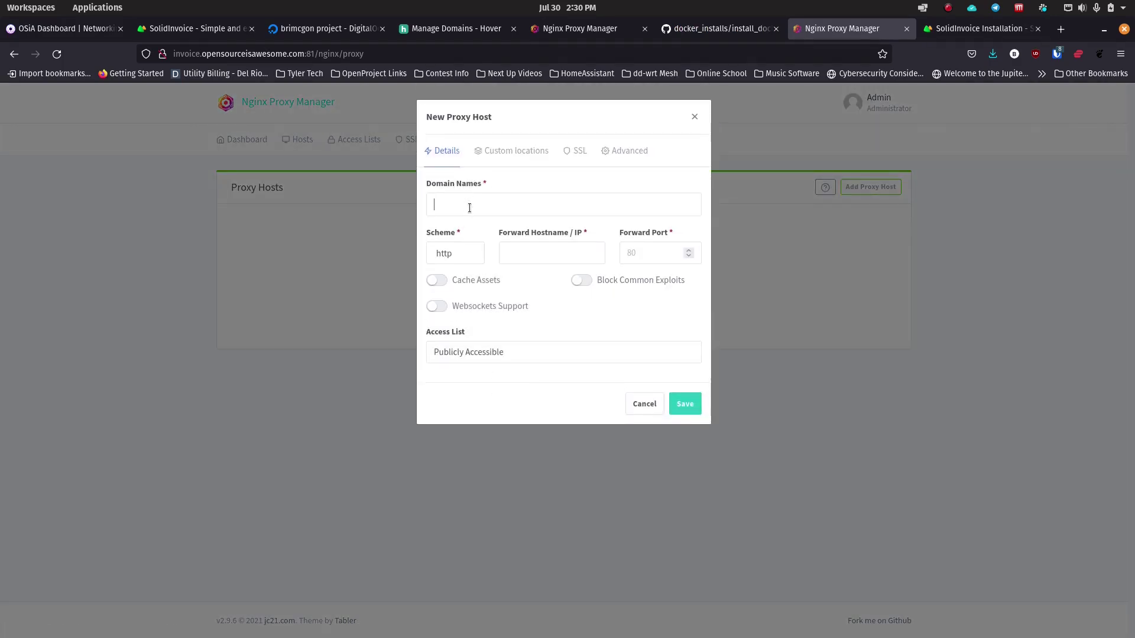
type("invoice.ope")
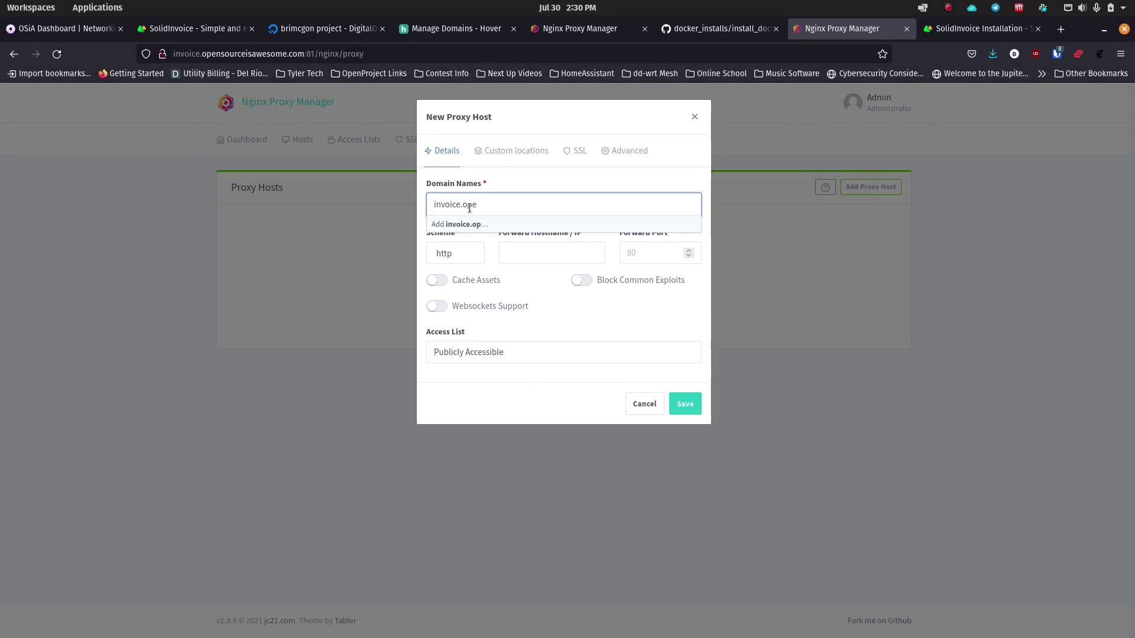
type("nsourceisawesome.com")
key("Return")
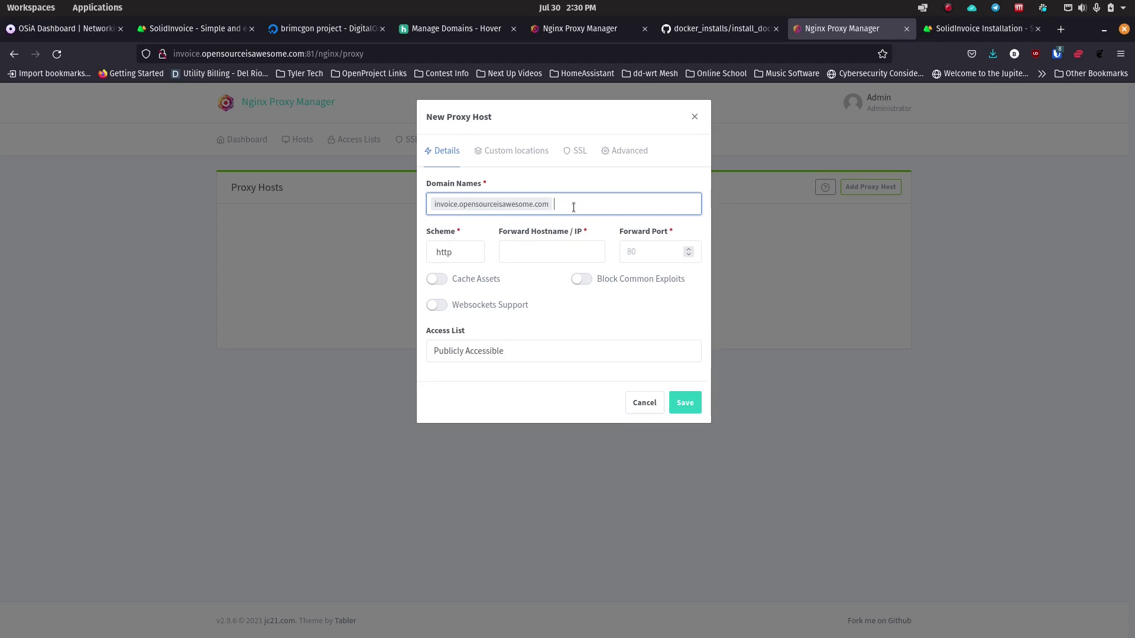
Forward it to the droplet IP 147.182.228.87, copied from DigitalOcean, on port 8000
left_click(510, 253)
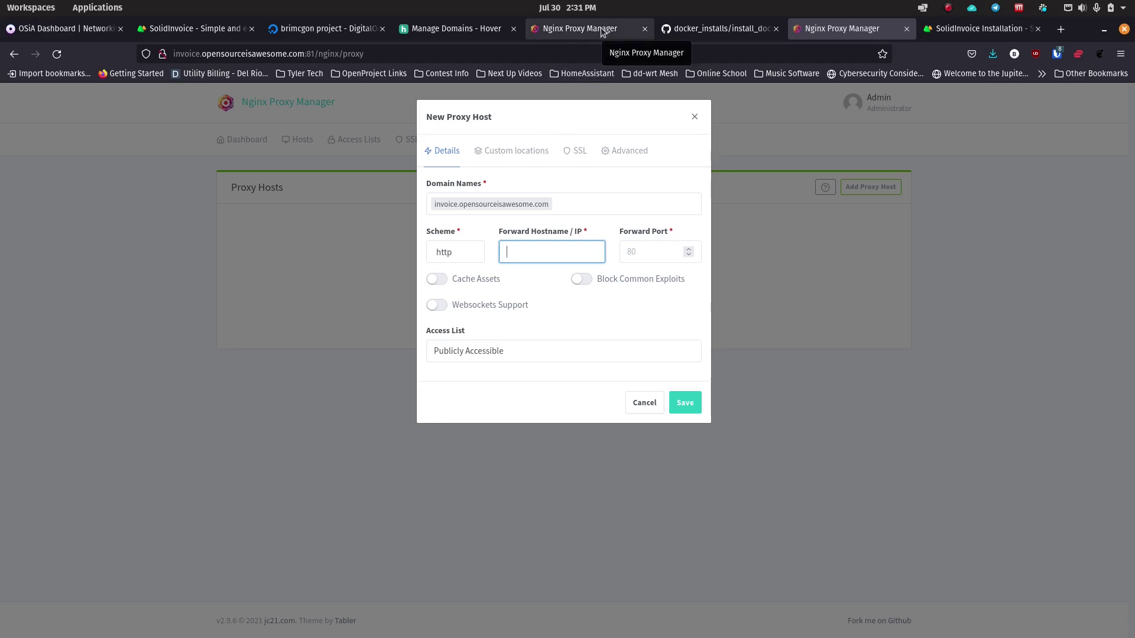
left_click(343, 31)
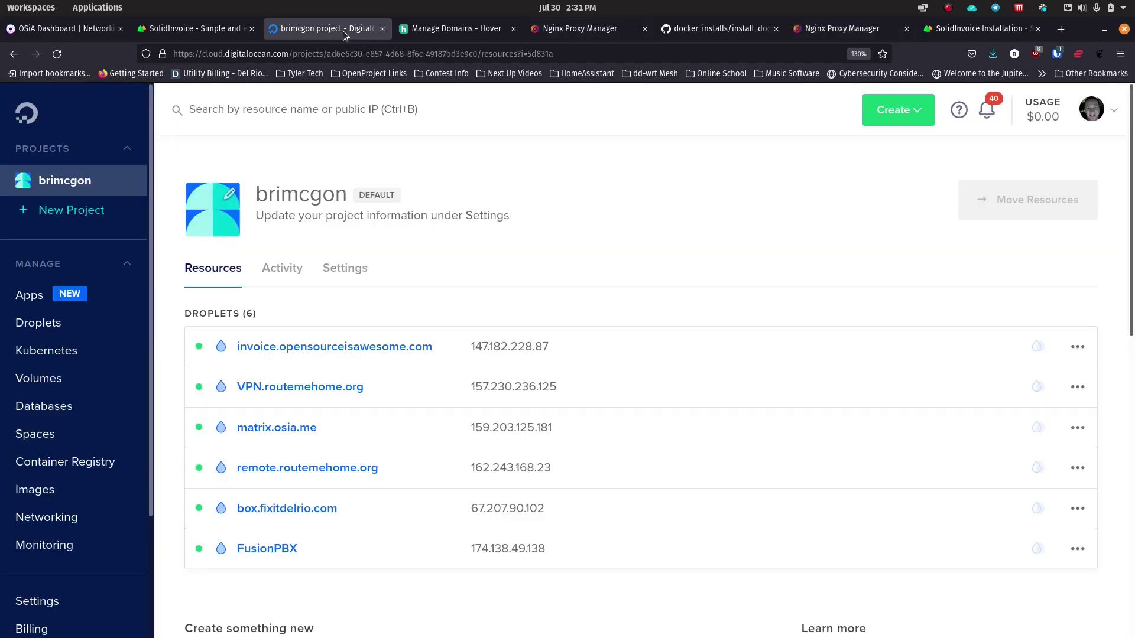
left_click(569, 349)
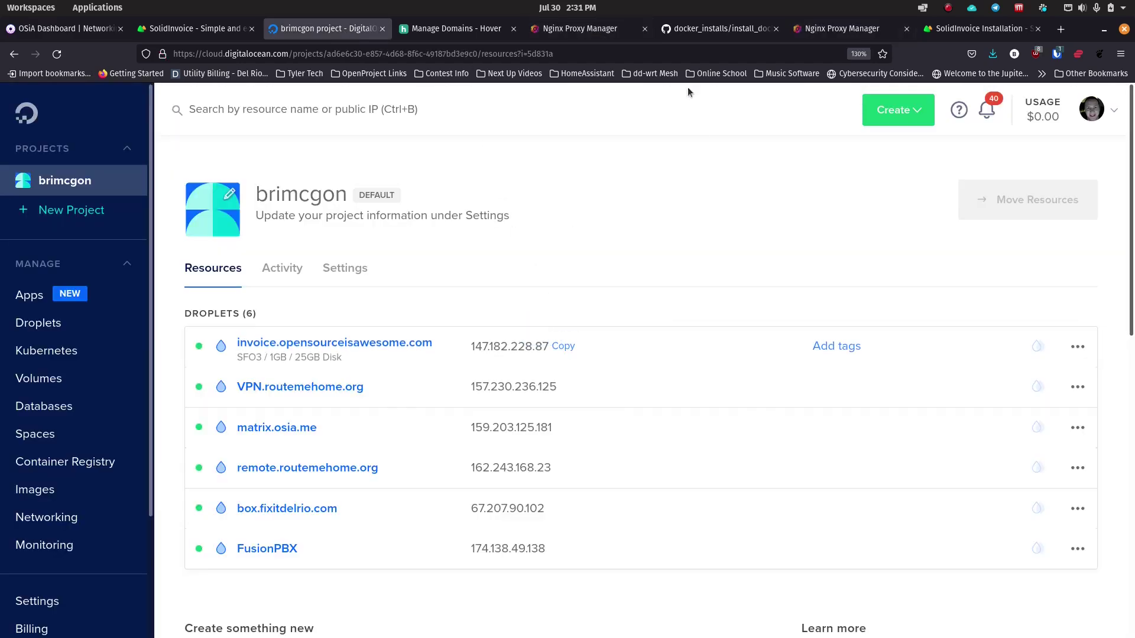
left_click(846, 30)
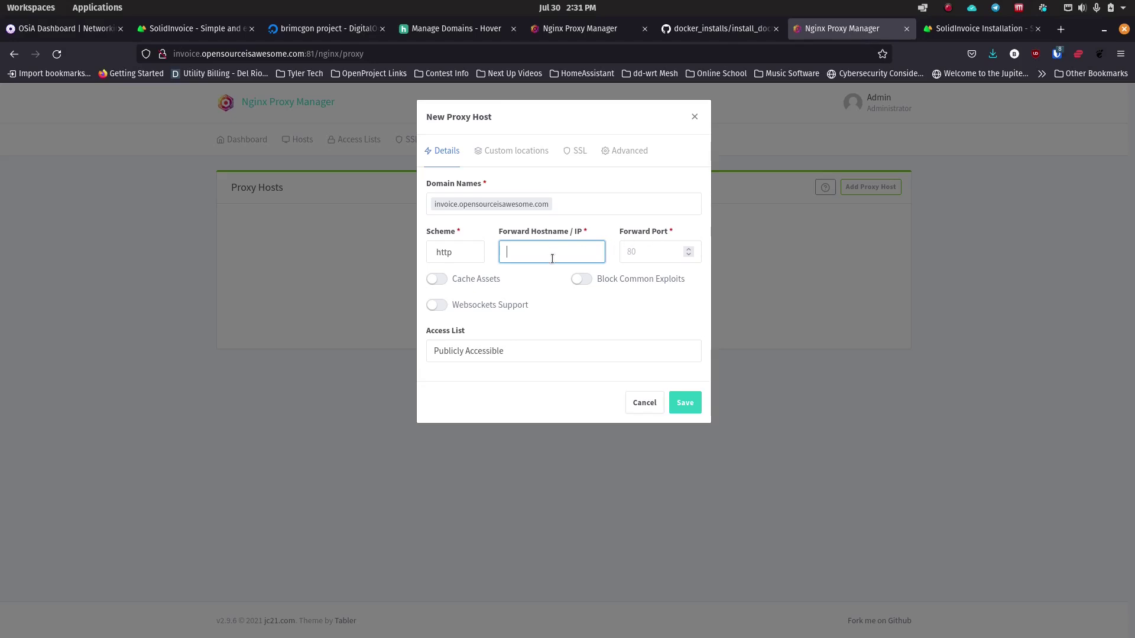
key("ctrl+v")
left_click(647, 255)
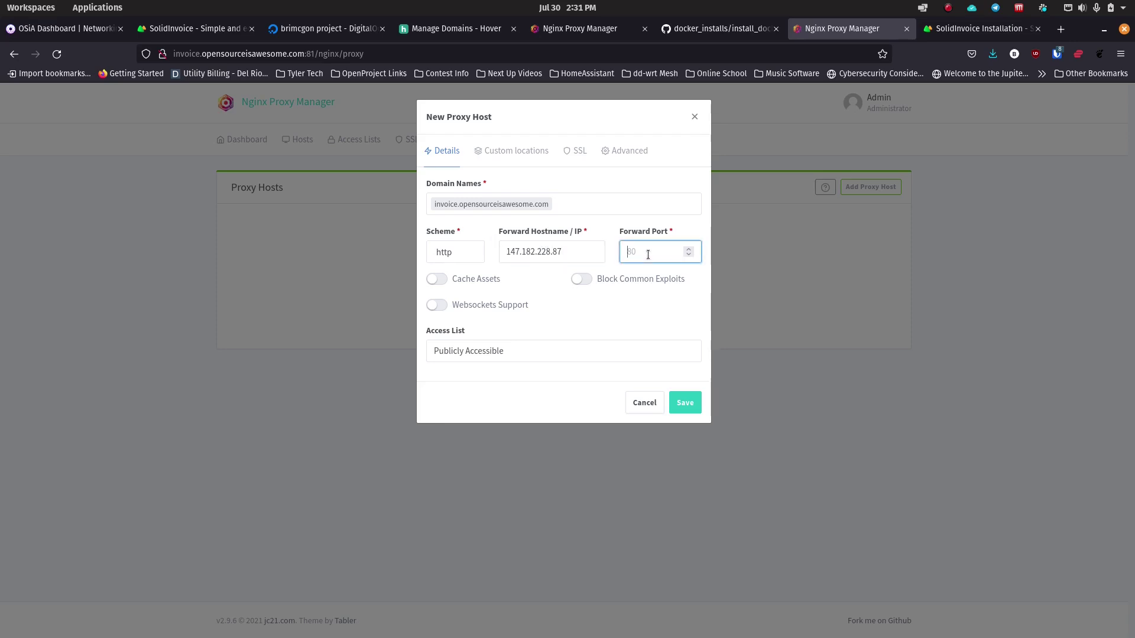
type("8000")
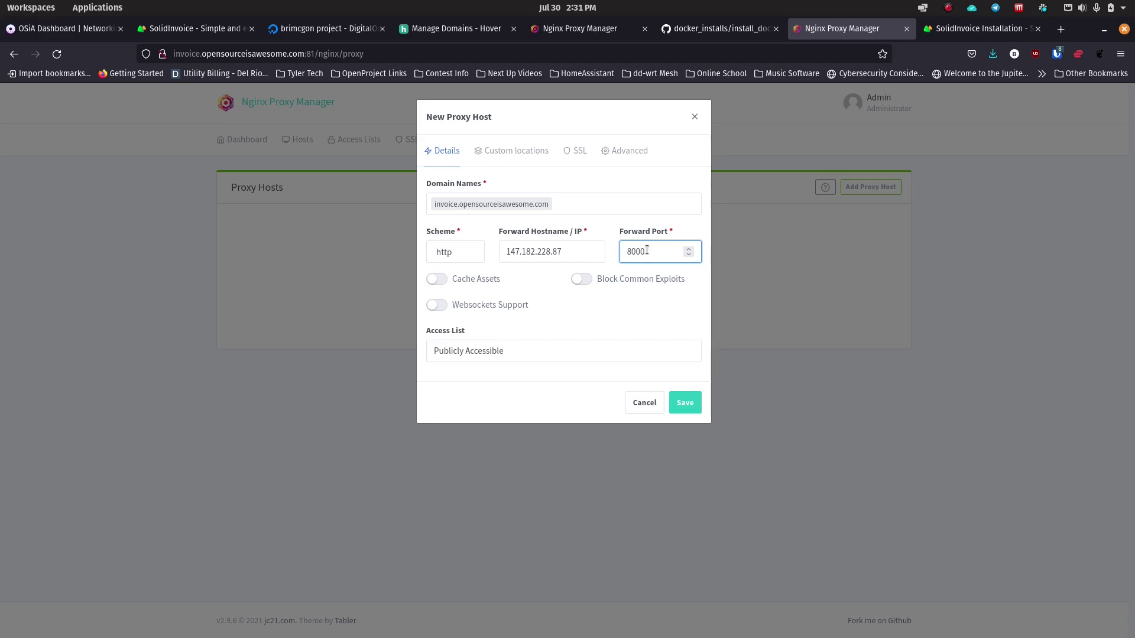
Enable Cache Assets and Block Common Exploits, save the proxy host, then test invoice.opensourceisawesome.com in a new tab
left_click(437, 279)
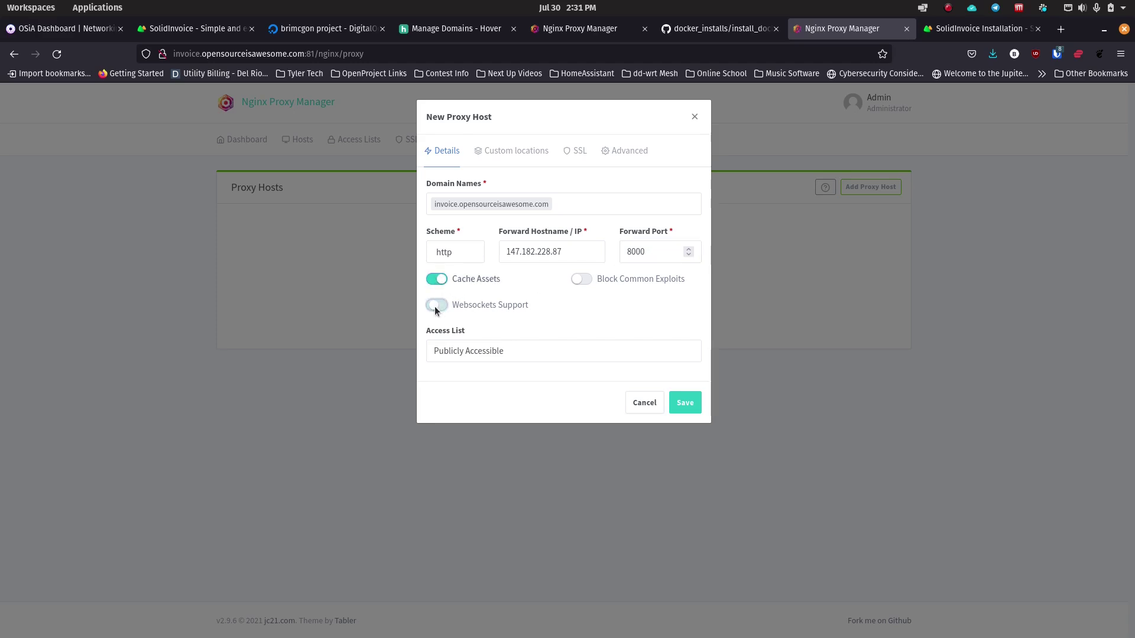
left_click(580, 279)
left_click(688, 402)
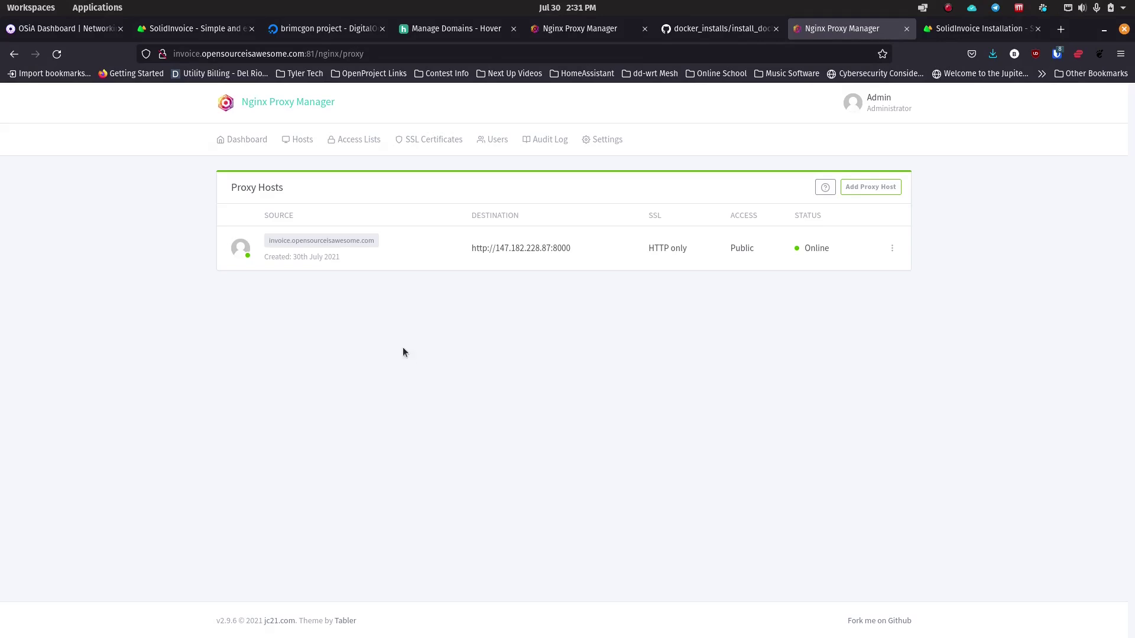
left_click(324, 246)
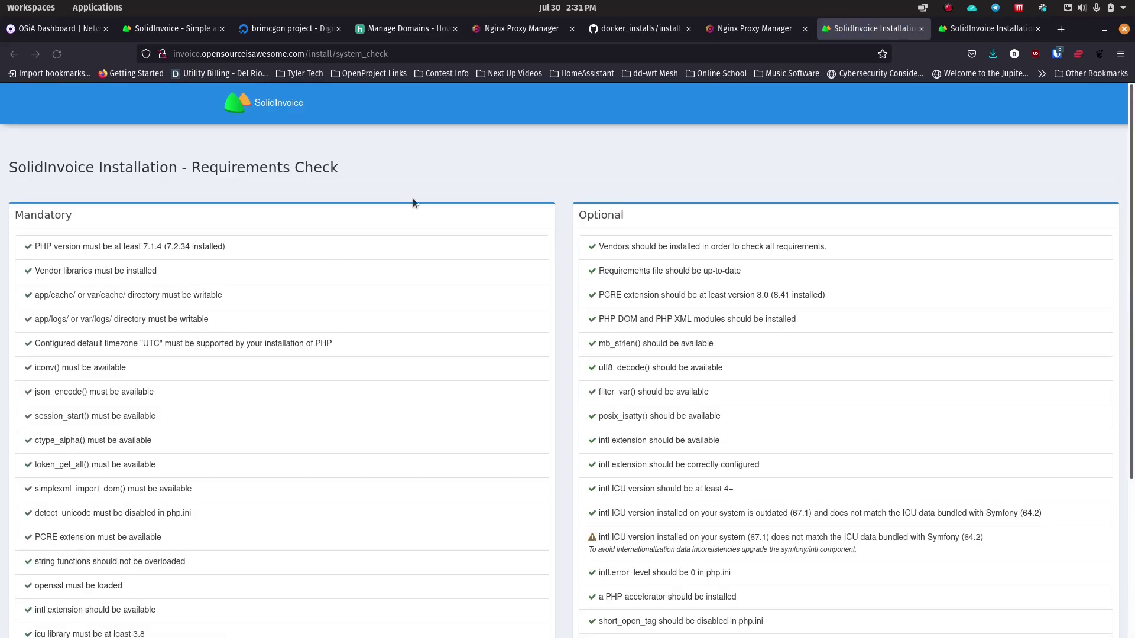
left_click(921, 31)
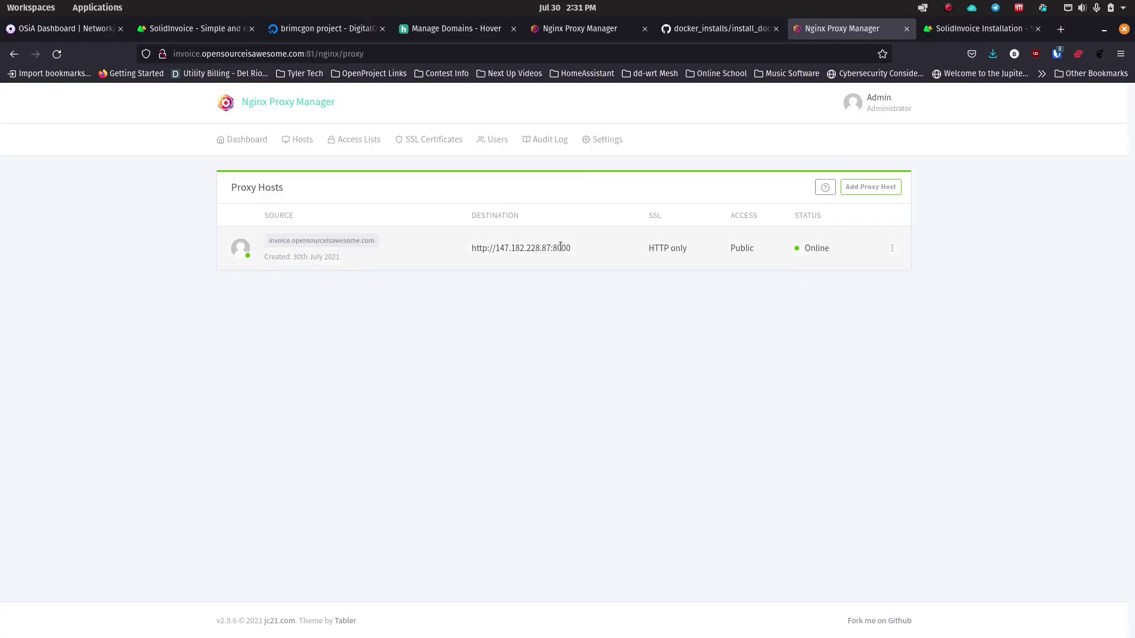
Request a new Let's Encrypt certificate for the invoice host with Force SSL, accepting the terms, and save
left_click(891, 248)
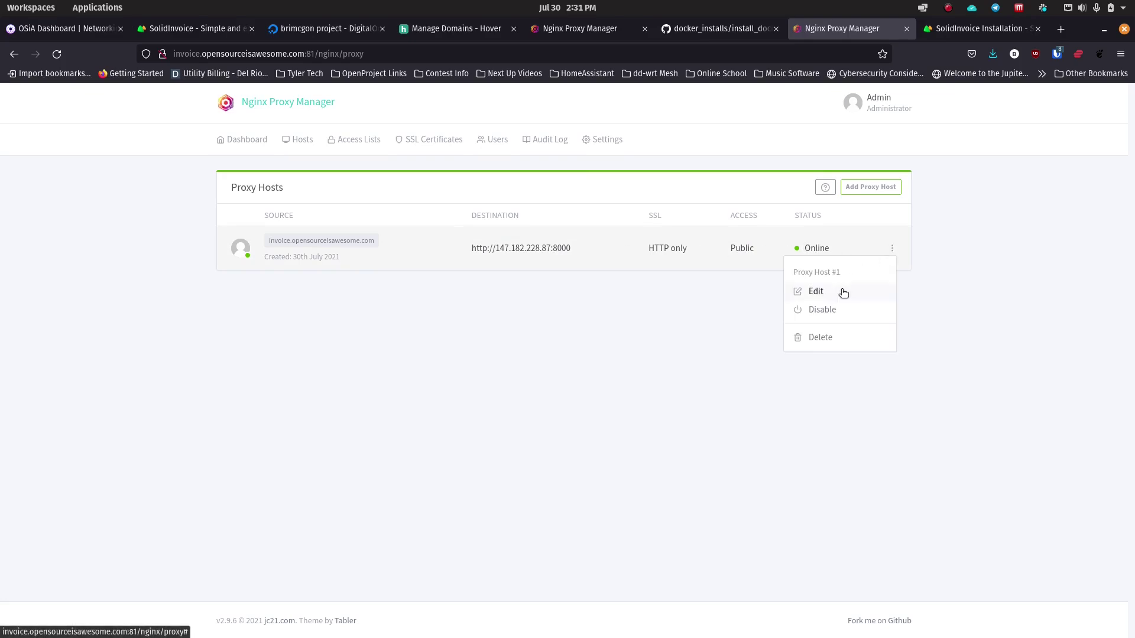
left_click(816, 291)
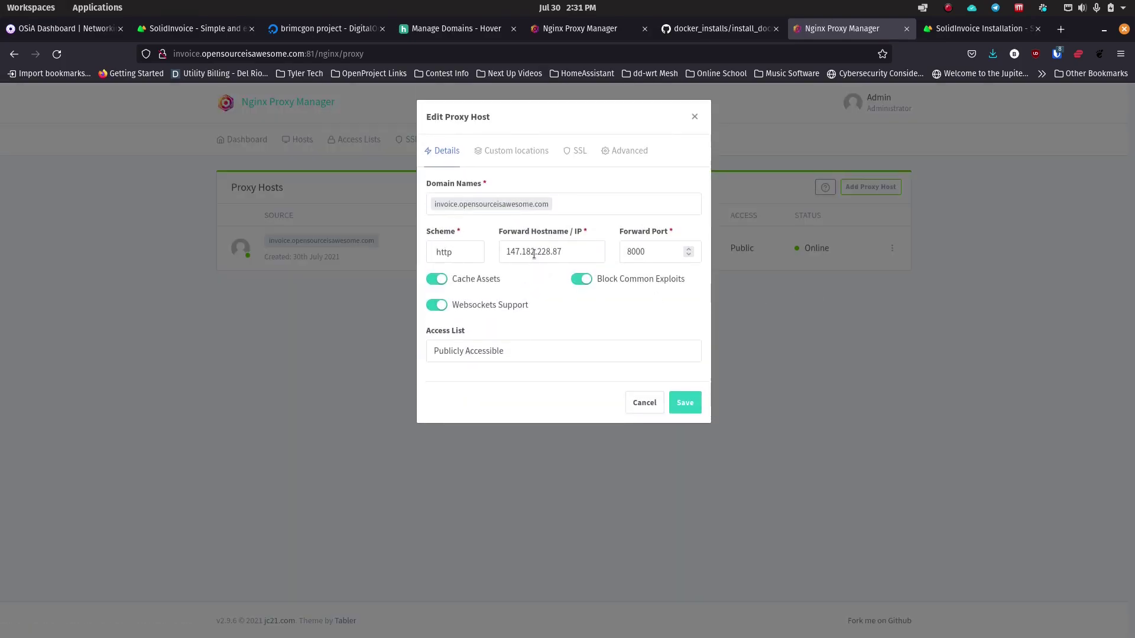
left_click(572, 153)
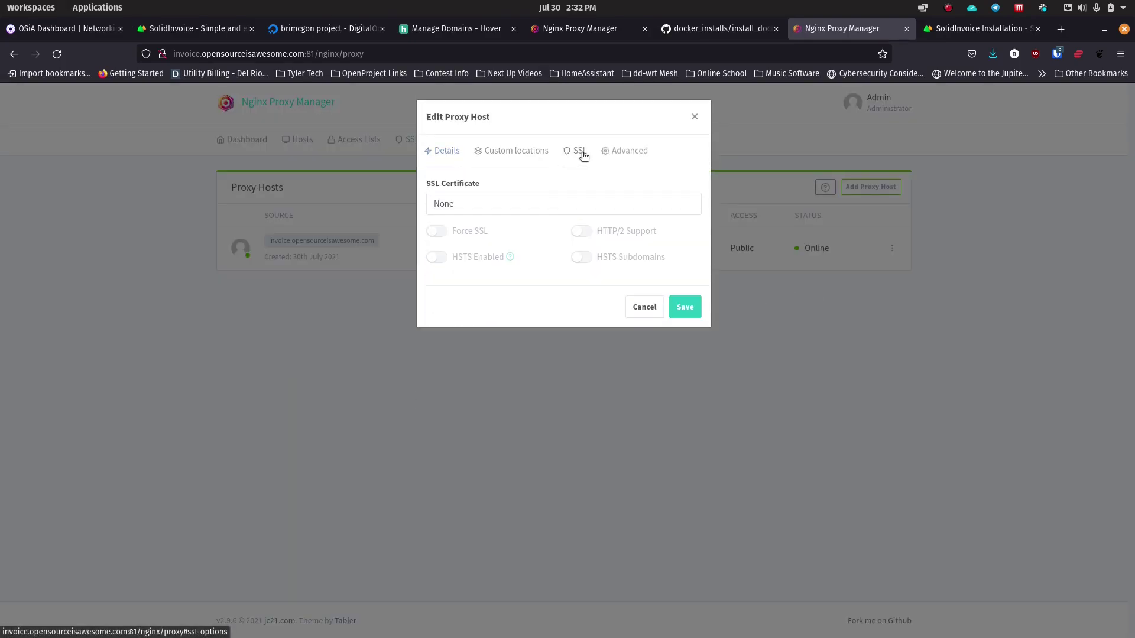
left_click(486, 208)
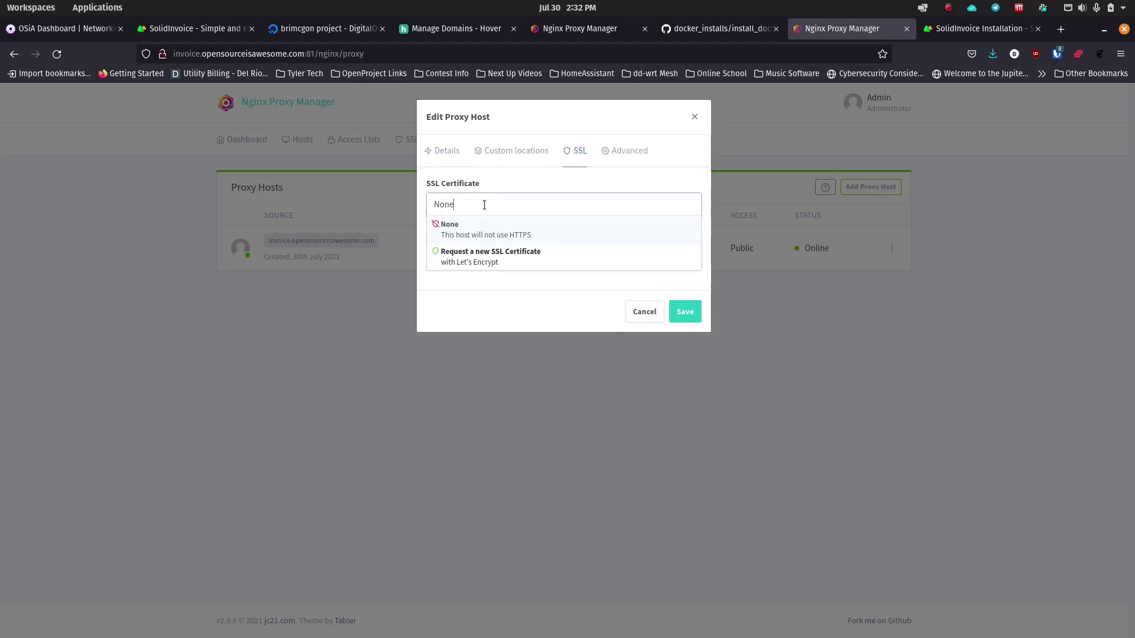
left_click(454, 255)
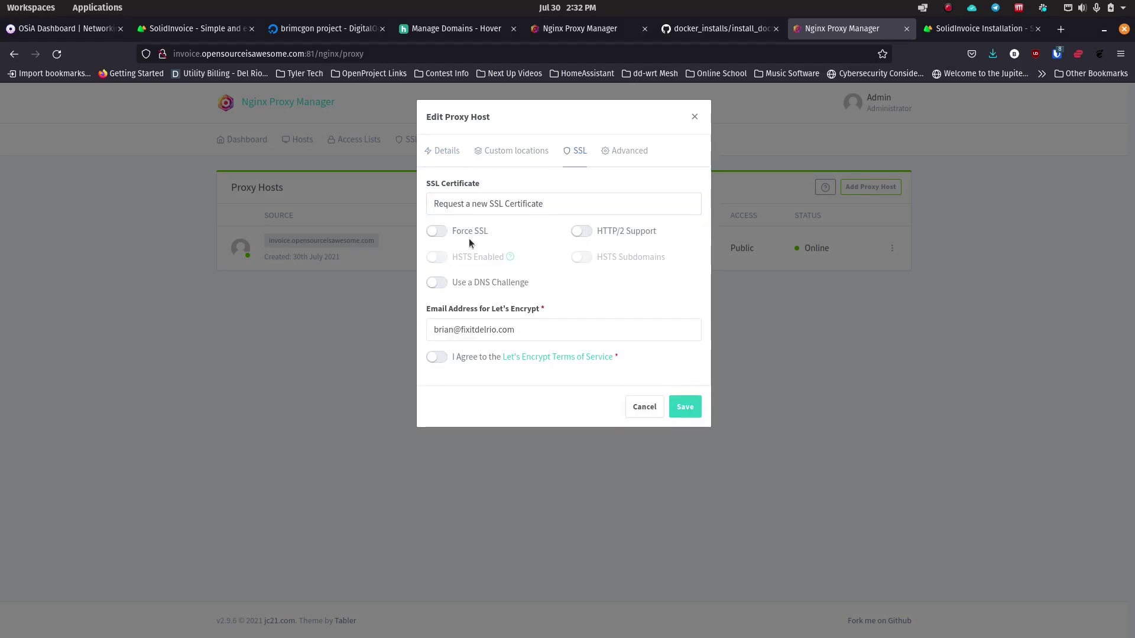
left_click(438, 232)
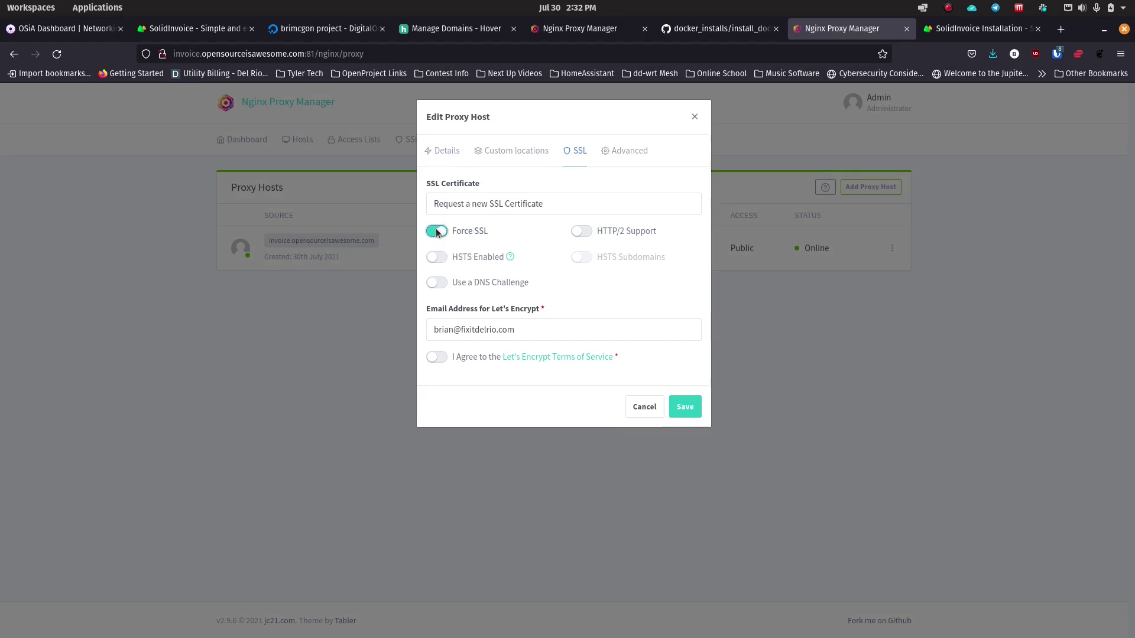
left_click(529, 329)
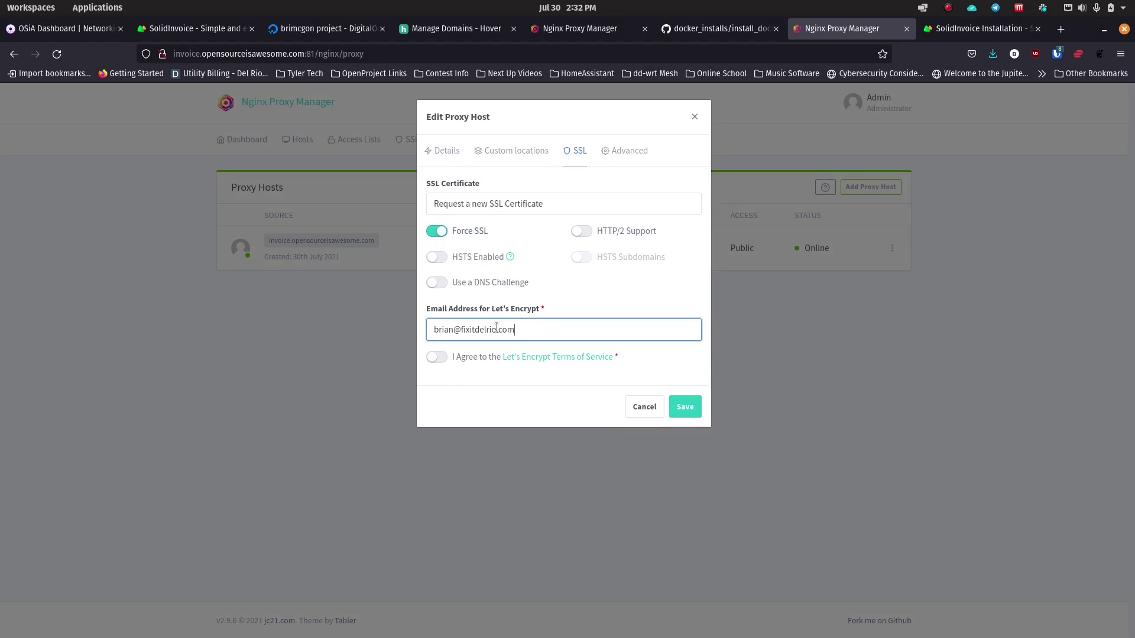
triple_click(509, 330)
left_click(544, 332)
left_click(436, 357)
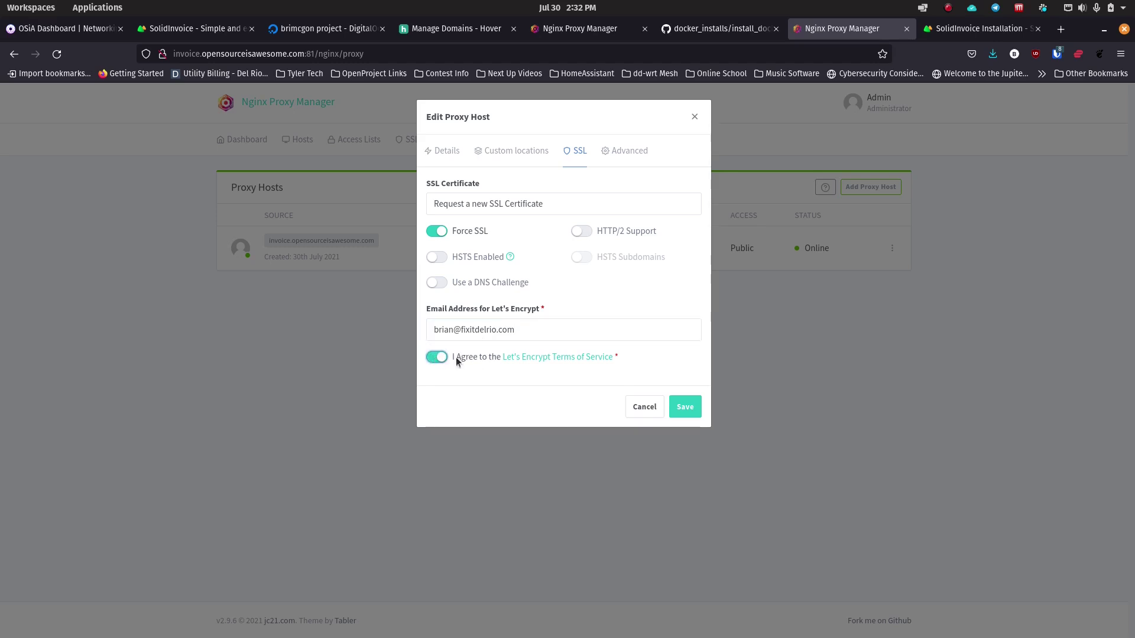
left_click(686, 408)
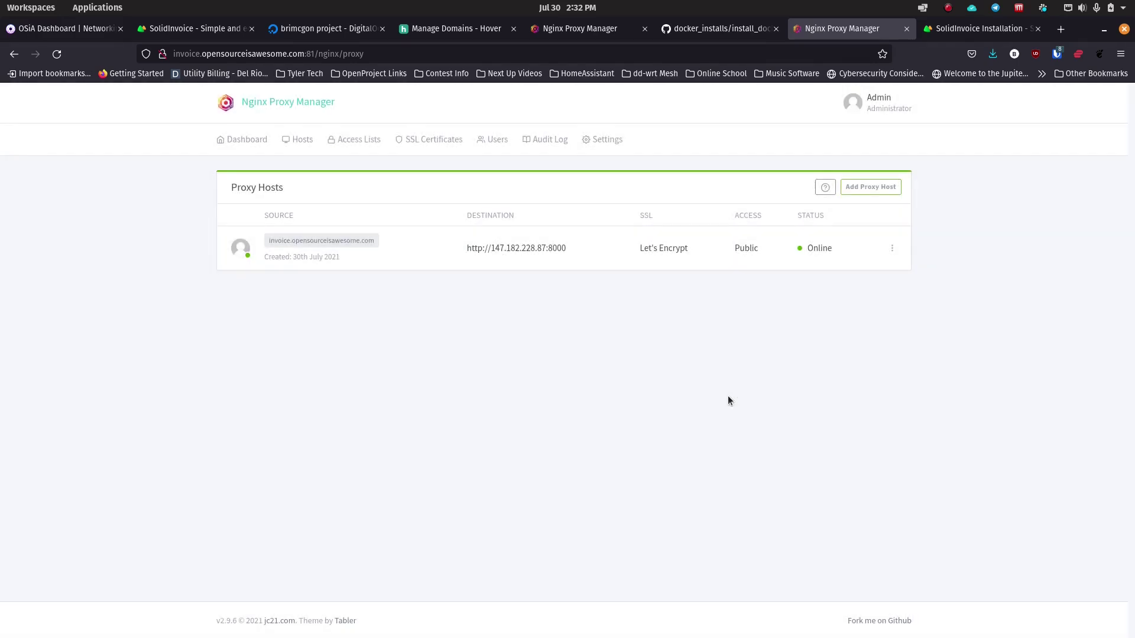
Open invoice.opensourceisawesome.com and continue past the Requirements Check with all mandatory checks passing
left_click(349, 243)
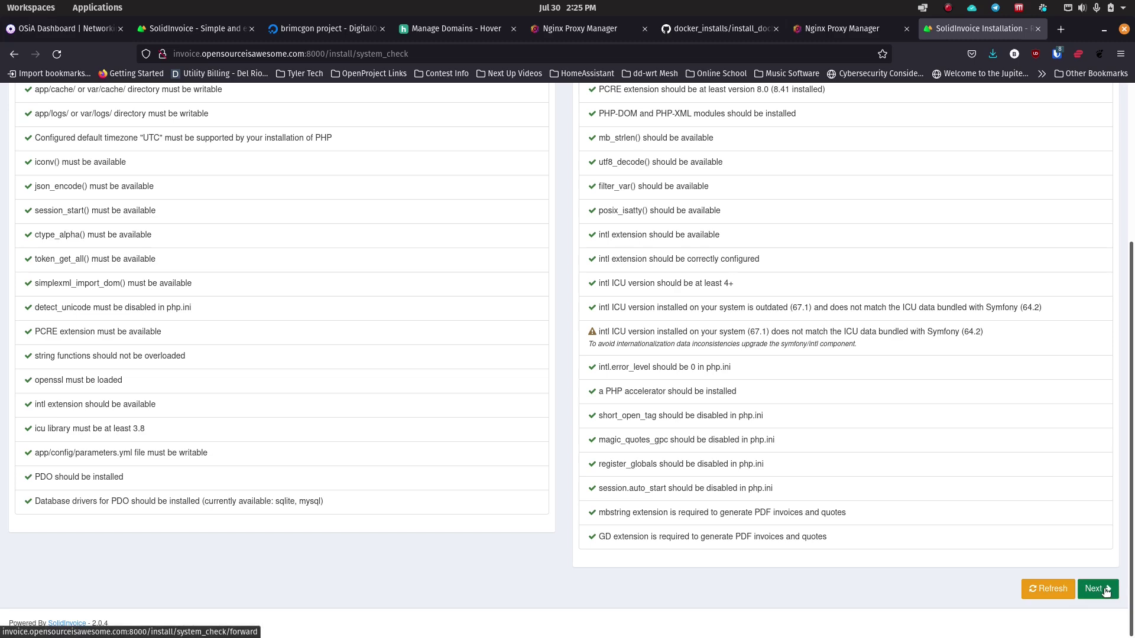
left_click(1097, 589)
scroll(747, 410, "down", 5)
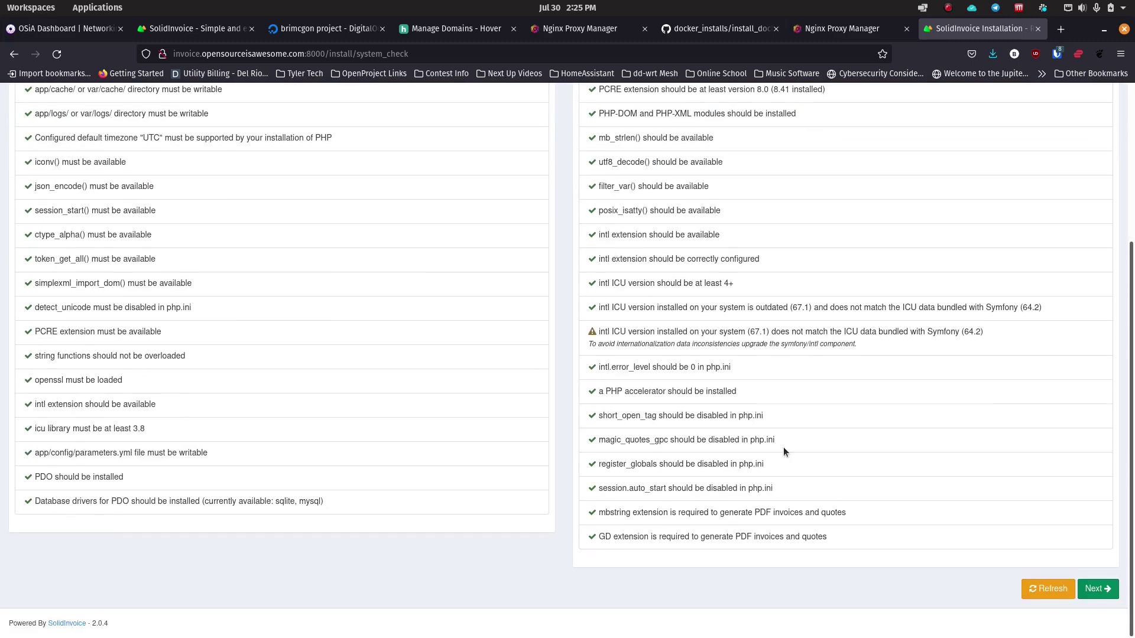
Advance to Database Config, choose the mysql driver, and select the Host value for replacement
left_click(1103, 589)
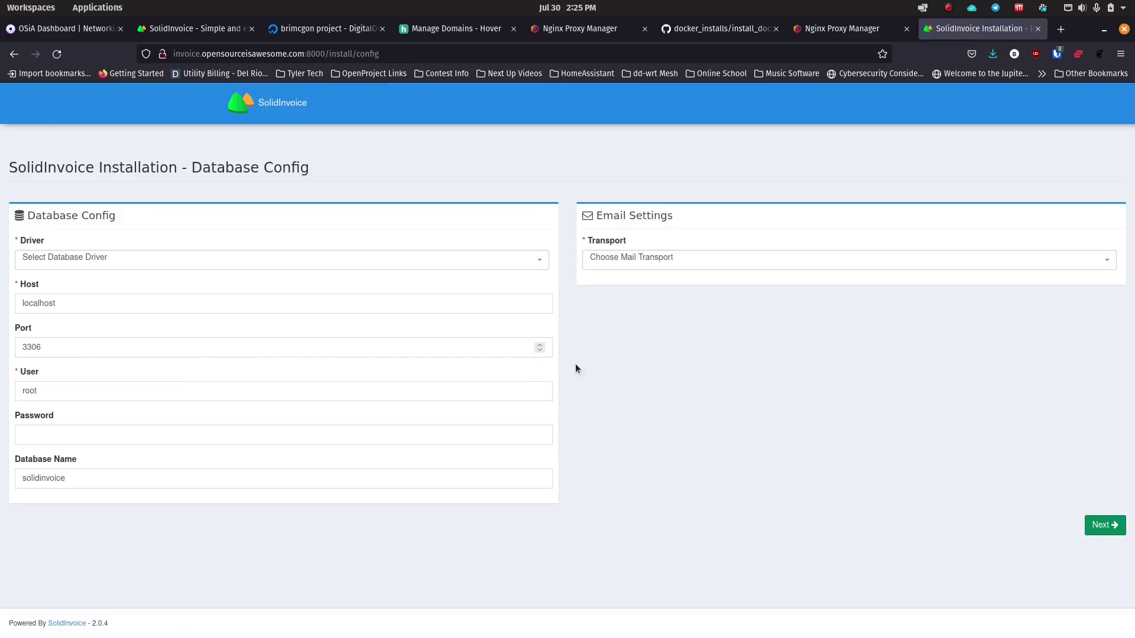
left_click(128, 264)
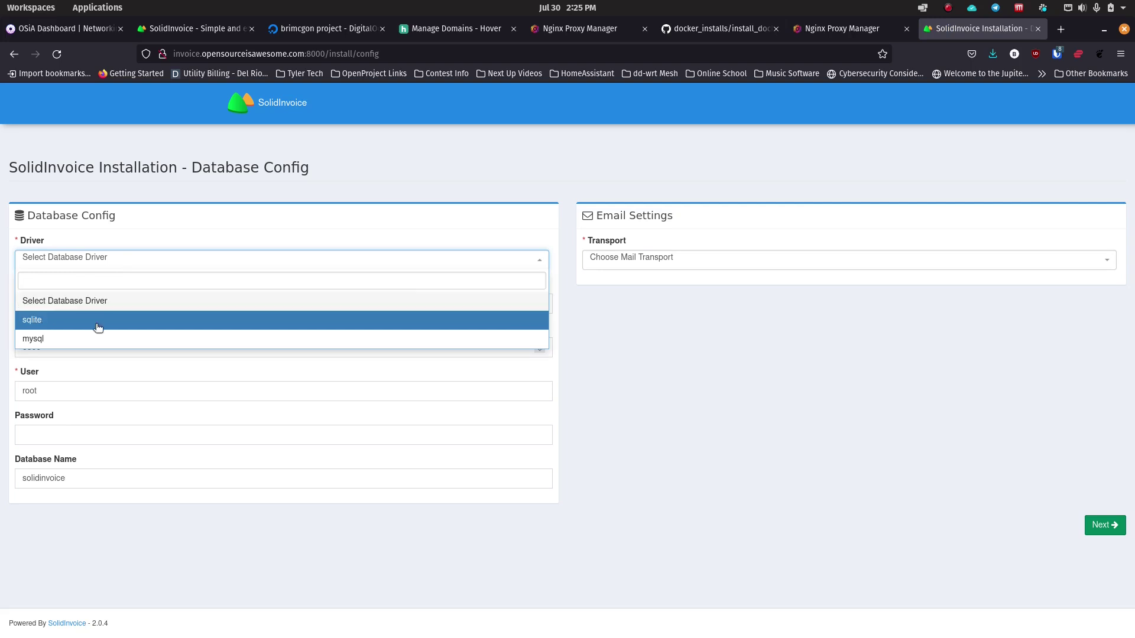
left_click(98, 342)
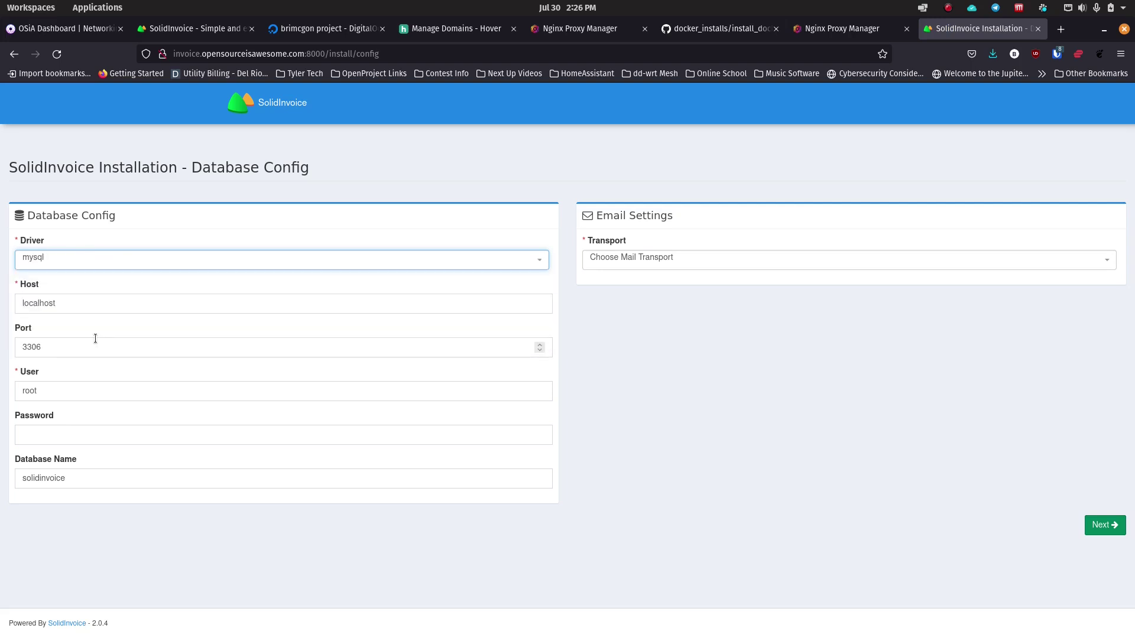
double_click(61, 301)
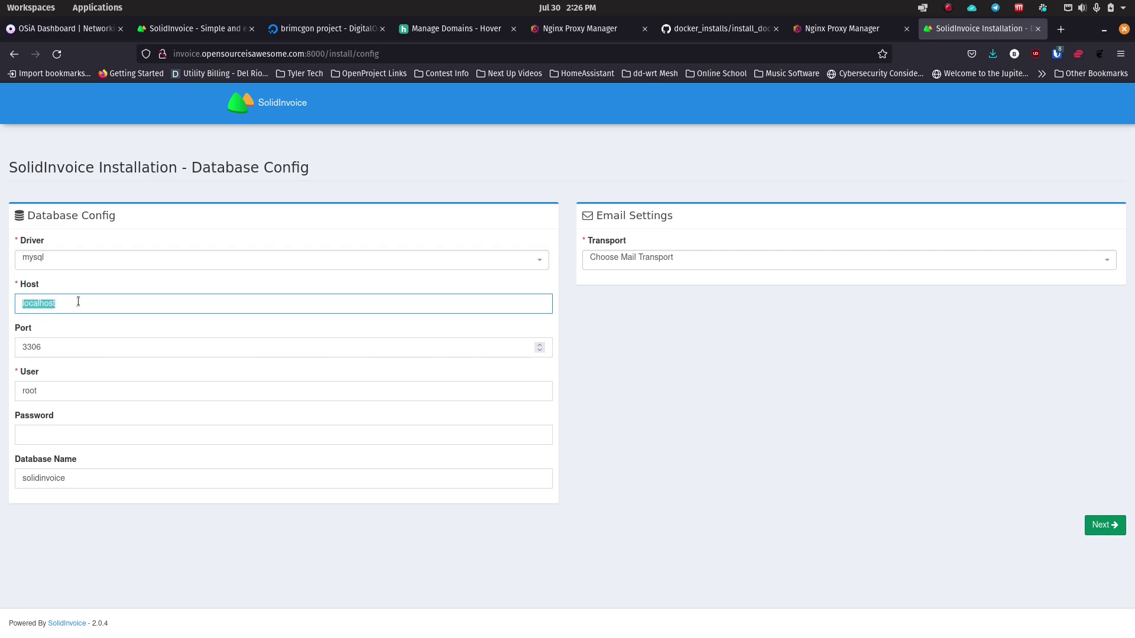
mouse_move(484, 635)
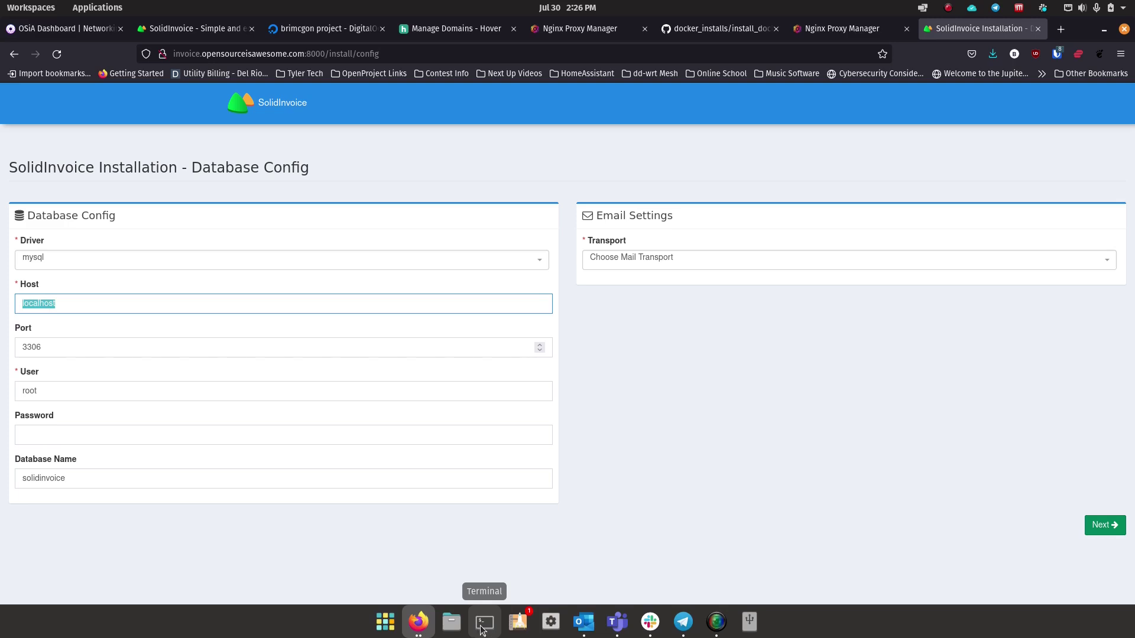
In Terminal, go up to the home directory and run docker ps to find the solidinvoice_db_1 container
left_click(482, 631)
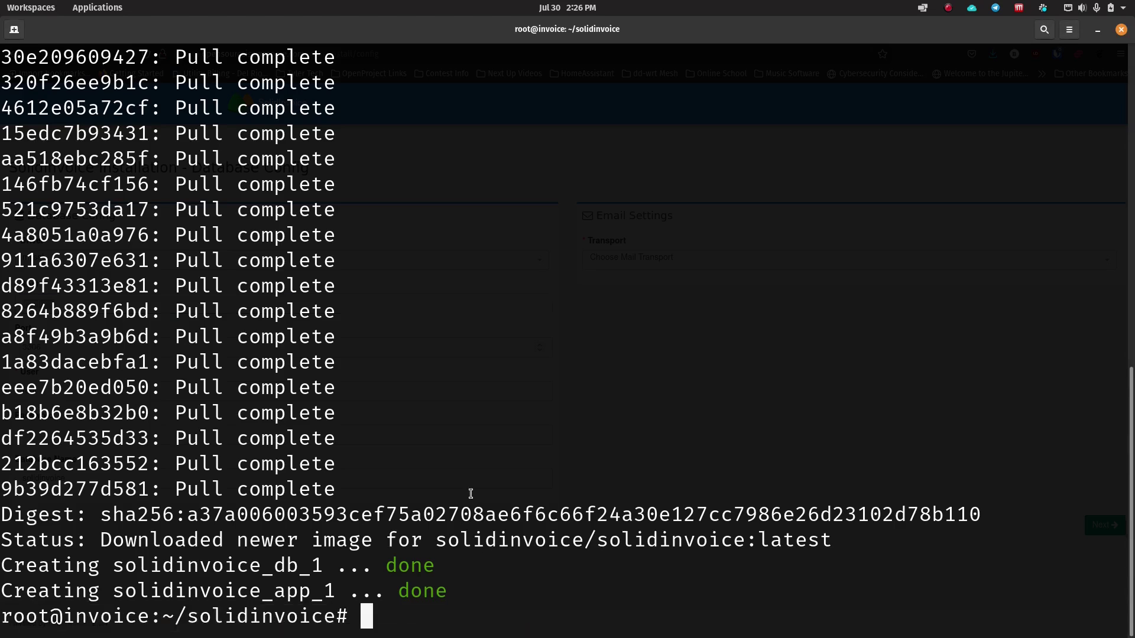
type("clear")
key("Return")
type("cd ..")
key("Return")
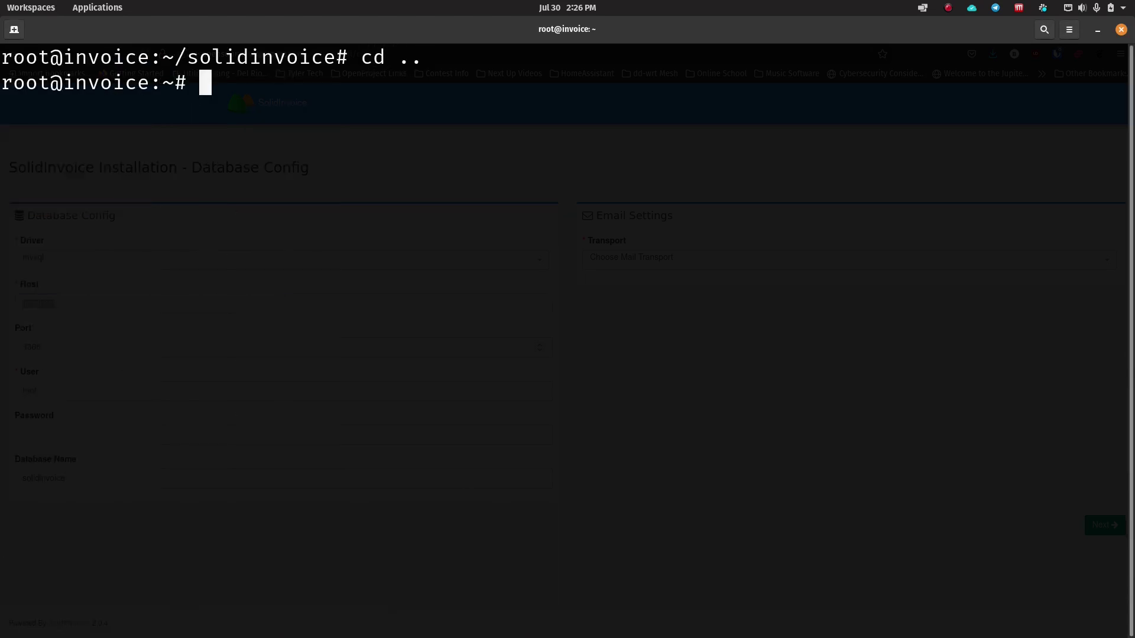
type("clear")
key("Return")
type("docker ps")
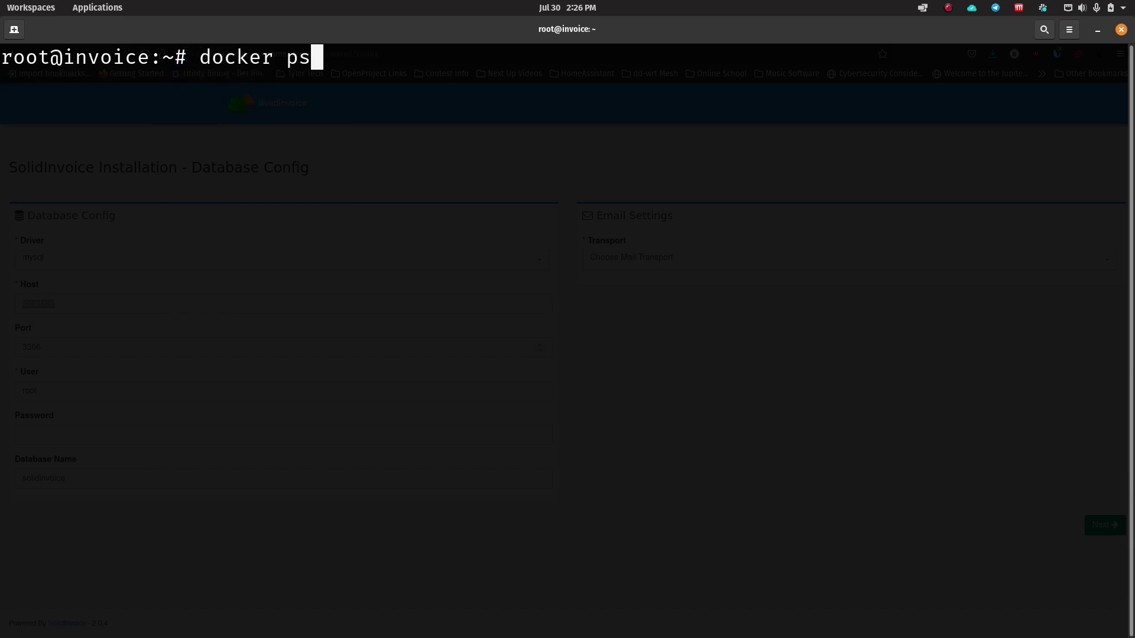
key("Return")
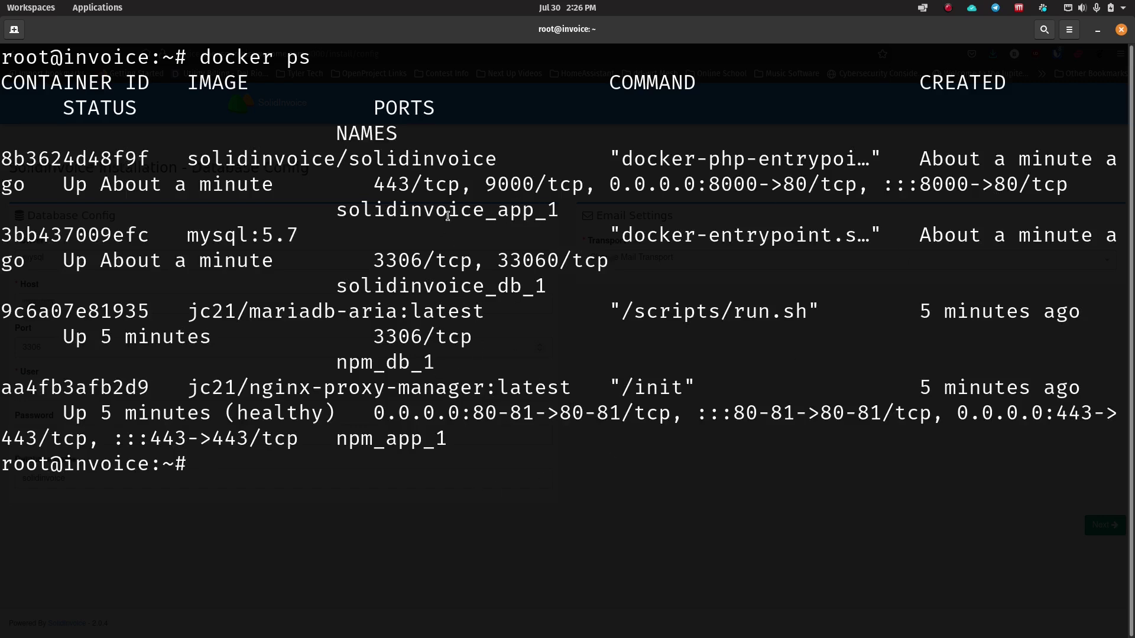
left_click_drag(548, 287, 341, 287)
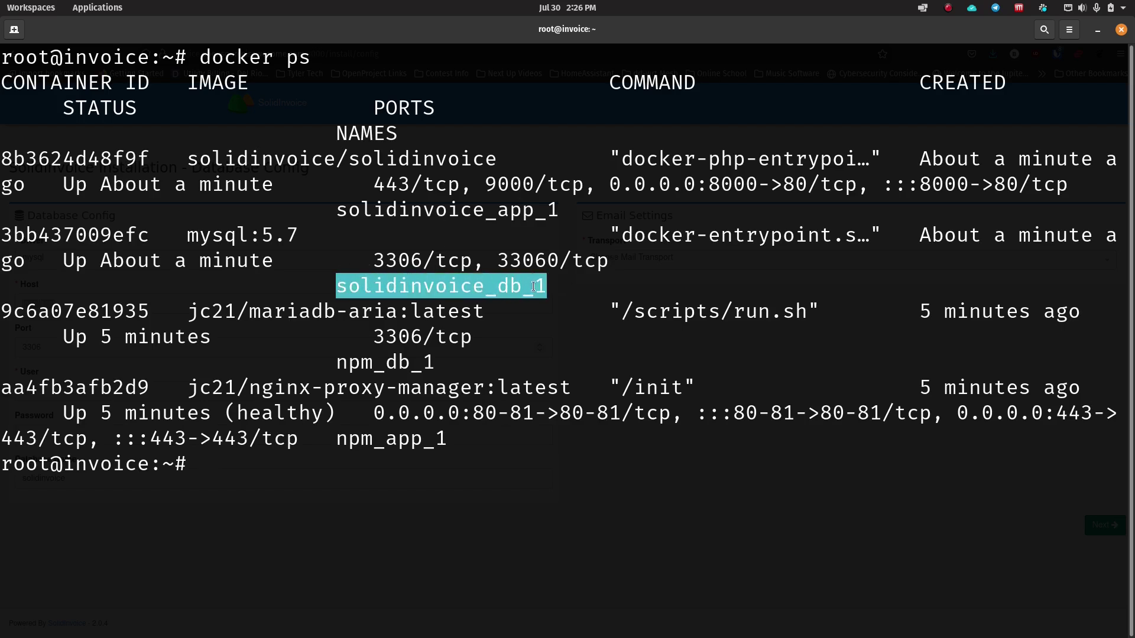
left_click(553, 288)
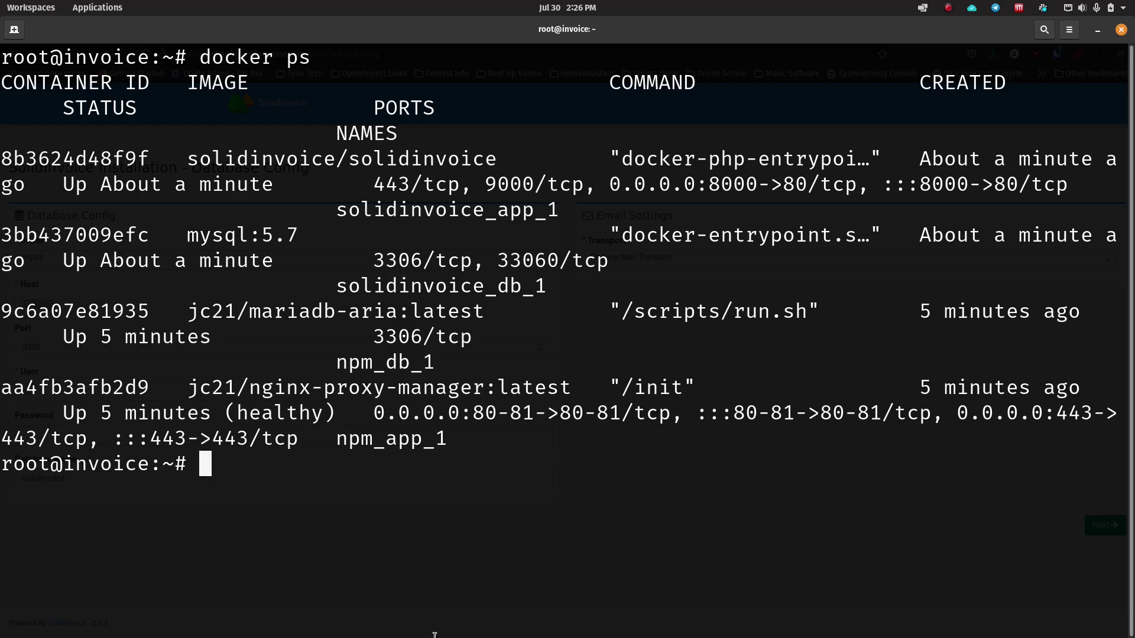
Replace the database Host localhost with solidinvoice_db_1, keeping port 3306, and move to the Password field
left_click(419, 622)
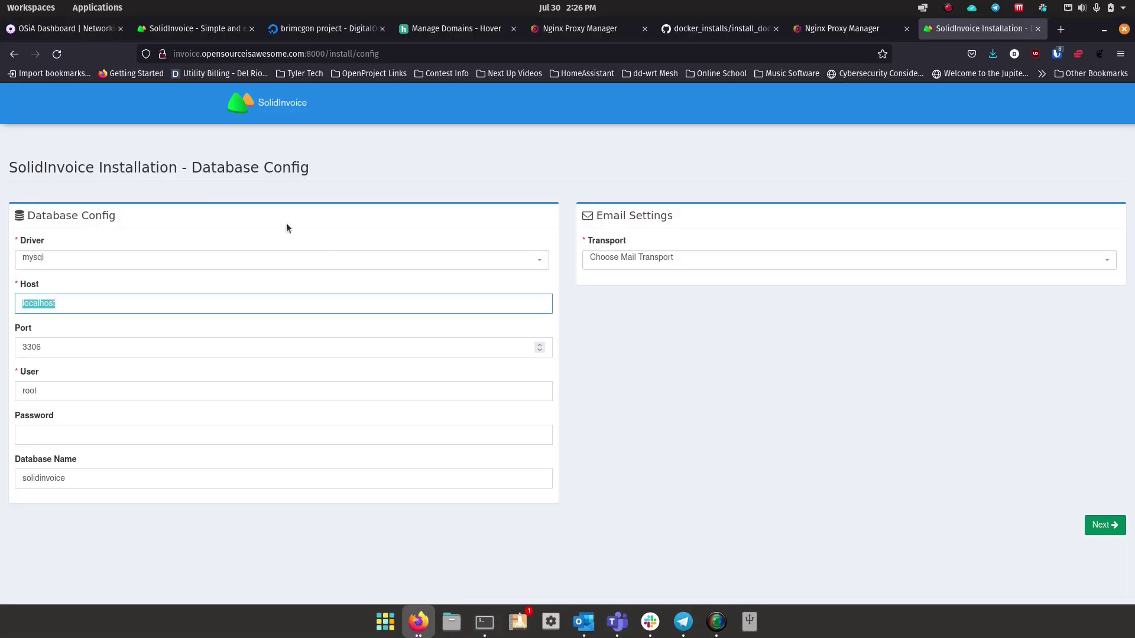
left_click(103, 299)
double_click(103, 299)
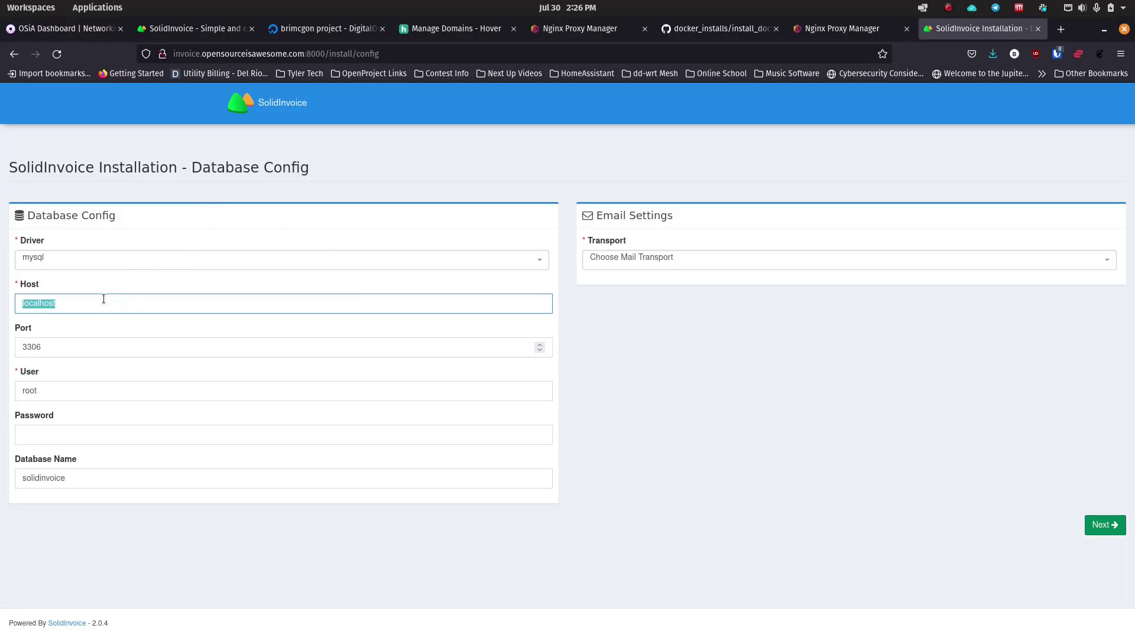
type("solidi")
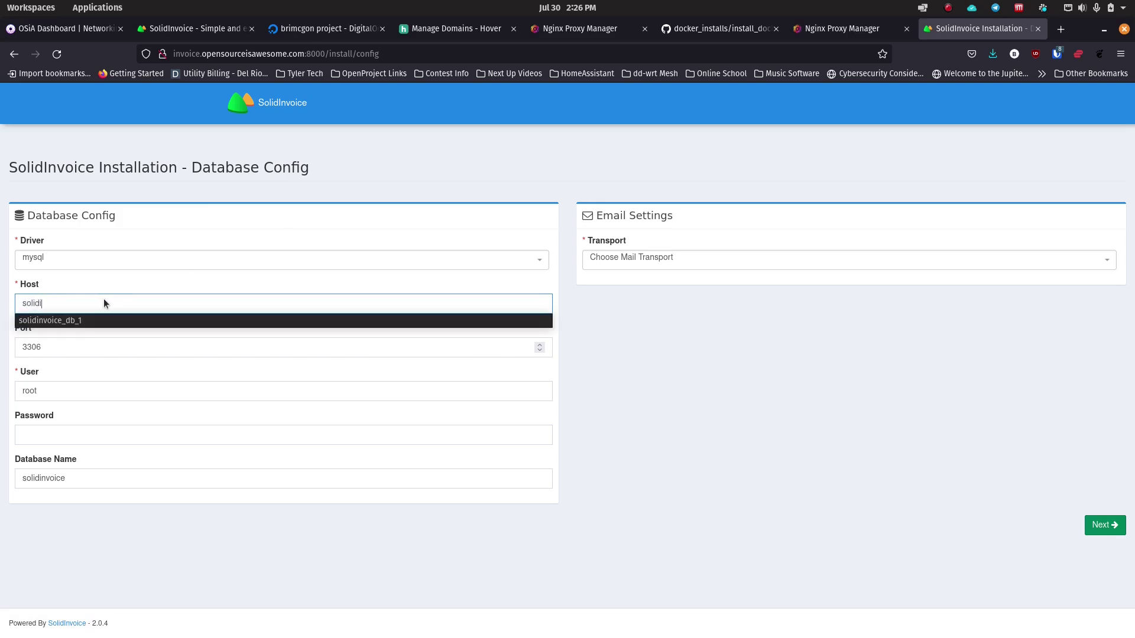
type("nivoice_db_1")
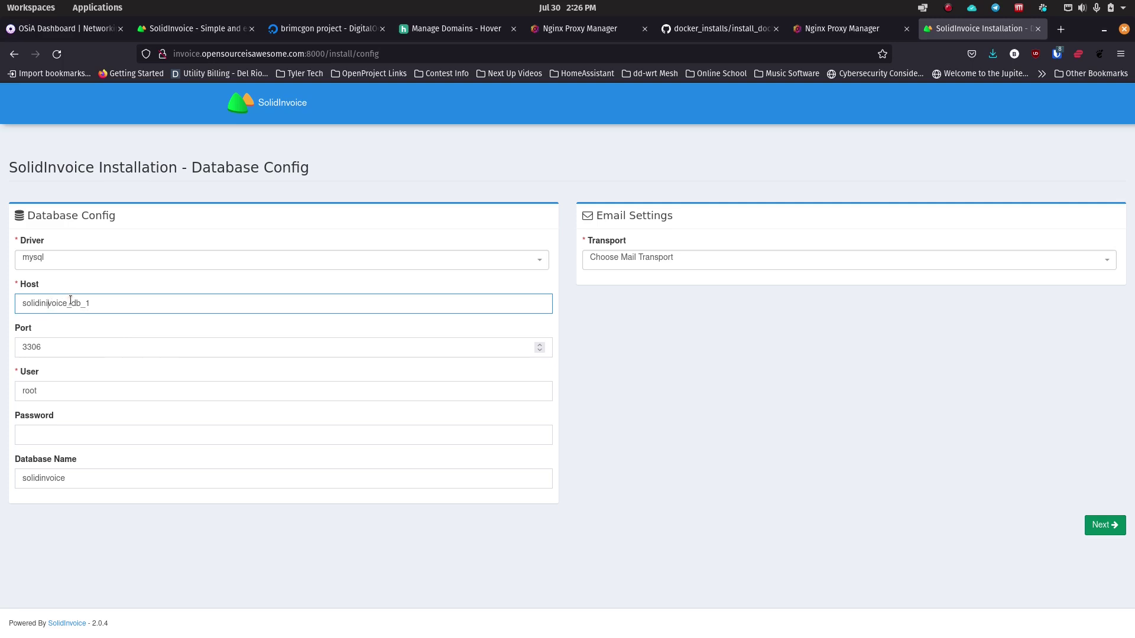
key("BackSpace")
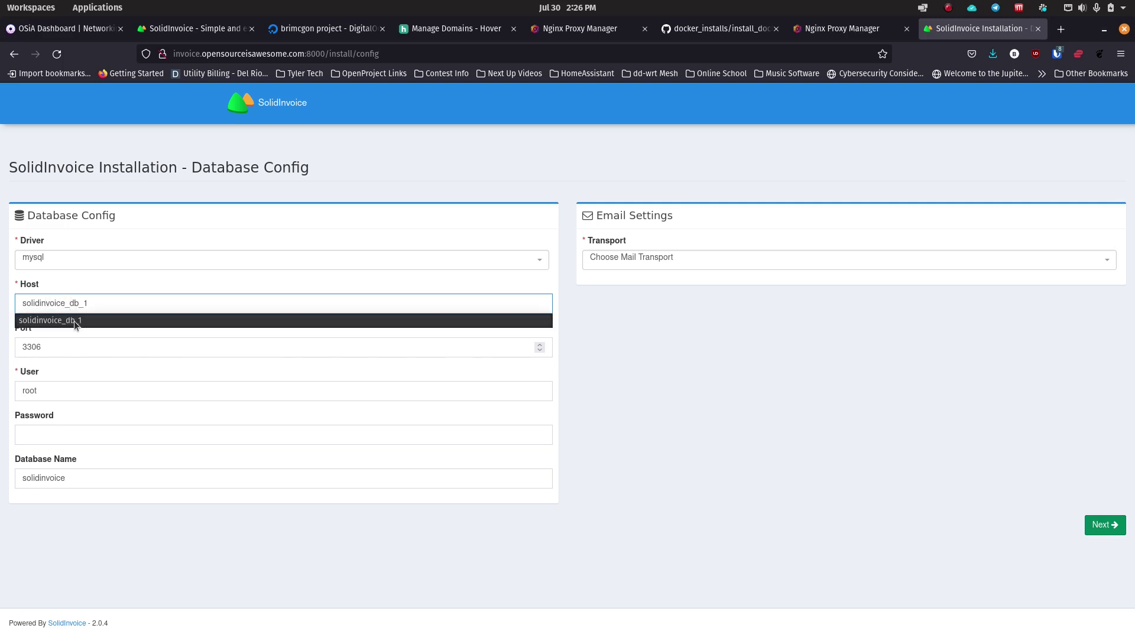
left_click(95, 346)
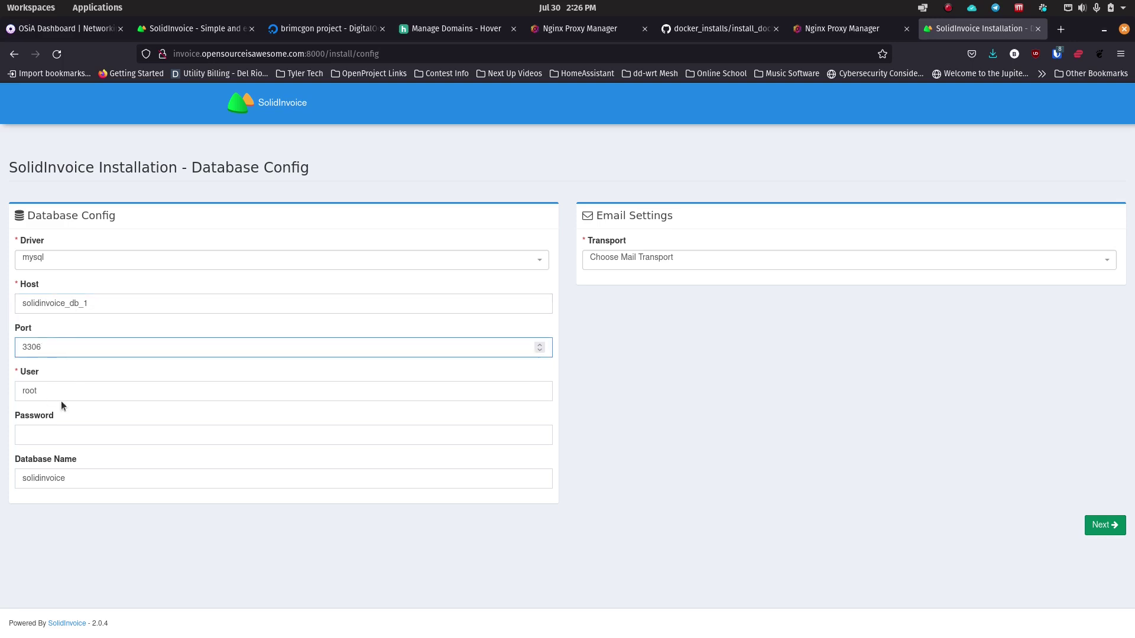
left_click(64, 436)
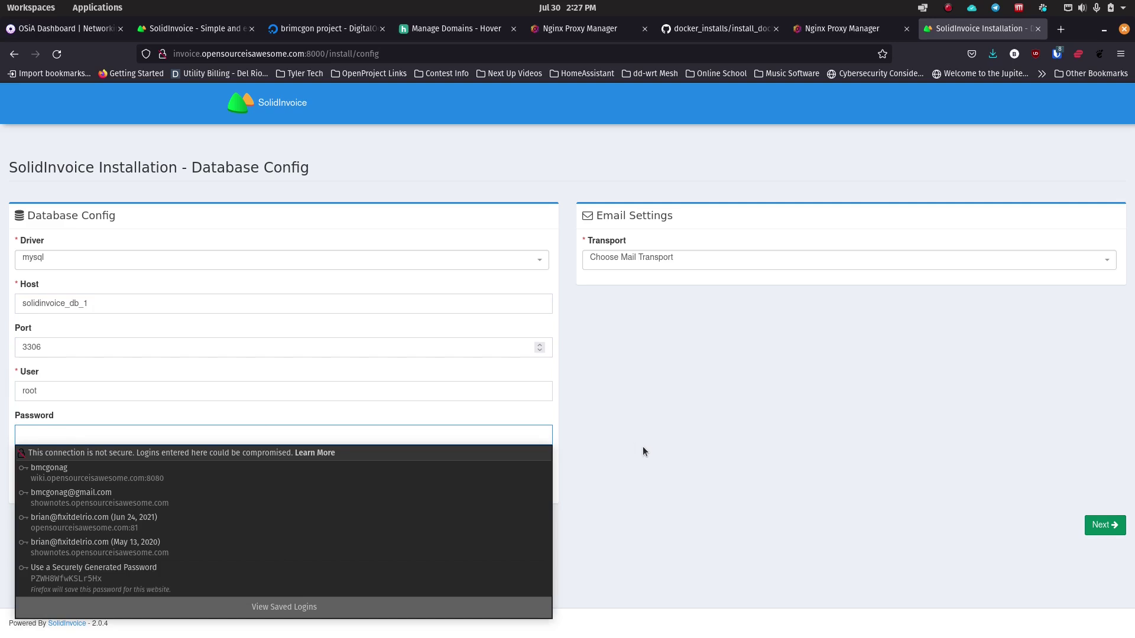
mouse_move(532, 631)
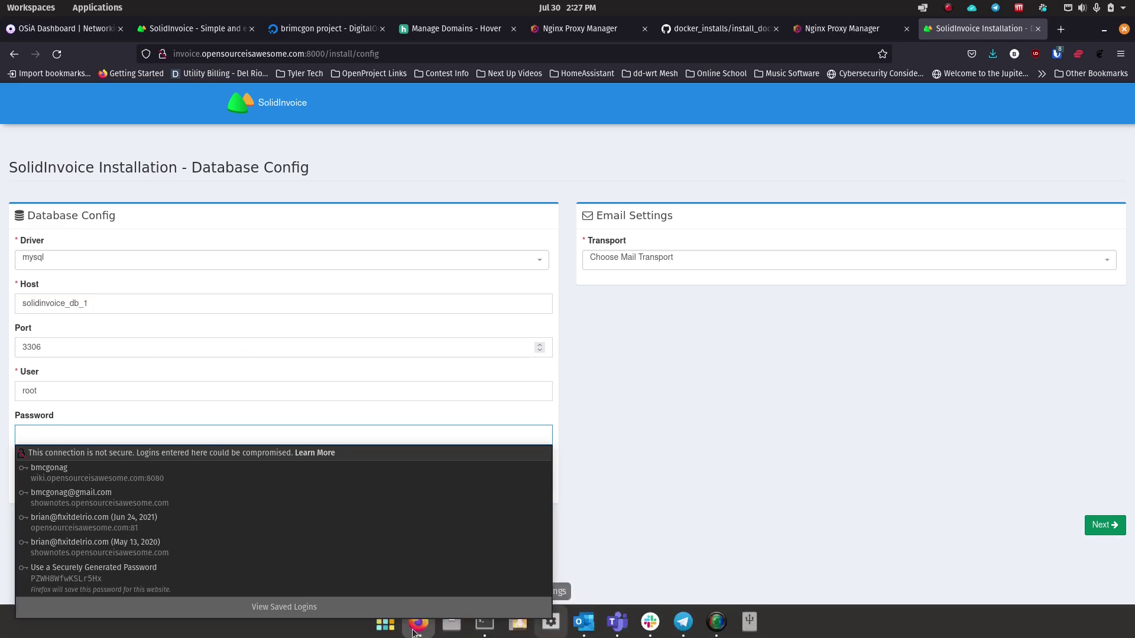
Run cat ./solidinvoice/docker-compose.yml to read the MySQL database name, user and passwords
left_click(484, 632)
left_click(485, 632)
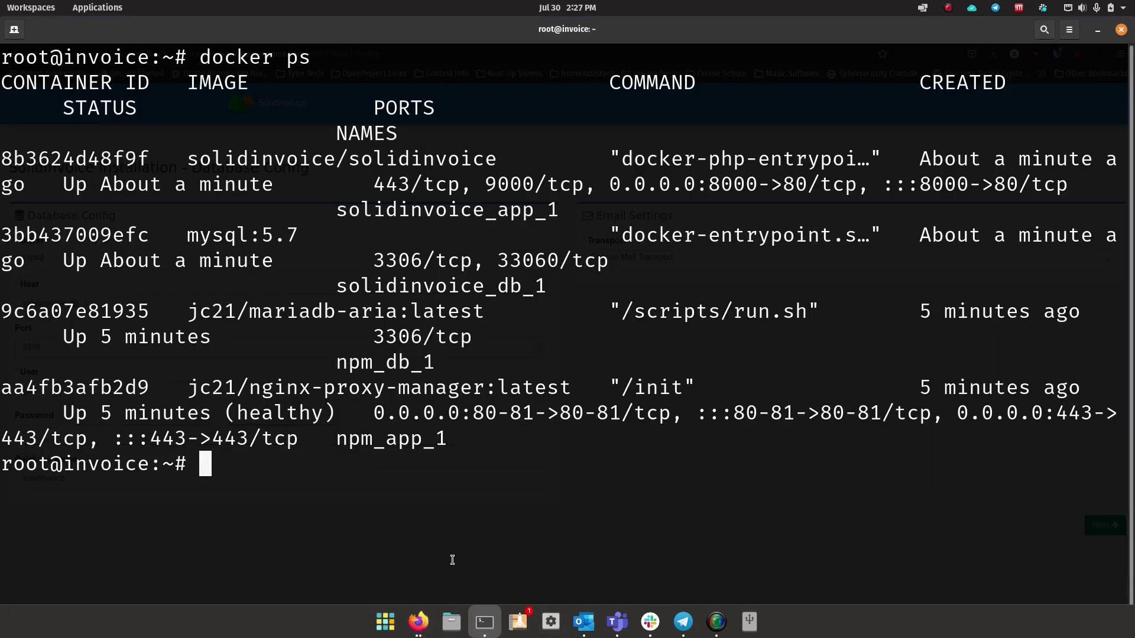
type("cd soli")
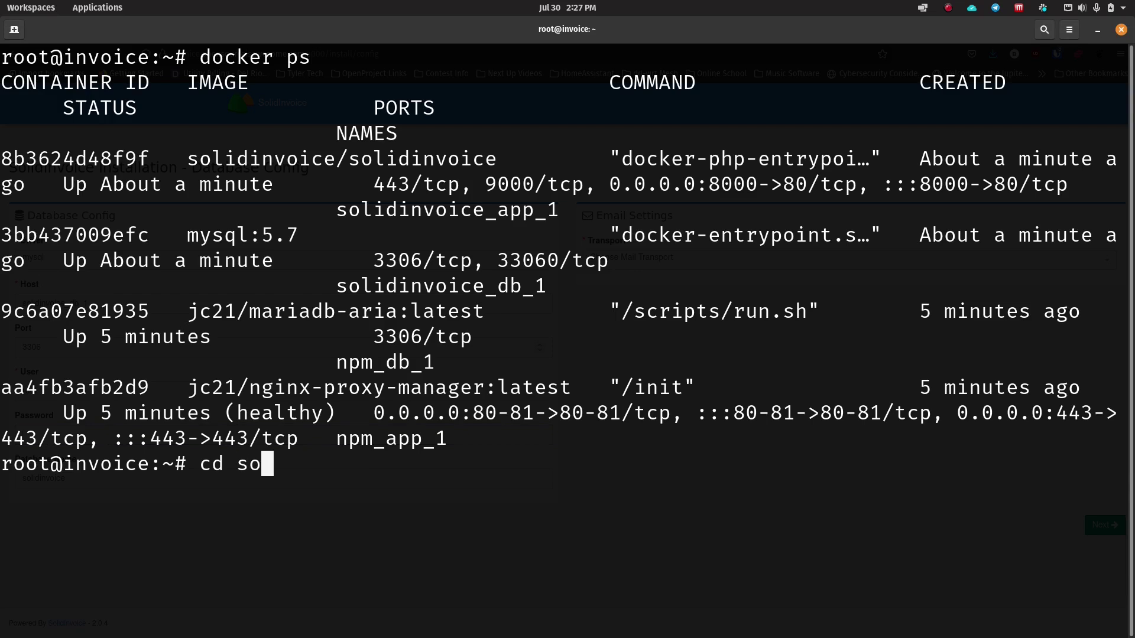
key("BackSpace")
key("BackSpace")
key("BackSpace")
key("BackSpace")
key("BackSpace")
key("BackSpace")
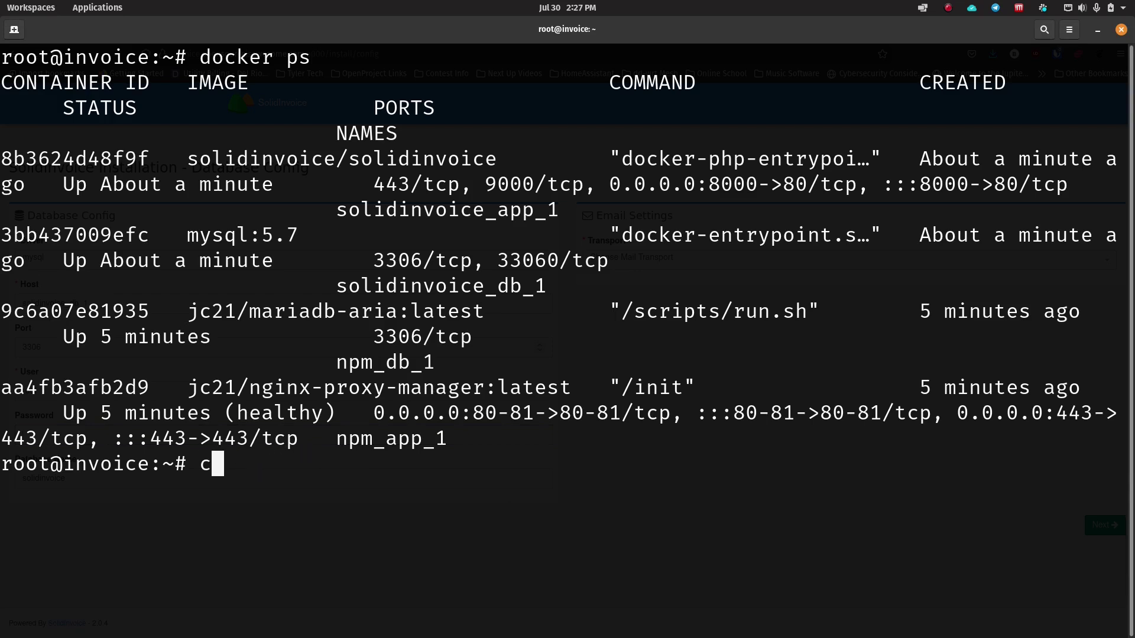
type("at ./solidinvoice/")
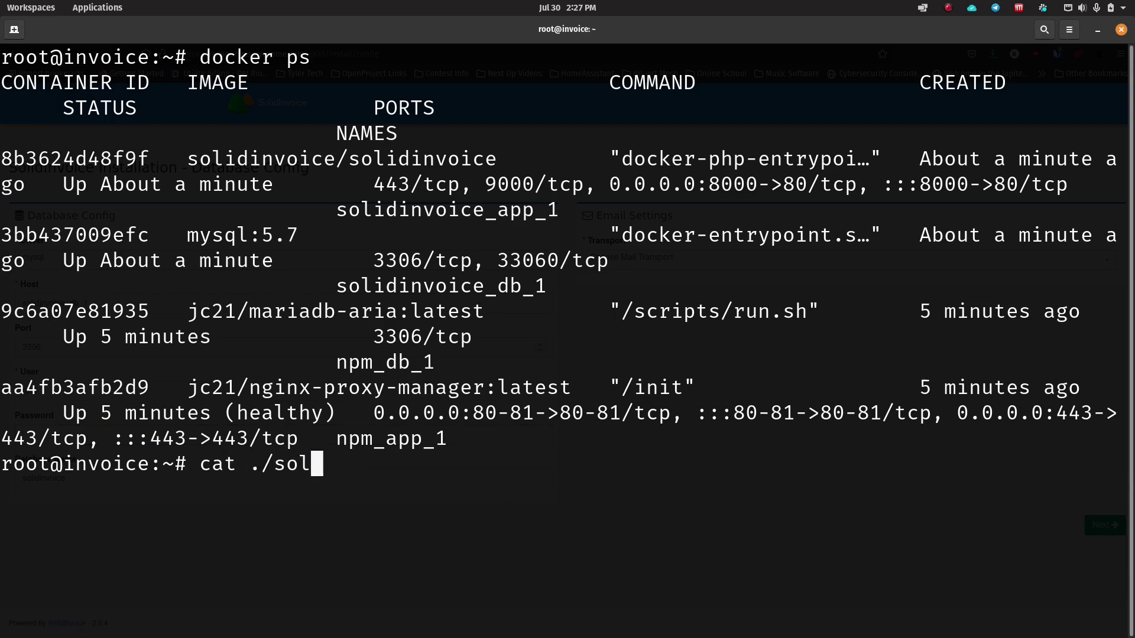
key("Tab")
type("d")
key("Tab")
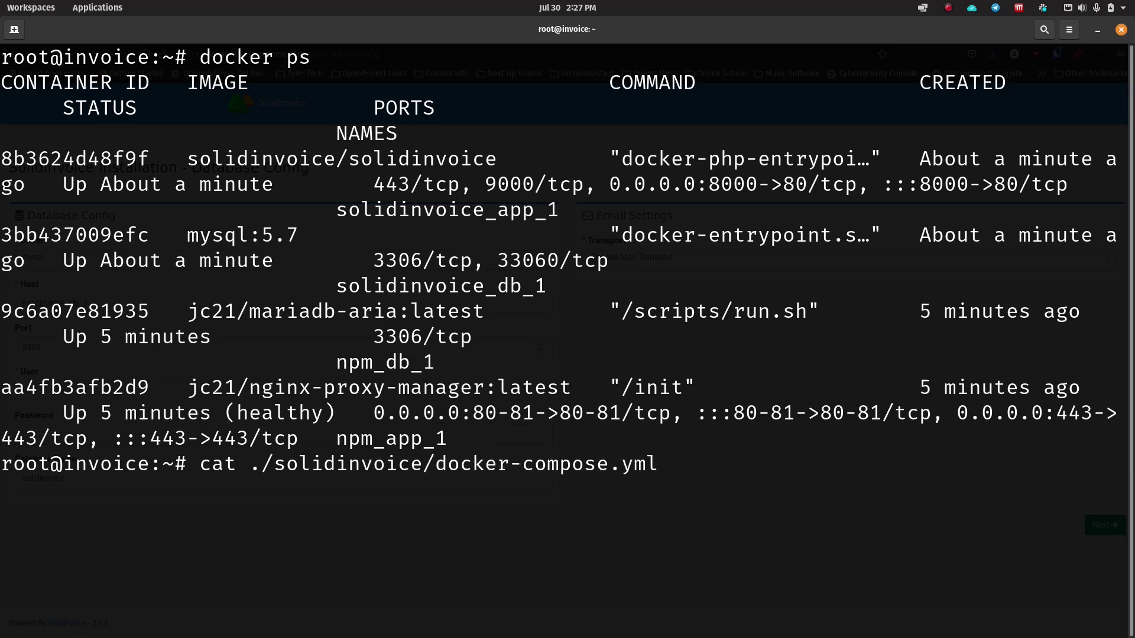
key("Return")
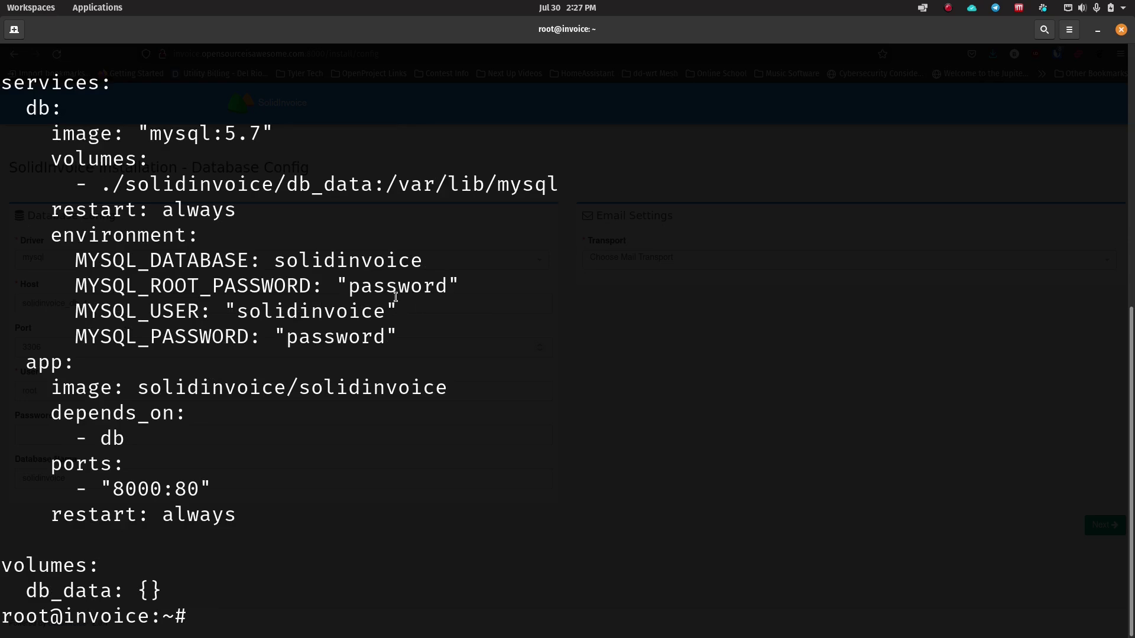
Enter the database password from the compose file in the installer's Password field
mouse_move(482, 633)
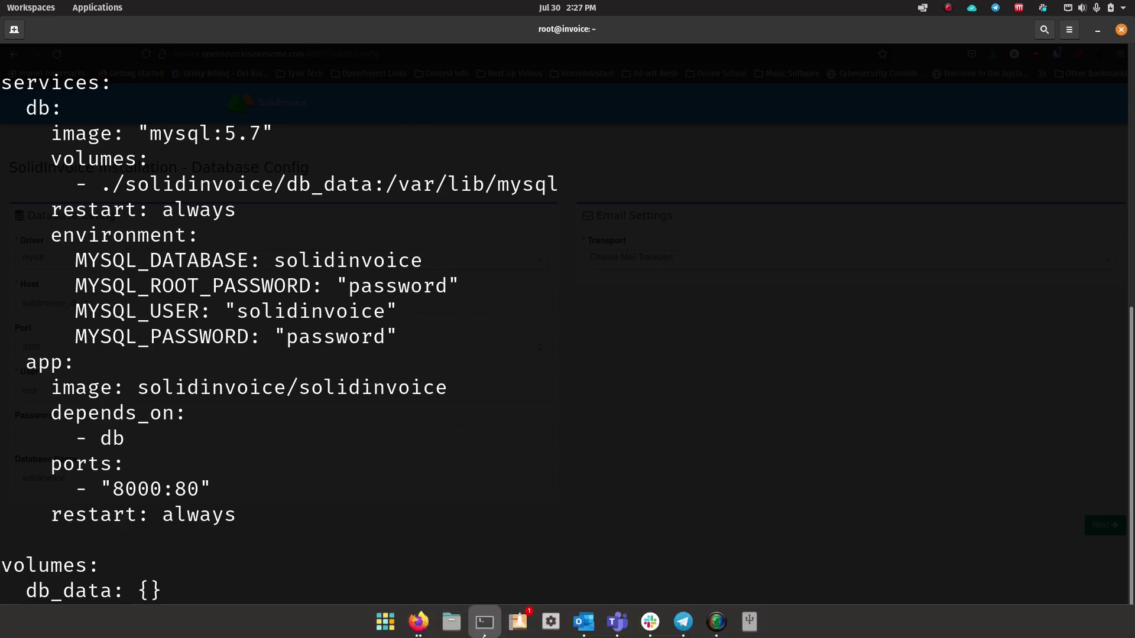
left_click(419, 623)
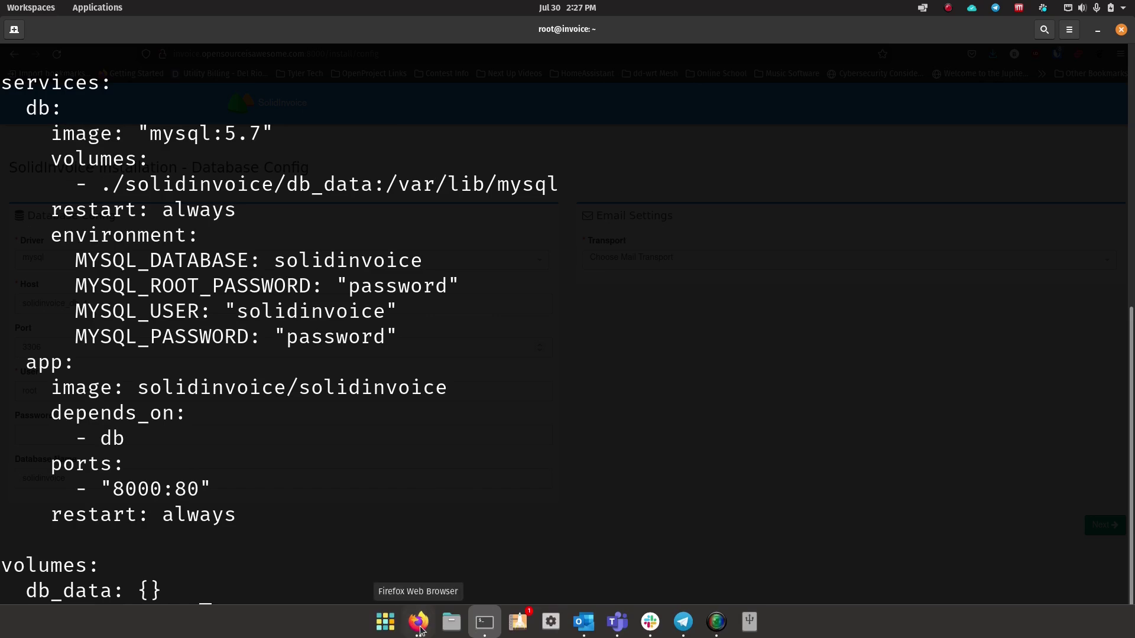
left_click(121, 431)
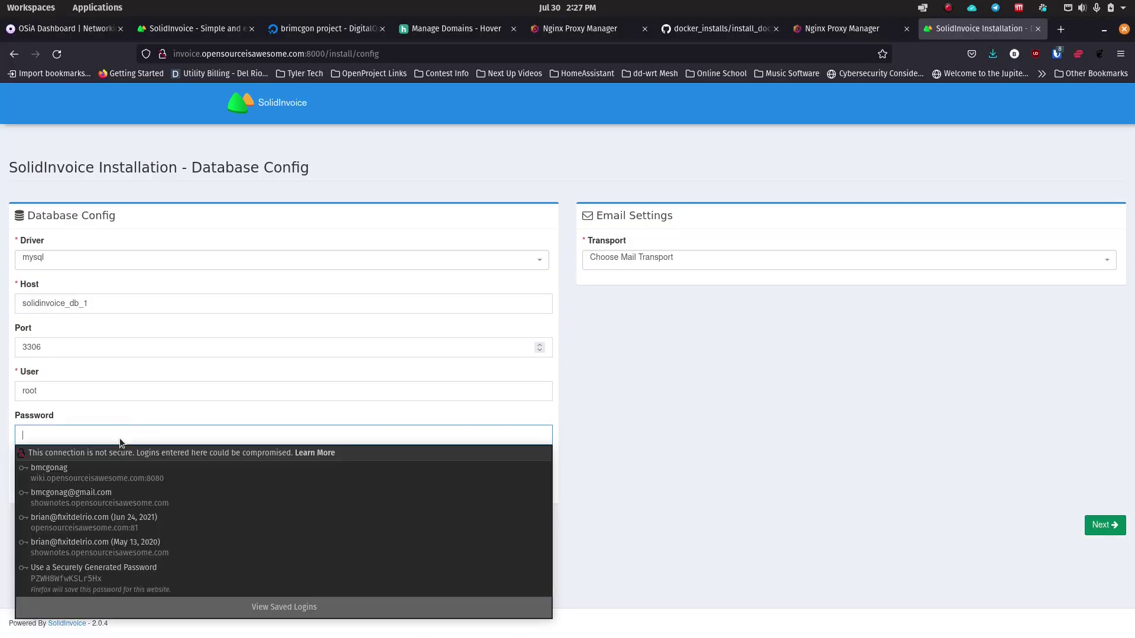
type("*******")
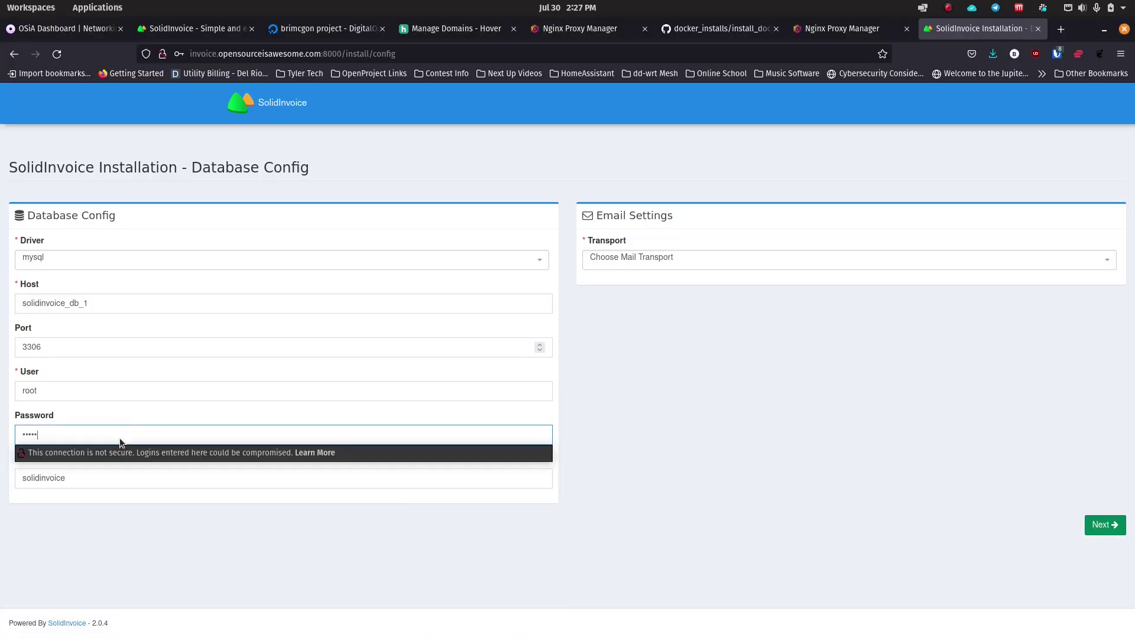
type("*")
key("Tab")
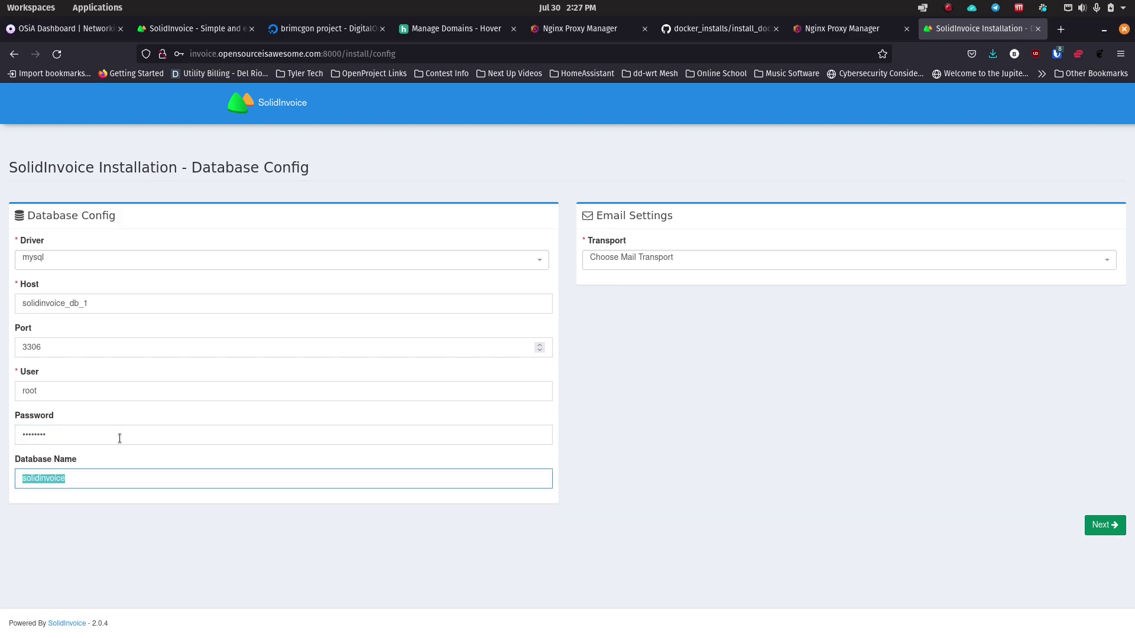
Set the mail transport to SMTP with host box.fixitdelrio.com, port 587 and TLS encryption
left_click(658, 261)
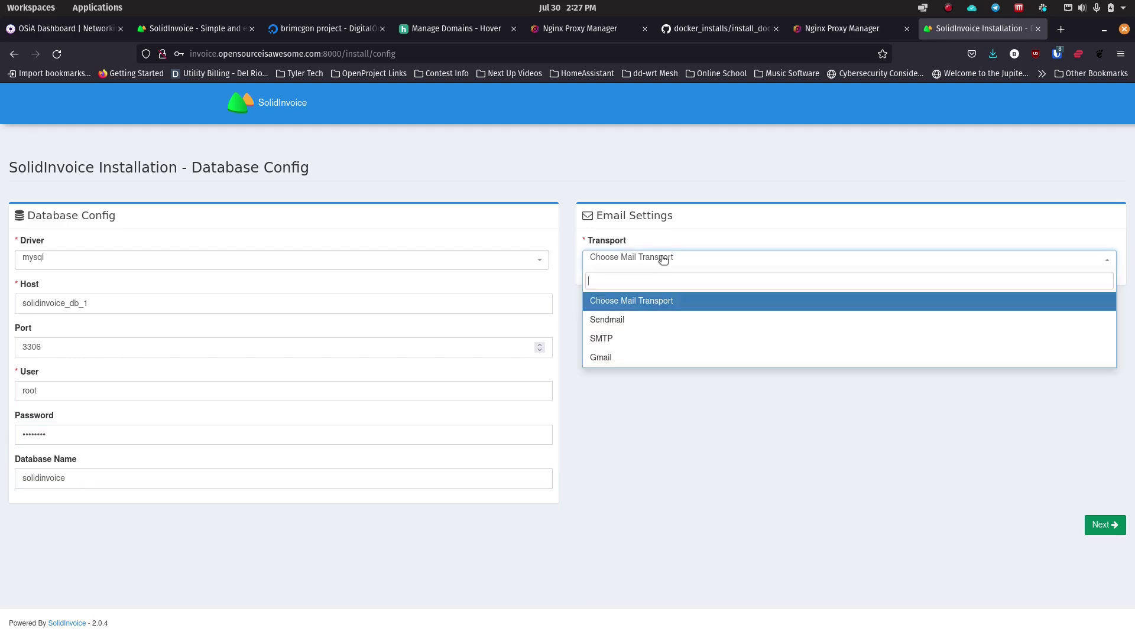
left_click(635, 339)
left_click(622, 305)
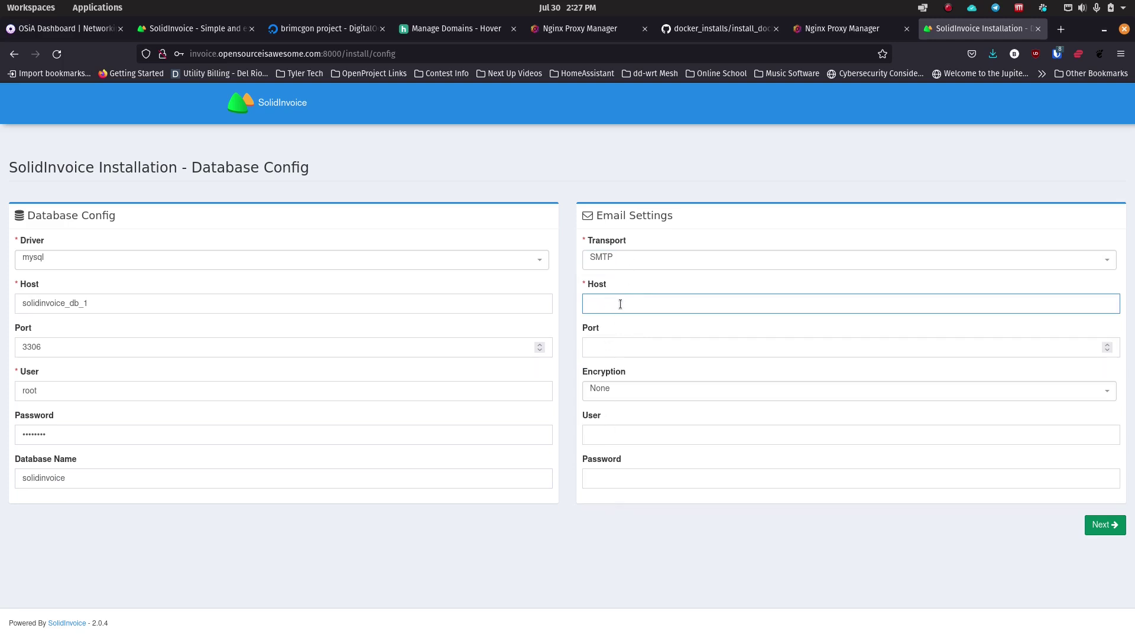
type("bo")
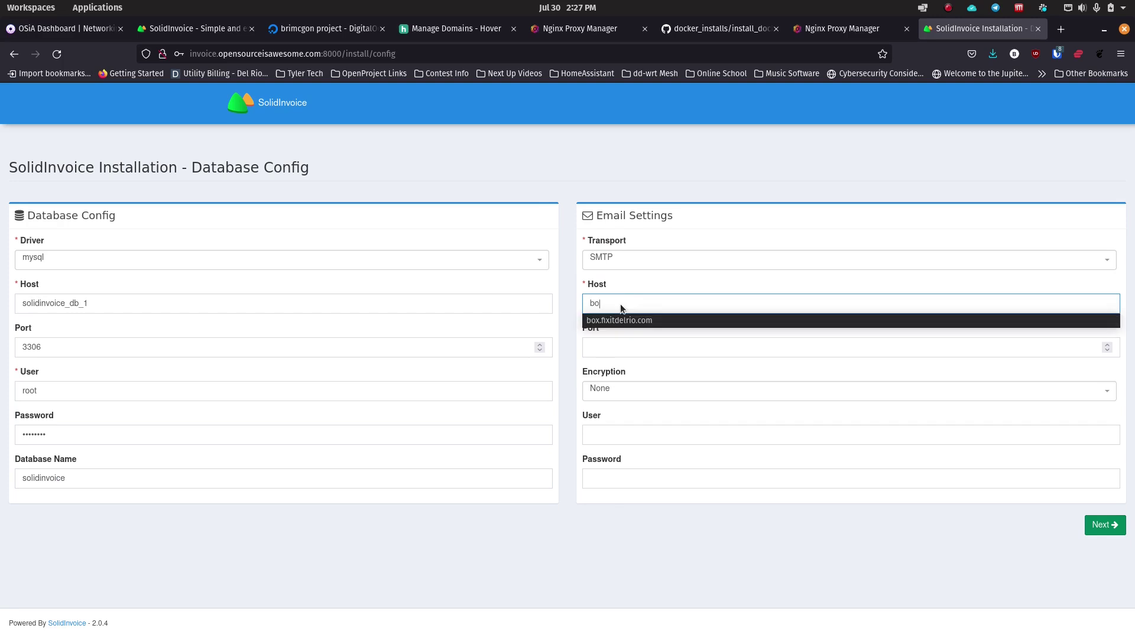
type("x.fixitdle")
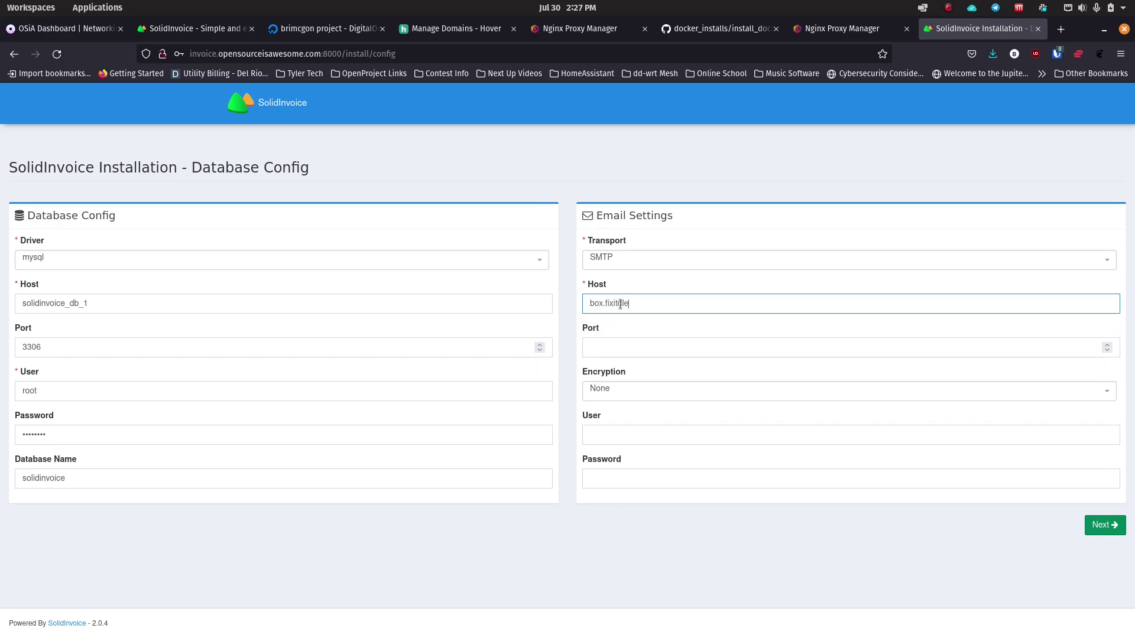
key("Down")
key("Tab")
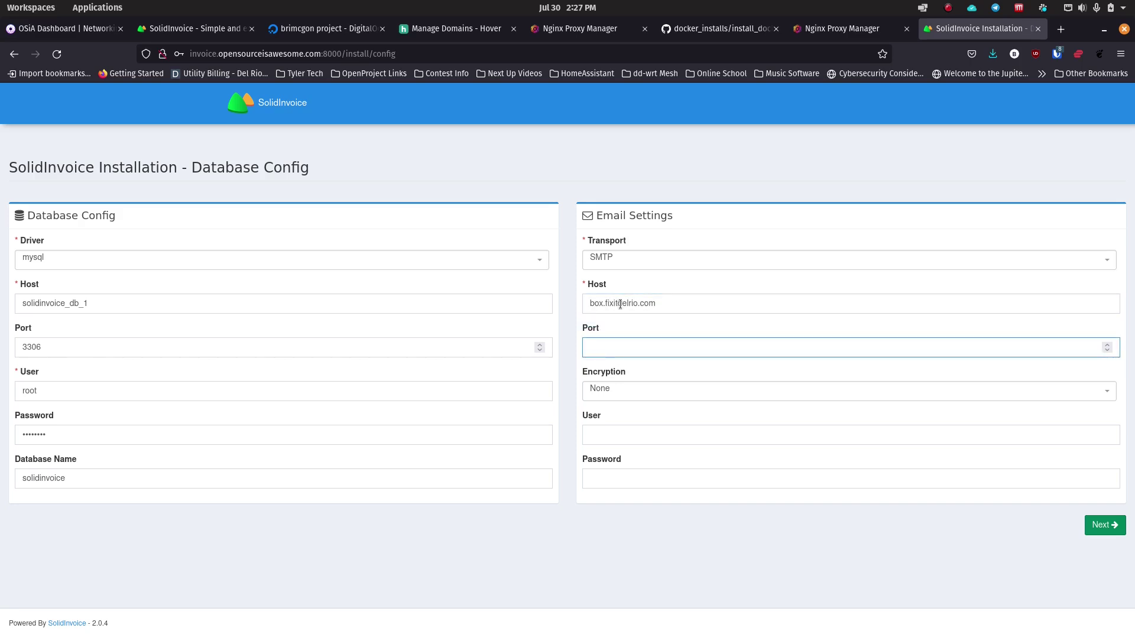
type("587")
left_click(621, 392)
left_click(628, 469)
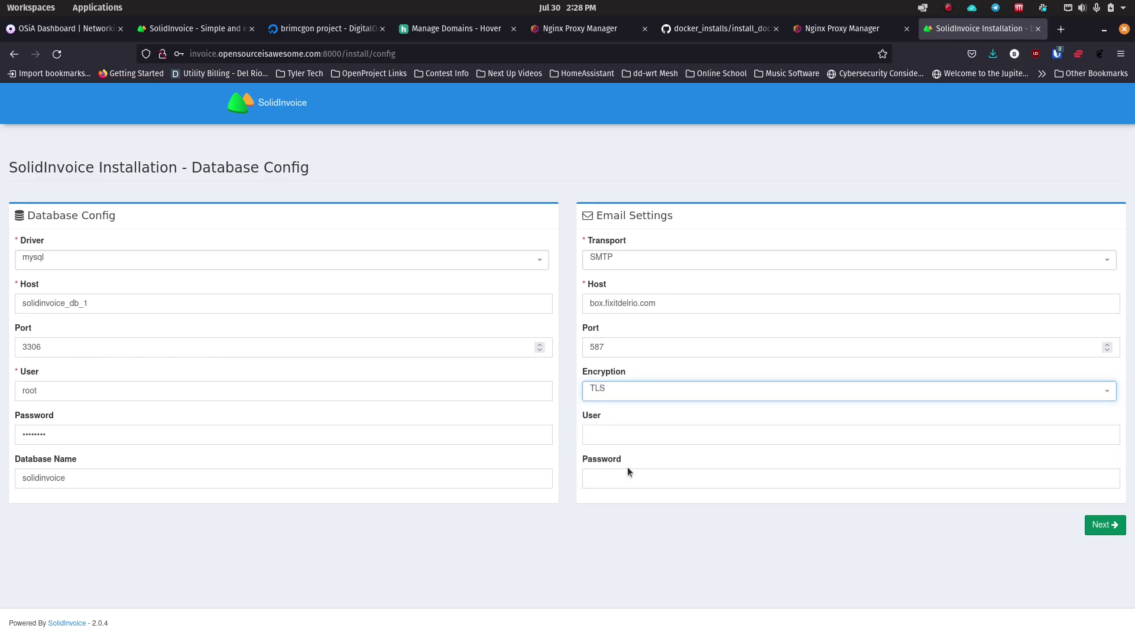
Fill in the SMTP User with the saved mail account login
left_click(615, 434)
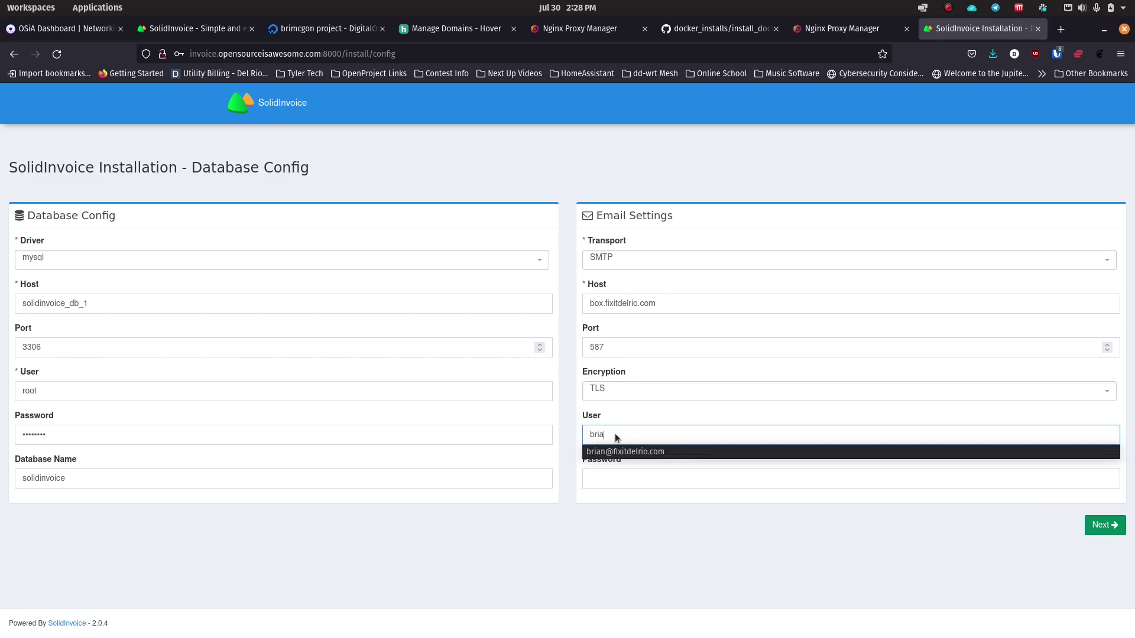
key("Down")
key("Return")
key("Tab")
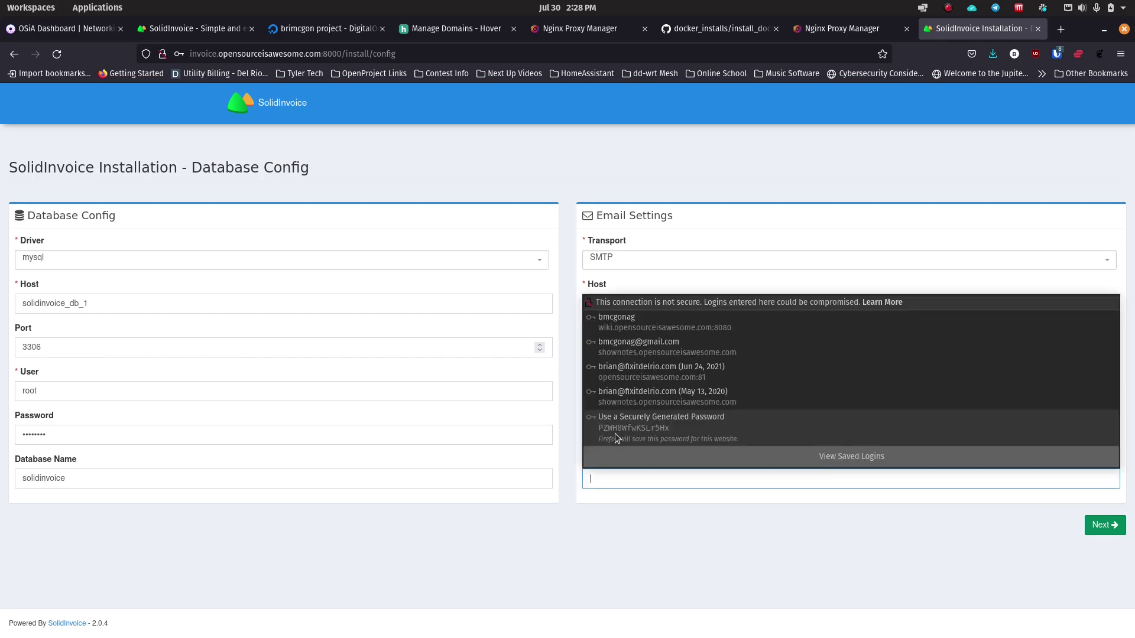
left_click(625, 553)
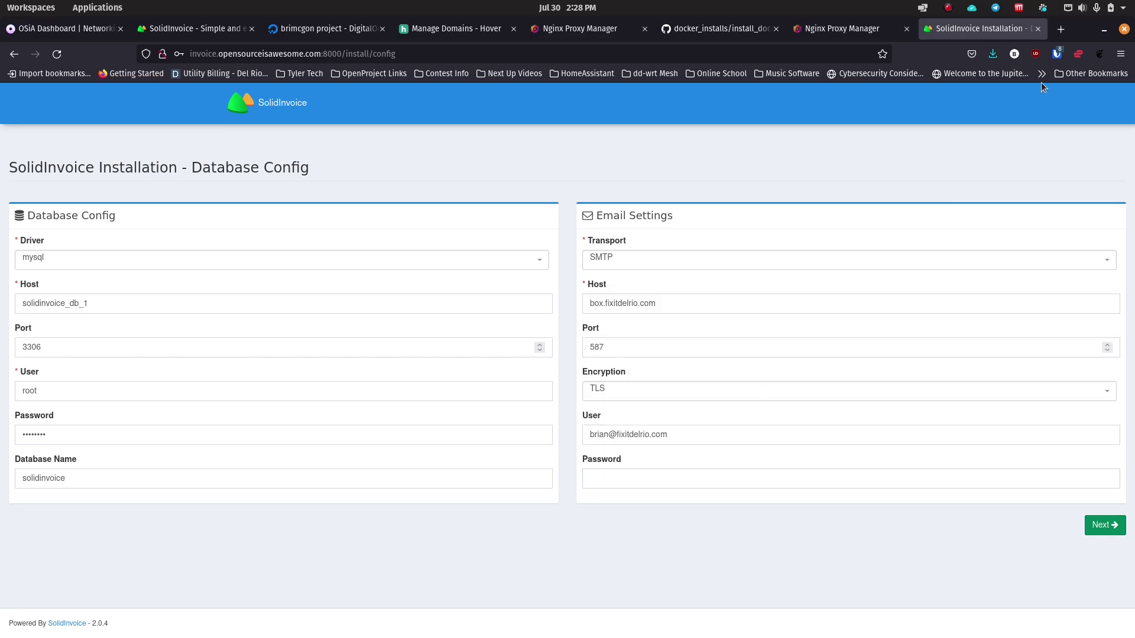
Paste the mail account password copied from Bitwarden's 'box.fixit' entry and submit the settings
left_click(1057, 54)
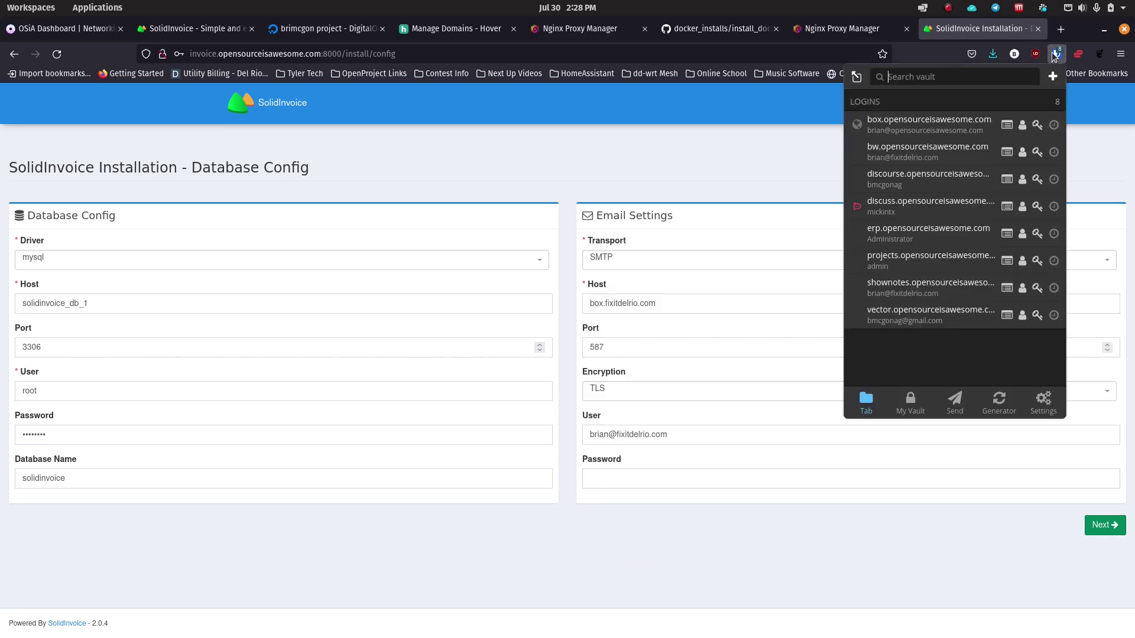
left_click(928, 77)
type("box")
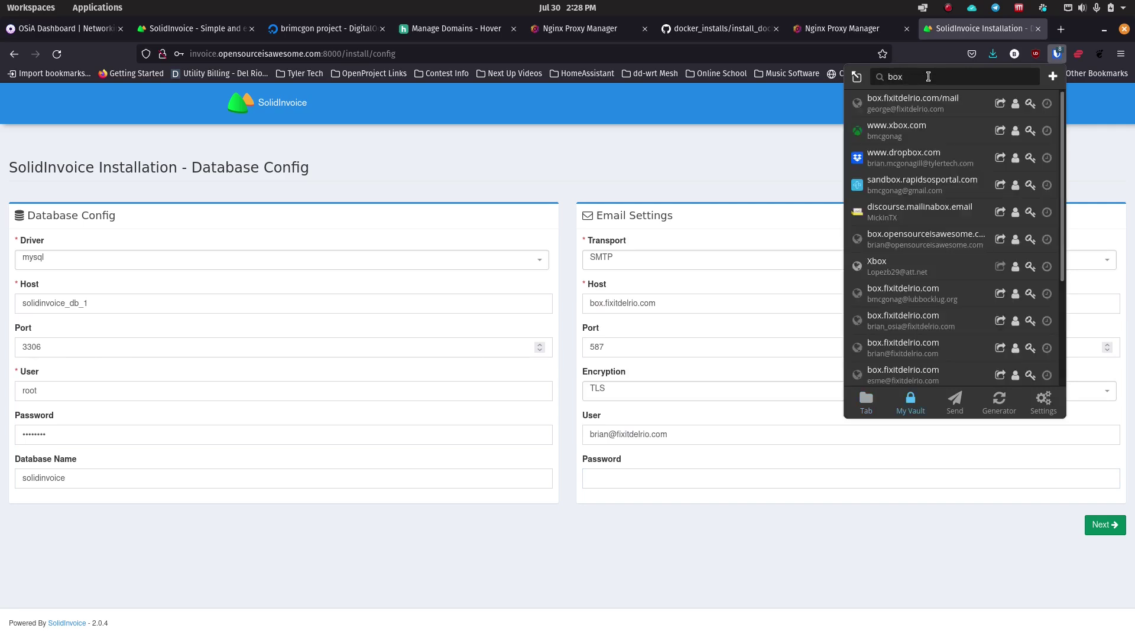
type(".fixit")
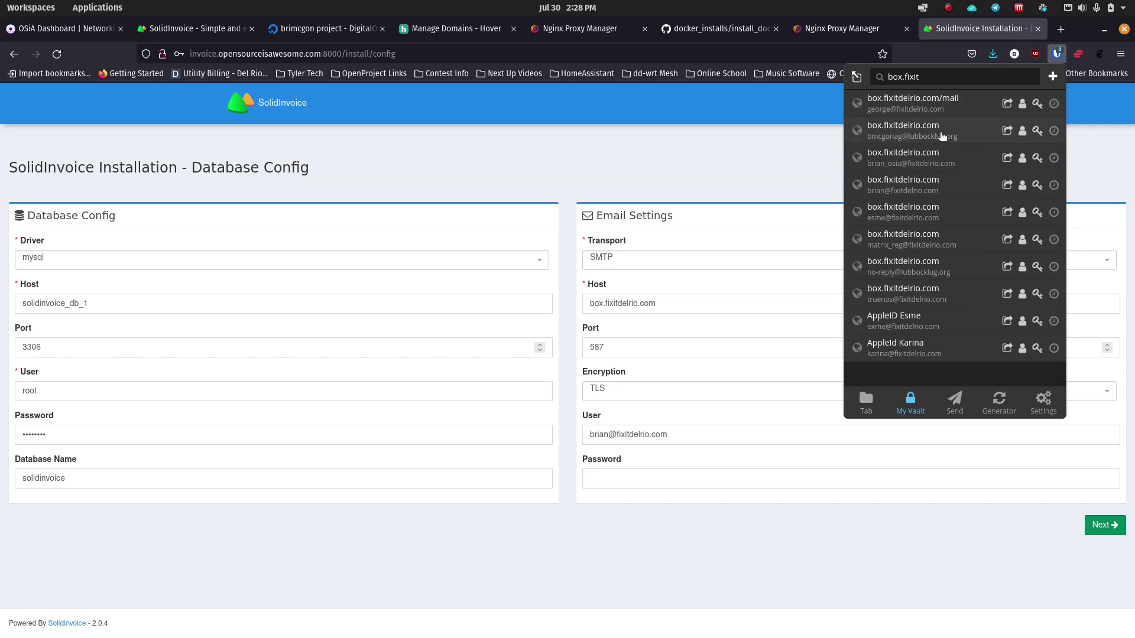
left_click(1038, 185)
left_click(635, 477)
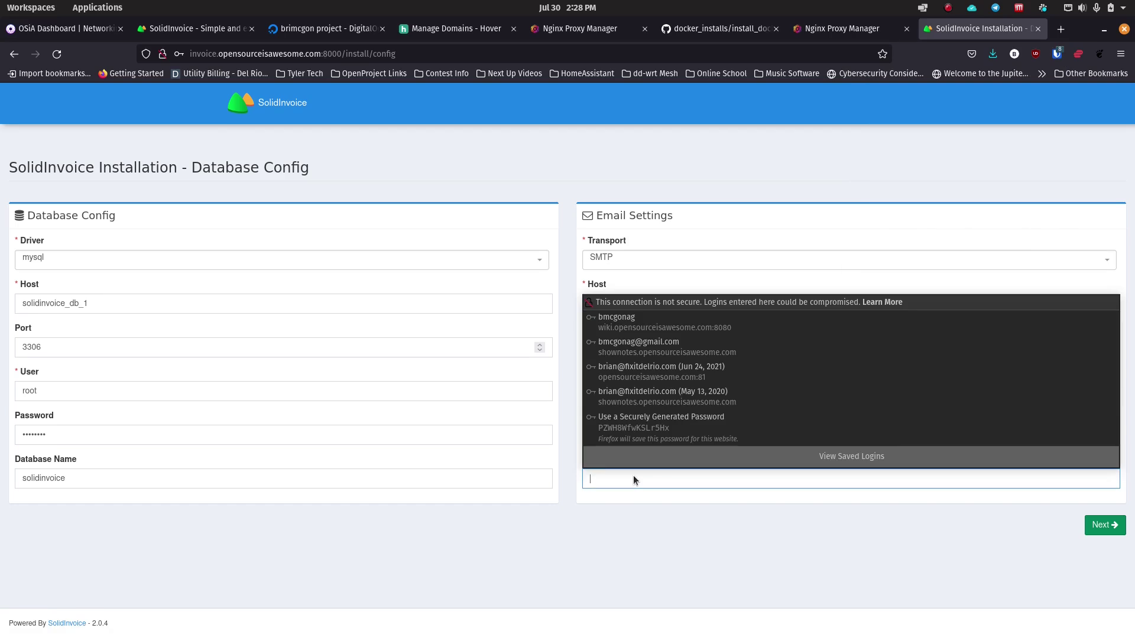
key("ctrl+v")
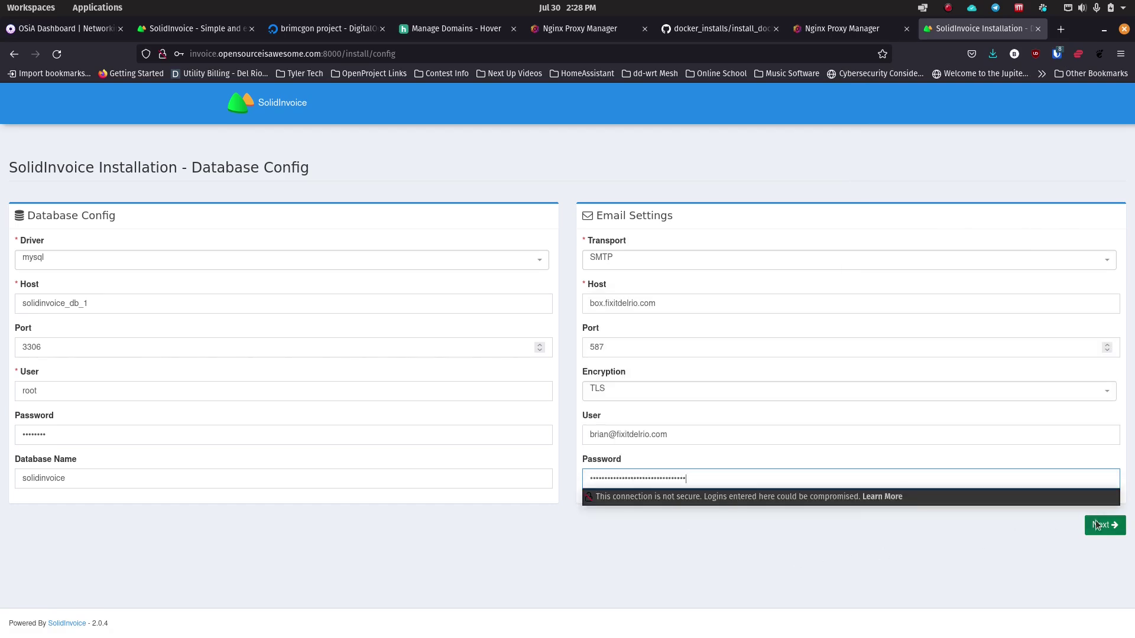
left_click(1104, 525)
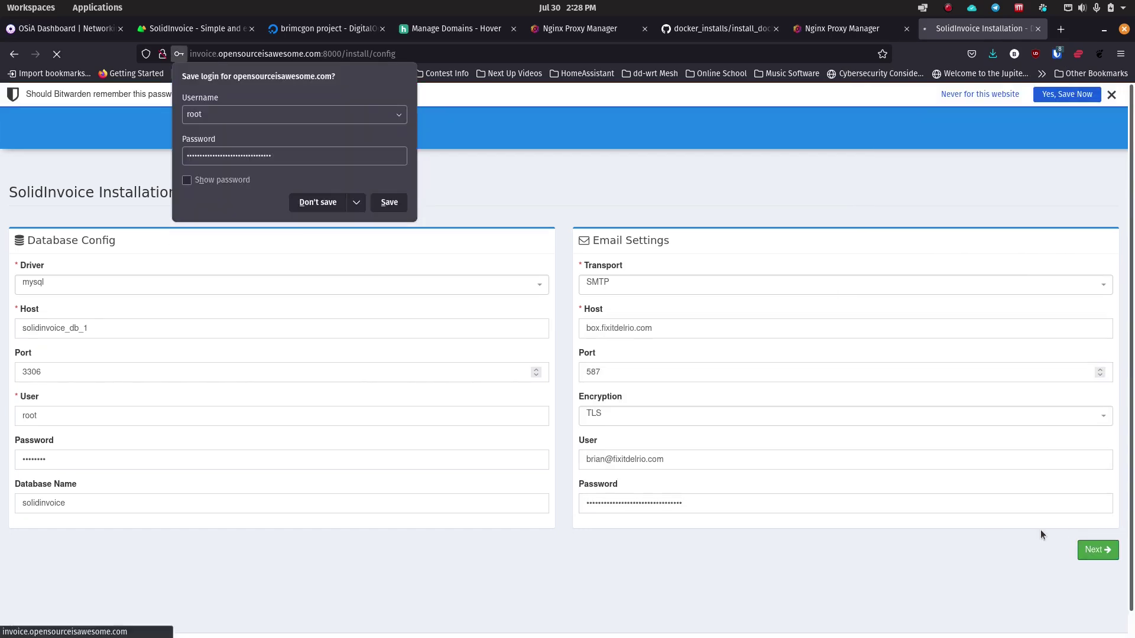
Decline saving the login, dismiss the Bitwarden bar, and continue to System Setup after schema creation
left_click(317, 202)
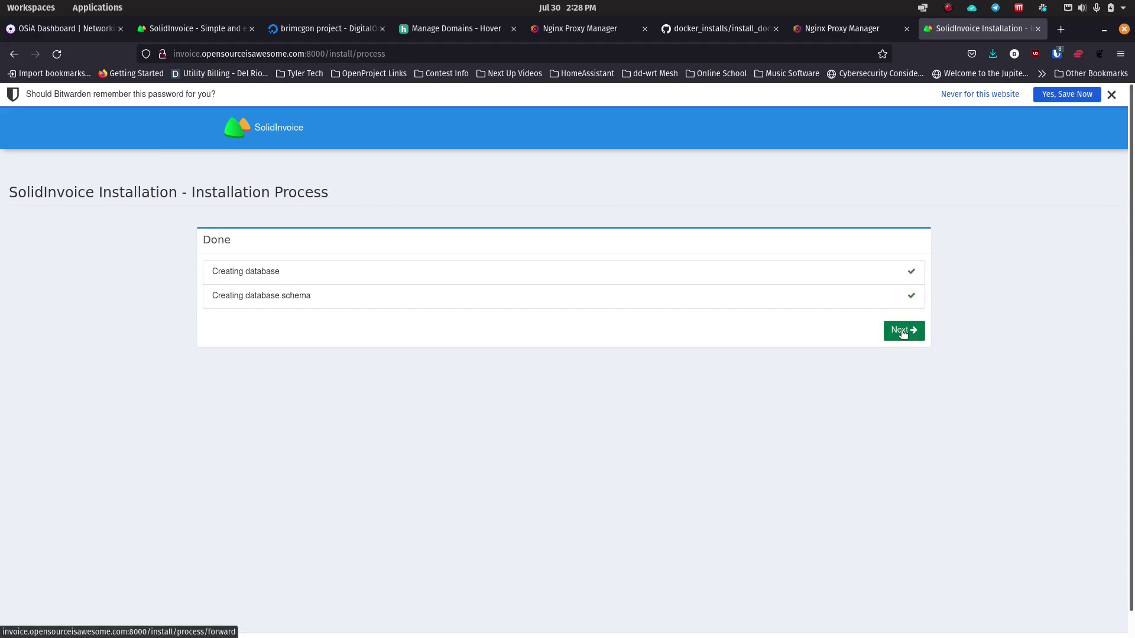
left_click(1111, 94)
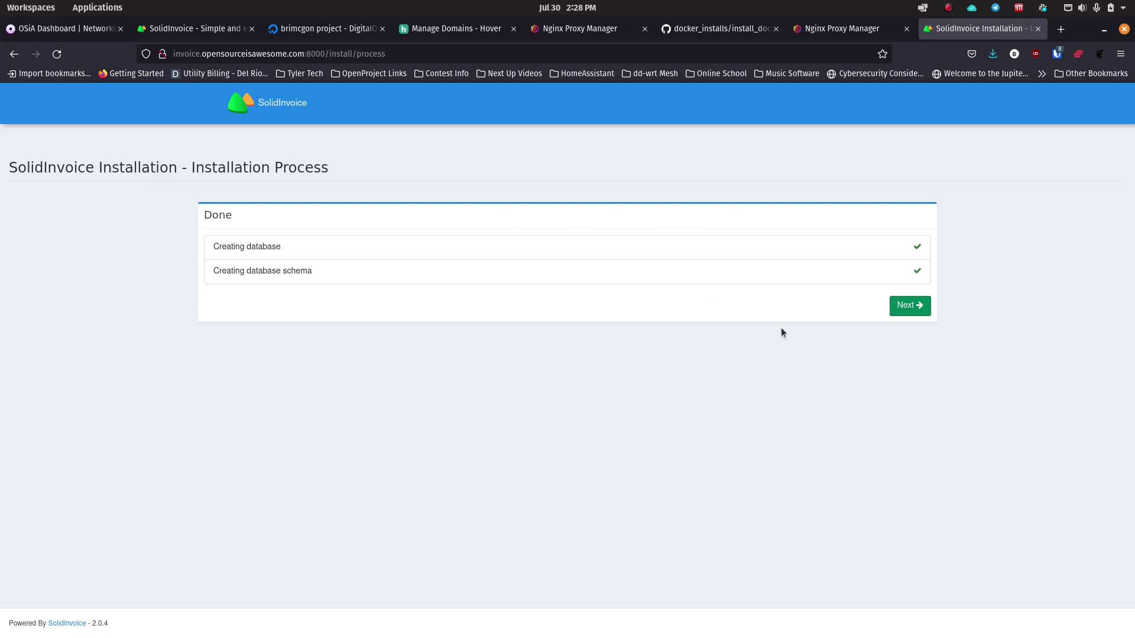
left_click(904, 312)
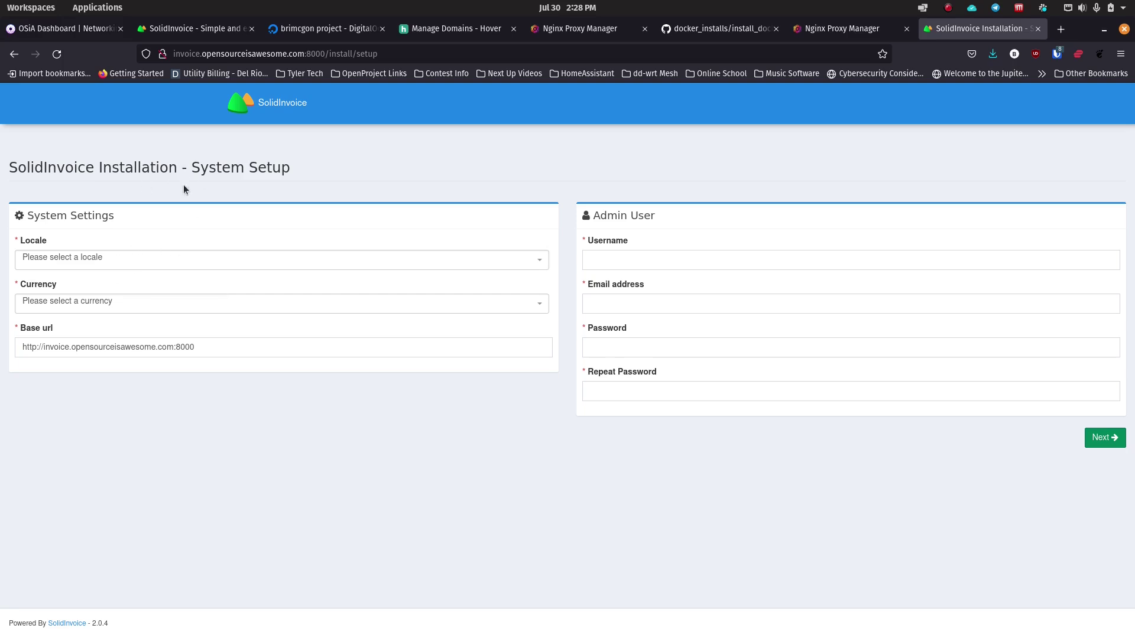
Set the locale to English (United States) and the currency to US Dollar
left_click(151, 260)
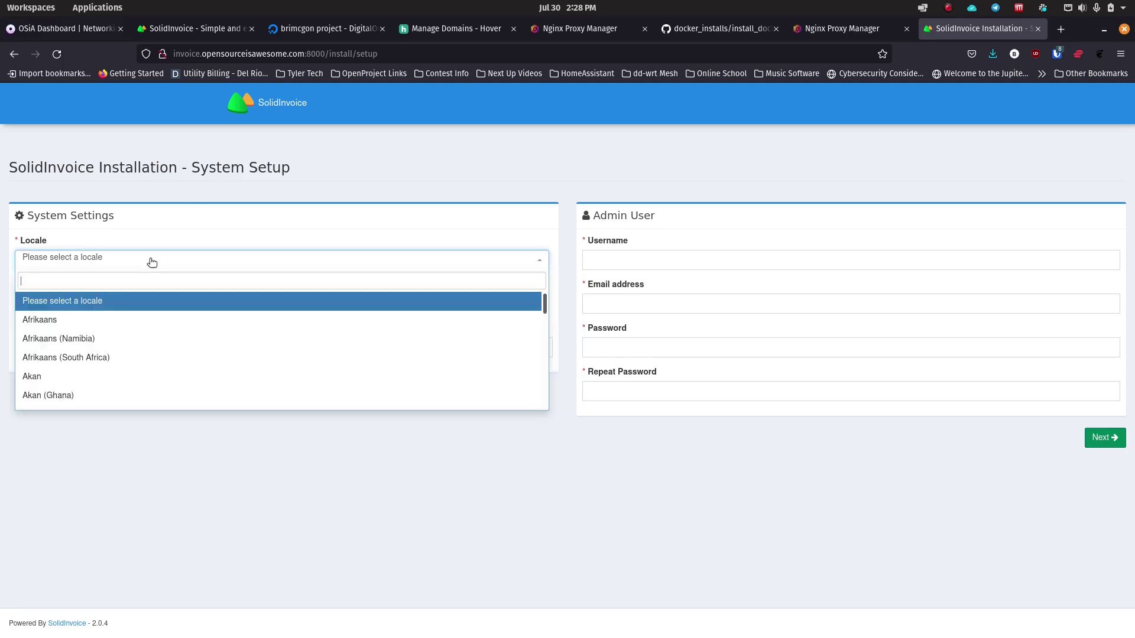
type("English (un")
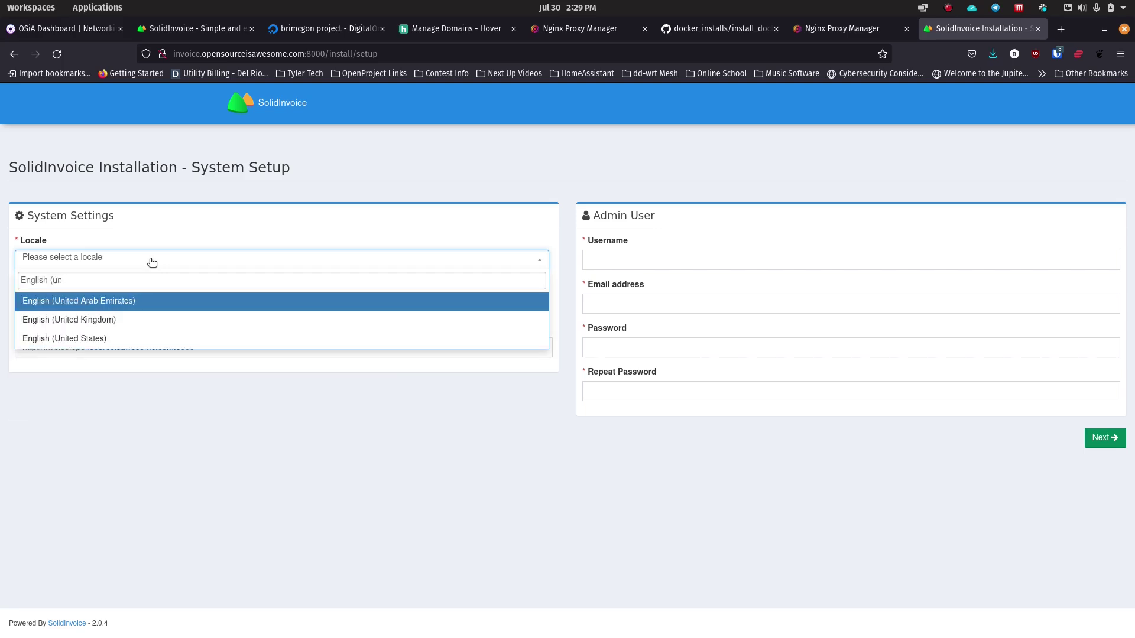
left_click(113, 341)
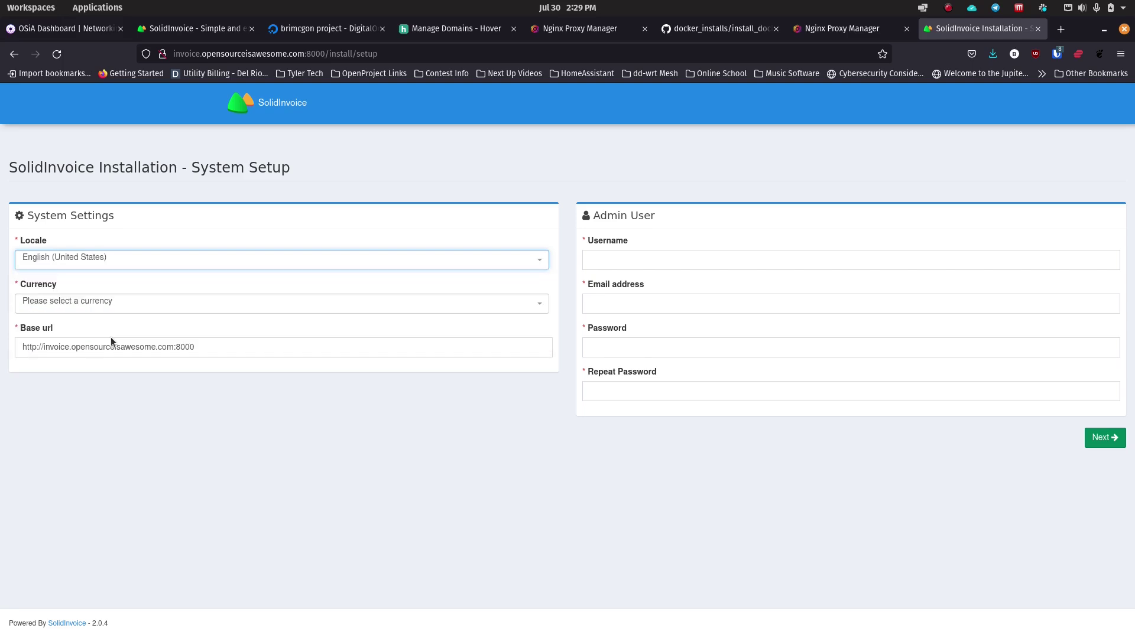
left_click(136, 311)
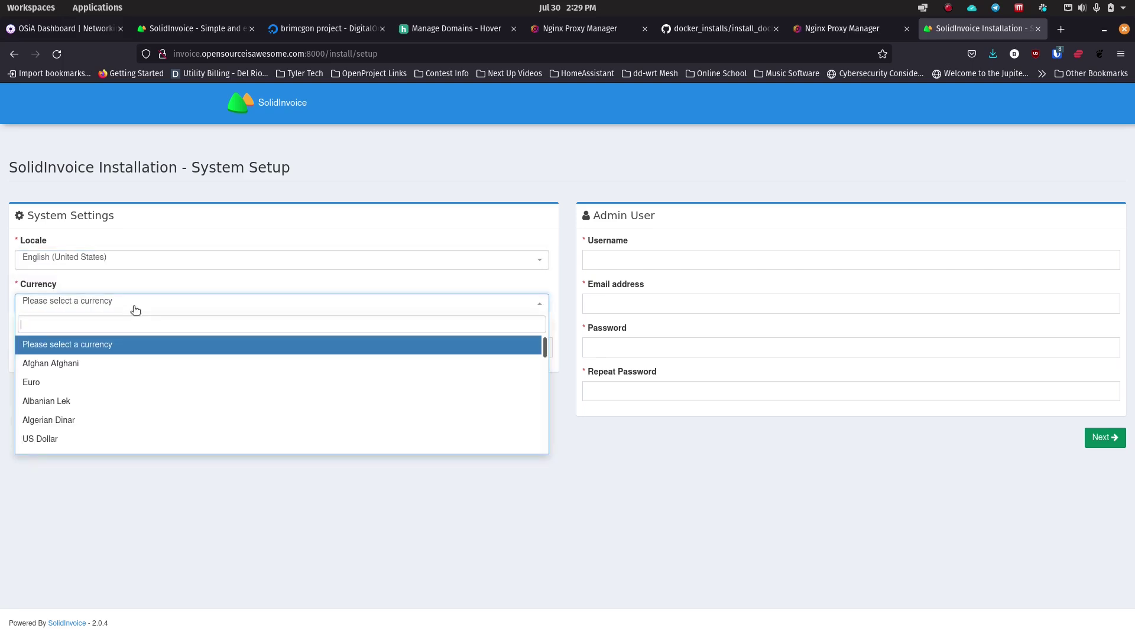
left_click(136, 440)
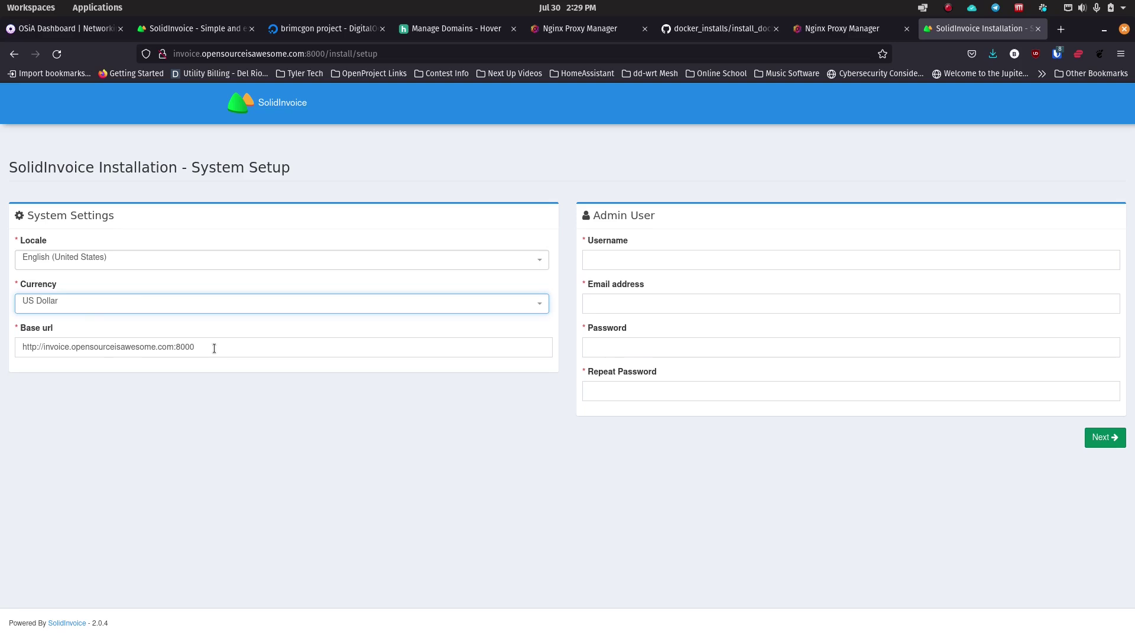
left_click(214, 349)
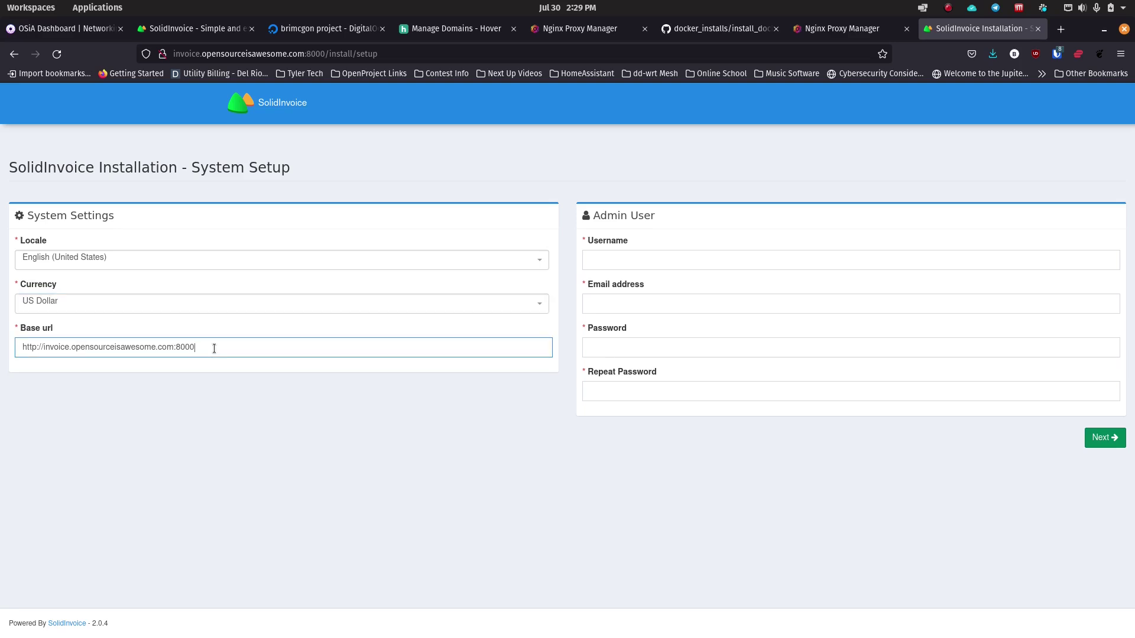
key("BackSpace")
key("BackSpace")
key("BackSpace")
key("BackSpace")
type("s")
Enter the admin username, e-mail address and matching password twice, and submit to finish installing
left_click(621, 259)
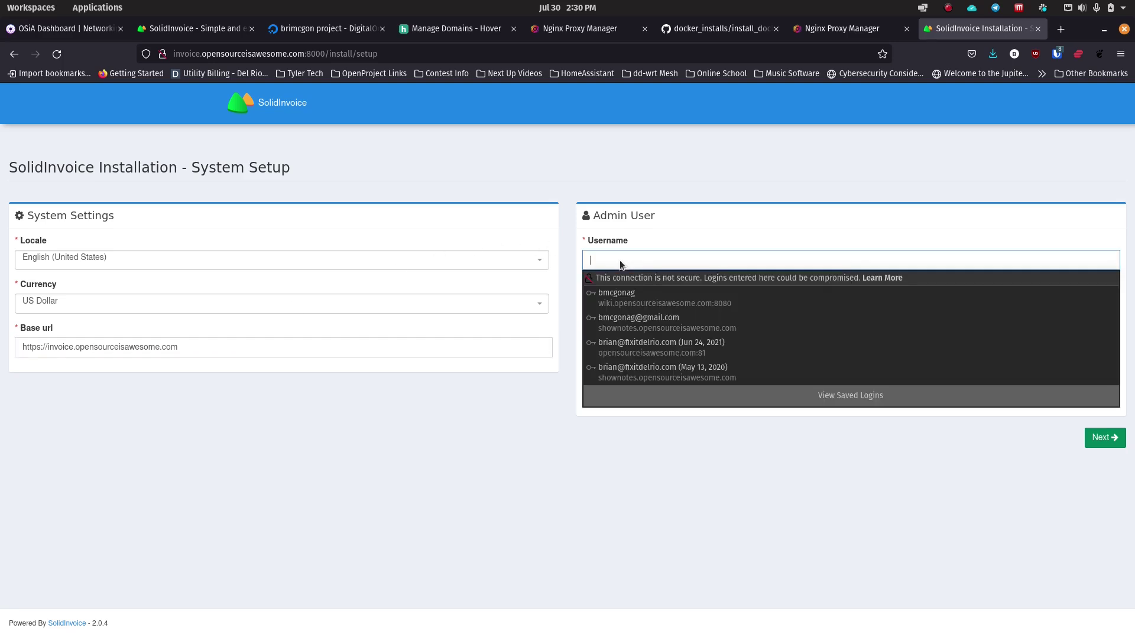
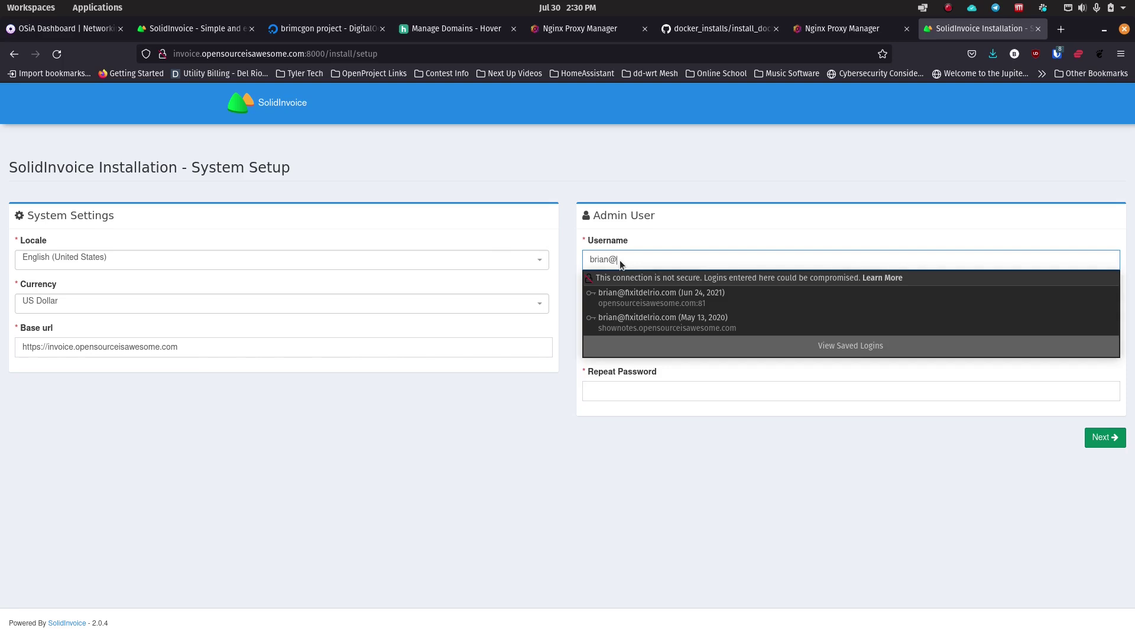
key("Tab")
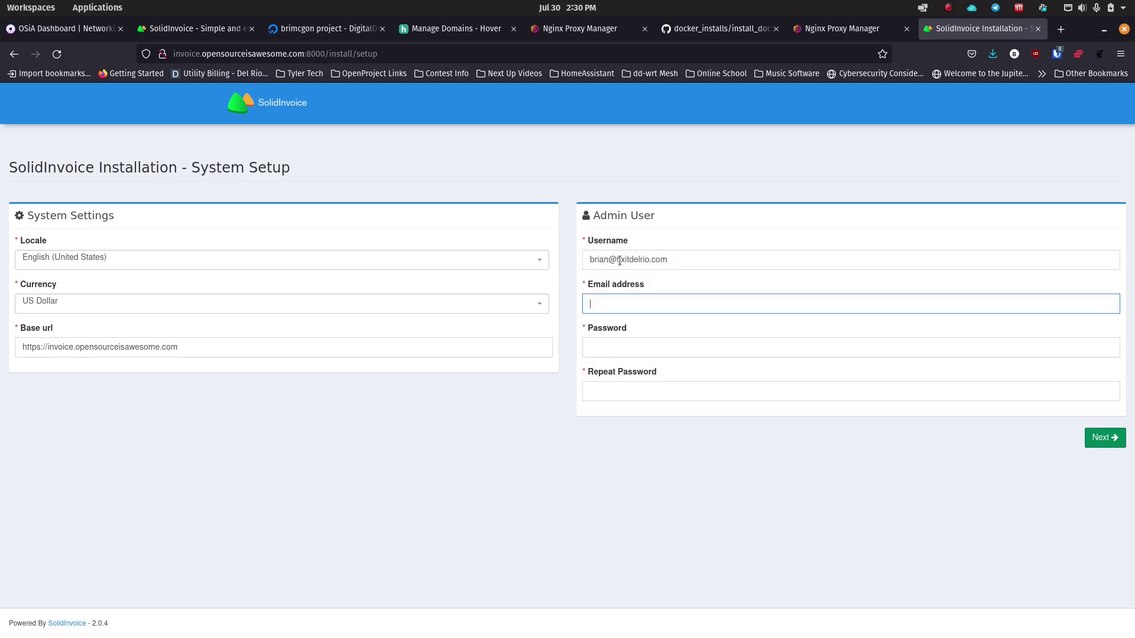
type("bria")
key("Down")
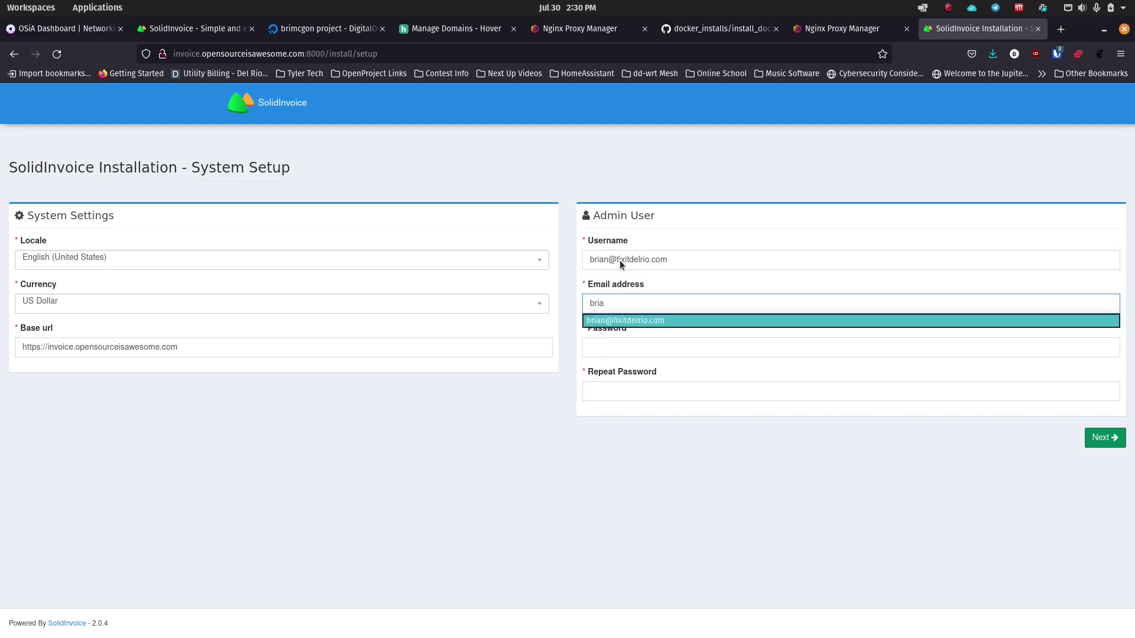
key("Tab")
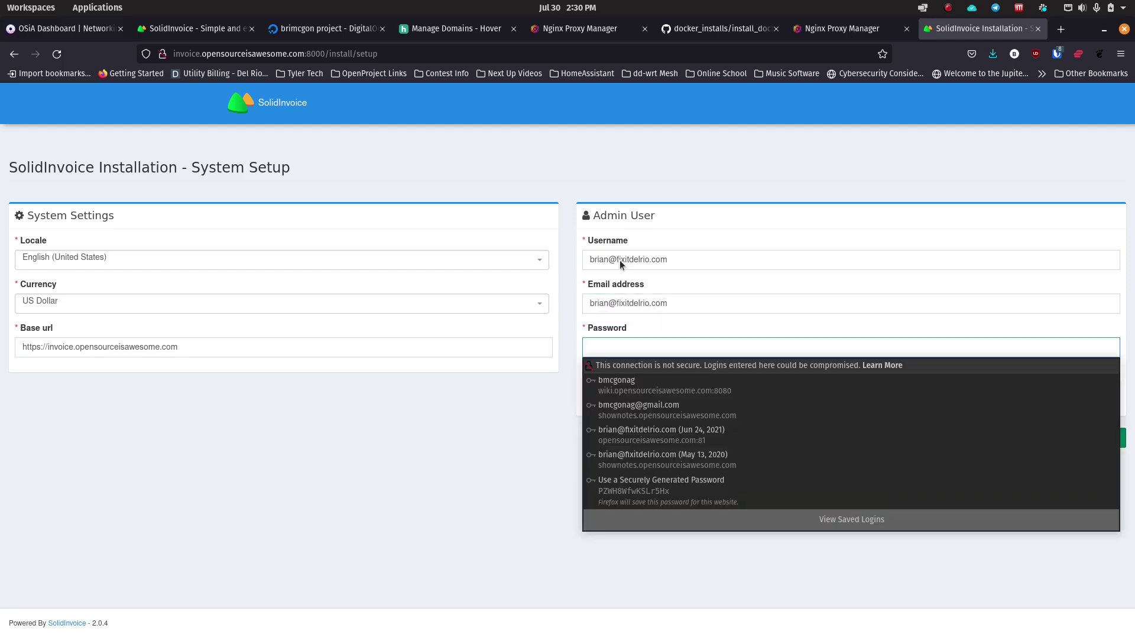
type("•••••••••")
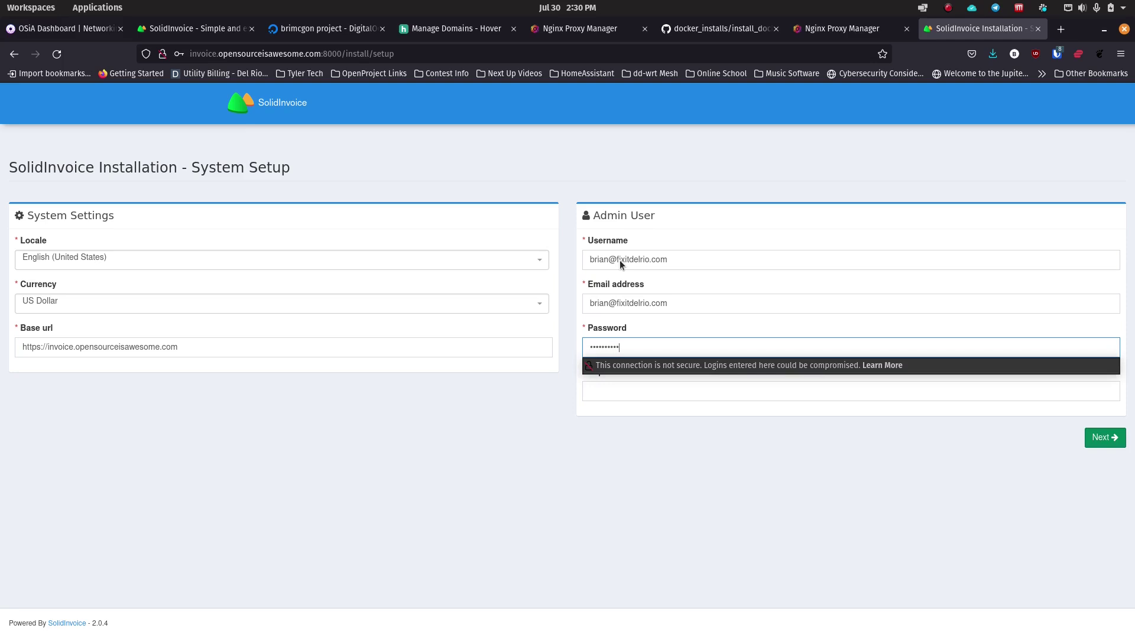
type("••")
key("Tab")
type("•••••••••••")
key("Return")
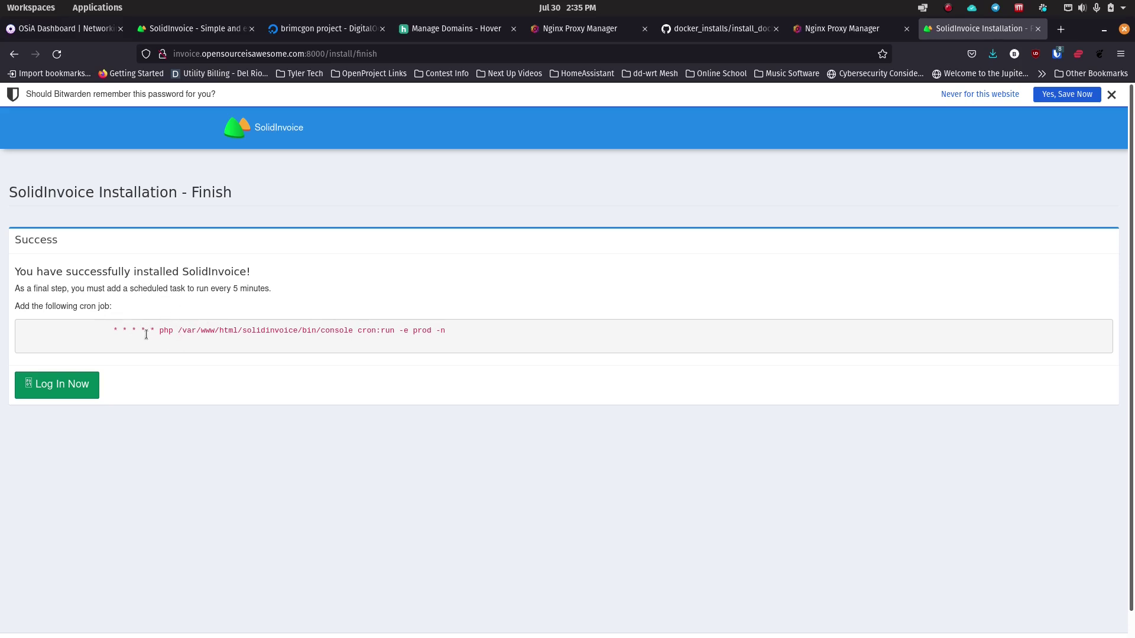
Select the cron:run job line, dismiss the password-save prompt and continue to the login page
left_click_drag(109, 330, 149, 330)
left_click_drag(479, 330, 109, 330)
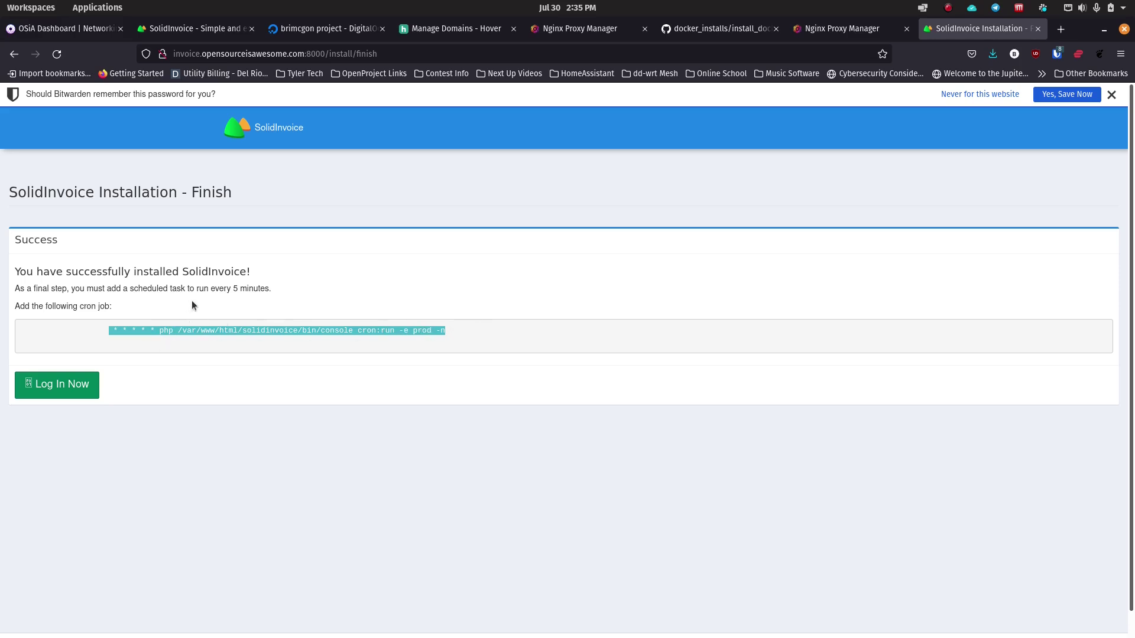
left_click(229, 353)
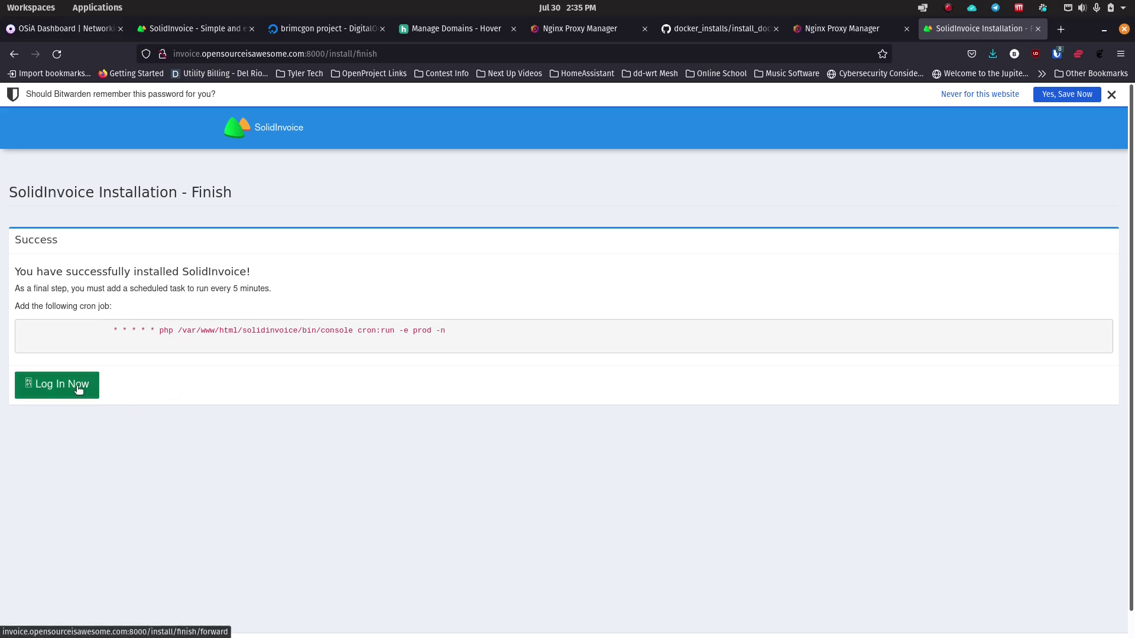
left_click(1111, 95)
left_click(52, 363)
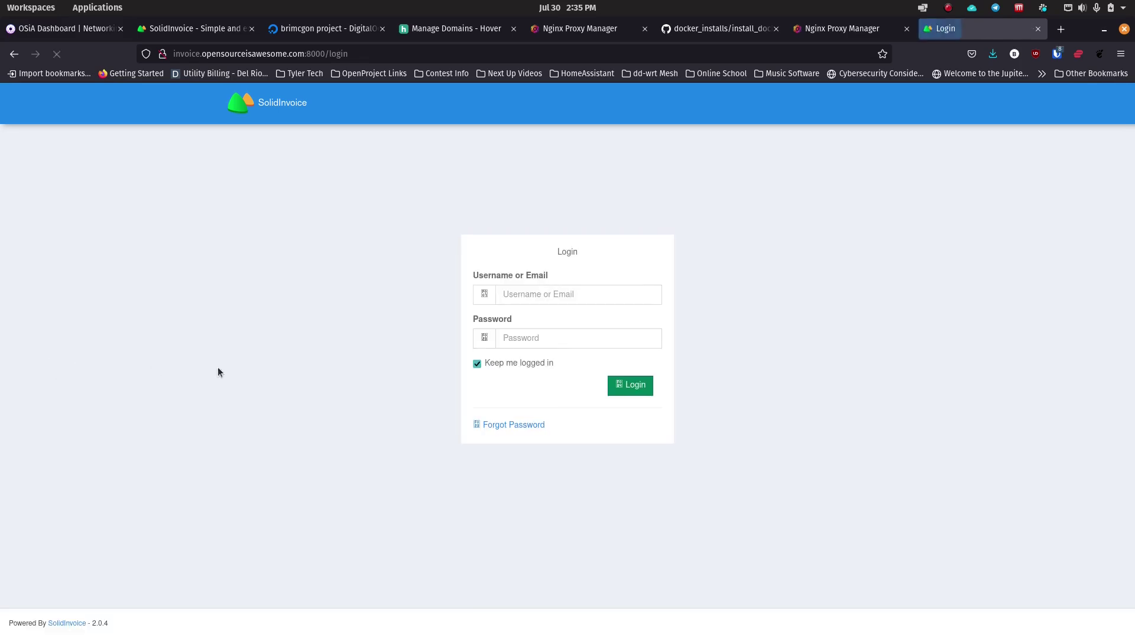
Log in with the admin username and password
left_click(523, 301)
type("brian")
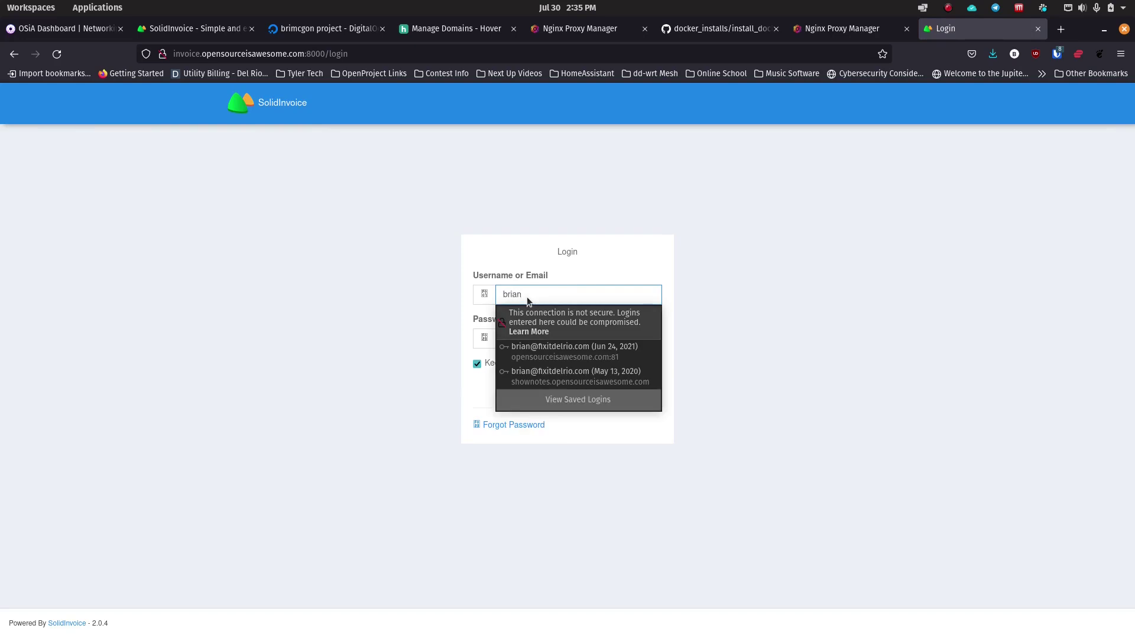
key("Tab")
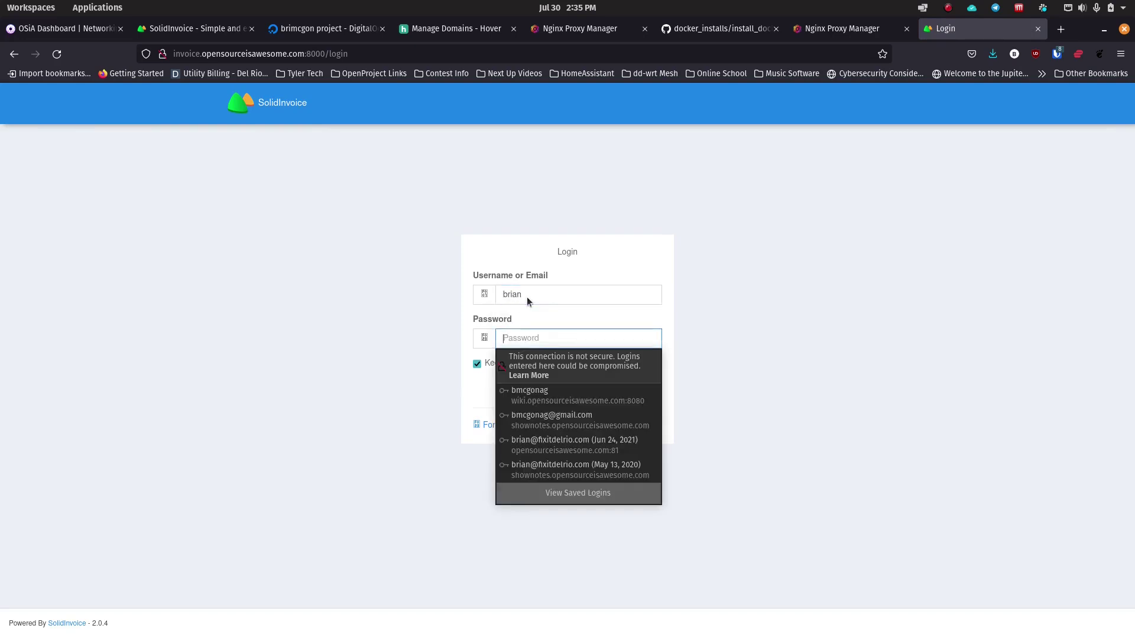
type("*********")
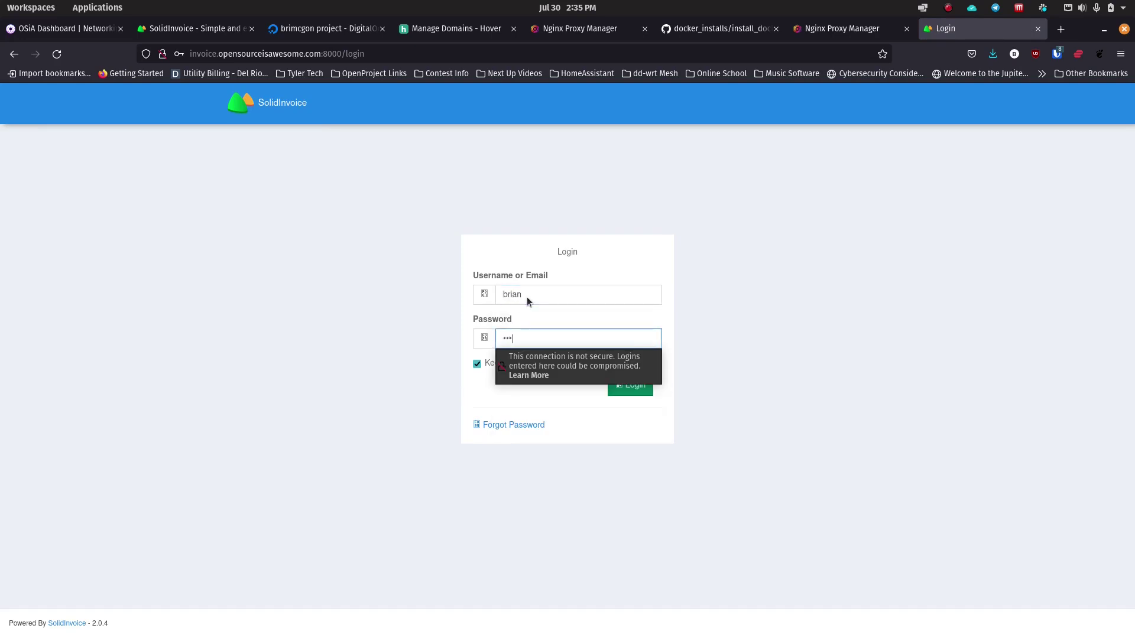
key("Return")
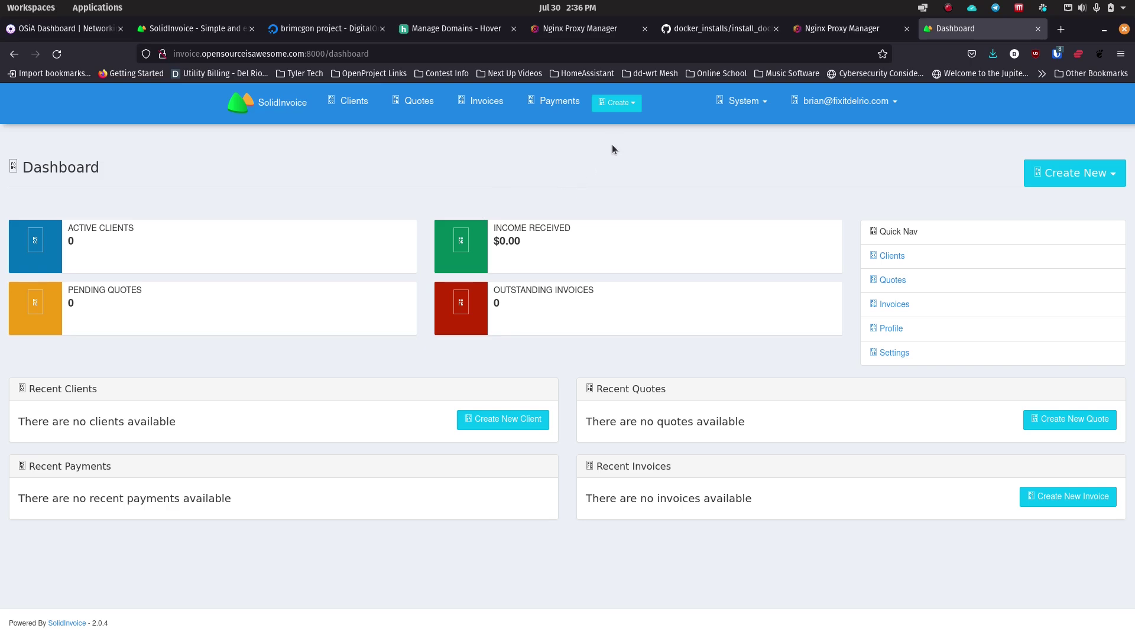
In System Settings, rename the company to 'Fix IT Del rio', leaving logo and VAT number empty
left_click(752, 113)
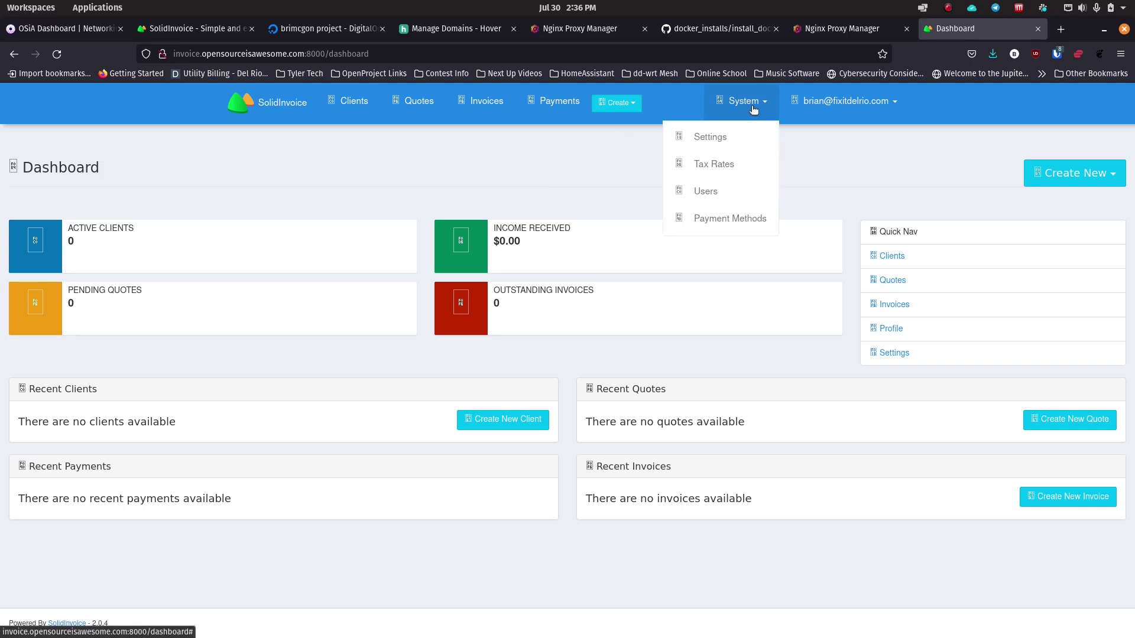
left_click(745, 135)
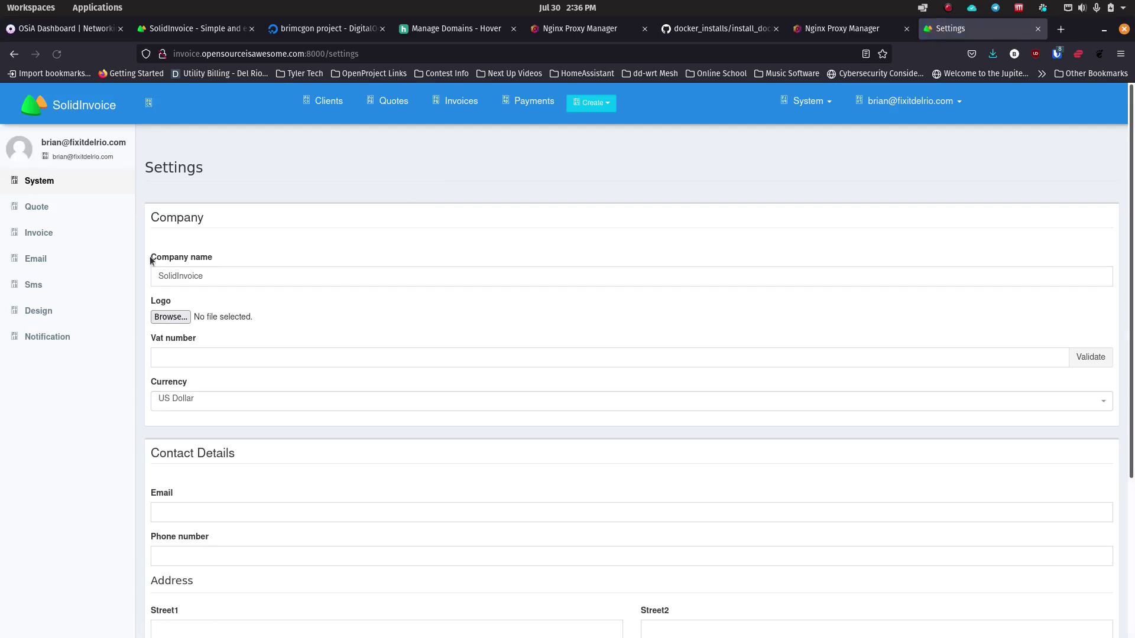
left_click_drag(225, 275, 110, 274)
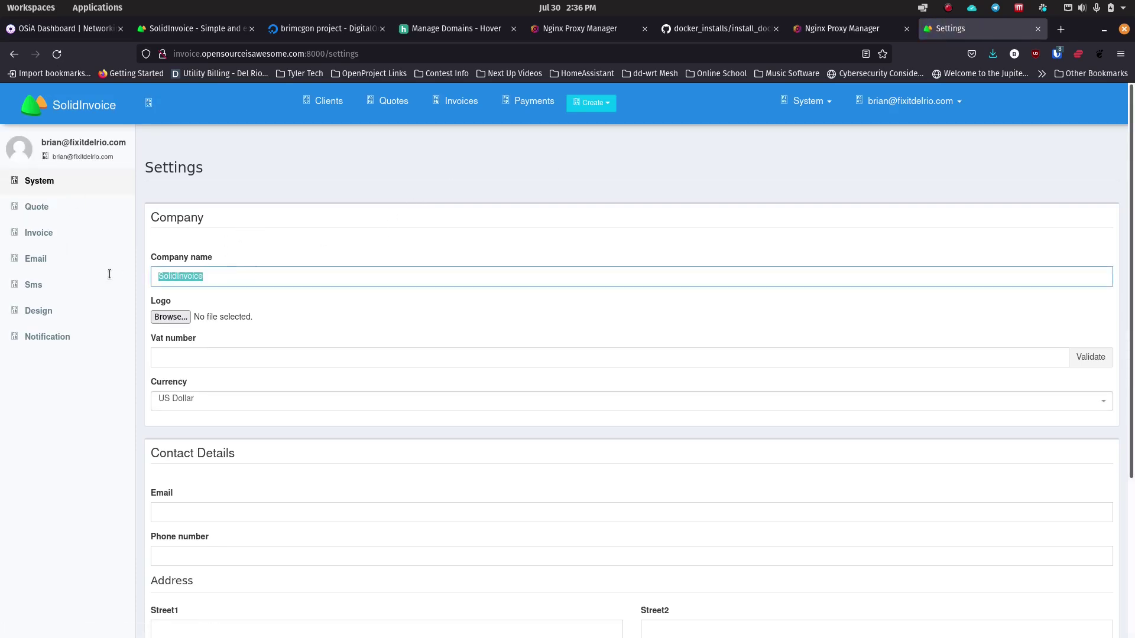
type("Fix IT Del rio")
key("Tab")
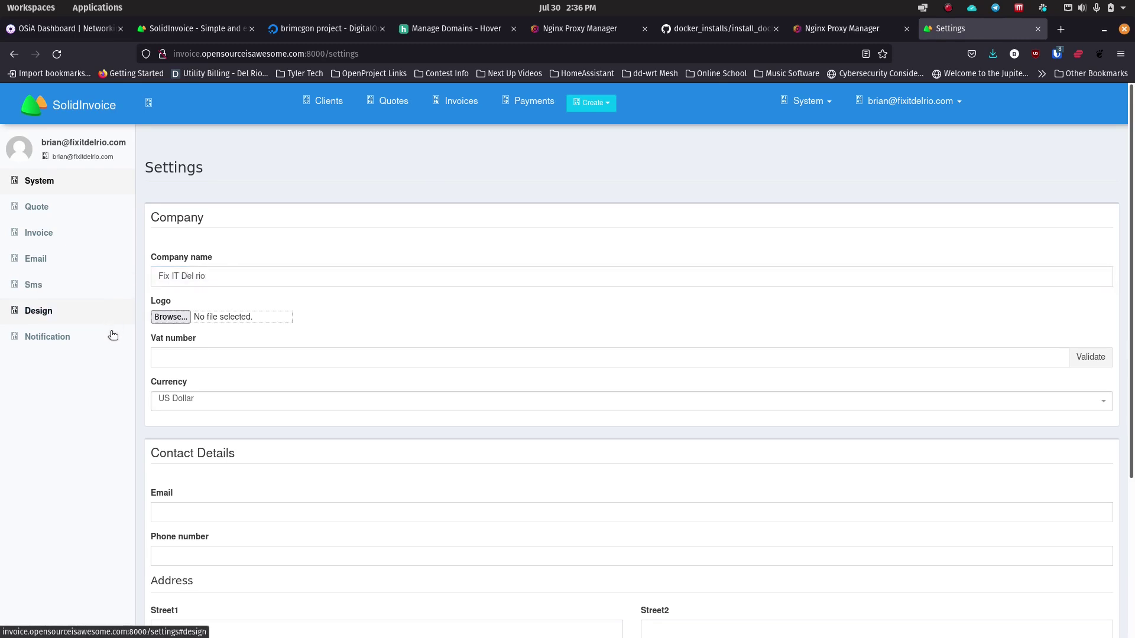
left_click(169, 318)
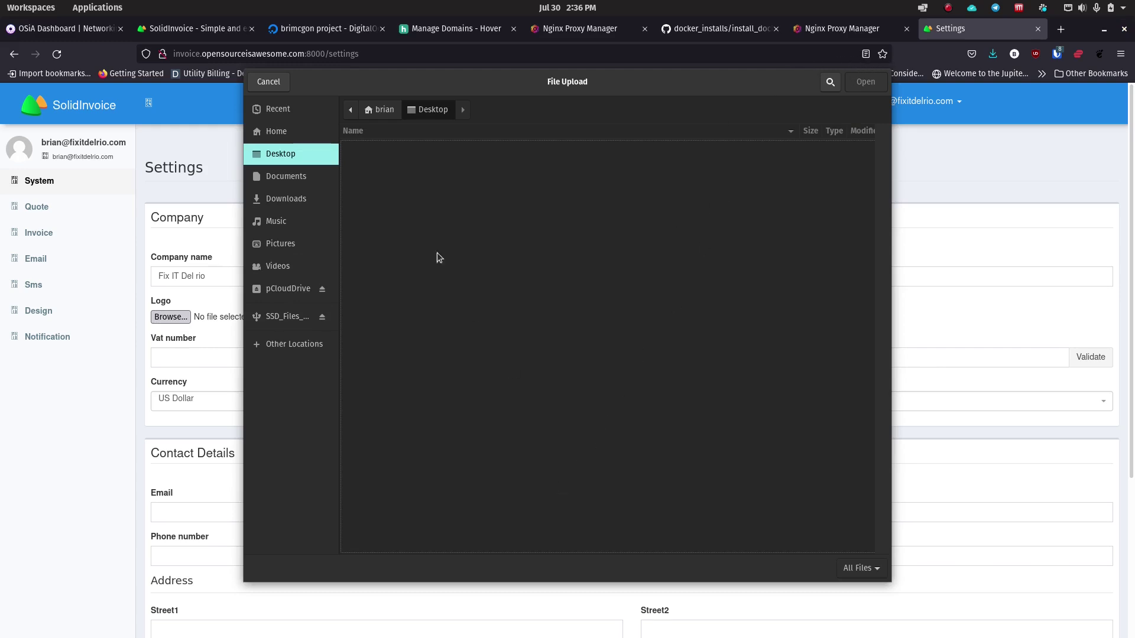
left_click(269, 82)
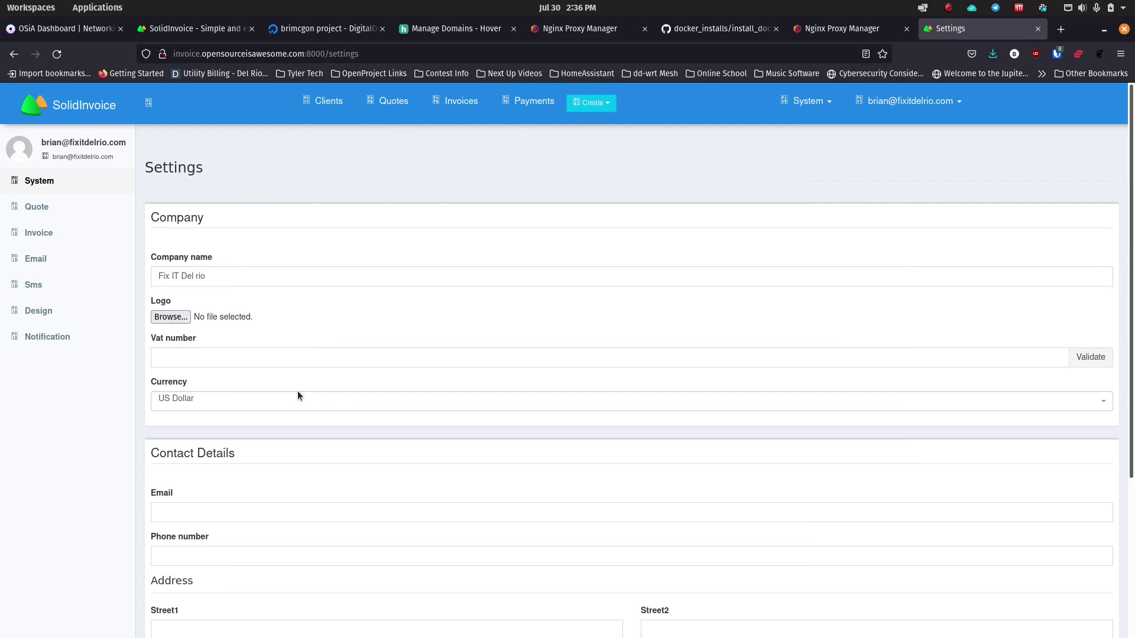
left_click(211, 360)
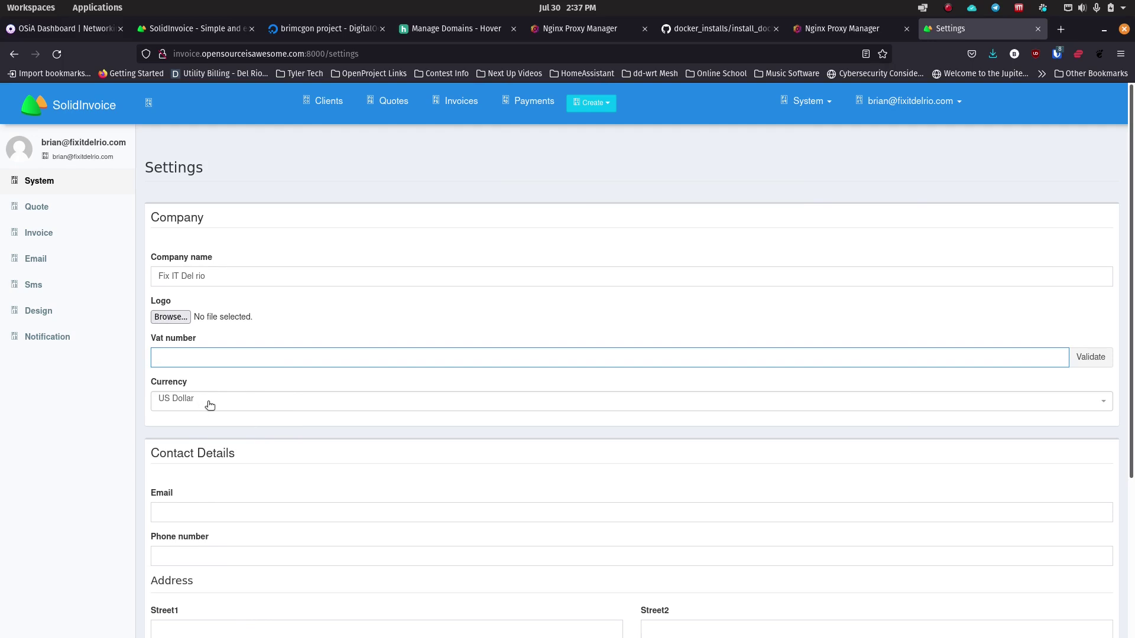
left_click(132, 392)
scroll(130, 392, "down", 2)
Fill in the company's contact e-mail, phone number, street, city, state and zip code
left_click(187, 385)
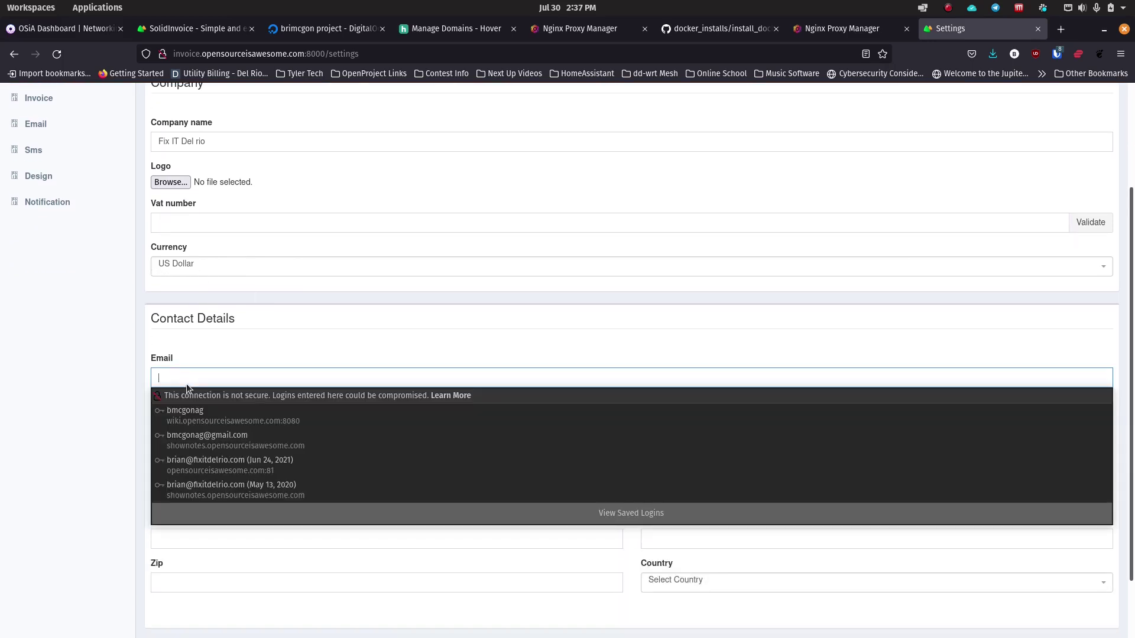
type("n")
key("BackSpace")
key("Tab")
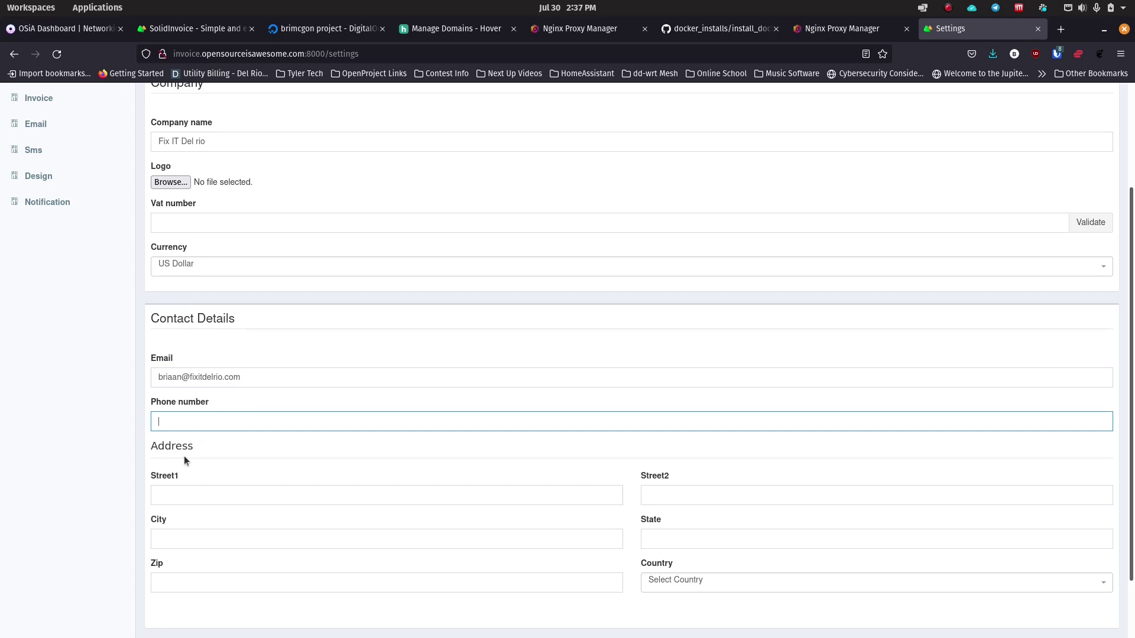
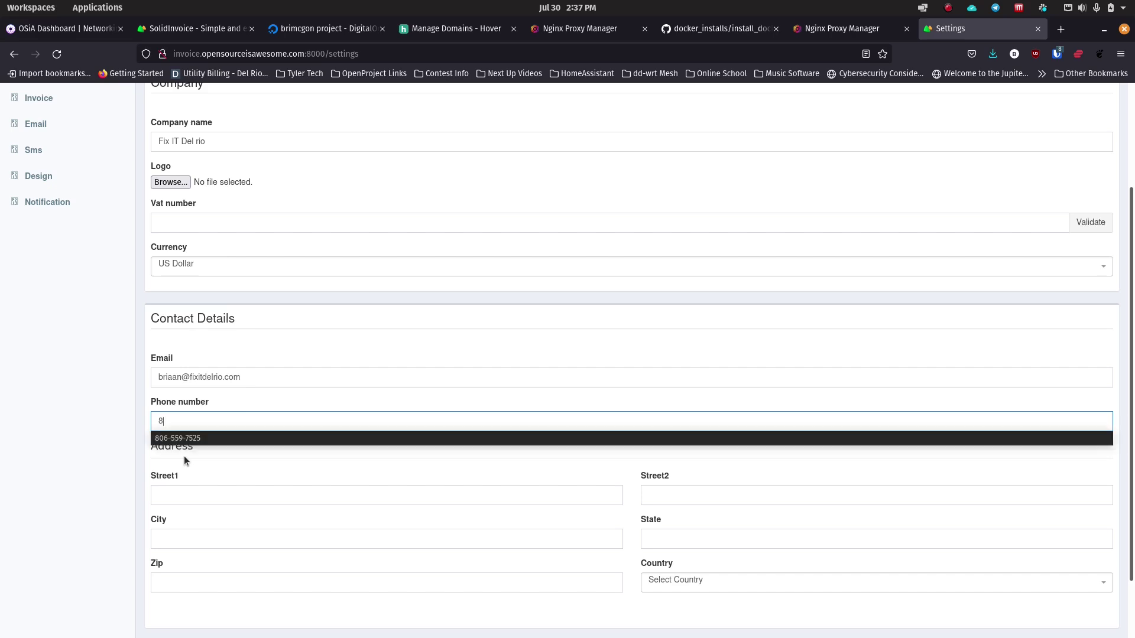
key("Tab")
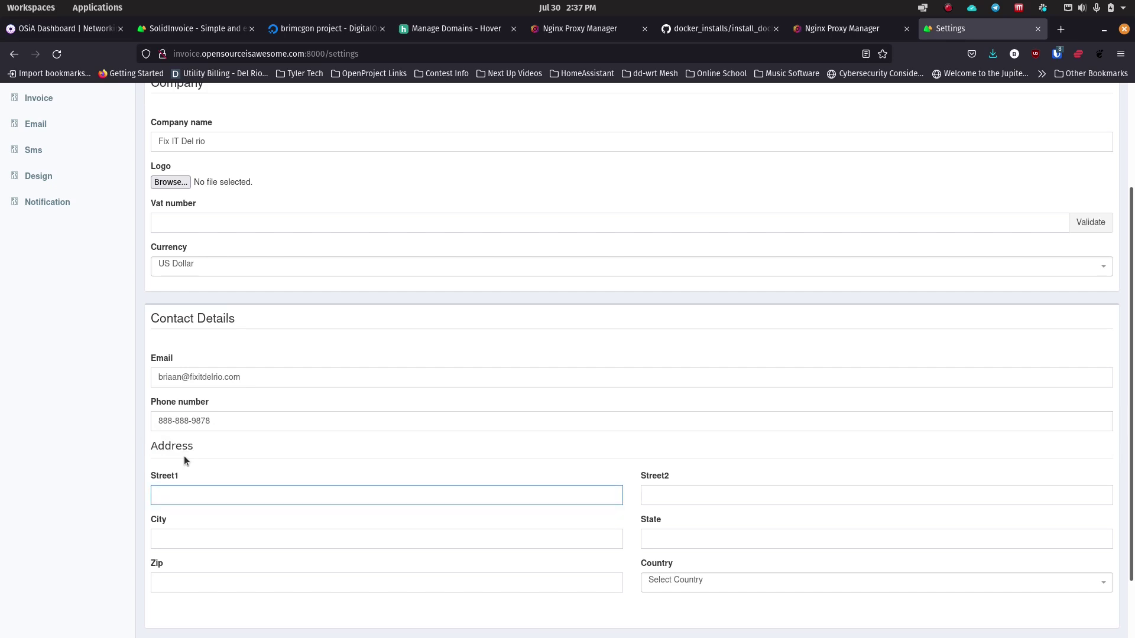
type("123 Sesame S")
key("Tab")
key("Tab")
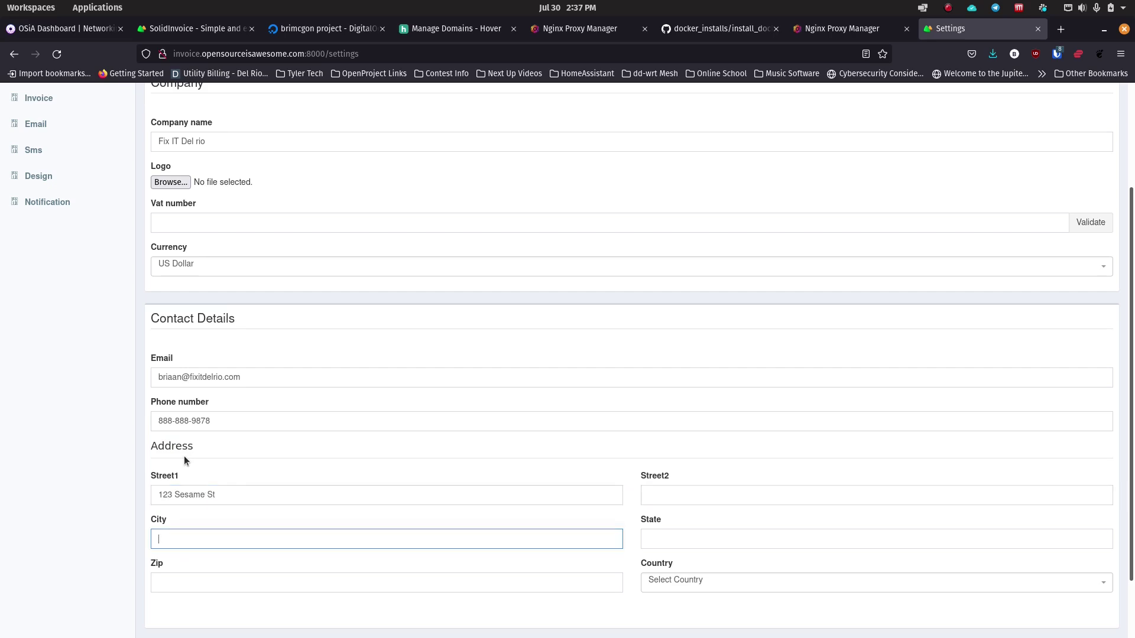
type("my Place")
key("Tab")
type("TX")
key("Tab")
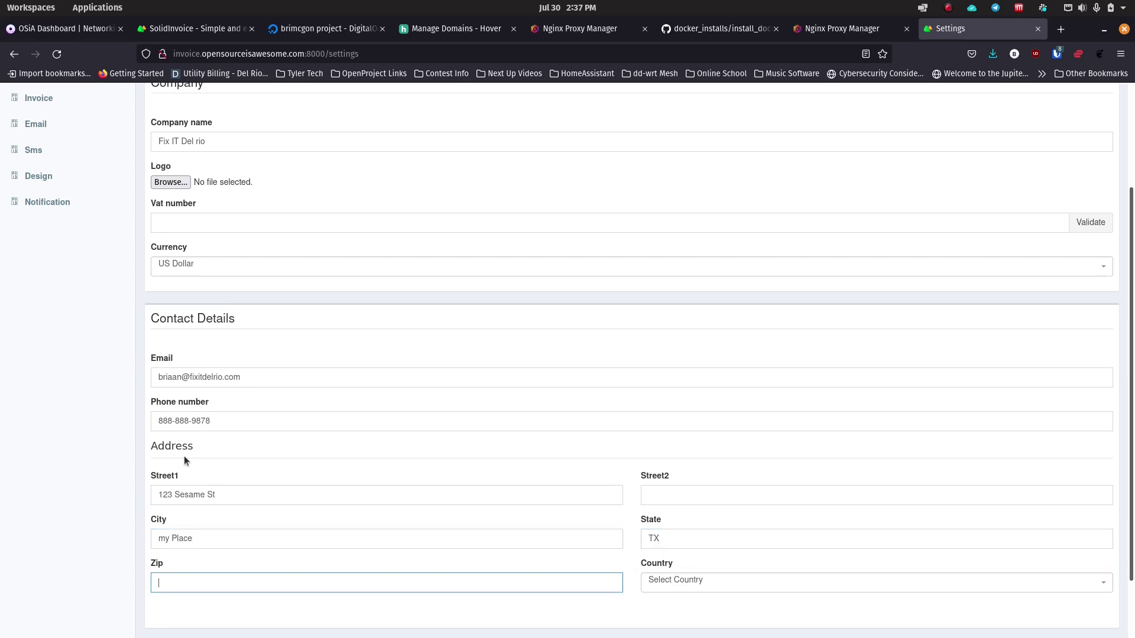
type("78840")
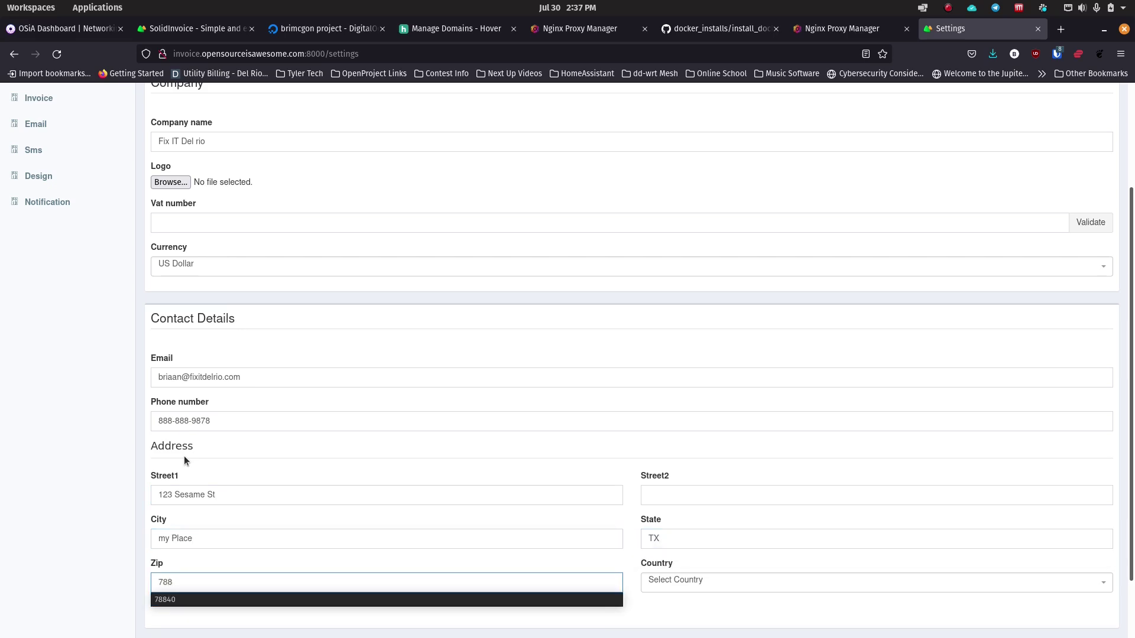
key("Tab")
Set the country to United States and save the company settings
left_click(173, 476)
left_click(168, 488)
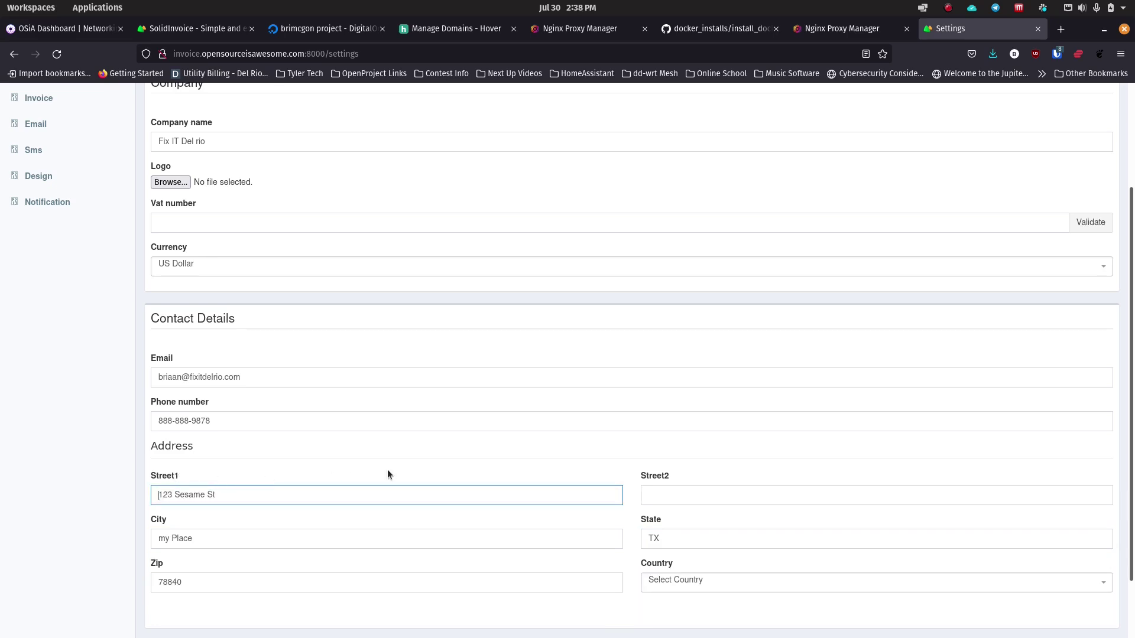
left_click(656, 580)
type("unit")
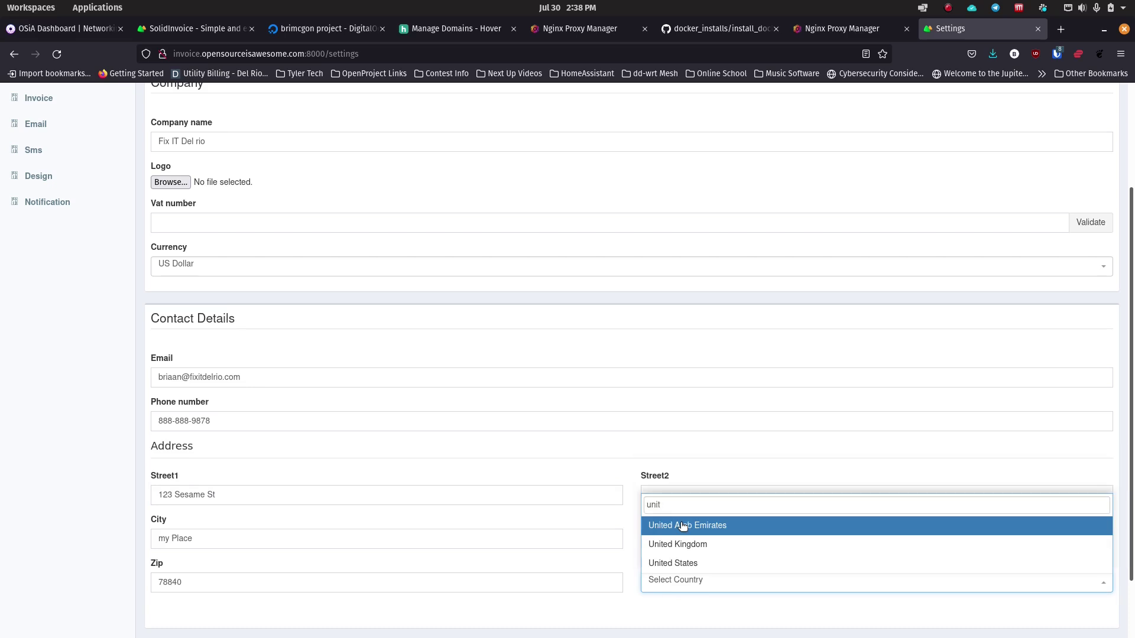
left_click(674, 563)
left_click(334, 618)
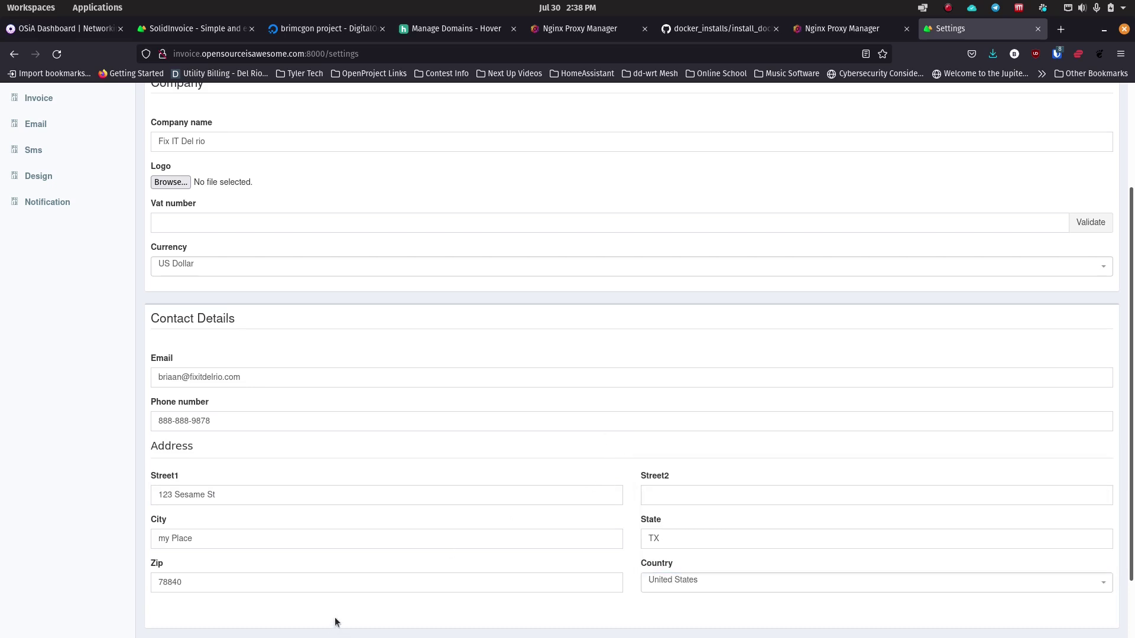
scroll(339, 608, "down", 2)
left_click(154, 584)
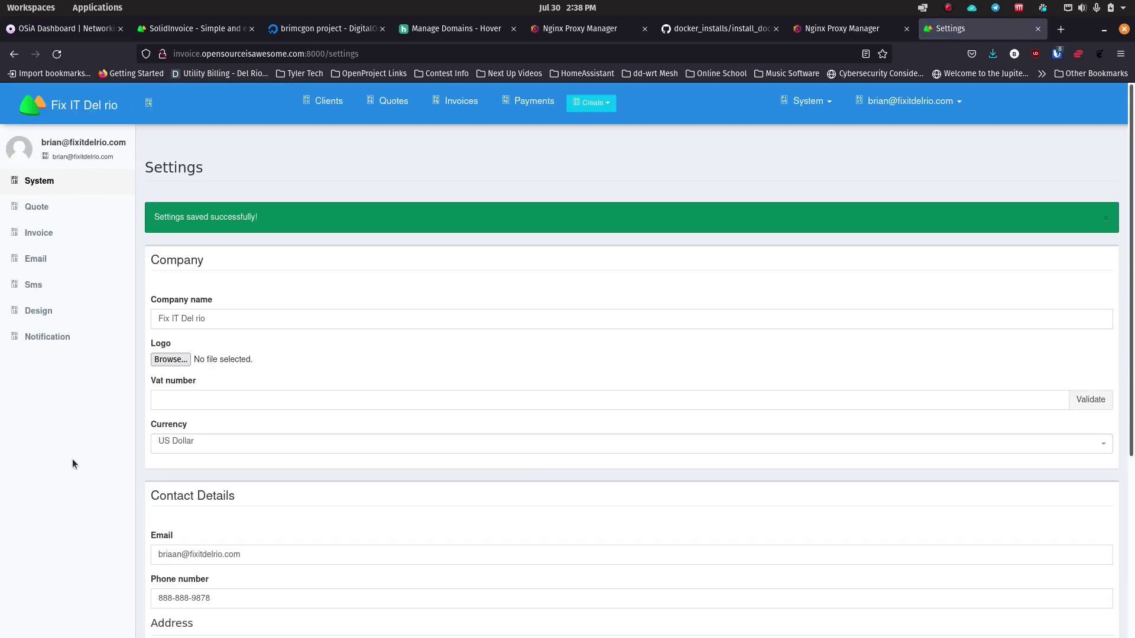
In Invoice settings, set the Bcc address to the owner's e-mail and save
left_click(36, 208)
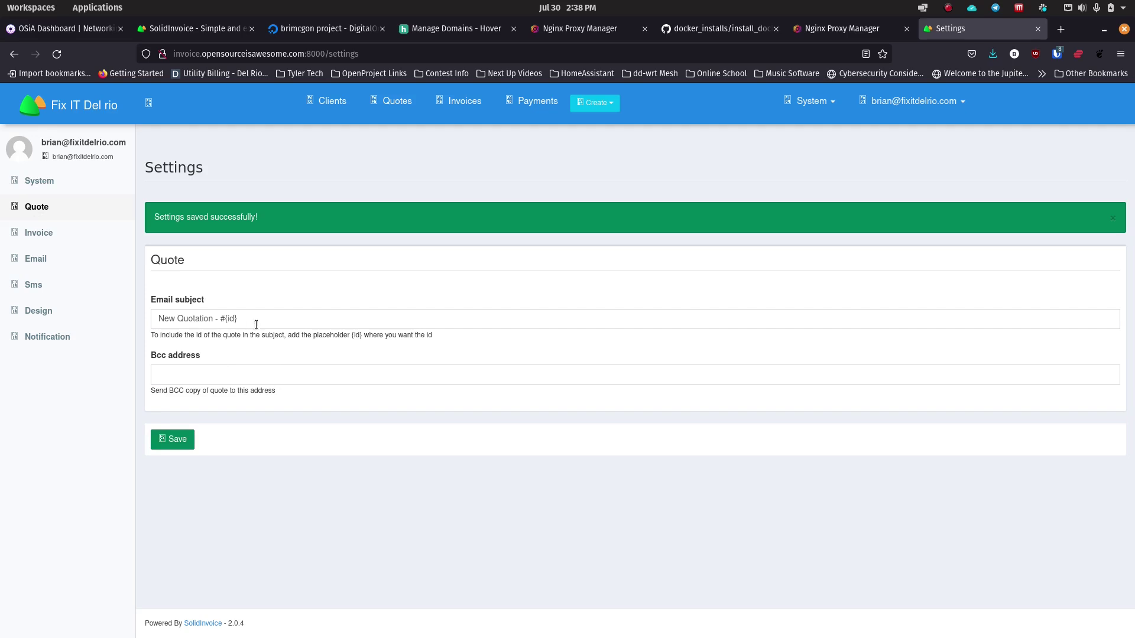
left_click(43, 235)
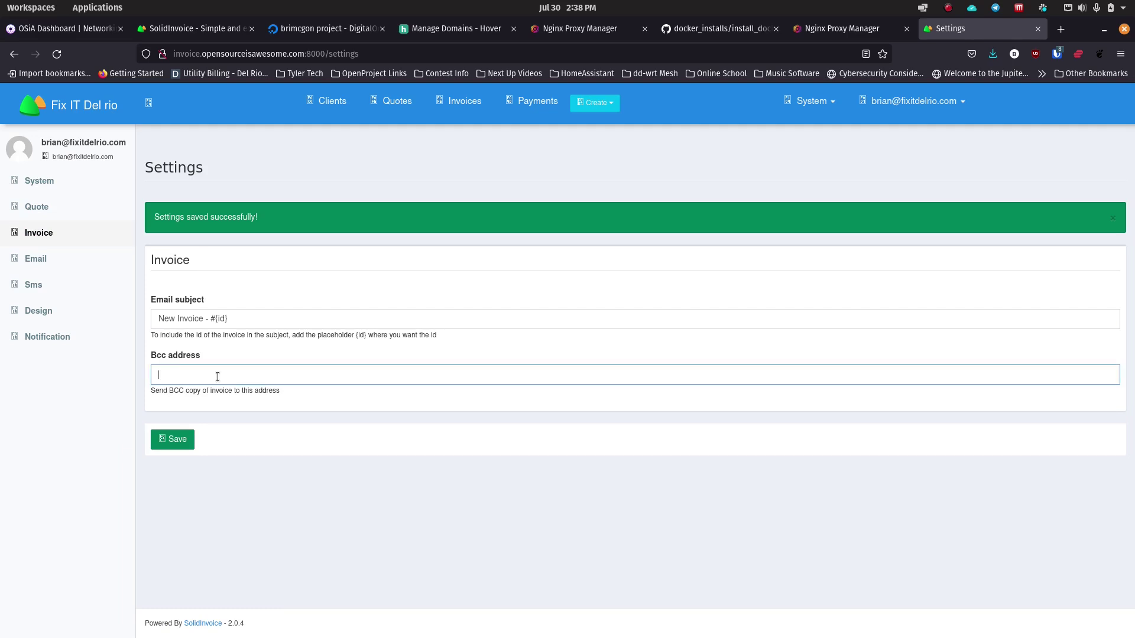
type("brian")
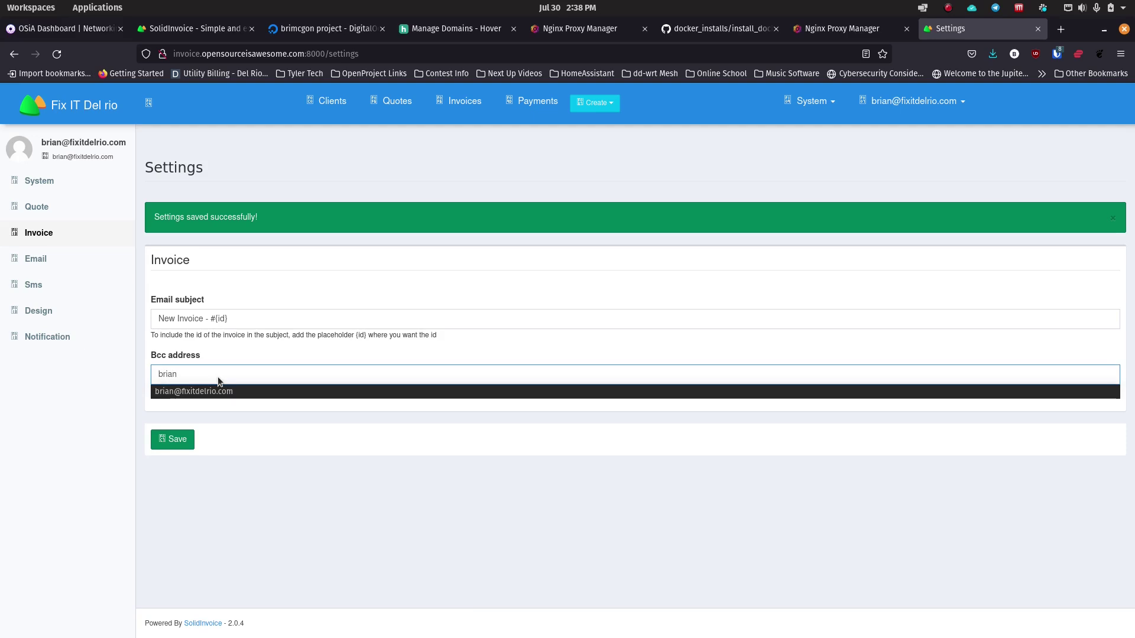
key("Tab")
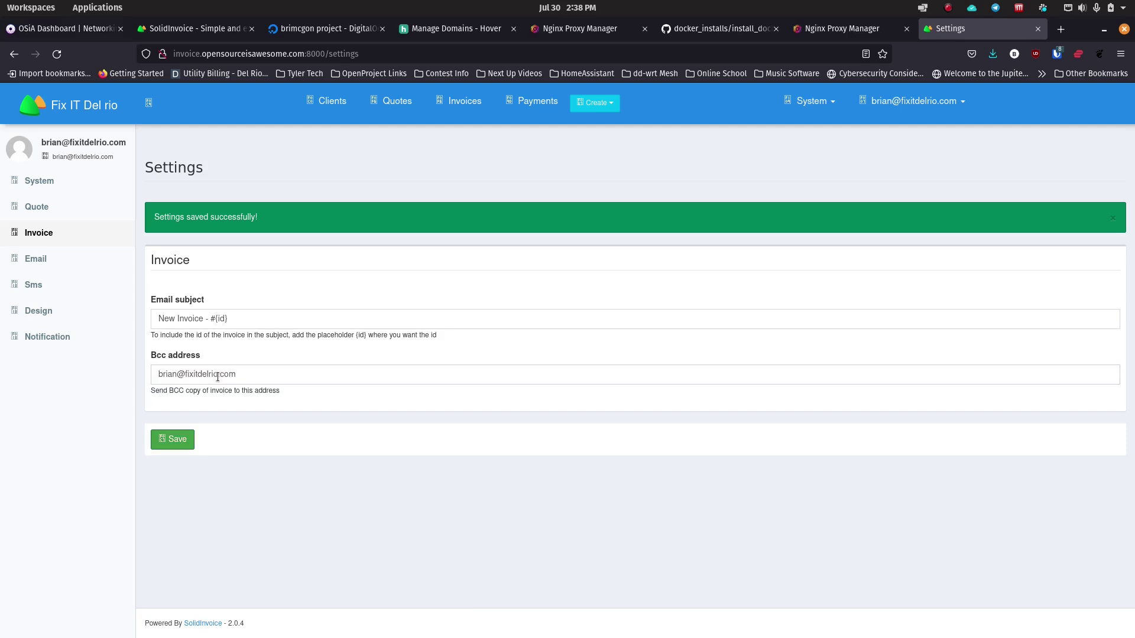
left_click(218, 377)
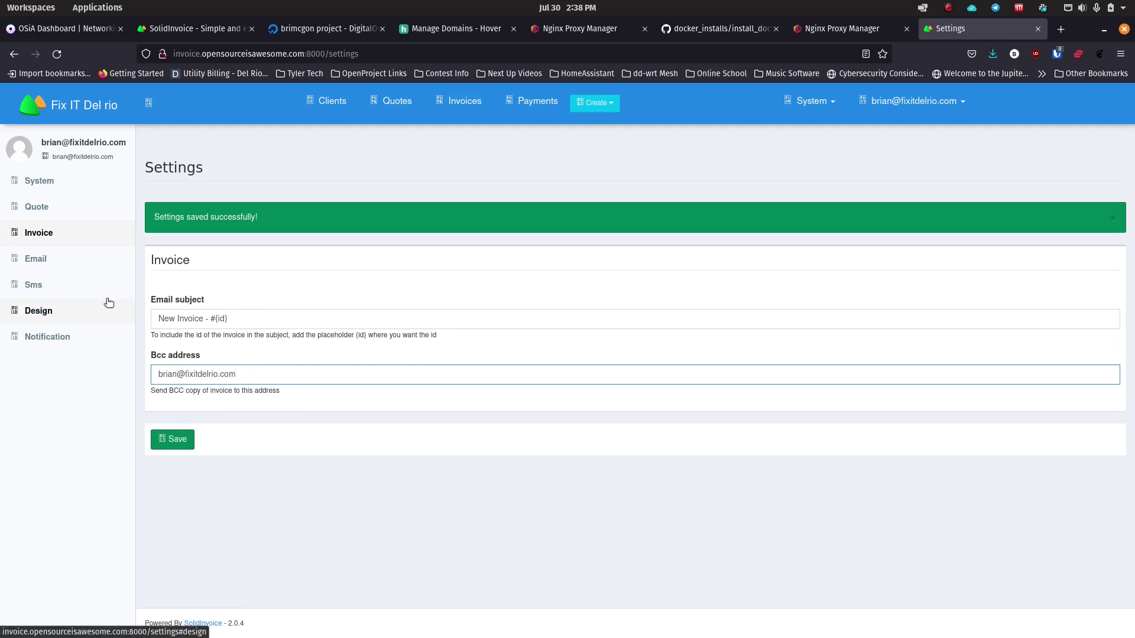
left_click(167, 439)
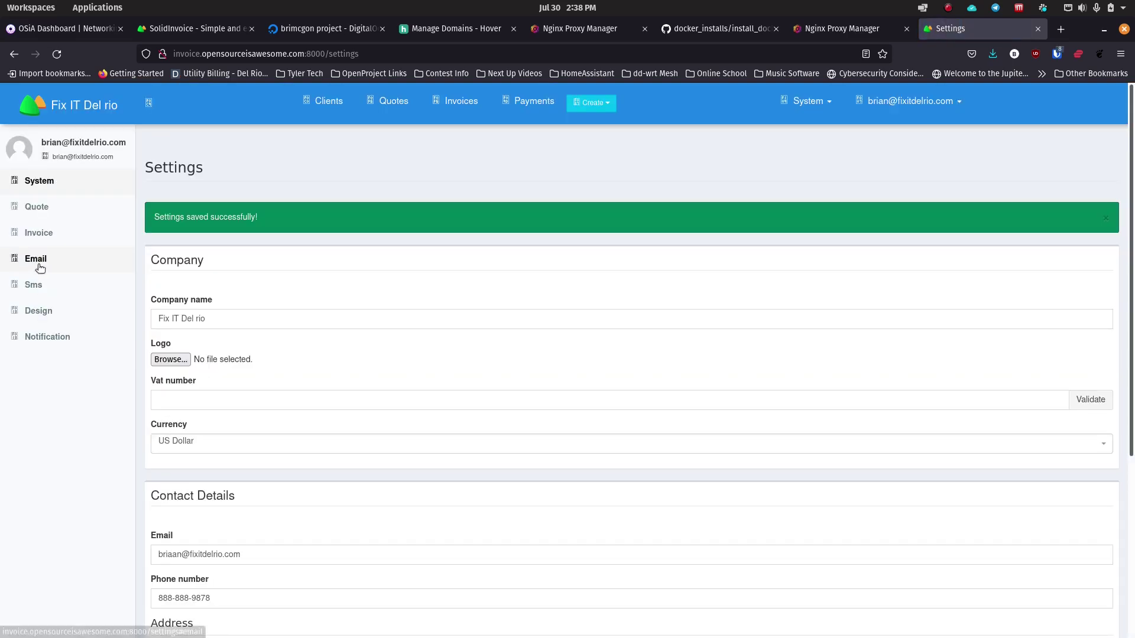
In Email settings, change the sender name to 'Fix IT Del Rio' and the from address to the owner's e-mail
left_click(38, 260)
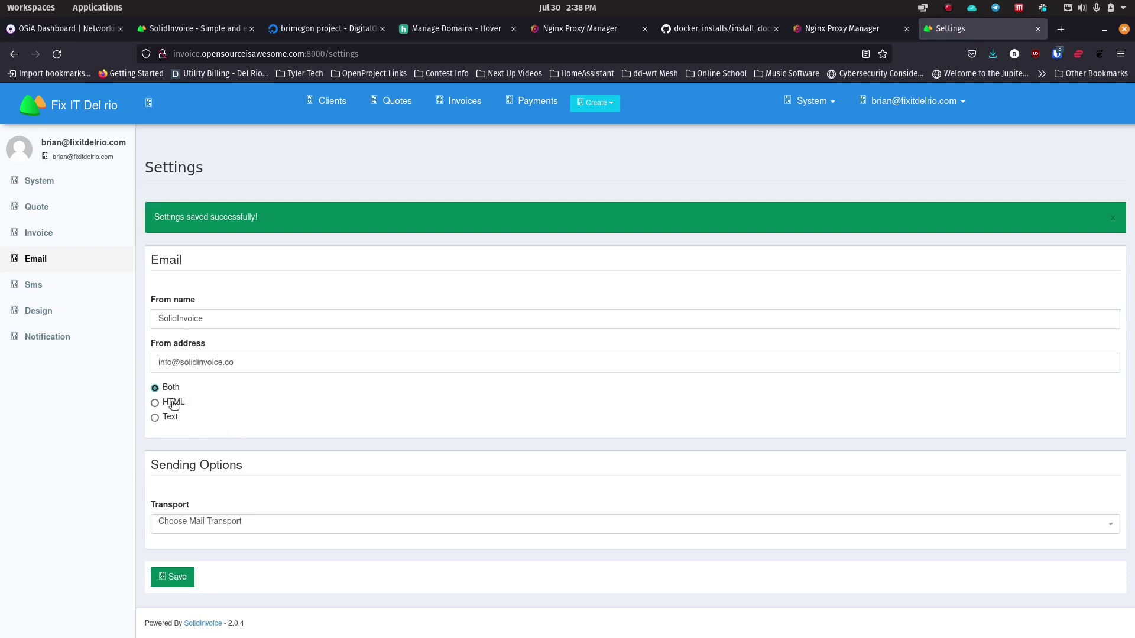
left_click_drag(227, 324, 130, 319)
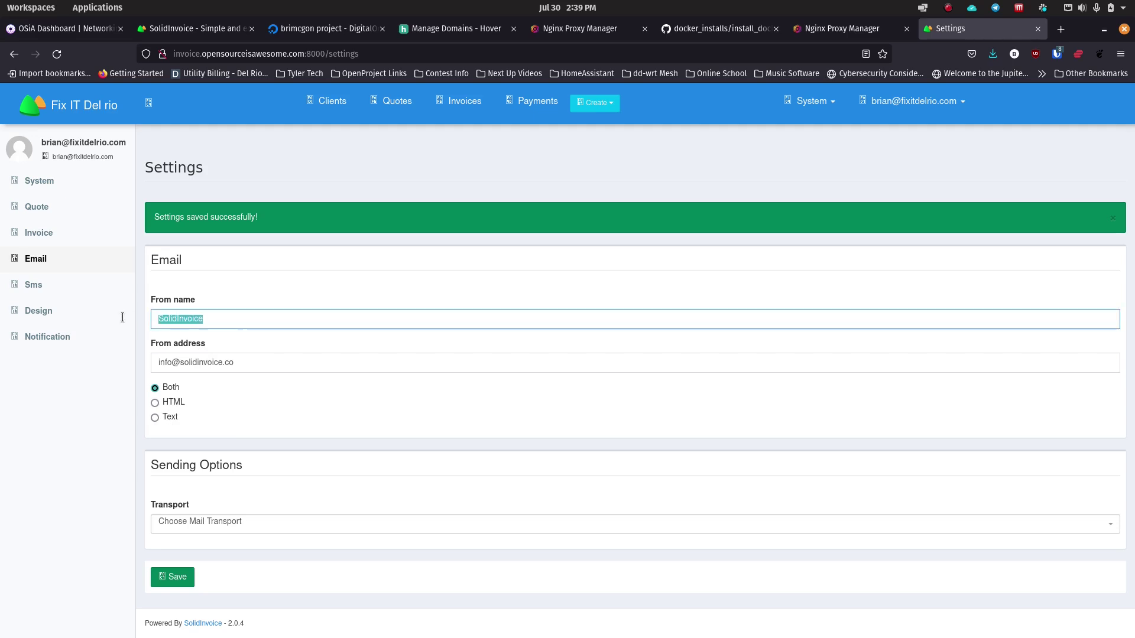
type("Fix IT D")
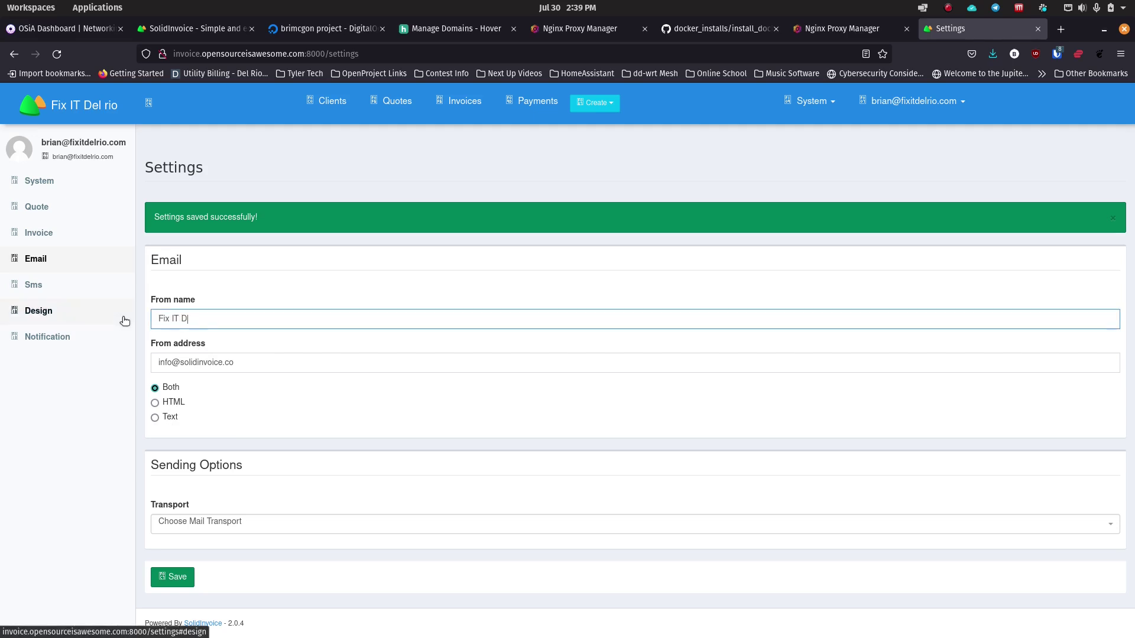
type("el Rio")
triple_click(258, 364)
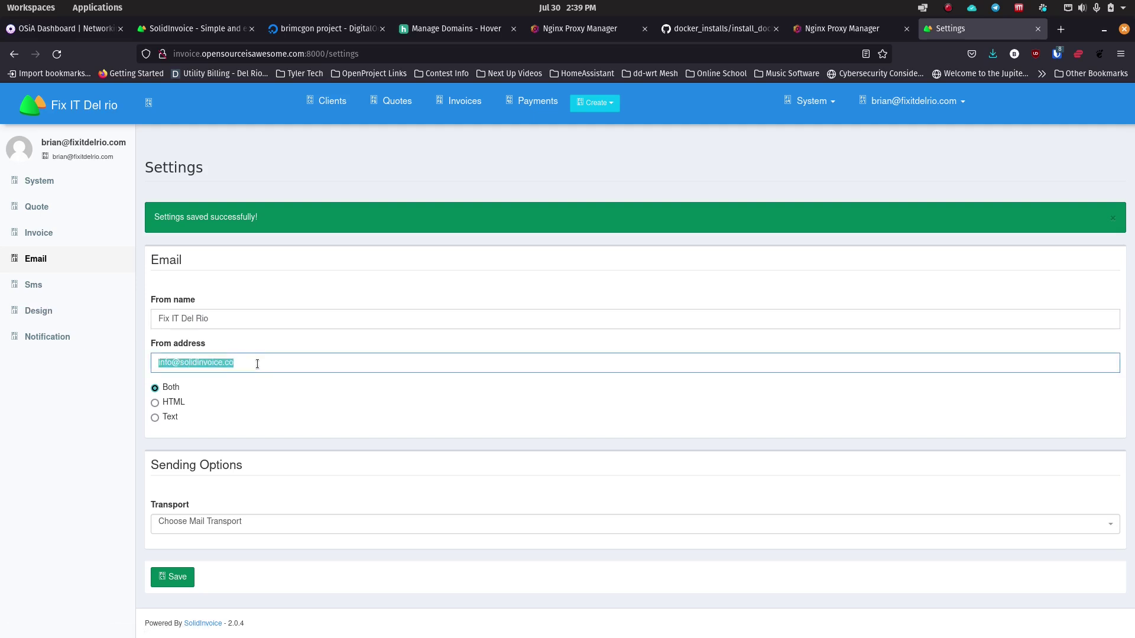
type("brian@")
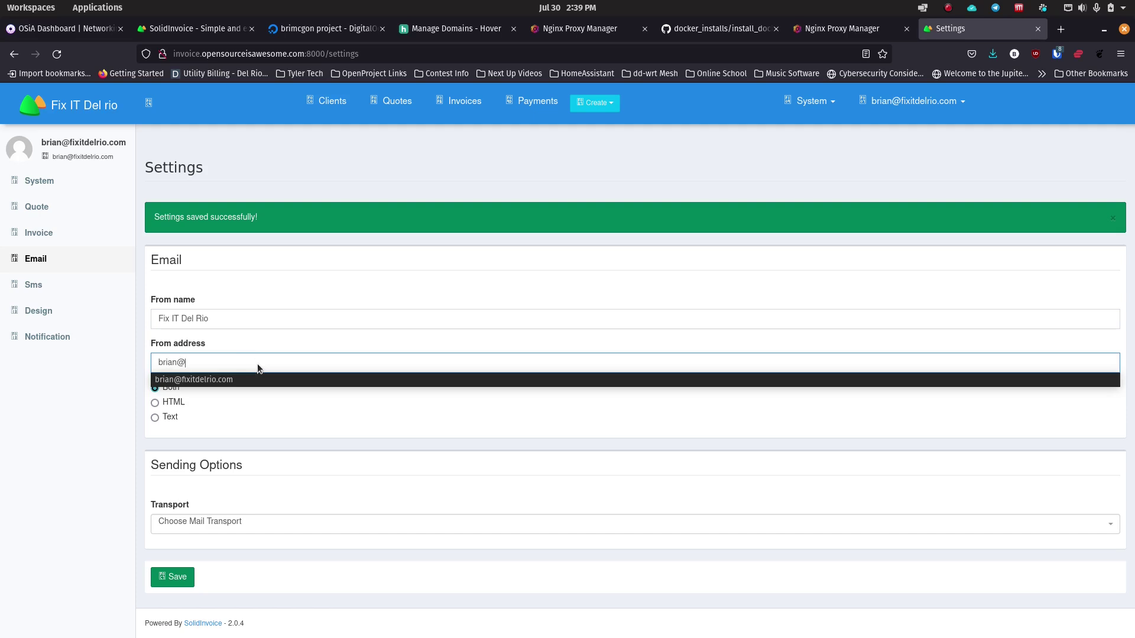
key("Down")
key("Return")
key("Tab")
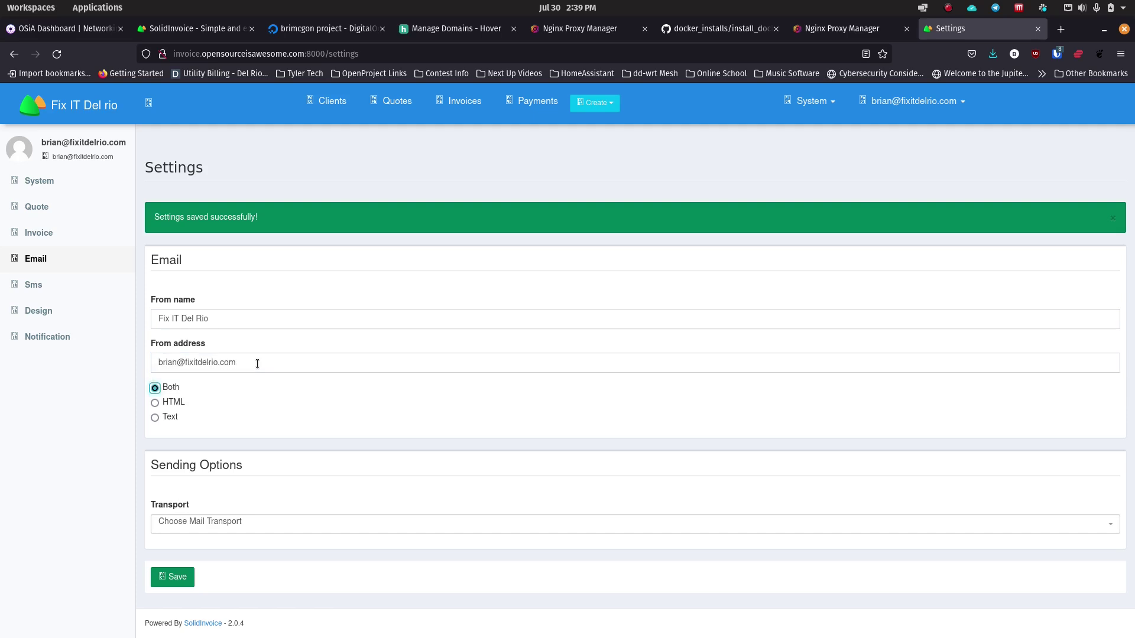
Choose SMTP as the mail transport, leaving the SMTP host blank
left_click(198, 522)
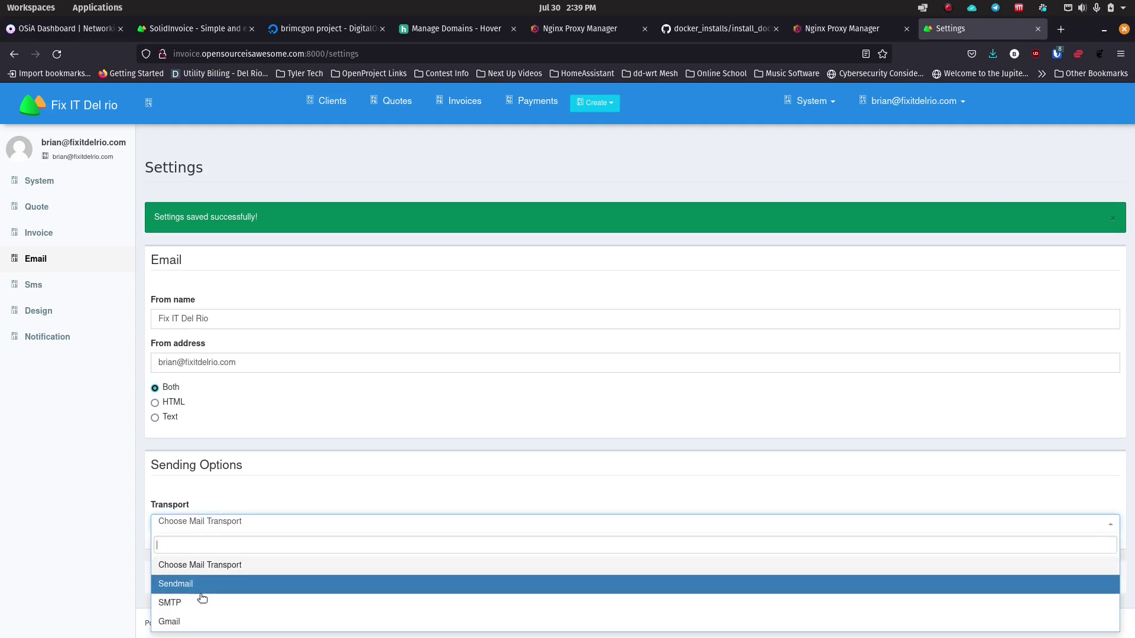
scroll(132, 502, "down", 3)
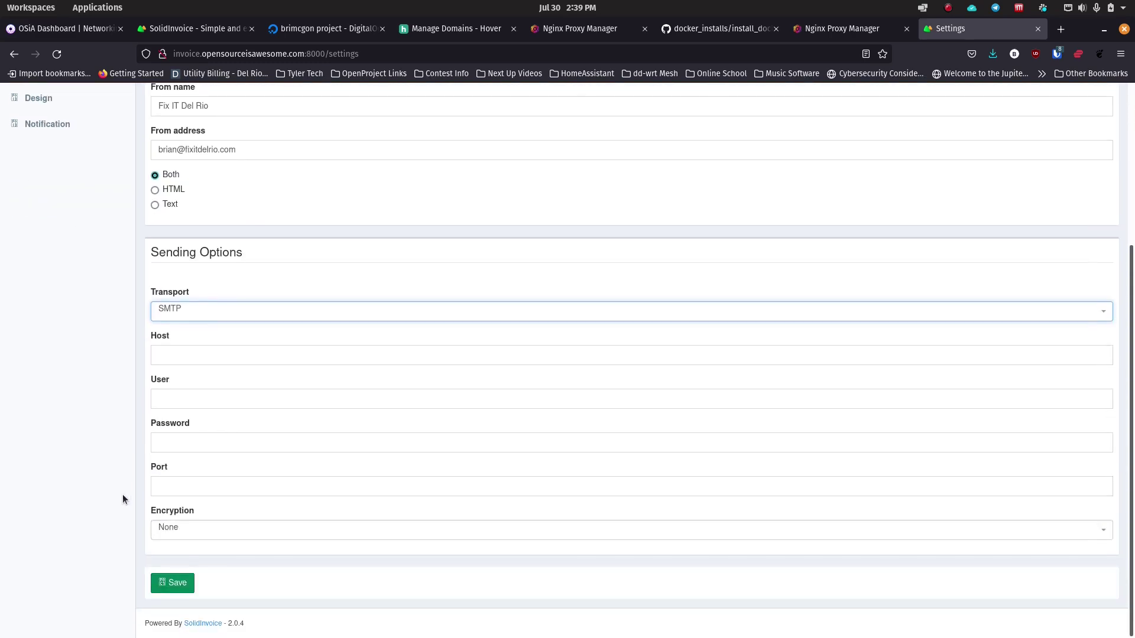
left_click(202, 354)
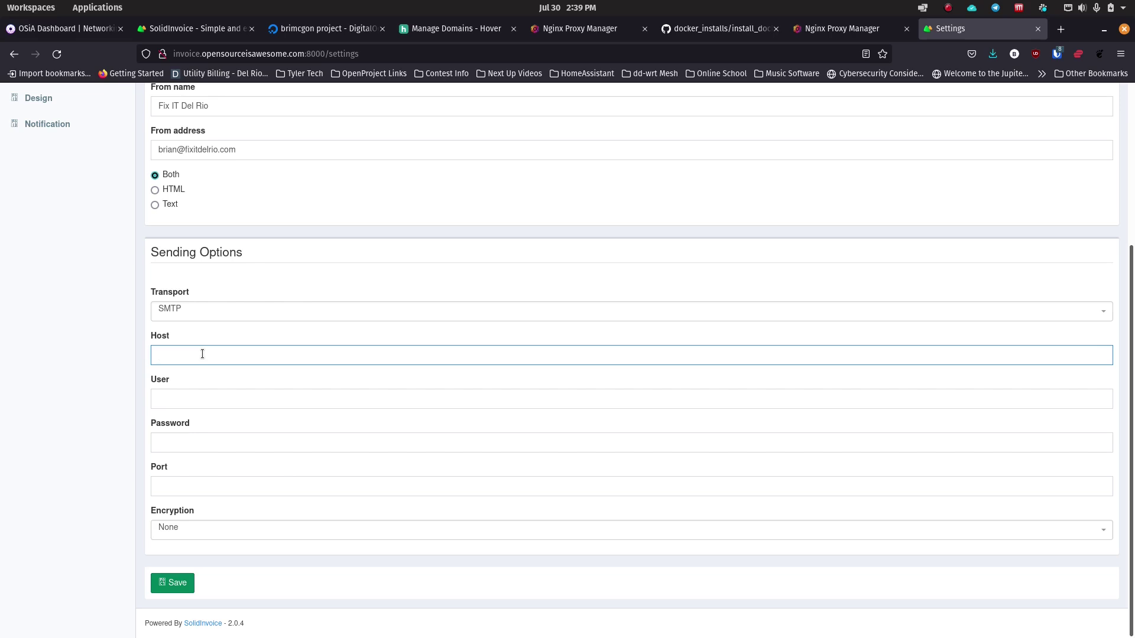
left_click(63, 409)
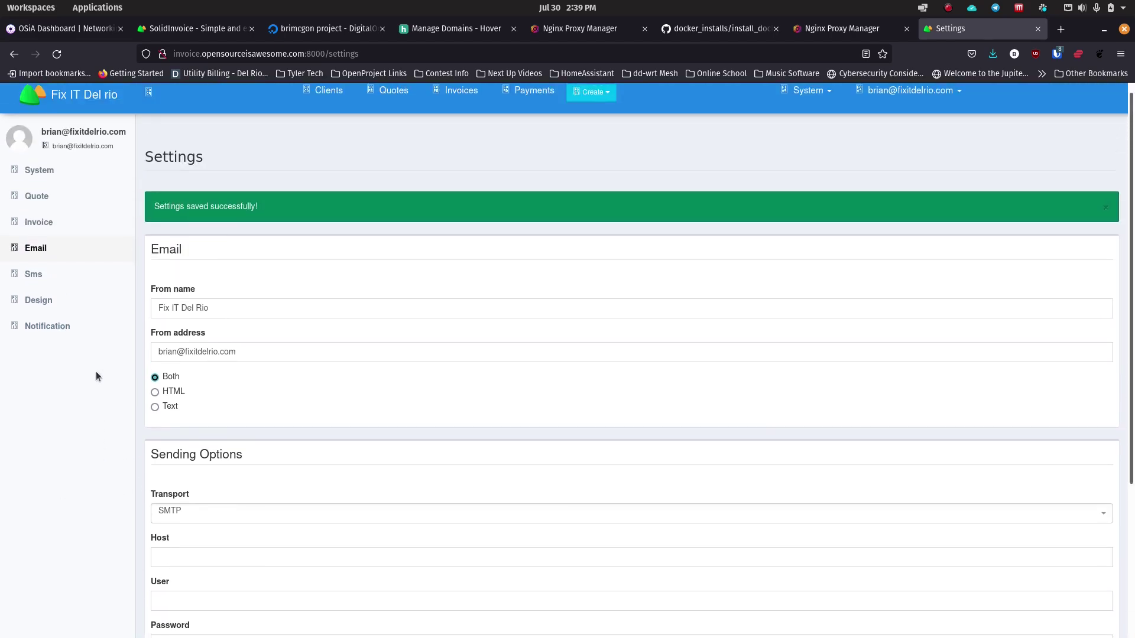
scroll(95, 376, "down", 3)
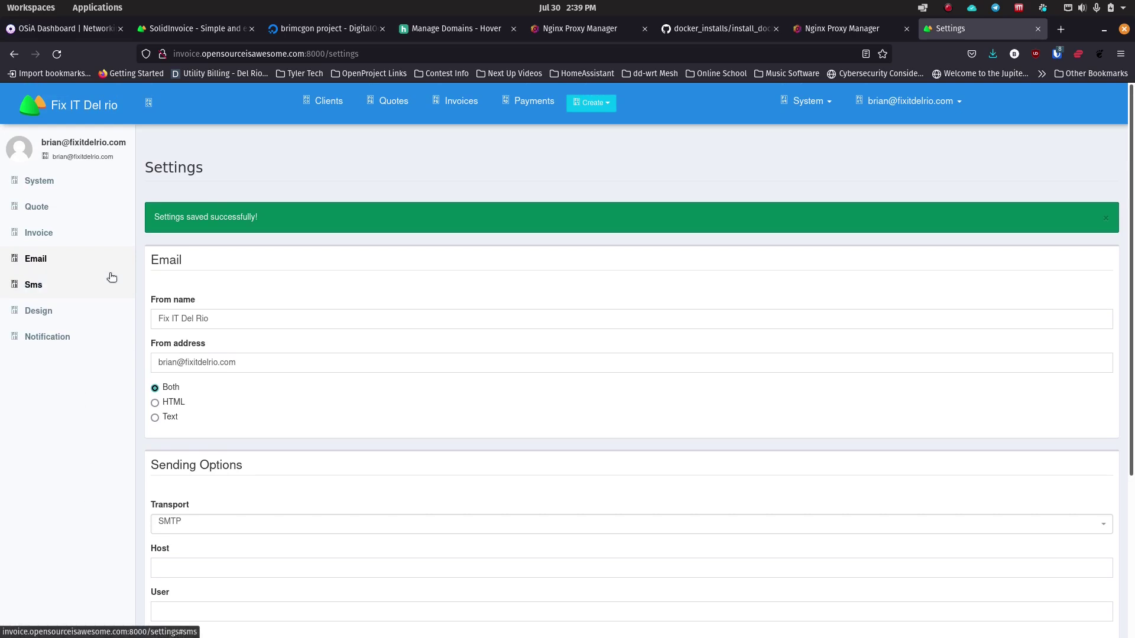
Look at the SMS settings, keep the Default theme under Design, then move to Notification settings
left_click(34, 285)
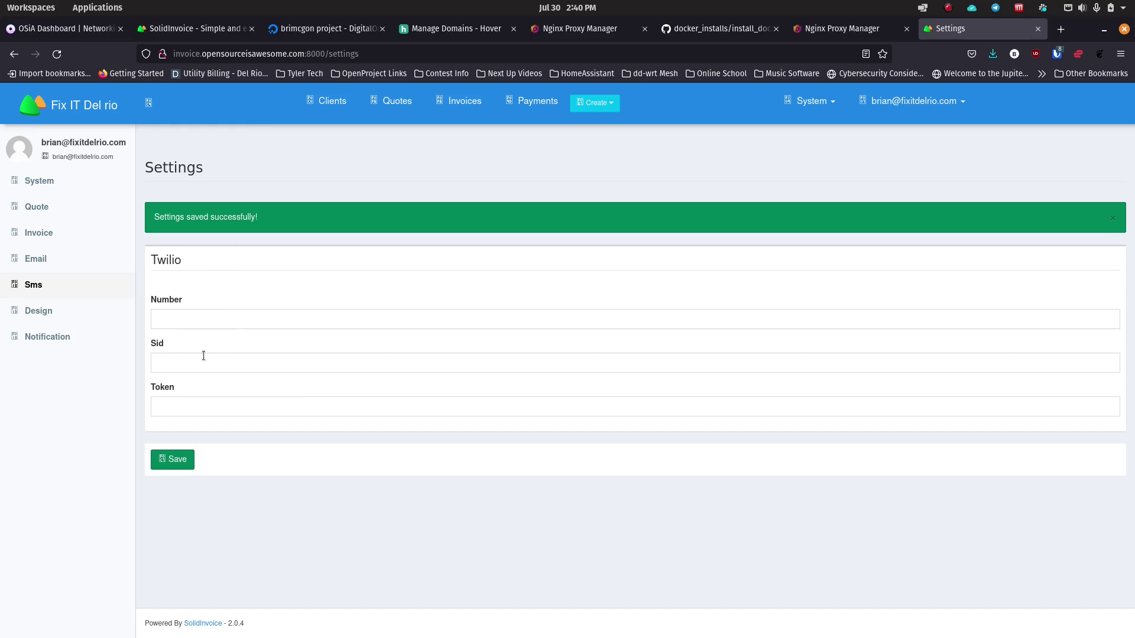
left_click(42, 316)
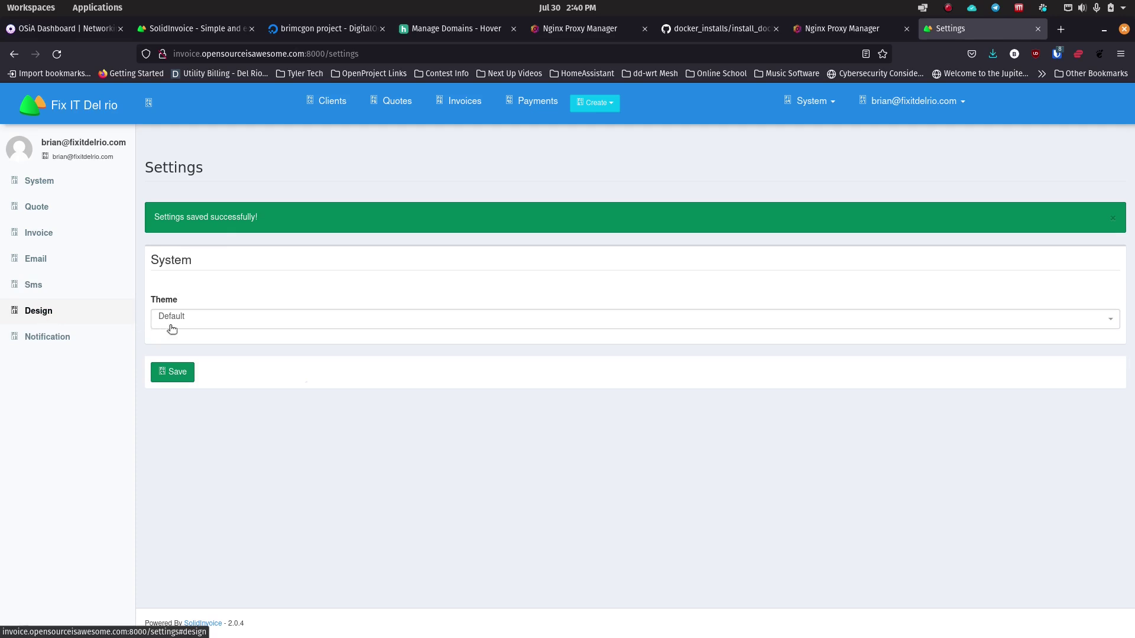
left_click(188, 319)
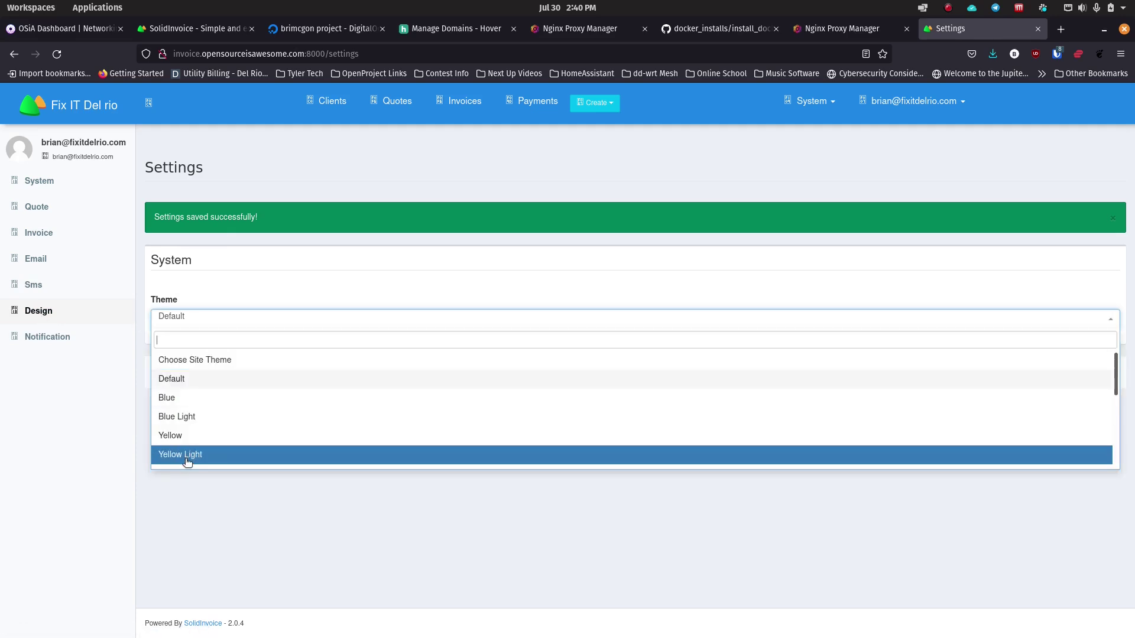
left_click(101, 365)
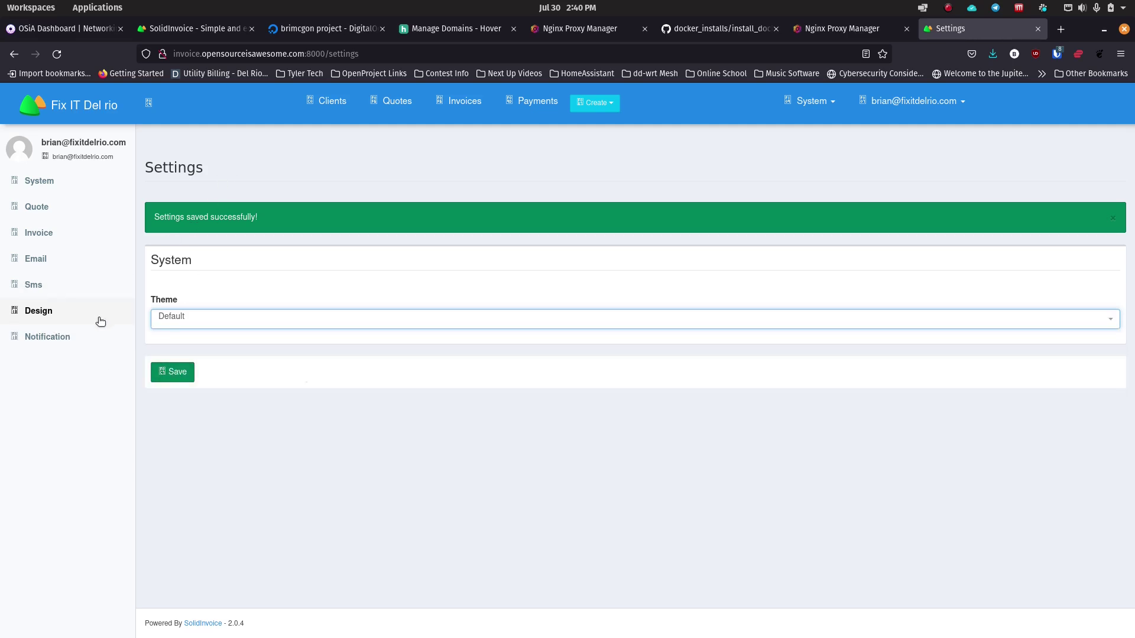
left_click(58, 340)
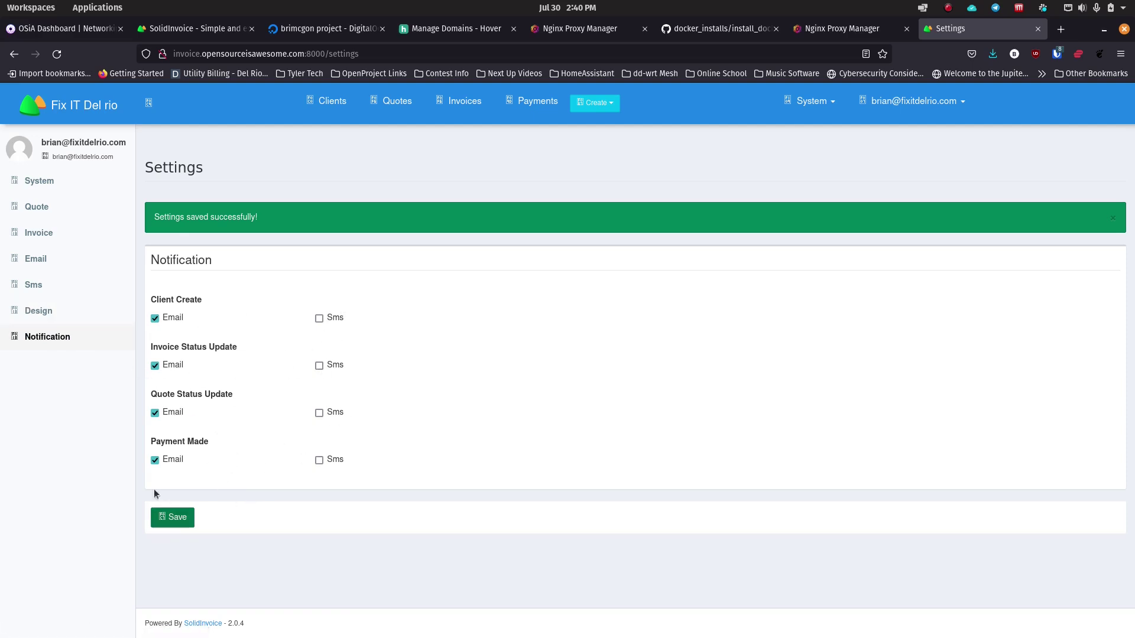
View the empty Tax Rates list, then the Users list with its single admin account
left_click(827, 104)
left_click(769, 162)
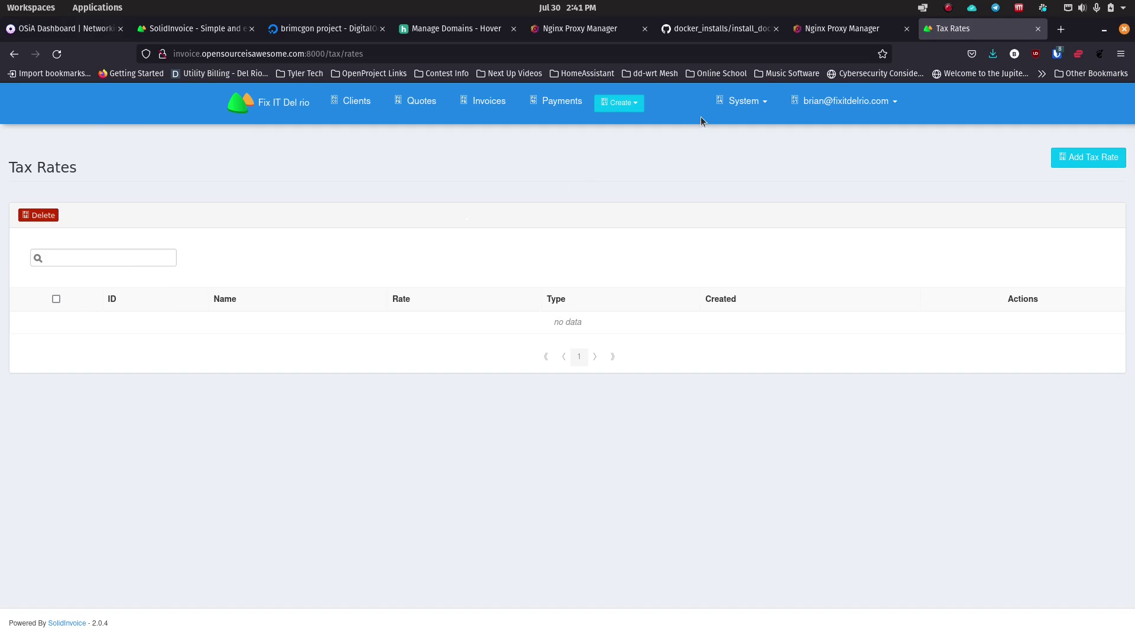
left_click(741, 101)
left_click(703, 201)
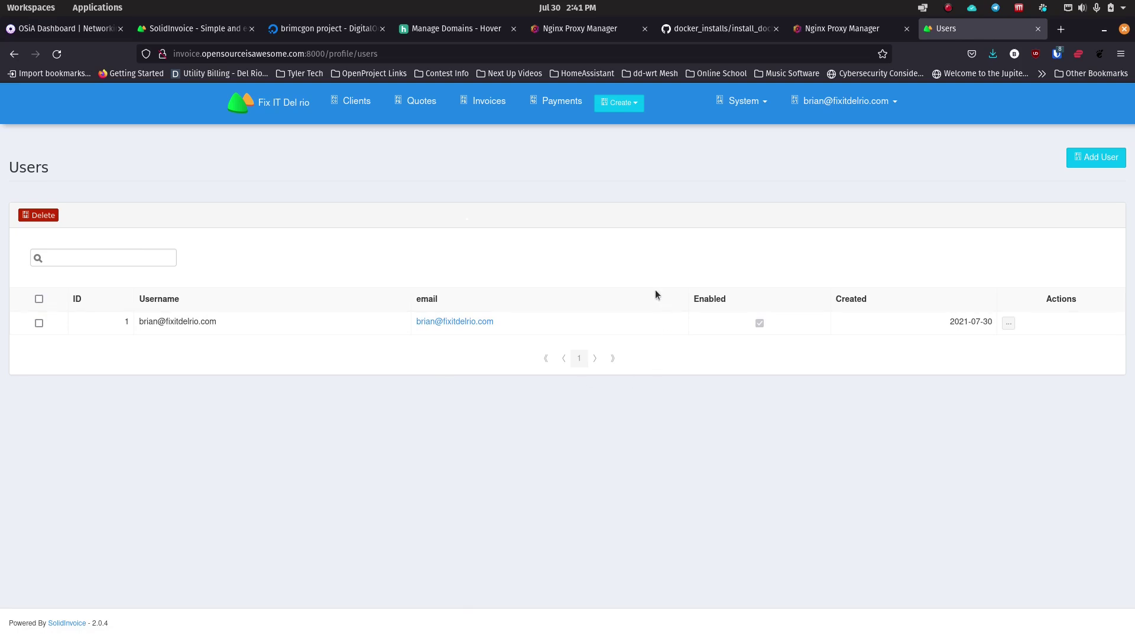
left_click(749, 104)
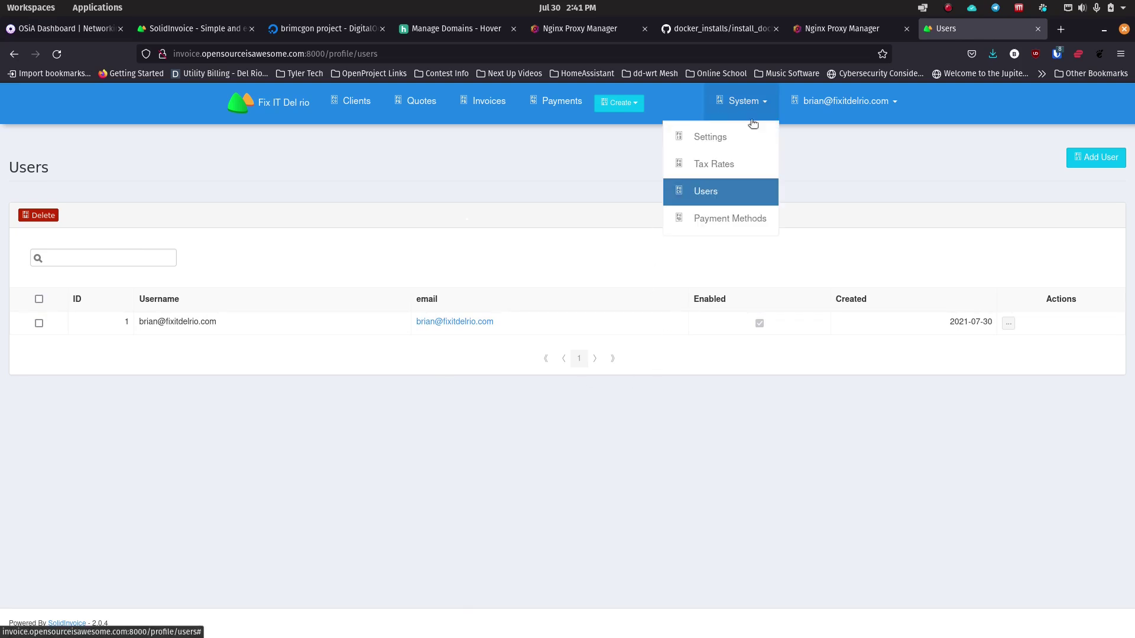
Review the Payment Methods page with Credit enabled, then close the System menu unused
left_click(736, 224)
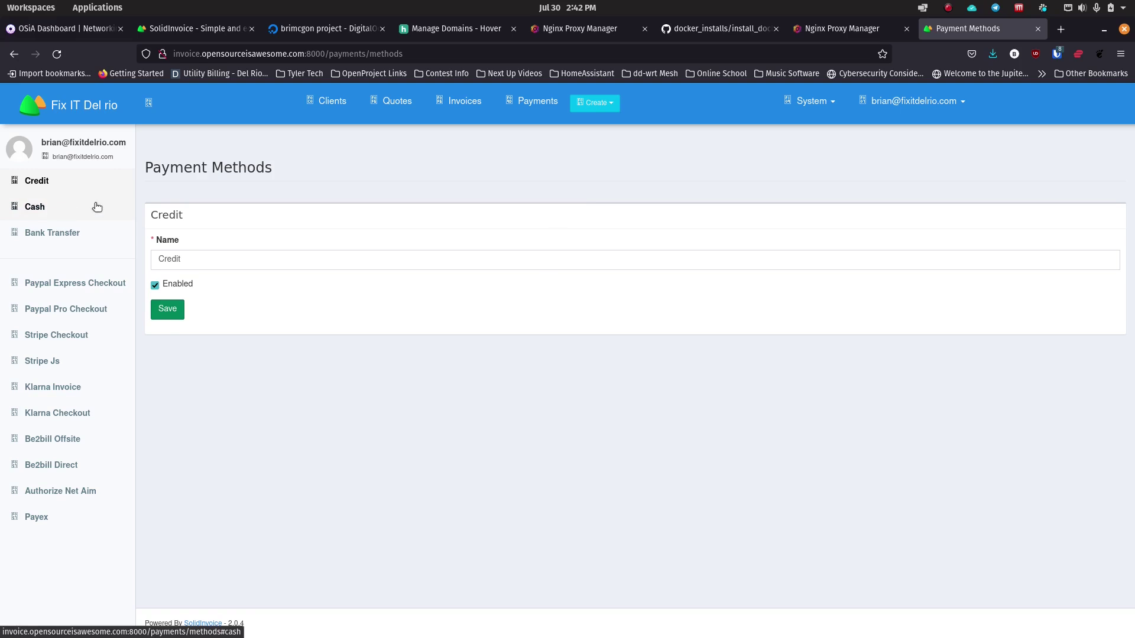
left_click(804, 102)
left_click(625, 155)
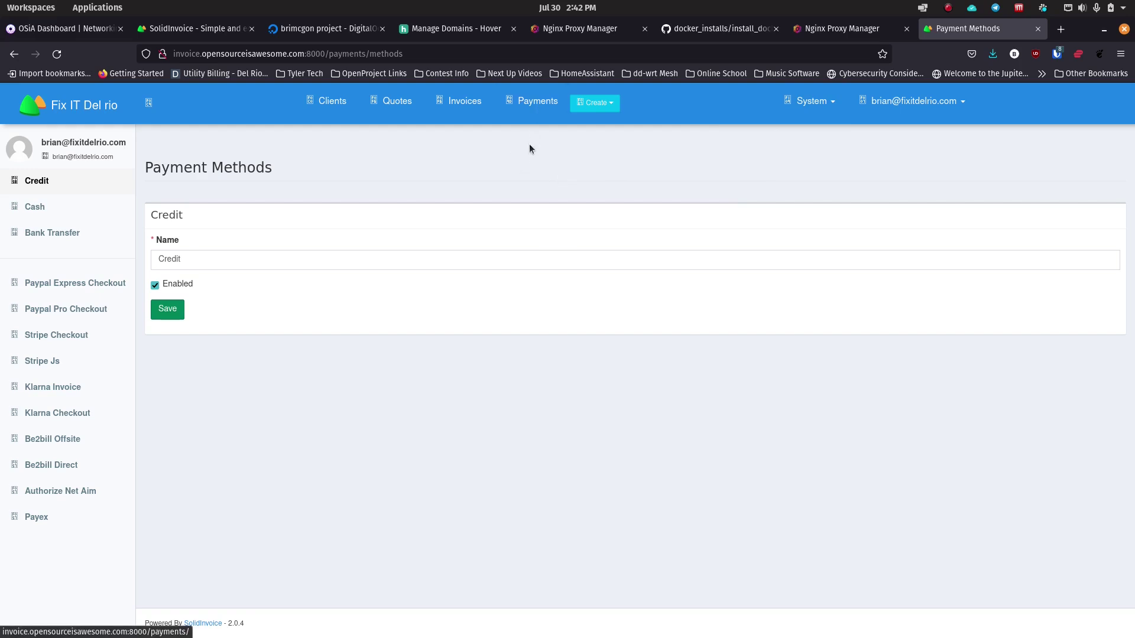
Browse the empty Payments, Invoices and Quotes lists, ending on the empty Clients list
left_click(541, 110)
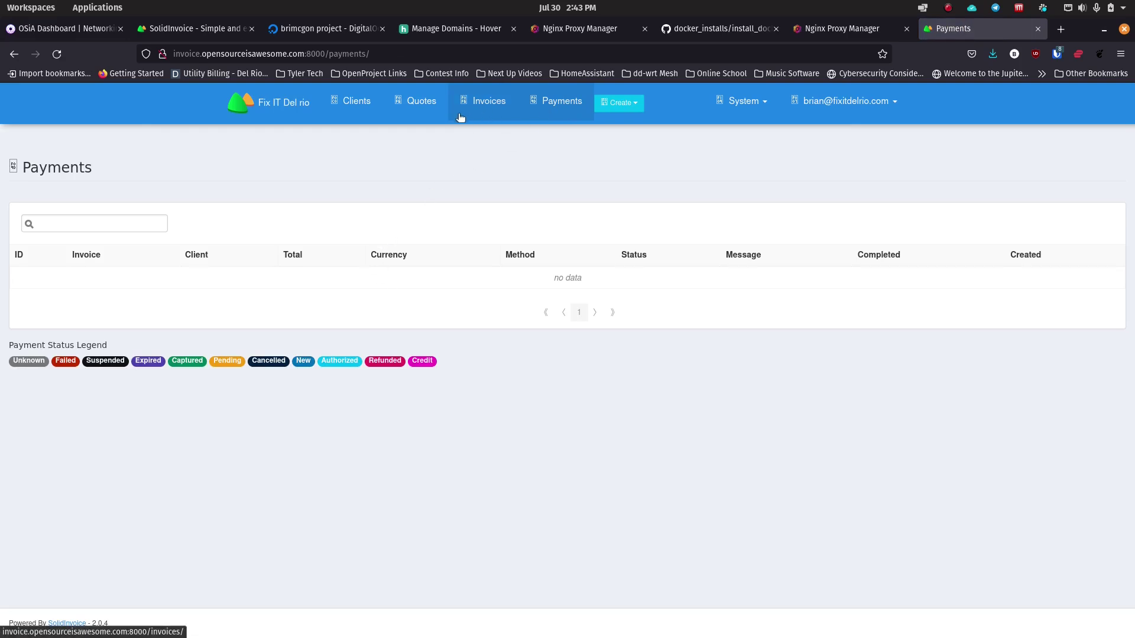
left_click(488, 107)
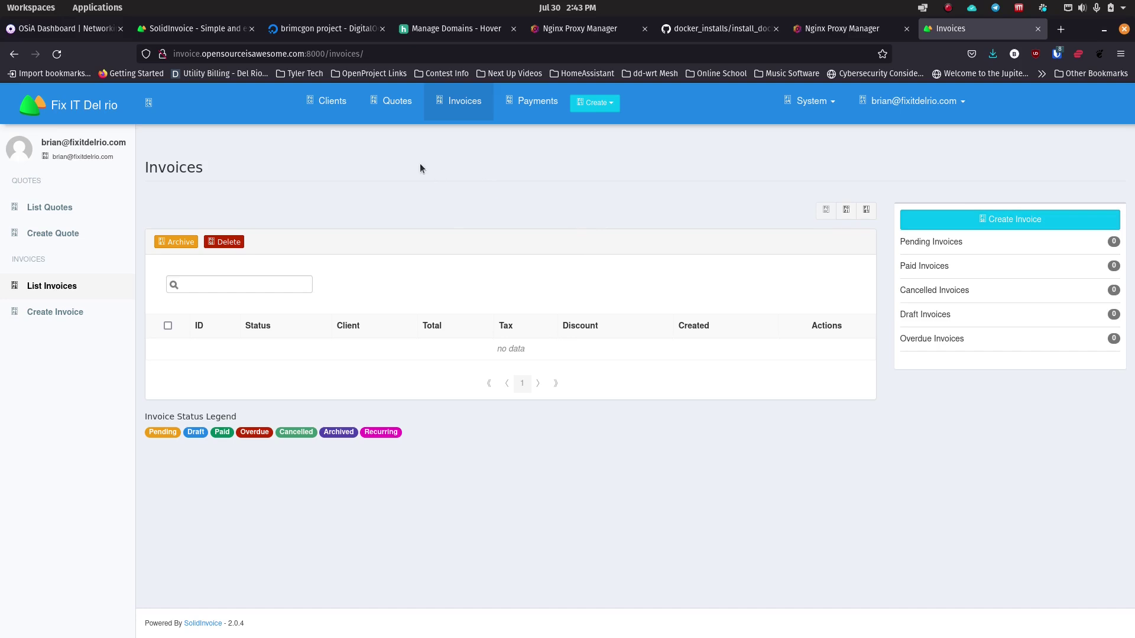
left_click(395, 104)
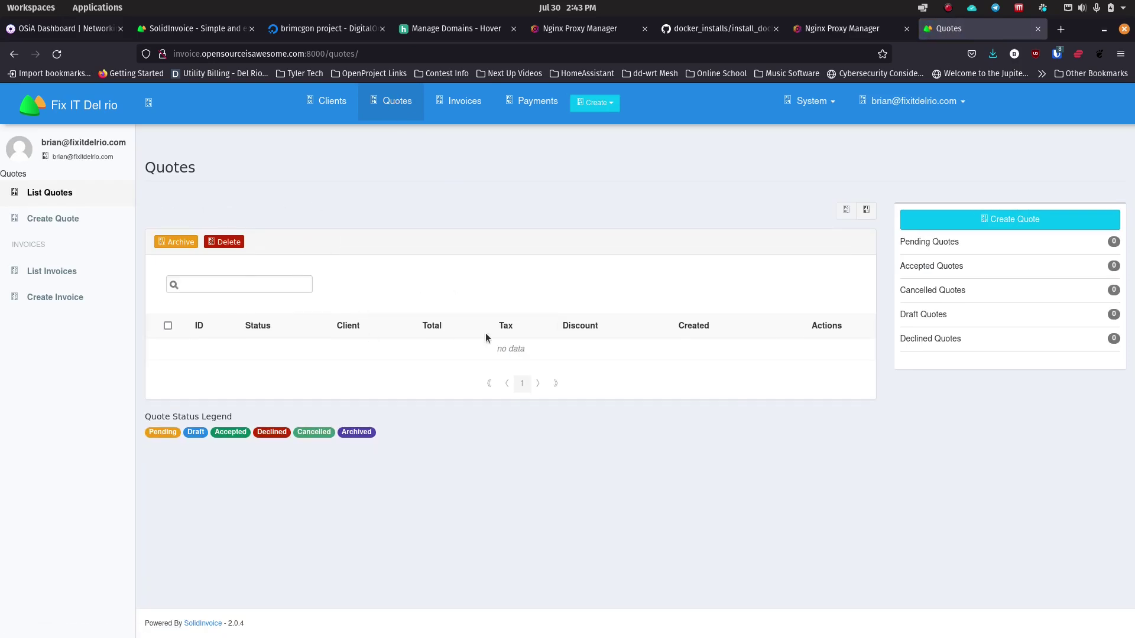
left_click(342, 117)
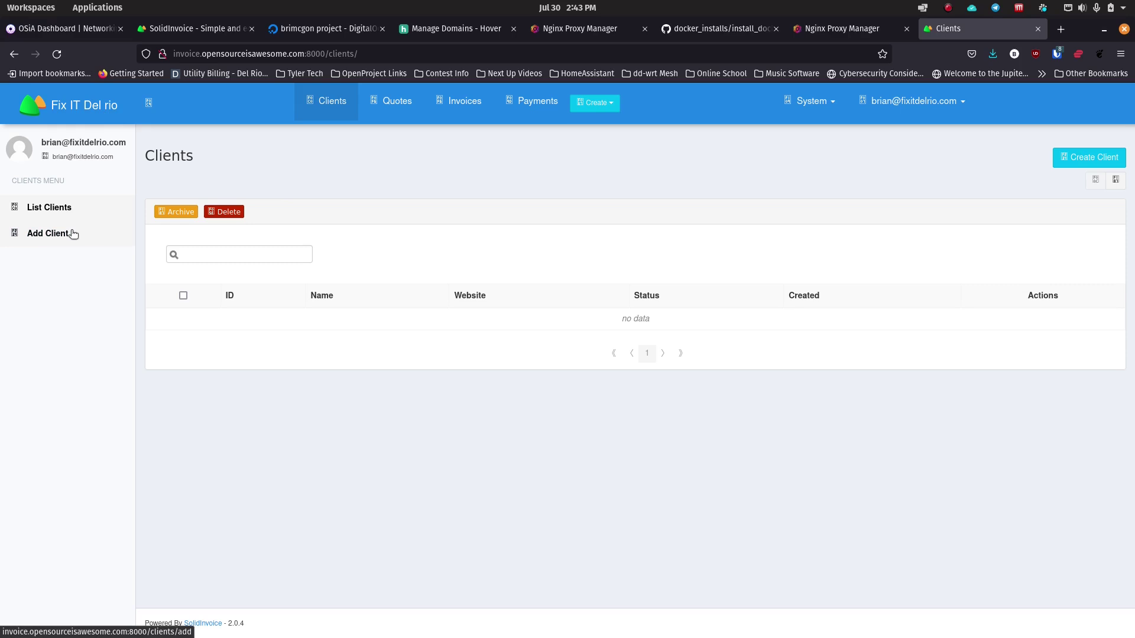
Return to the Dashboard via the Fix IT Del rio logo, showing 0 clients and $0.00 income
left_click(52, 233)
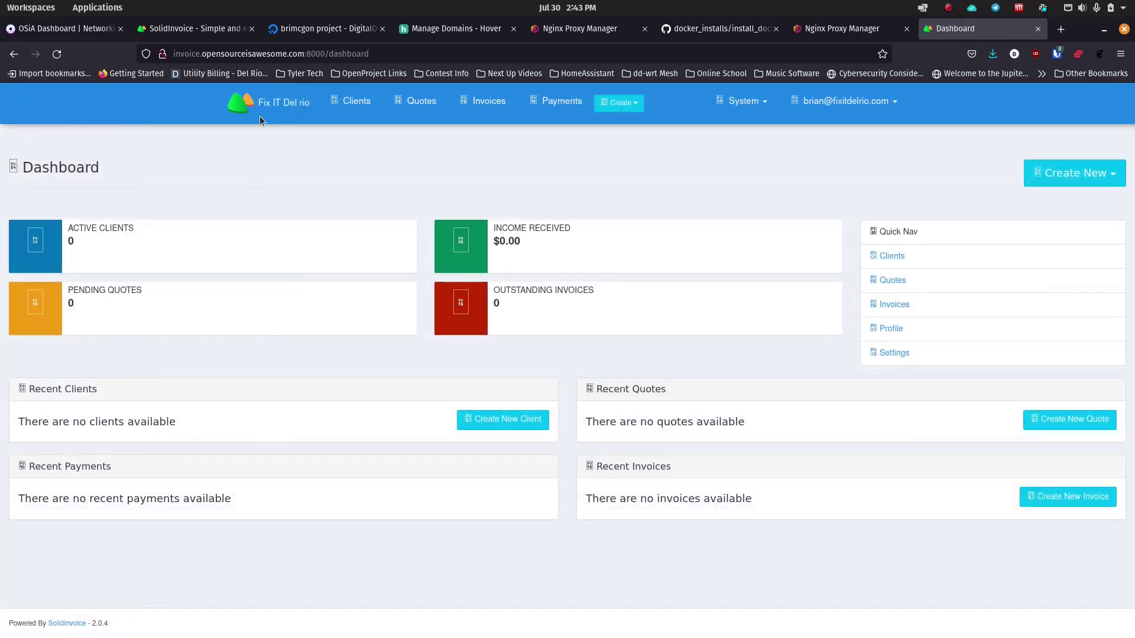